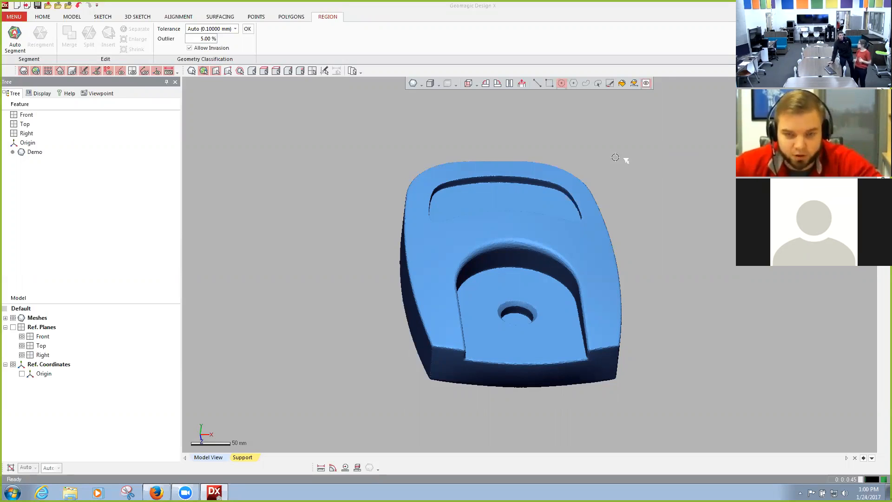
# Run Auto Segment on the mesh to divide the whole part into geometry regions.
pyautogui.moveTo(641, 167); pyautogui.dragTo(597, 185, button='right')
pyautogui.moveTo(498, 239); pyautogui.dragTo(459, 236, button='right')
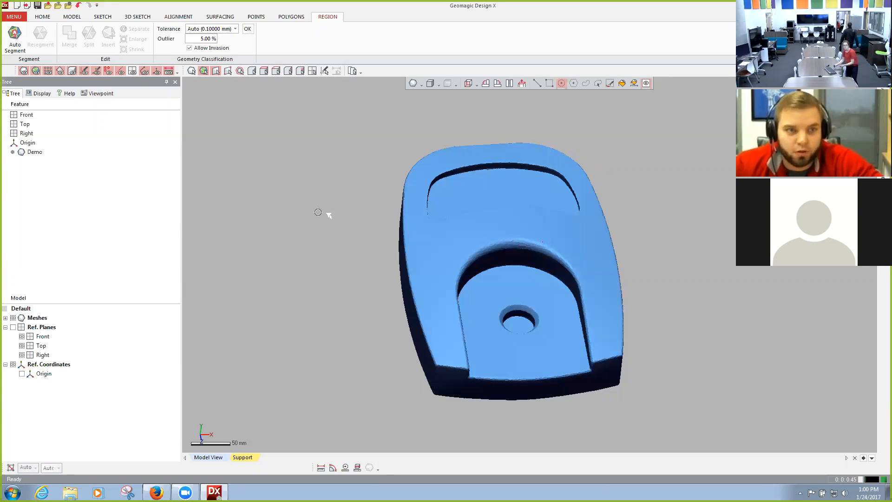
pyautogui.moveTo(342, 256)
pyautogui.mouseDown(button='right')
pyautogui.moveTo(397, 242)
pyautogui.moveTo(361, 255)
pyautogui.mouseUp(button='right')
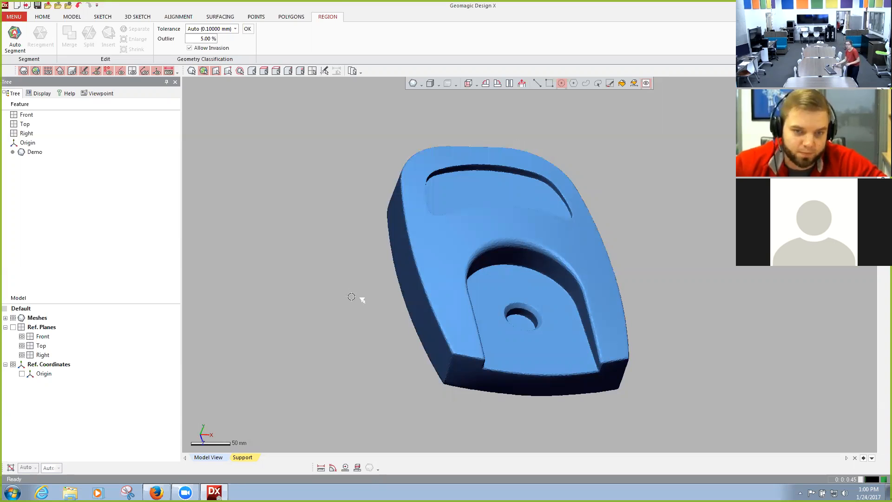
pyautogui.moveTo(367, 307); pyautogui.dragTo(435, 351, button='right')
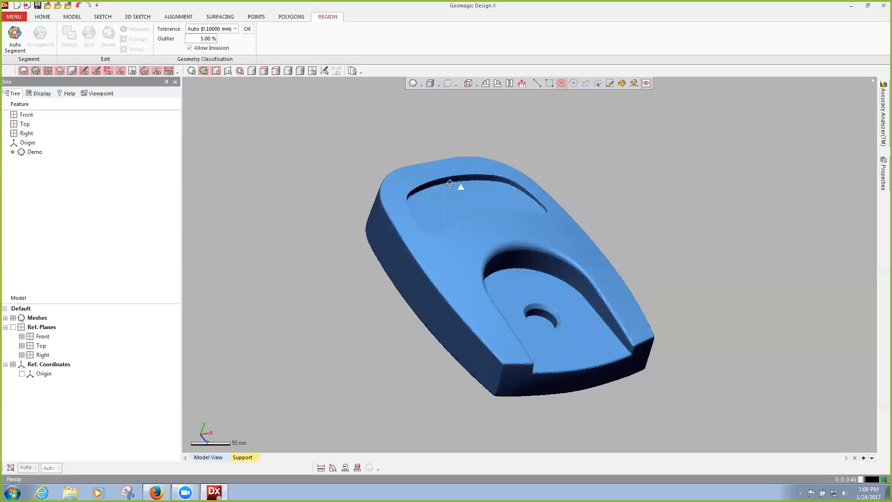
pyautogui.click(15, 40)
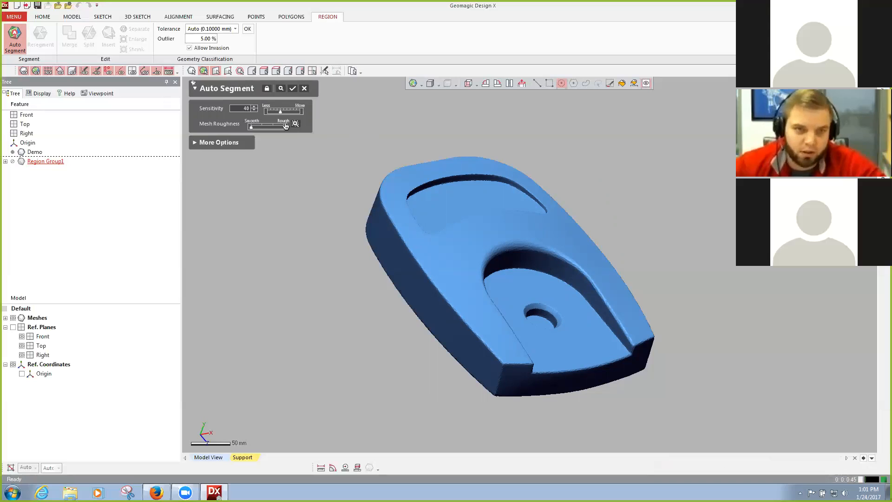
pyautogui.click(292, 90)
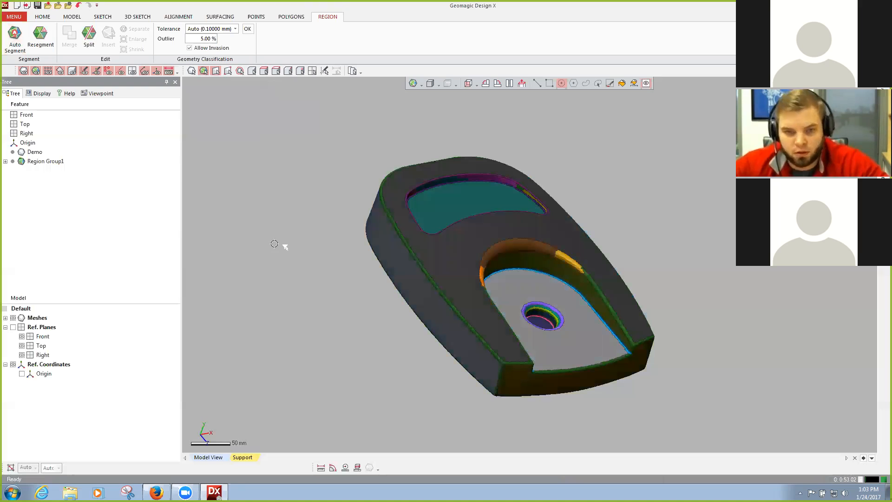
# Examine the segmented regions around the part, including the pocket floor, the outer side walls and the round hole.
pyautogui.moveTo(725, 272); pyautogui.dragTo(678, 245, button='right')
pyautogui.moveTo(719, 315)
pyautogui.mouseDown(button='right')
pyautogui.moveTo(647, 333)
pyautogui.moveTo(593, 390)
pyautogui.moveTo(478, 342)
pyautogui.moveTo(439, 288)
pyautogui.moveTo(418, 285)
pyautogui.mouseUp(button='right')
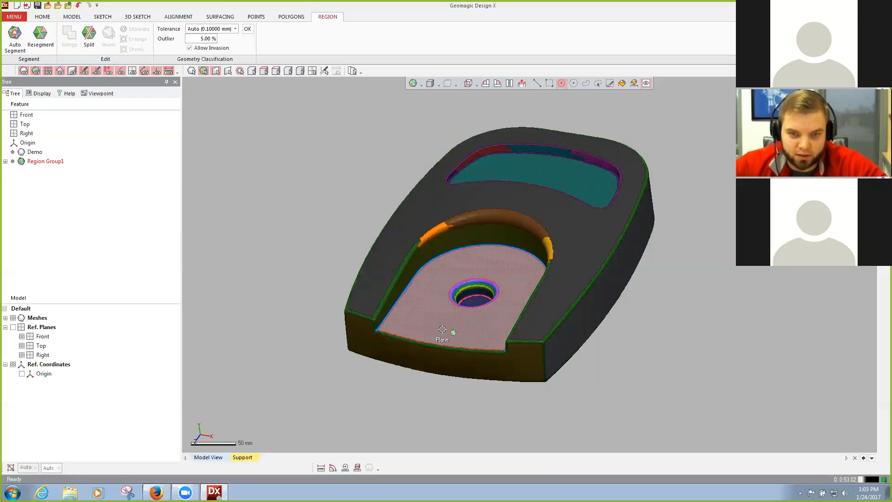
pyautogui.moveTo(490, 322)
pyautogui.mouseDown(button='right')
pyautogui.moveTo(588, 262)
pyautogui.moveTo(638, 341)
pyautogui.moveTo(637, 358)
pyautogui.mouseUp(button='right')
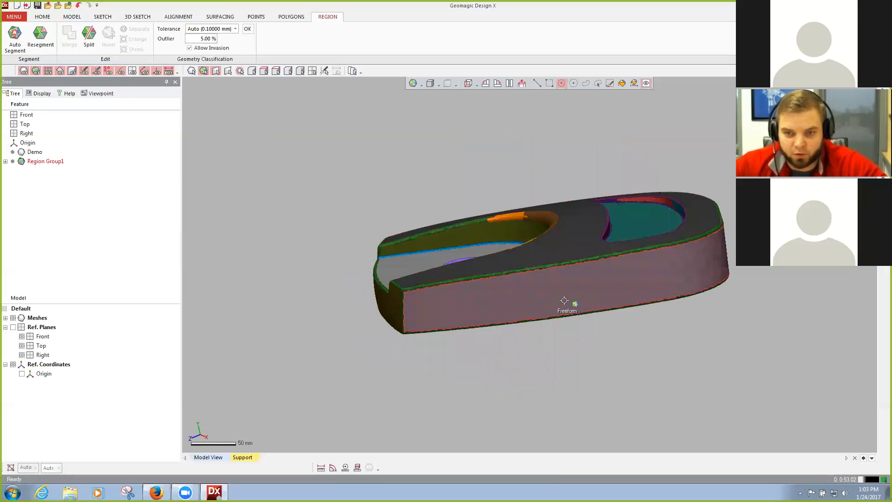
pyautogui.moveTo(547, 304); pyautogui.dragTo(466, 294, button='right')
pyautogui.scroll(3, 448, 260)
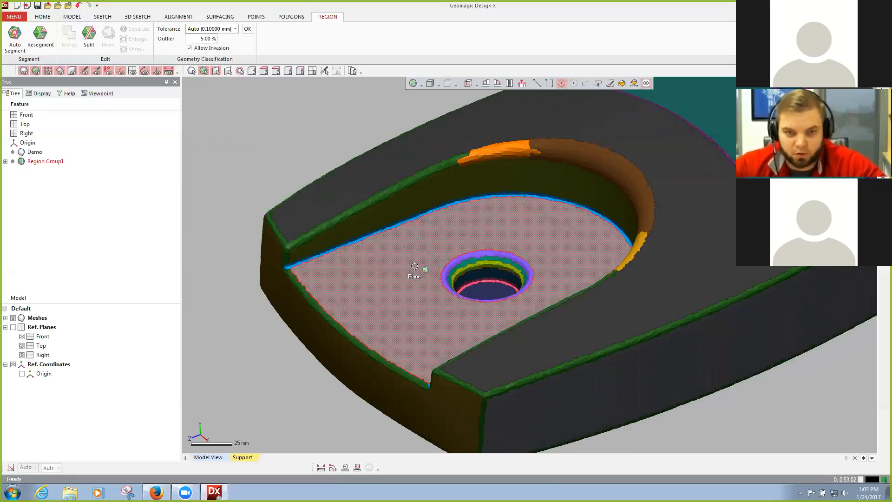
pyautogui.scroll(-3, 414, 266)
pyautogui.moveTo(406, 274); pyautogui.dragTo(357, 327, button='right')
pyautogui.moveTo(397, 298)
pyautogui.mouseDown(button='right')
pyautogui.moveTo(446, 315)
pyautogui.moveTo(504, 292)
pyautogui.mouseUp(button='right')
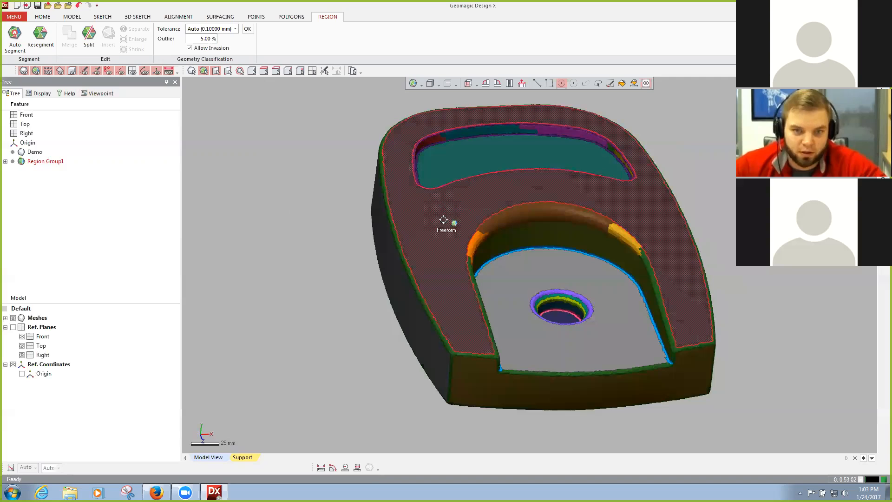
# Merge the stacked wall regions inside the round hole in the pocket floor into a single region.
pyautogui.scroll(3, 710, 324)
pyautogui.scroll(5, 426, 277)
pyautogui.scroll(2, 468, 298)
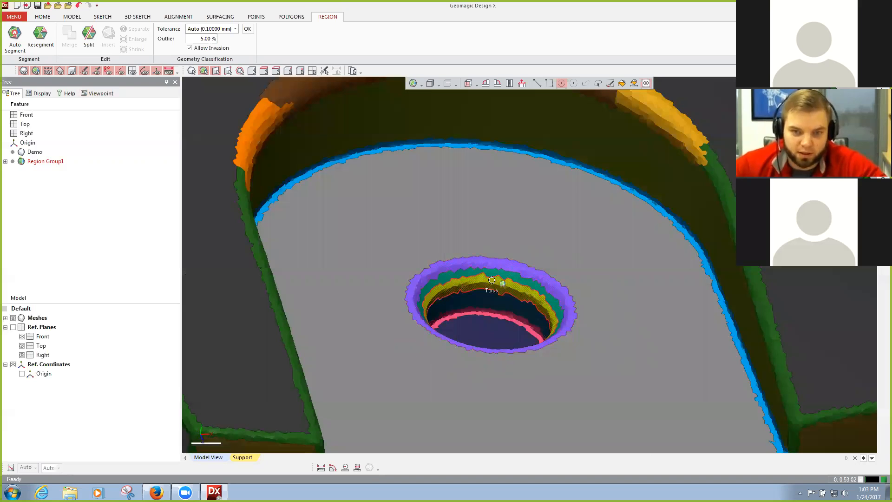
pyautogui.click(486, 283)
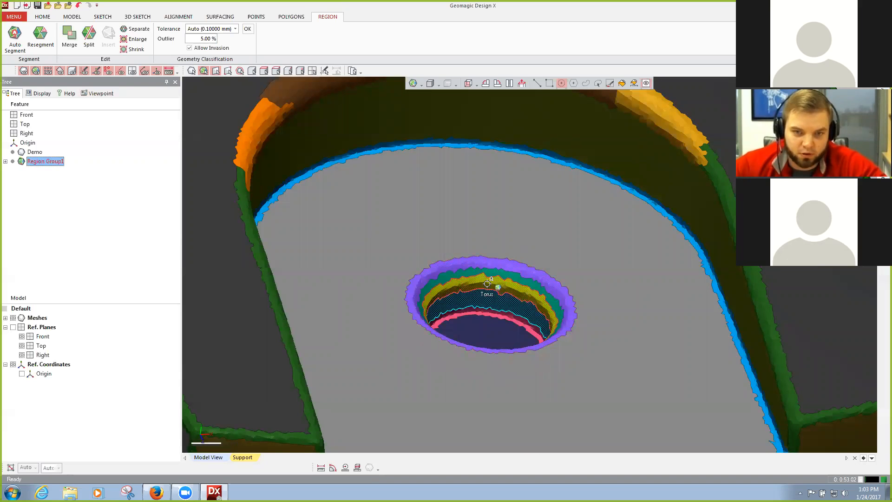
pyautogui.keyDown('shift'); pyautogui.click(478, 276); pyautogui.keyUp('shift')
pyautogui.keyDown('shift'); pyautogui.click(477, 271); pyautogui.keyUp('shift')
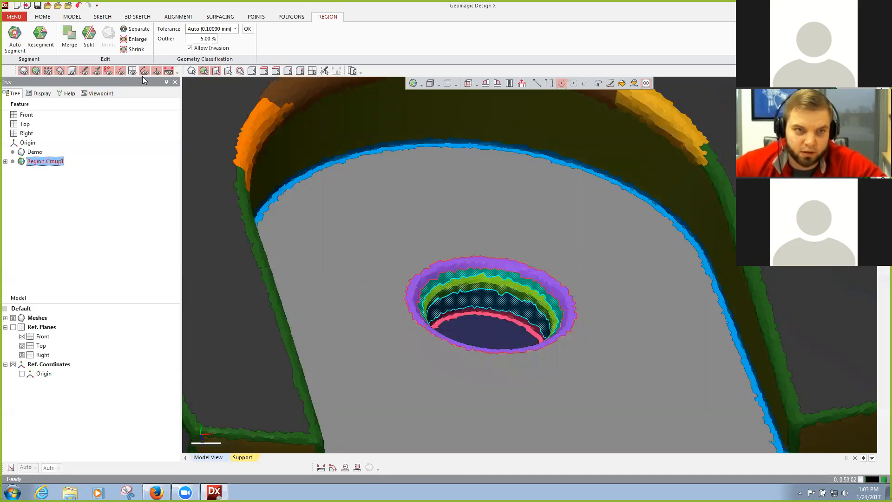
pyautogui.click(69, 39)
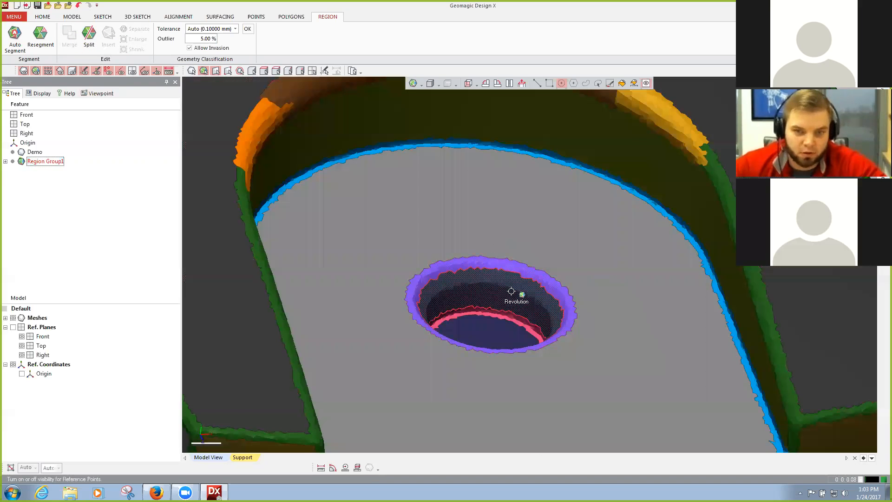
pyautogui.moveTo(508, 305); pyautogui.dragTo(475, 281, button='right')
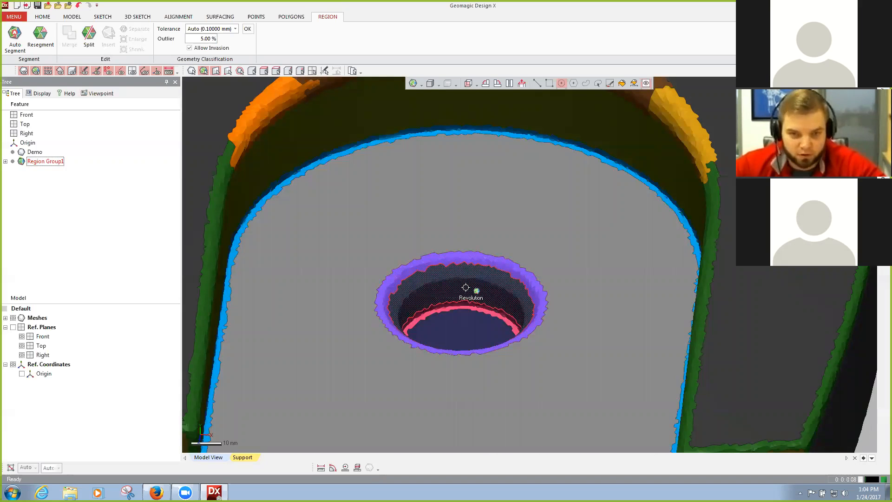
pyautogui.scroll(-7, 463, 284)
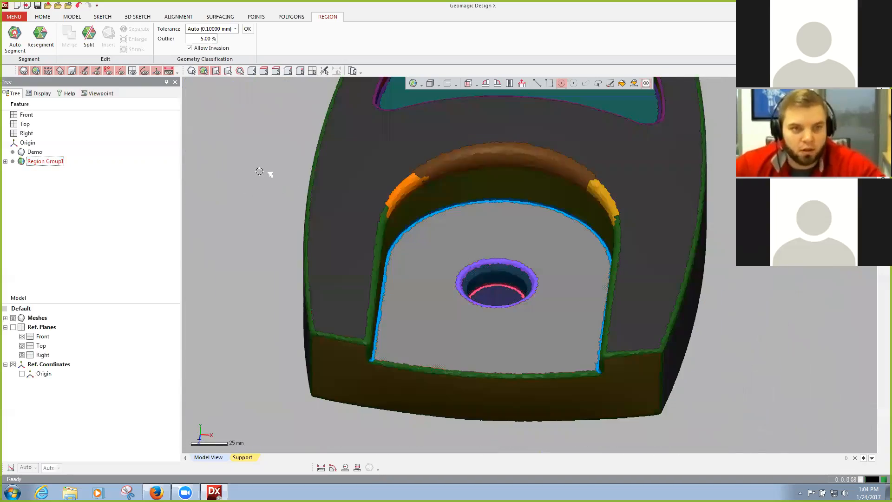
# Try to split the pocket's side wall region with a line drawn across it, limiting the split to that region.
pyautogui.scroll(5, 557, 301)
pyautogui.scroll(3, 505, 278)
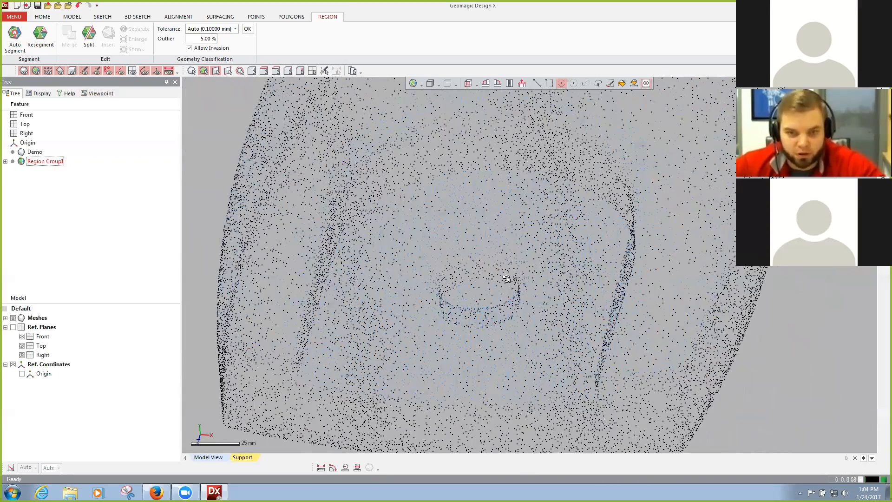
pyautogui.scroll(4, 483, 254)
pyautogui.scroll(-5, 483, 254)
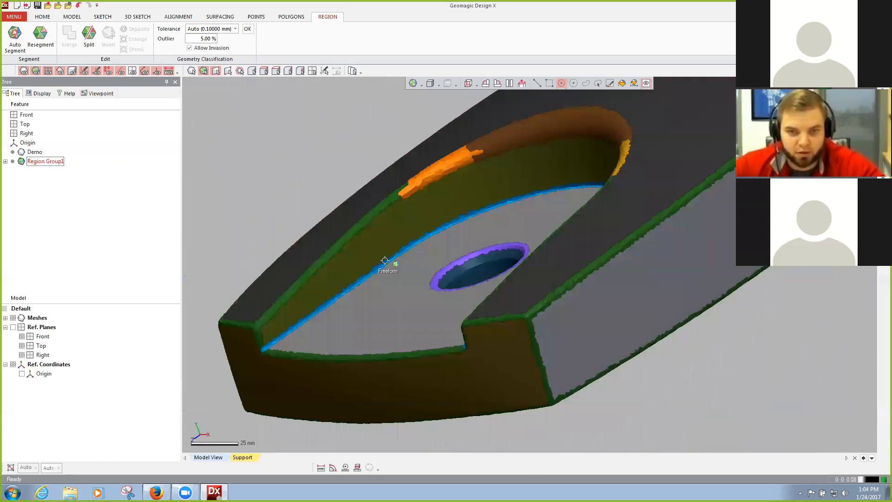
pyautogui.click(90, 37)
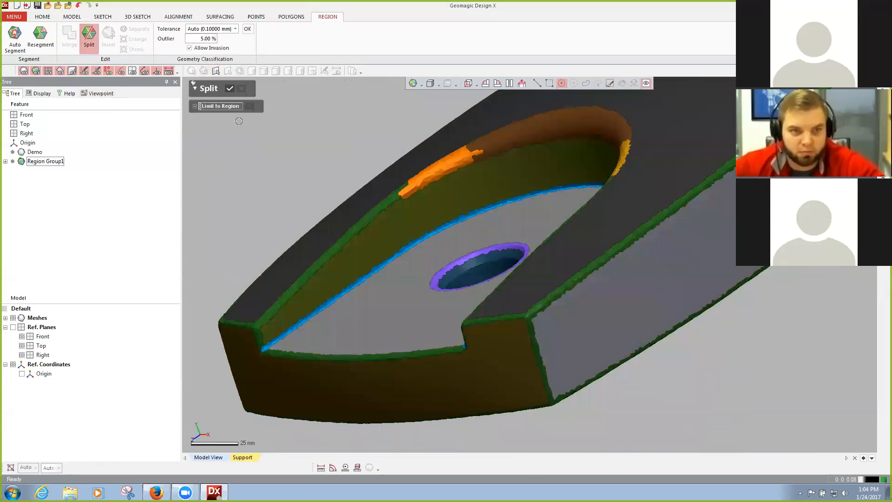
pyautogui.click(454, 216)
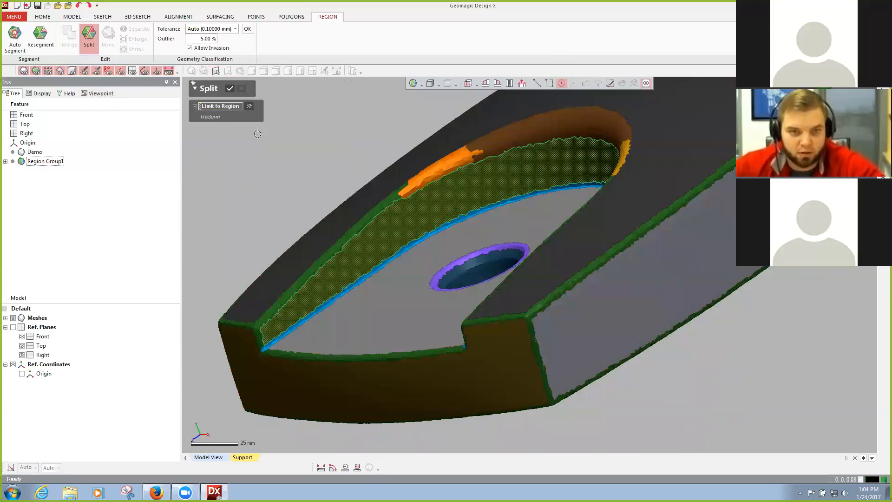
pyautogui.click(537, 83)
pyautogui.moveTo(400, 184); pyautogui.dragTo(441, 255)
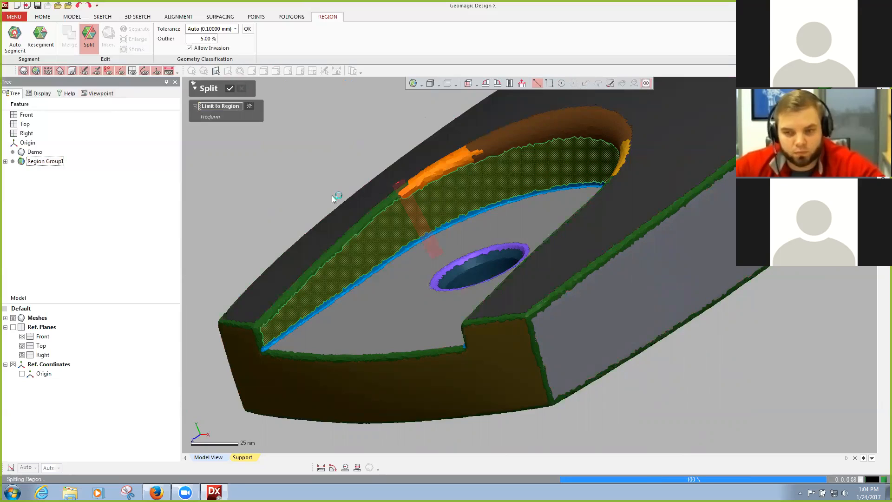
pyautogui.moveTo(390, 187)
pyautogui.mouseDown(button='right')
pyautogui.moveTo(381, 195)
pyautogui.moveTo(441, 226)
pyautogui.mouseUp(button='right')
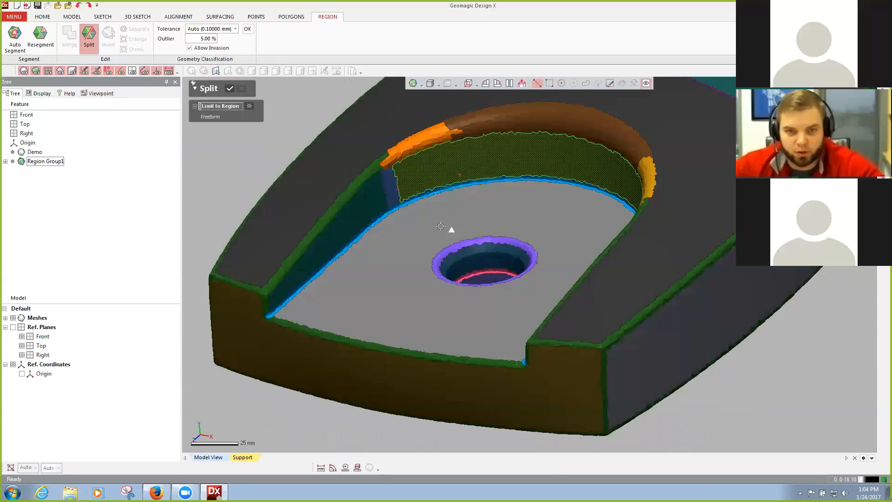
pyautogui.moveTo(550, 236)
pyautogui.mouseDown(button='right')
pyautogui.moveTo(479, 215)
pyautogui.moveTo(372, 215)
pyautogui.moveTo(323, 185)
pyautogui.moveTo(229, 88)
pyautogui.mouseUp(button='right')
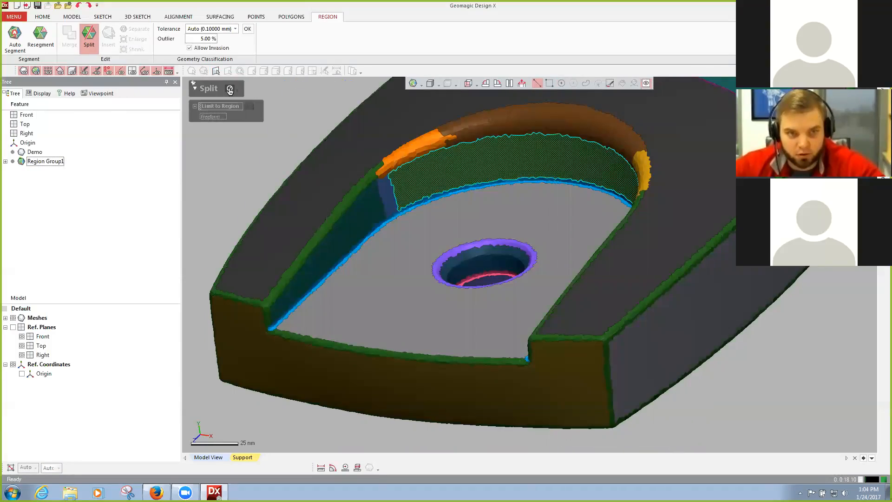
pyautogui.press('Return')
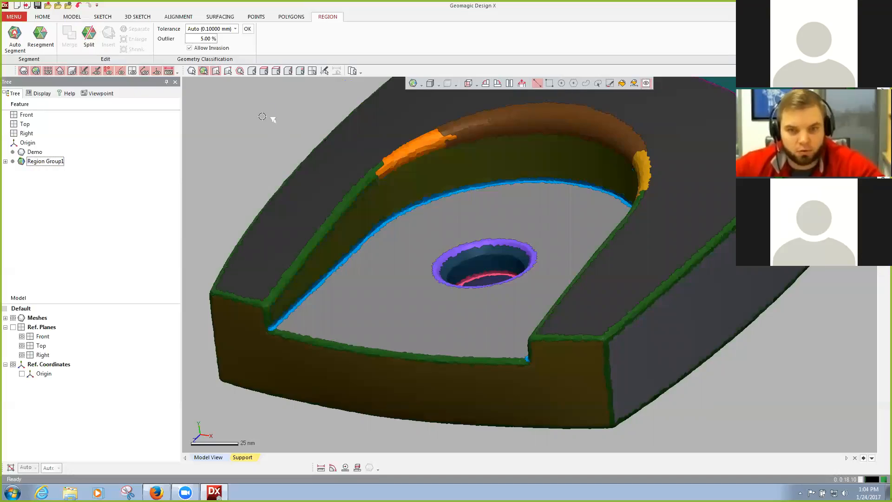
# Show the reference planes to check the mesh's alignment against them, and hide them again.
pyautogui.moveTo(302, 182)
pyautogui.mouseDown(button='right')
pyautogui.moveTo(359, 220)
pyautogui.moveTo(383, 255)
pyautogui.moveTo(429, 249)
pyautogui.moveTo(173, 145)
pyautogui.moveTo(72, 19)
pyautogui.mouseUp(button='right')
pyautogui.click(72, 17)
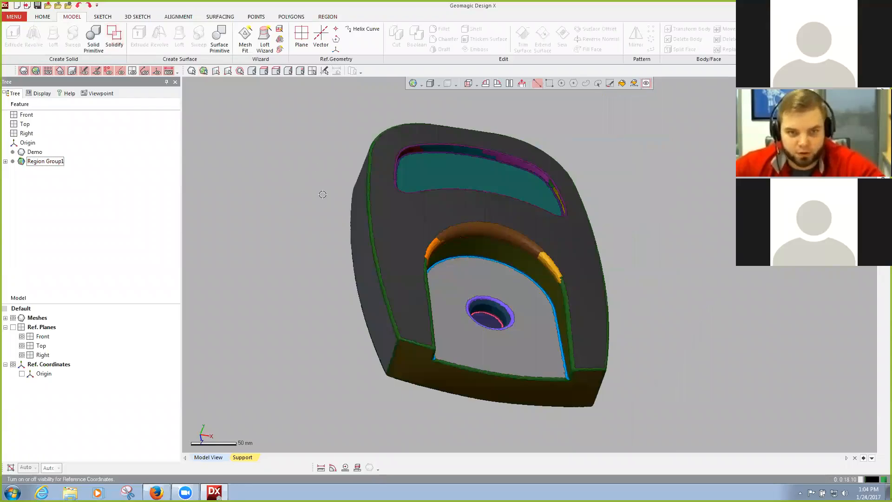
pyautogui.moveTo(342, 196); pyautogui.dragTo(305, 187, button='right')
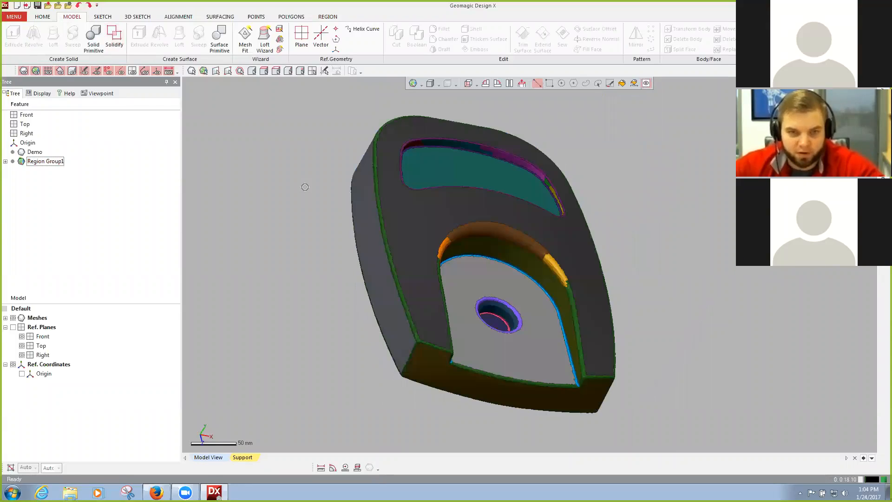
pyautogui.moveTo(296, 220)
pyautogui.mouseDown(button='right')
pyautogui.moveTo(299, 247)
pyautogui.moveTo(225, 104)
pyautogui.moveTo(195, 92)
pyautogui.mouseUp(button='right')
pyautogui.click(132, 75)
pyautogui.moveTo(381, 181)
pyautogui.mouseDown(button='right')
pyautogui.moveTo(300, 168)
pyautogui.moveTo(334, 193)
pyautogui.moveTo(322, 223)
pyautogui.moveTo(338, 234)
pyautogui.moveTo(325, 204)
pyautogui.moveTo(449, 207)
pyautogui.moveTo(393, 195)
pyautogui.moveTo(420, 174)
pyautogui.mouseUp(button='right')
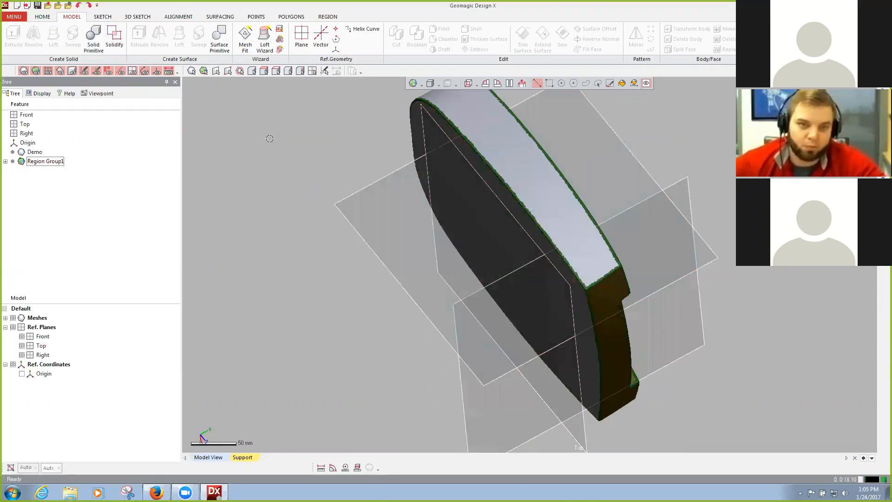
pyautogui.moveTo(498, 186); pyautogui.dragTo(557, 179, button='right')
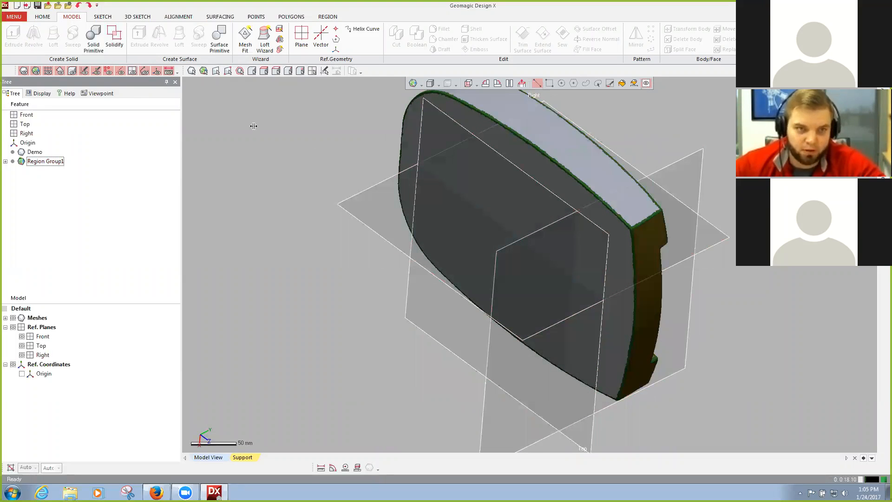
pyautogui.click(132, 71)
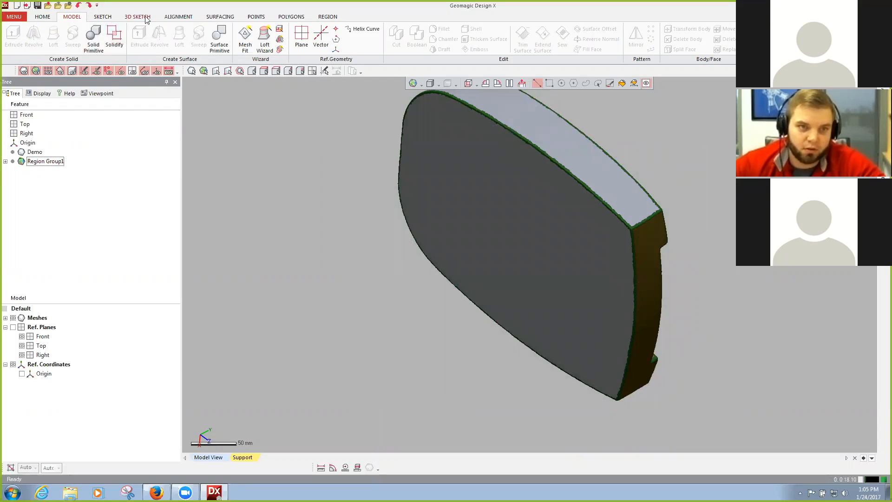
pyautogui.click(102, 17)
pyautogui.click(13, 36)
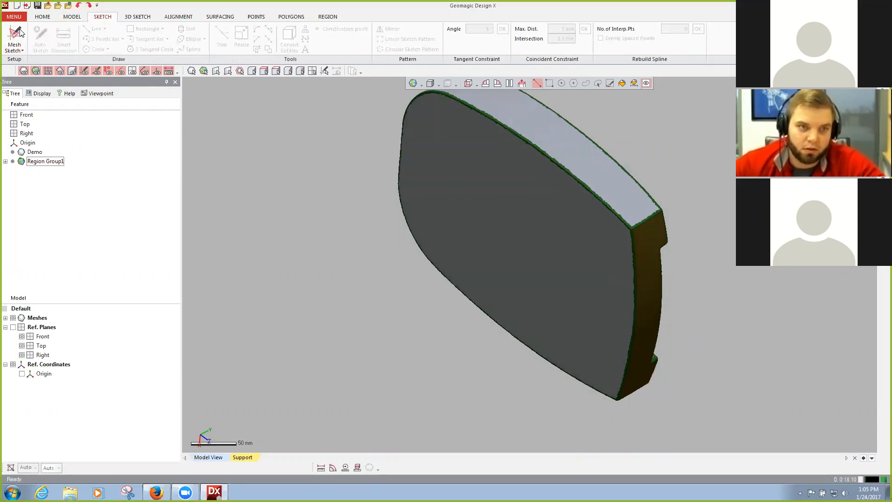
pyautogui.click(484, 154)
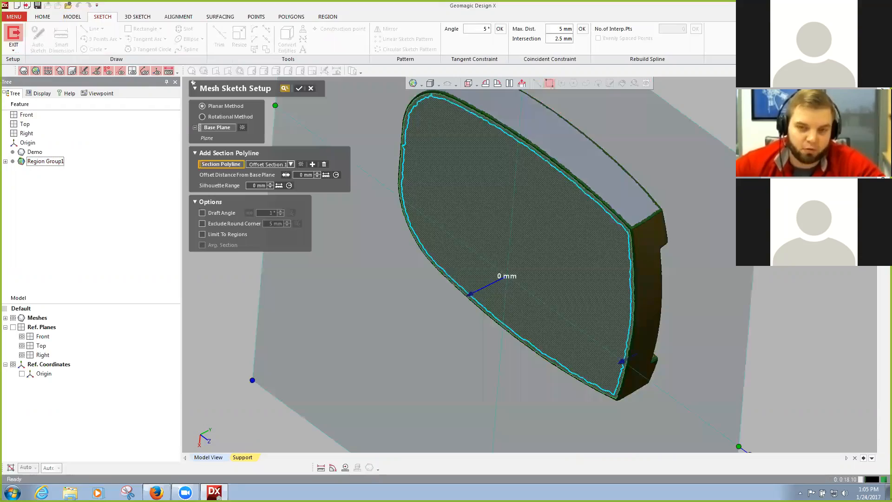
pyautogui.moveTo(669, 237)
pyautogui.mouseDown(button='right')
pyautogui.moveTo(609, 242)
pyautogui.moveTo(478, 289)
pyautogui.moveTo(532, 308)
pyautogui.mouseUp(button='right')
pyautogui.moveTo(464, 293); pyautogui.dragTo(476, 289)
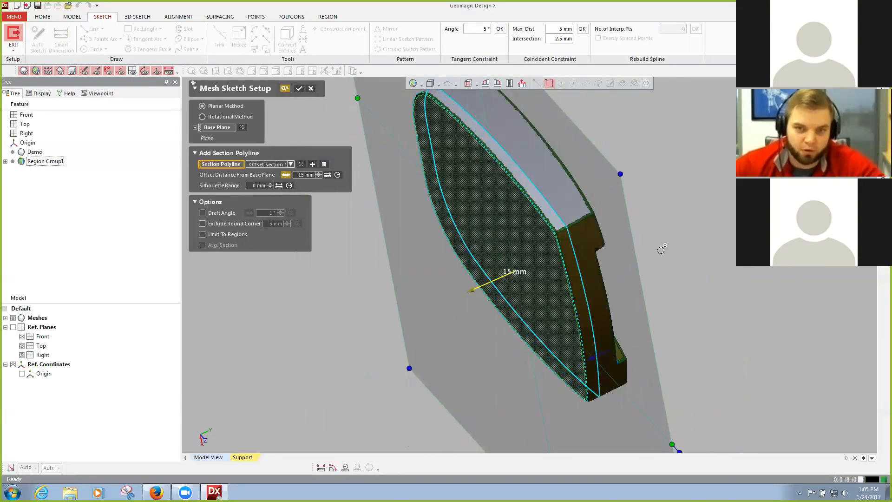
pyautogui.moveTo(664, 209); pyautogui.dragTo(663, 224, button='right')
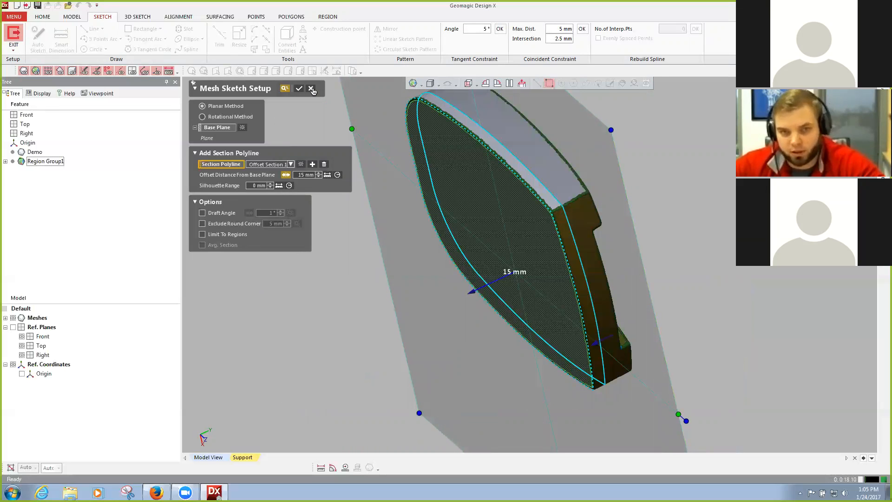
pyautogui.click(311, 89)
pyautogui.click(428, 259)
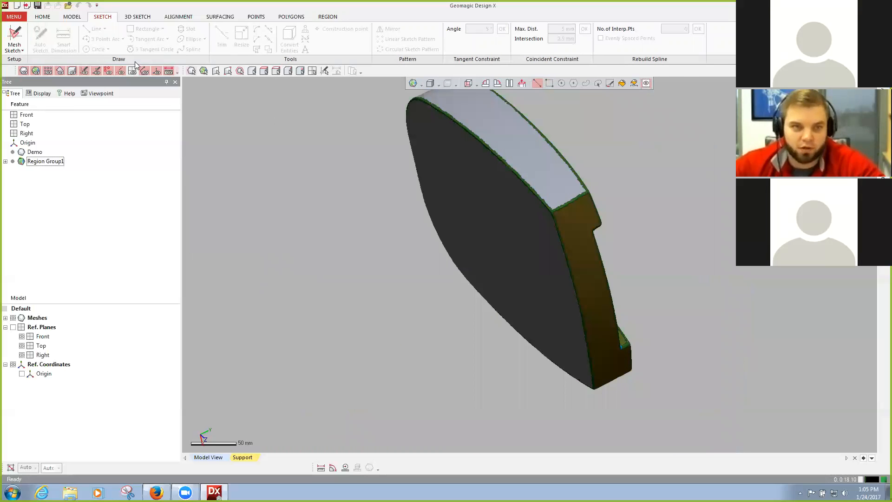
# Add a reference plane fitted to the part's large flat underside region using the Extract method.
pyautogui.click(72, 17)
pyautogui.click(301, 37)
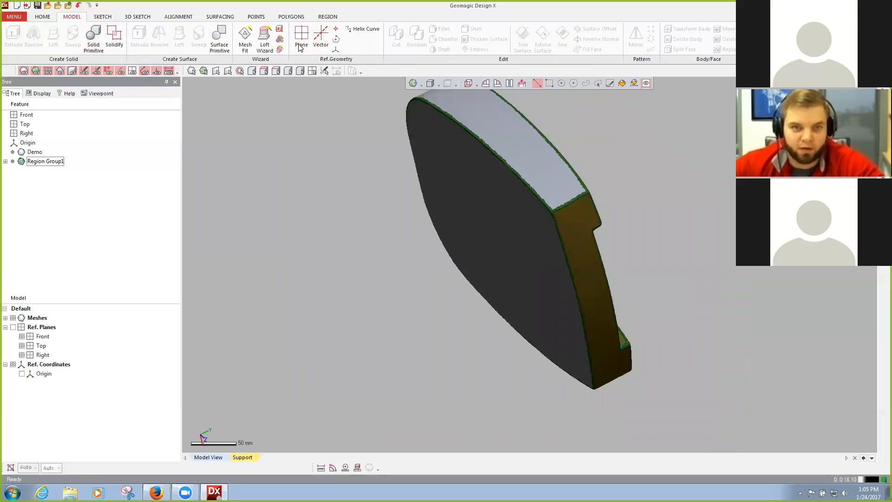
pyautogui.click(454, 214)
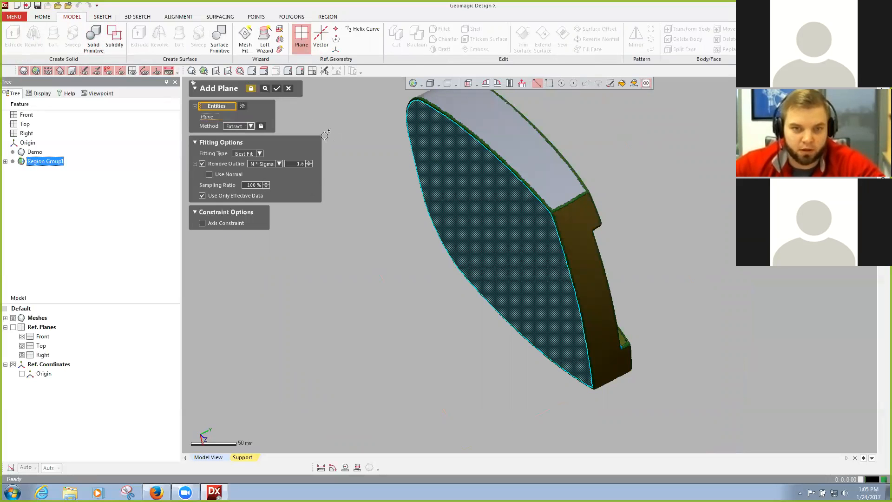
pyautogui.click(277, 89)
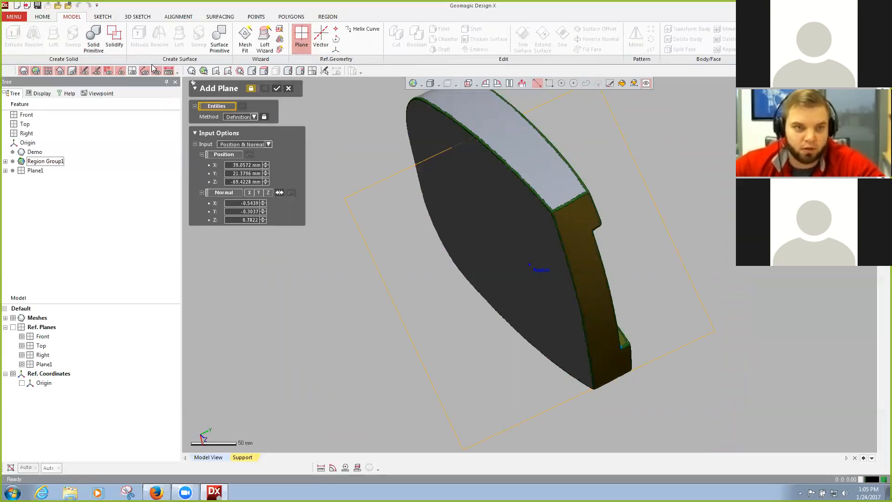
# Turn on reference plane display but hide the individual Front, Top and Right planes.
pyautogui.click(13, 327)
pyautogui.click(22, 336)
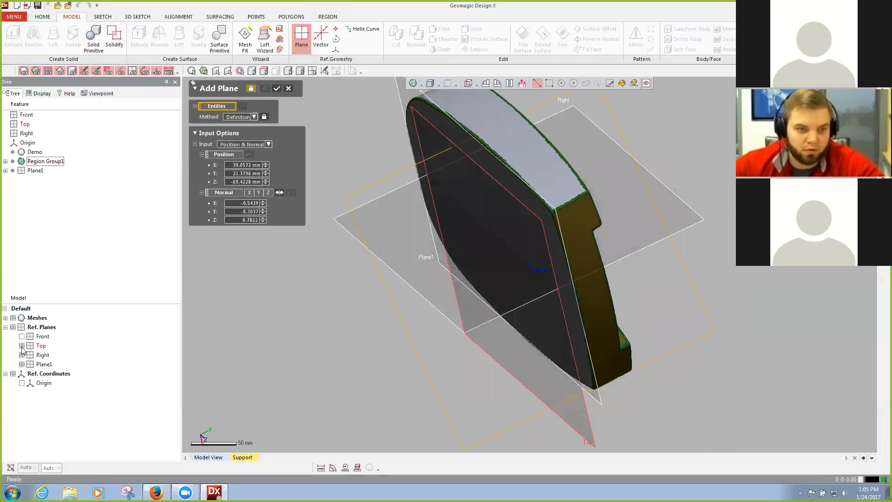
pyautogui.click(22, 346)
pyautogui.click(22, 355)
# Add a second reference plane fitted to the pocket floor region with the Extract method.
pyautogui.moveTo(362, 288)
pyautogui.mouseDown(button='right')
pyautogui.moveTo(441, 282)
pyautogui.moveTo(282, 175)
pyautogui.moveTo(272, 121)
pyautogui.mouseUp(button='right')
pyautogui.click(458, 259)
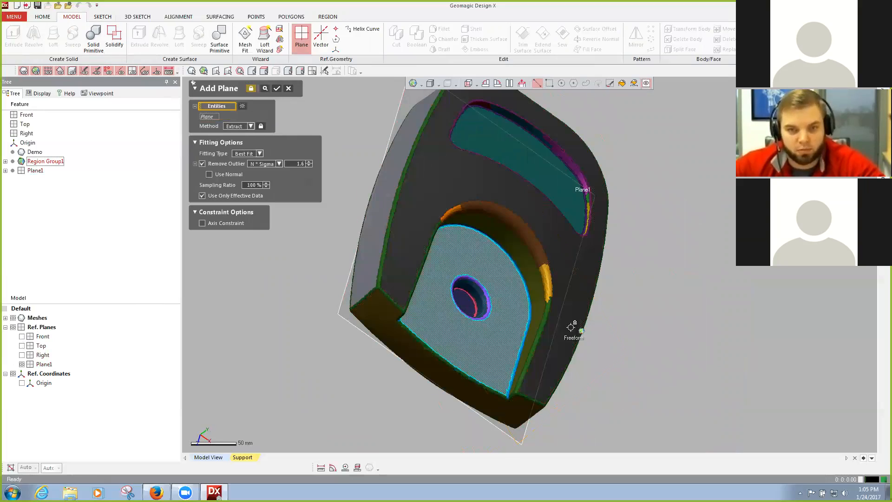
pyautogui.click(277, 88)
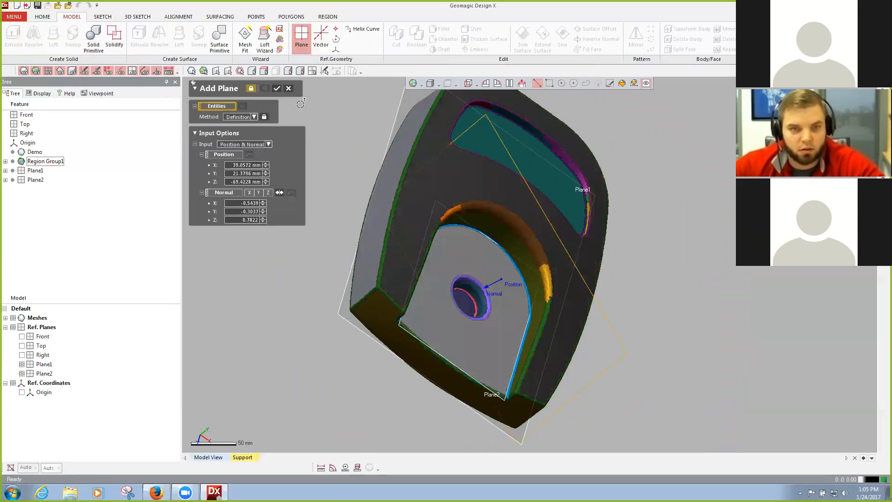
pyautogui.click(289, 88)
pyautogui.moveTo(701, 324)
pyautogui.mouseDown(button='right')
pyautogui.moveTo(641, 354)
pyautogui.moveTo(603, 321)
pyautogui.moveTo(546, 325)
pyautogui.moveTo(604, 348)
pyautogui.moveTo(307, 301)
pyautogui.moveTo(332, 95)
pyautogui.moveTo(339, 102)
pyautogui.moveTo(260, 137)
pyautogui.mouseUp(button='right')
pyautogui.scroll(2, 242, 148)
pyautogui.click(219, 39)
pyautogui.click(216, 157)
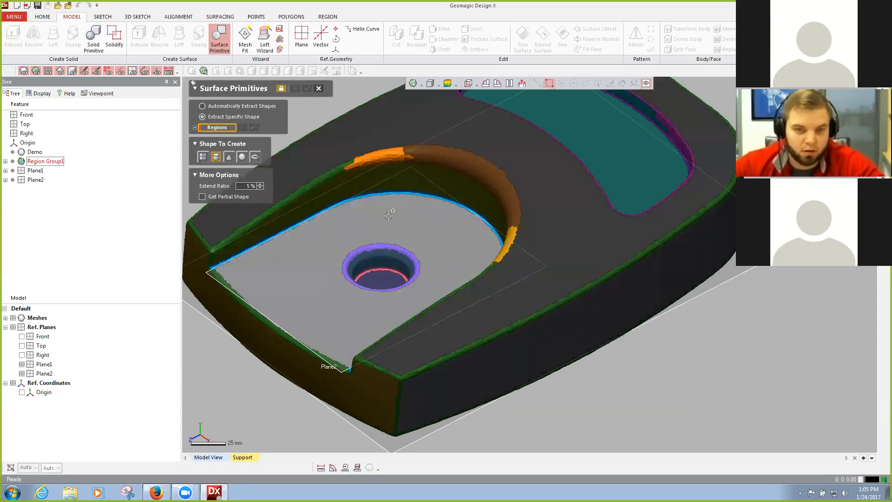
pyautogui.click(318, 88)
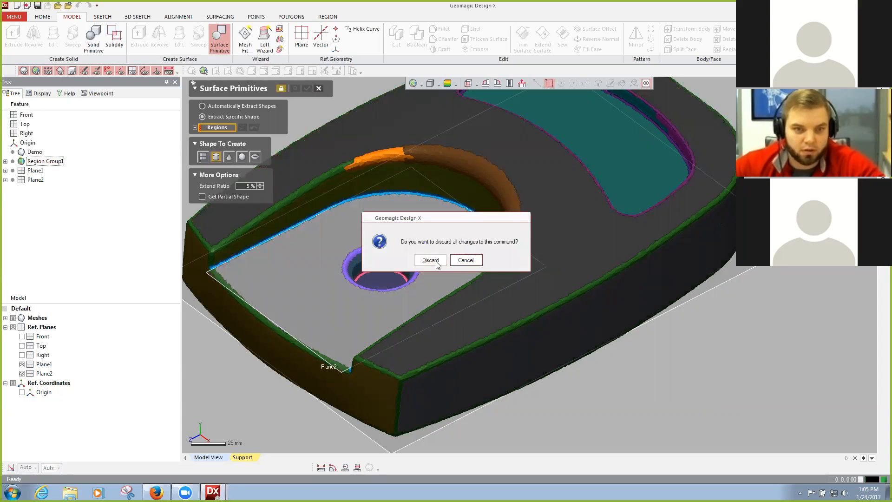
pyautogui.click(428, 258)
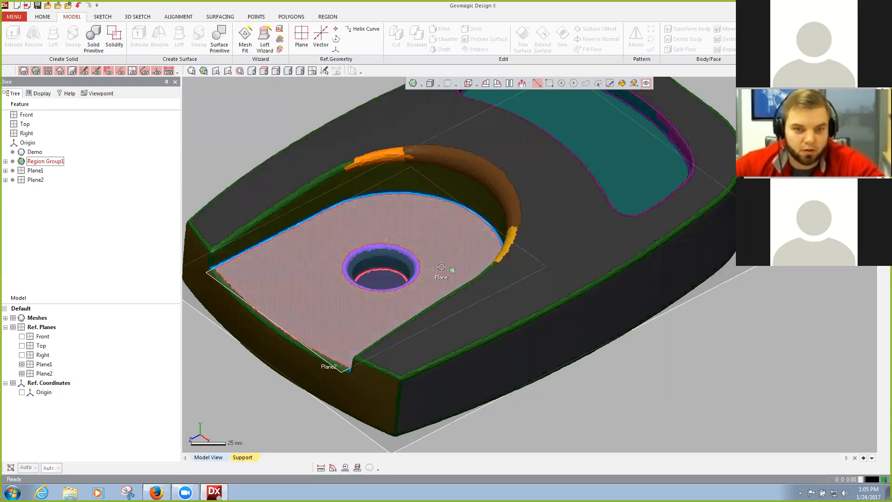
# Try to fit a reference vector to the round hole's wall region using the Extract method.
pyautogui.click(382, 265)
pyautogui.keyDown('ctrl'); pyautogui.moveTo(213, 137); pyautogui.dragTo(280, 144, button='right'); pyautogui.keyUp('ctrl')
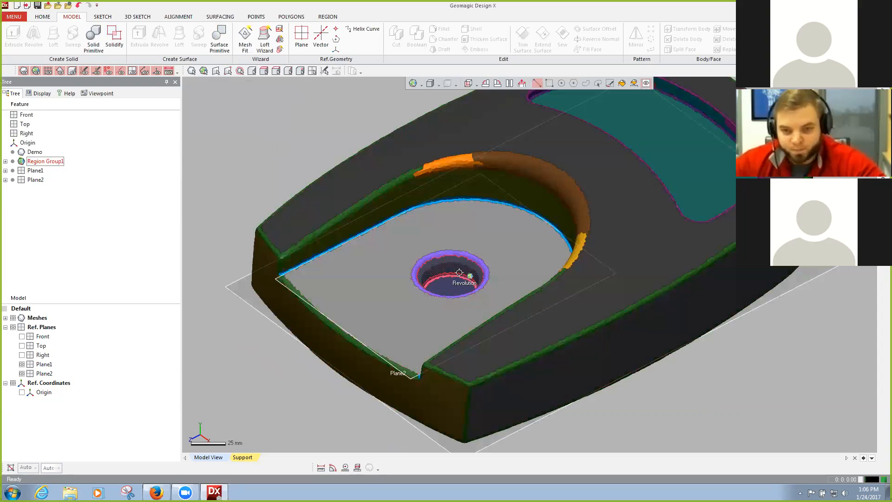
pyautogui.click(450, 268)
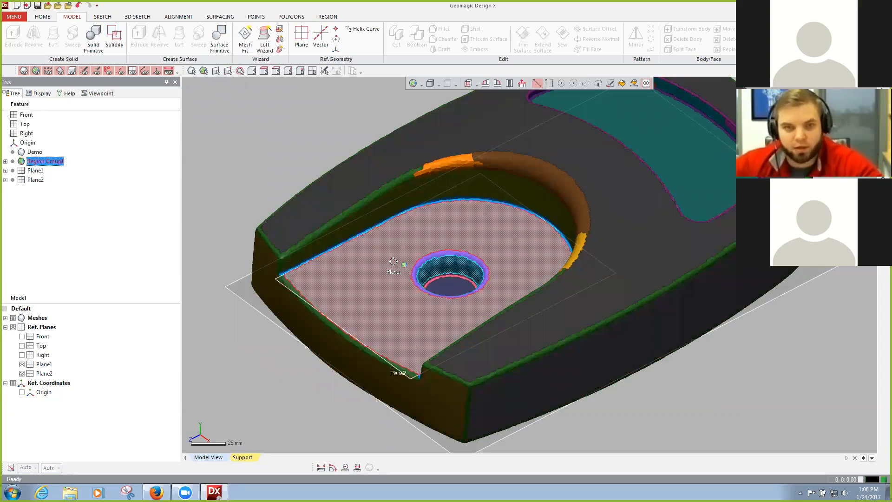
pyautogui.click(322, 33)
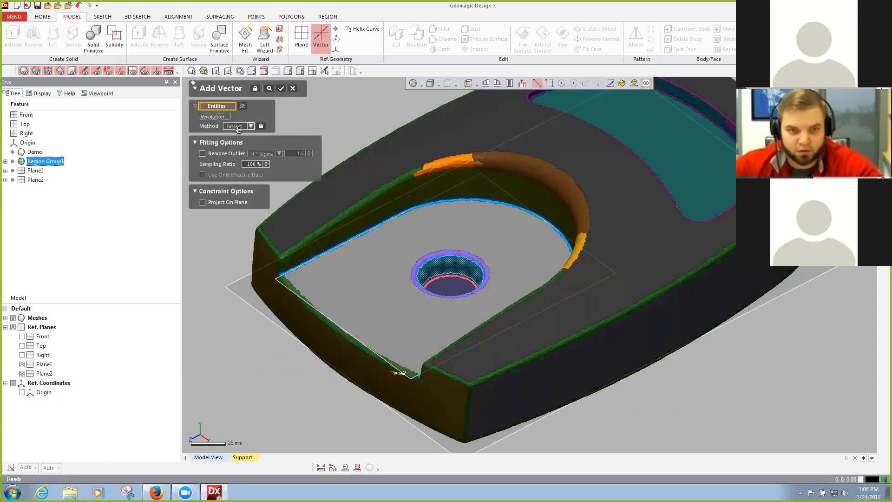
pyautogui.click(268, 89)
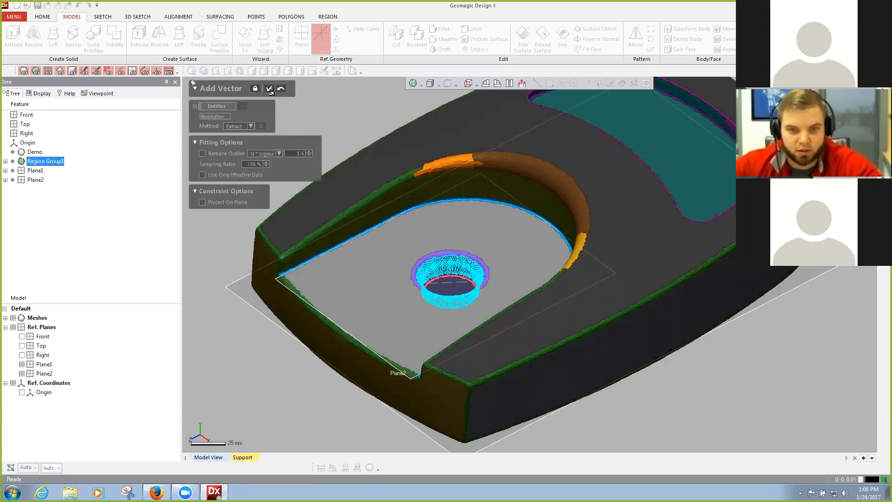
pyautogui.click(281, 89)
# Add a reference vector through the round hole from its wall region using the Revolving Axis method.
pyautogui.click(252, 126)
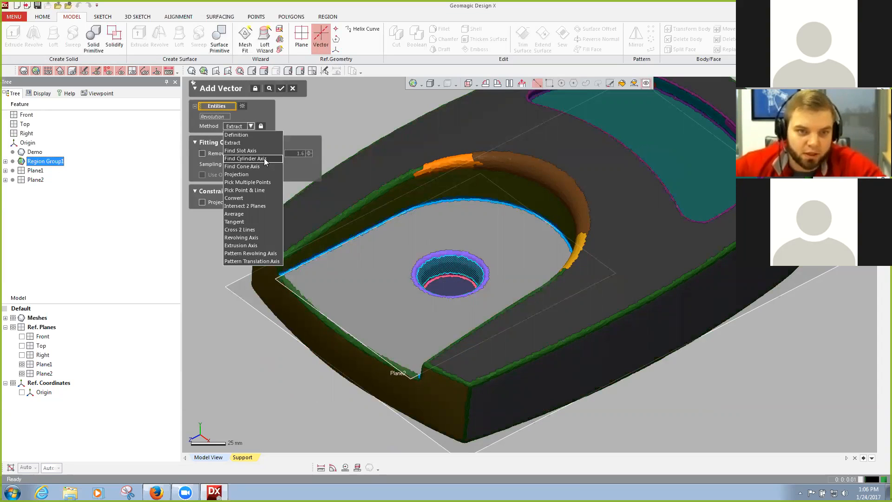
pyautogui.click(267, 238)
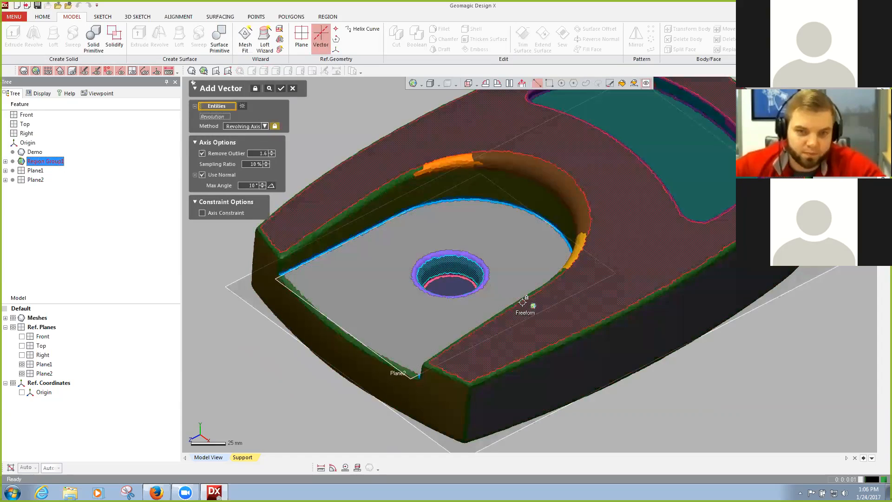
pyautogui.click(269, 89)
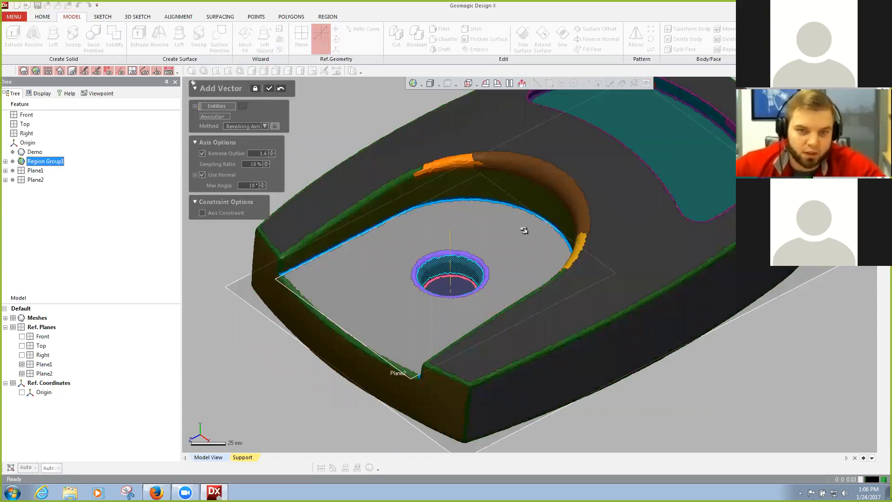
pyautogui.moveTo(367, 281); pyautogui.dragTo(424, 293, button='right')
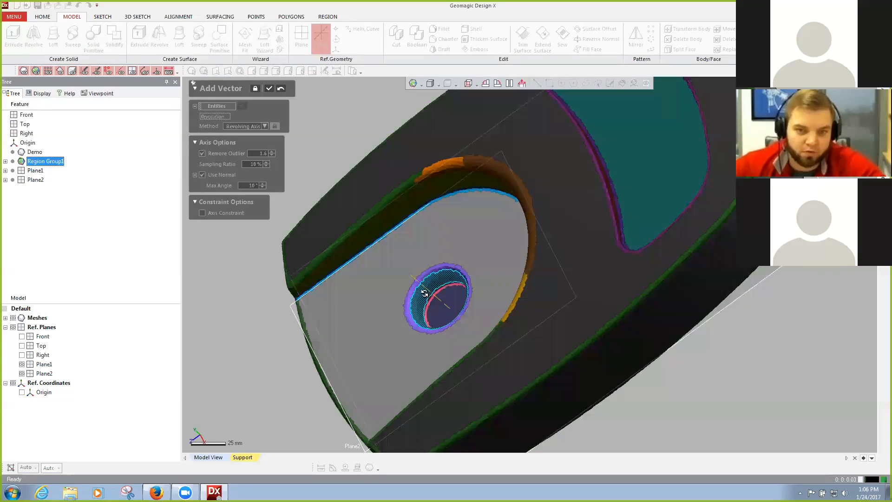
pyautogui.click(268, 88)
# Undo the added reference vector and the two fitted reference planes.
pyautogui.moveTo(350, 205)
pyautogui.mouseDown(button='right')
pyautogui.moveTo(725, 300)
pyautogui.moveTo(704, 244)
pyautogui.mouseUp(button='right')
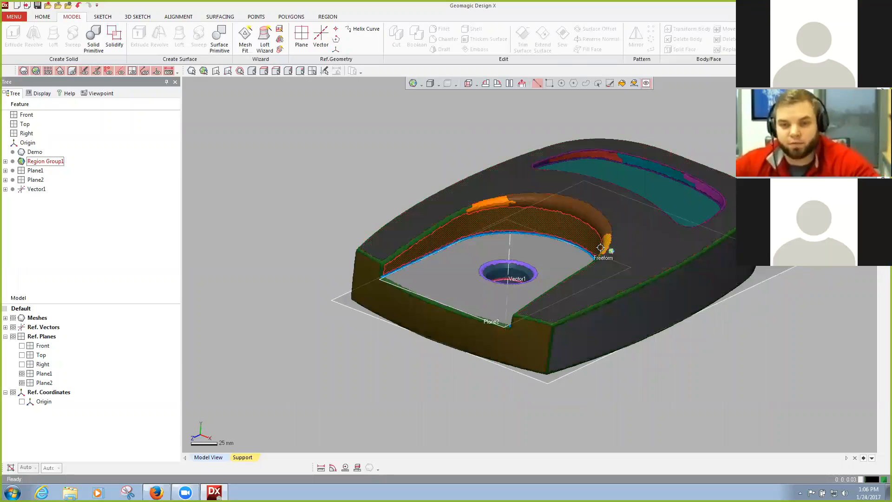
pyautogui.moveTo(565, 244)
pyautogui.mouseDown(button='right')
pyautogui.moveTo(419, 162)
pyautogui.moveTo(407, 183)
pyautogui.mouseUp(button='right')
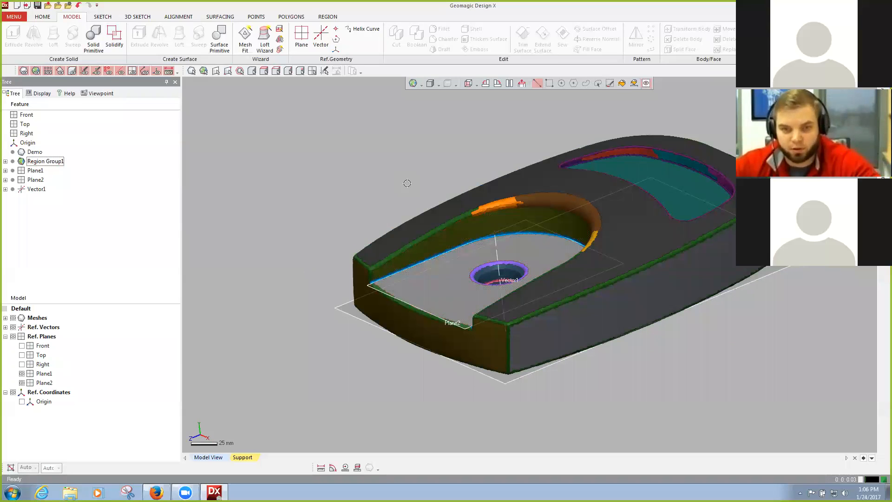
pyautogui.hotkey('ctrl', 'z')
pyautogui.hotkey('ctrl', 'z')
pyautogui.hotkey('ctrl', 'z')
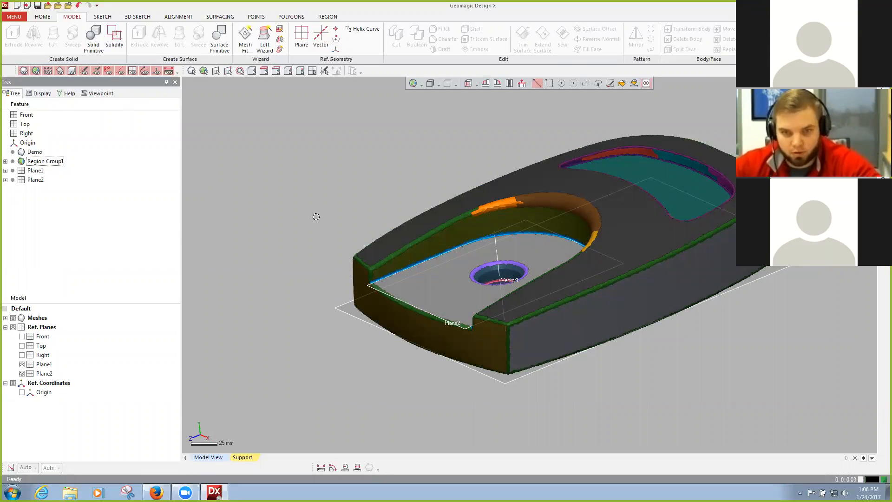
# Start the Extrusion Wizard and assign the part's long curved outer wall region as Sides.
pyautogui.moveTo(266, 258)
pyautogui.mouseDown(button='right')
pyautogui.moveTo(328, 276)
pyautogui.moveTo(307, 159)
pyautogui.moveTo(297, 227)
pyautogui.moveTo(343, 247)
pyautogui.moveTo(261, 144)
pyautogui.moveTo(267, 117)
pyautogui.mouseUp(button='right')
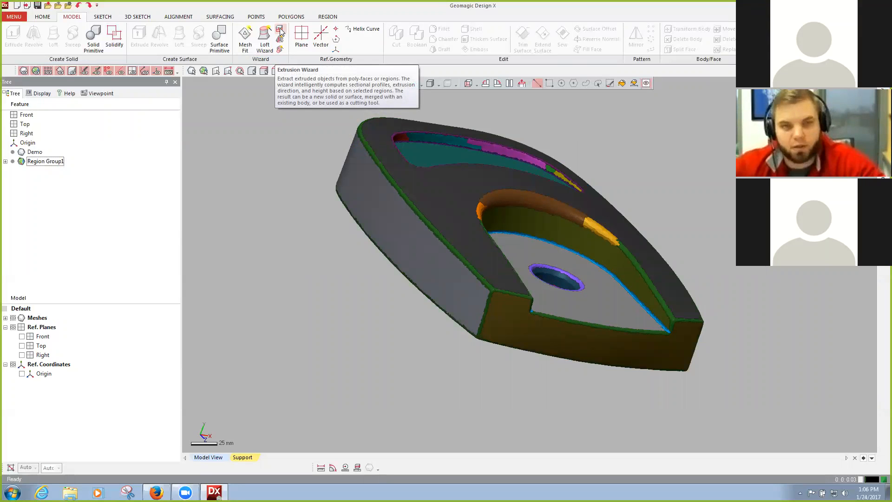
pyautogui.click(280, 32)
pyautogui.moveTo(329, 260); pyautogui.dragTo(326, 220, button='right')
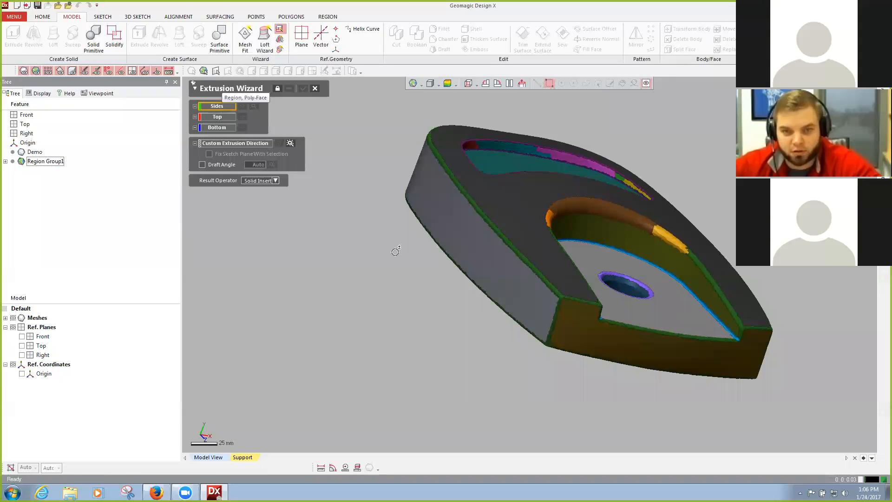
pyautogui.click(464, 227)
pyautogui.moveTo(489, 283)
pyautogui.mouseDown(button='right')
pyautogui.moveTo(334, 269)
pyautogui.moveTo(408, 275)
pyautogui.mouseUp(button='right')
# Assign the upper face region around the pockets as the extrusion's Top and the flat underside region as its Bottom.
pyautogui.click(229, 127)
pyautogui.moveTo(390, 228); pyautogui.dragTo(465, 205, button='right')
pyautogui.click(494, 195)
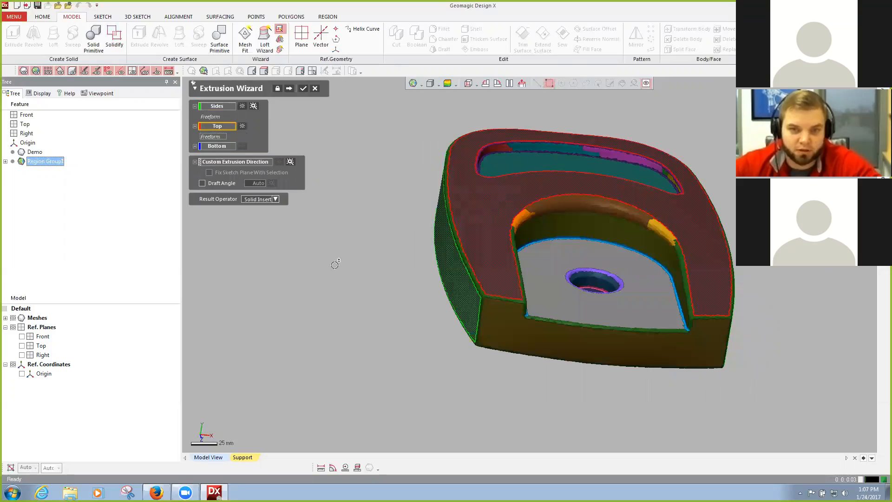
pyautogui.moveTo(319, 268); pyautogui.dragTo(291, 195, button='right')
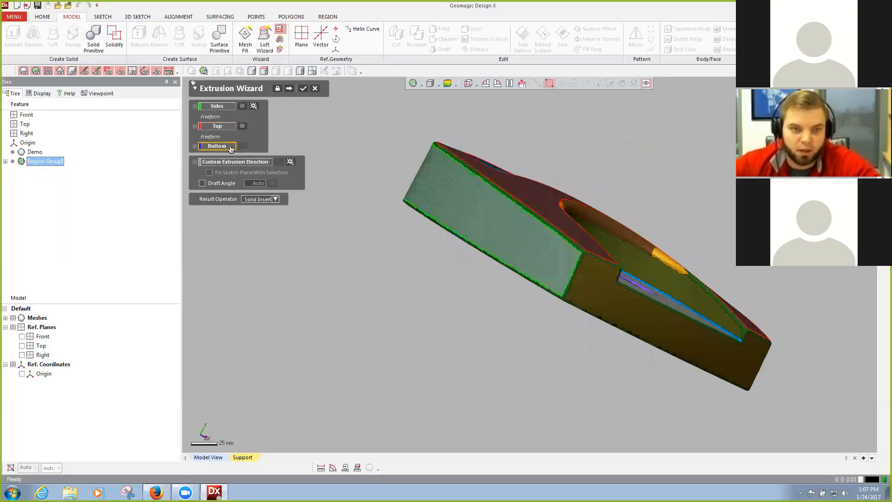
pyautogui.moveTo(340, 263); pyautogui.dragTo(473, 231, button='right')
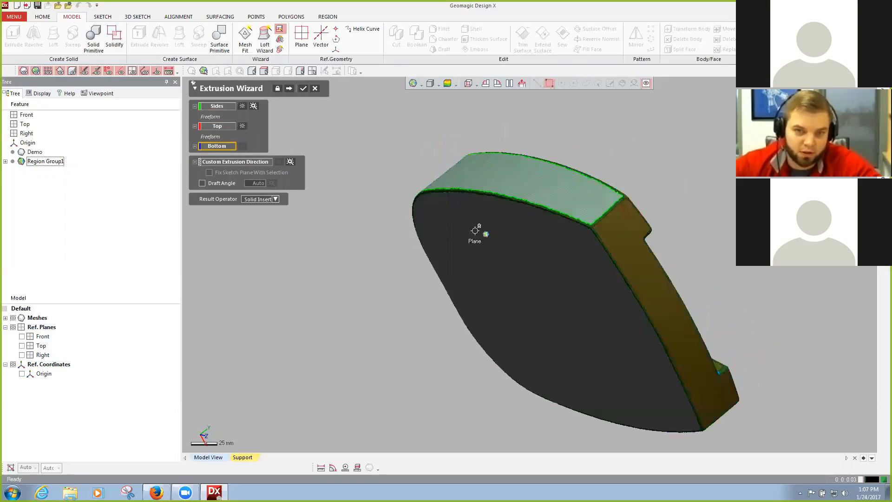
pyautogui.click(474, 231)
pyautogui.moveTo(526, 168); pyautogui.dragTo(360, 224, button='right')
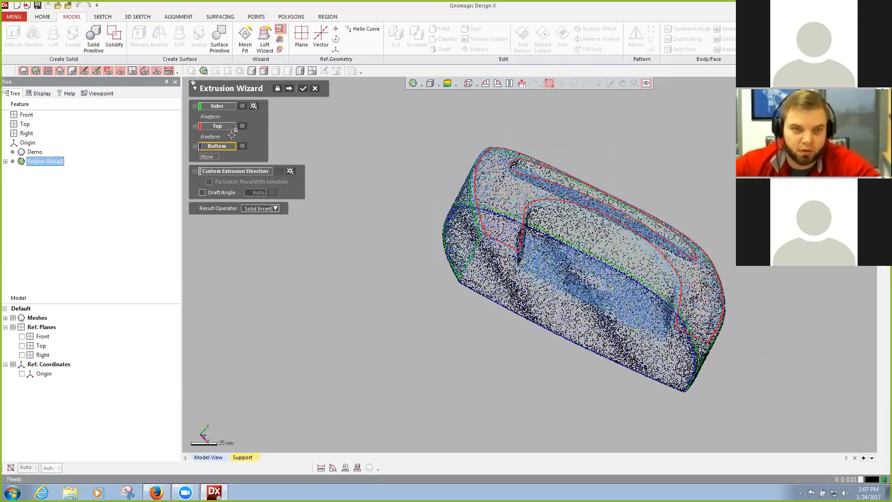
# Add the end wall region at the pocket's open side to Sides and compute the extrusion with the Solid Insert result operator.
pyautogui.click(225, 107)
pyautogui.moveTo(436, 223); pyautogui.dragTo(364, 269, button='right')
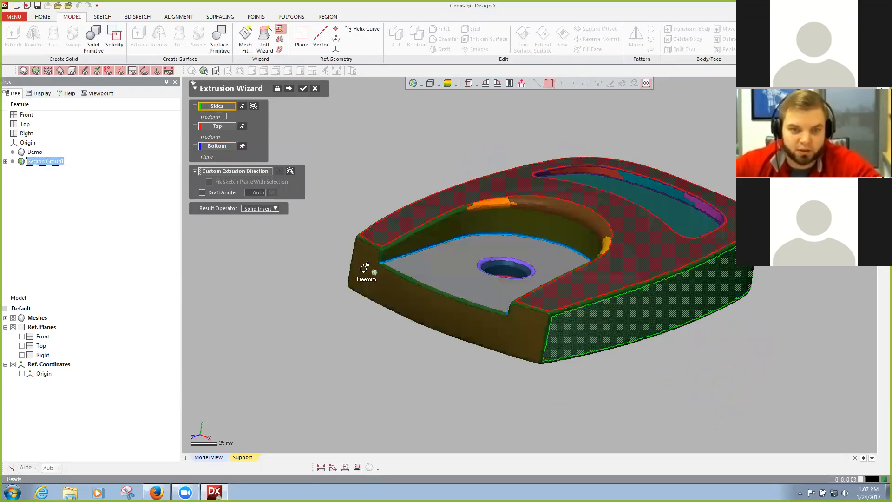
pyautogui.click(364, 269)
pyautogui.moveTo(762, 309)
pyautogui.mouseDown(button='right')
pyautogui.moveTo(714, 325)
pyautogui.moveTo(493, 175)
pyautogui.moveTo(327, 237)
pyautogui.moveTo(383, 219)
pyautogui.moveTo(353, 219)
pyautogui.mouseUp(button='right')
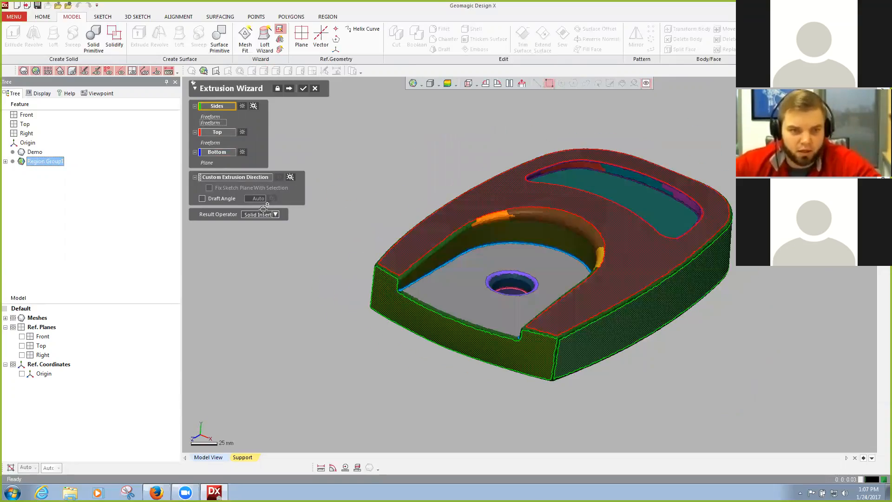
pyautogui.click(275, 214)
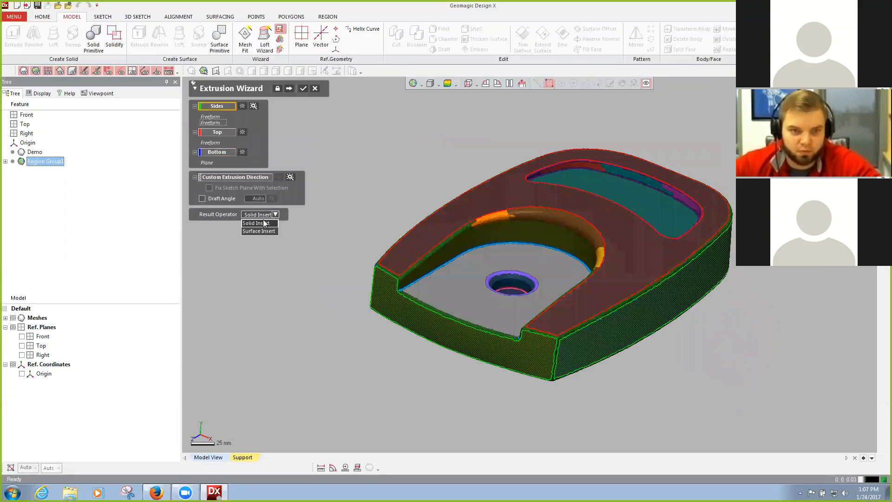
pyautogui.click(264, 223)
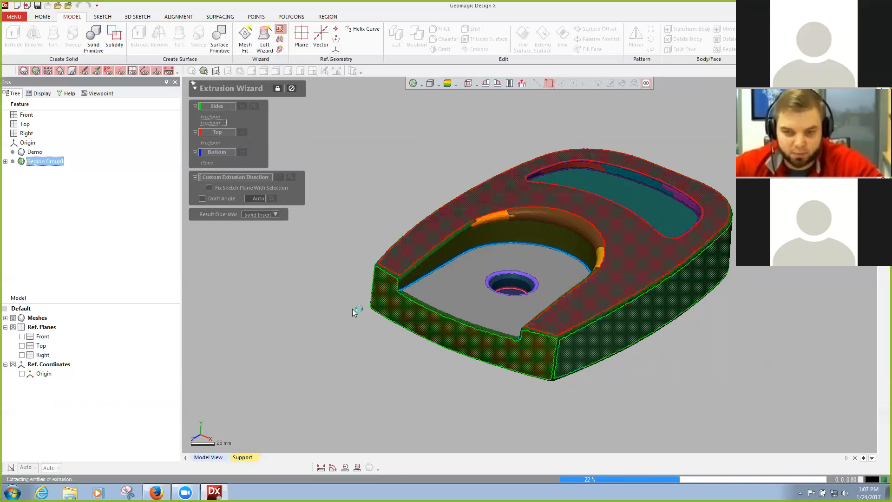
# Compare the previewed extrusion with the scanned mesh from several angles, toggling the mesh and region display.
pyautogui.moveTo(378, 316)
pyautogui.mouseDown(button='right')
pyautogui.moveTo(439, 315)
pyautogui.moveTo(353, 190)
pyautogui.mouseUp(button='right')
pyautogui.moveTo(655, 246)
pyautogui.mouseDown(button='right')
pyautogui.moveTo(715, 249)
pyautogui.moveTo(674, 255)
pyautogui.moveTo(657, 231)
pyautogui.moveTo(577, 245)
pyautogui.mouseUp(button='right')
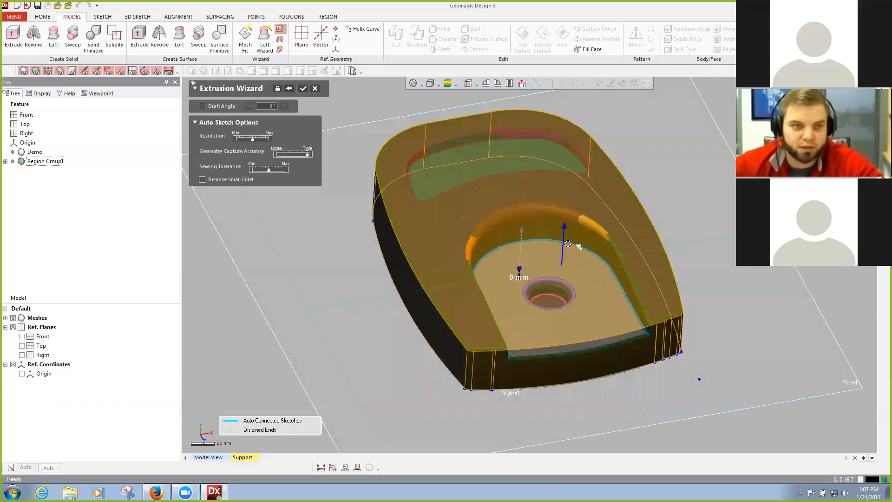
pyautogui.click(24, 71)
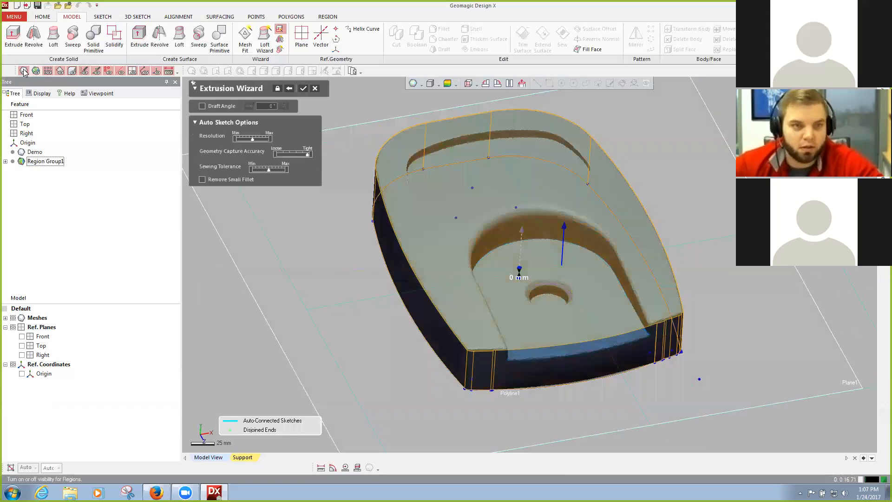
pyautogui.click(24, 72)
pyautogui.moveTo(526, 230); pyautogui.dragTo(639, 249, button='right')
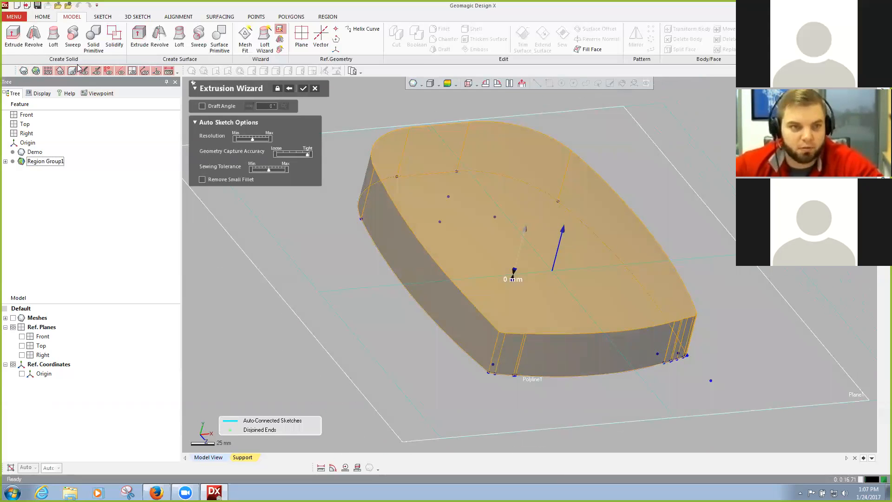
pyautogui.click(25, 72)
pyautogui.moveTo(535, 235)
pyautogui.mouseDown(button='right')
pyautogui.moveTo(534, 219)
pyautogui.moveTo(545, 211)
pyautogui.moveTo(538, 220)
pyautogui.mouseUp(button='right')
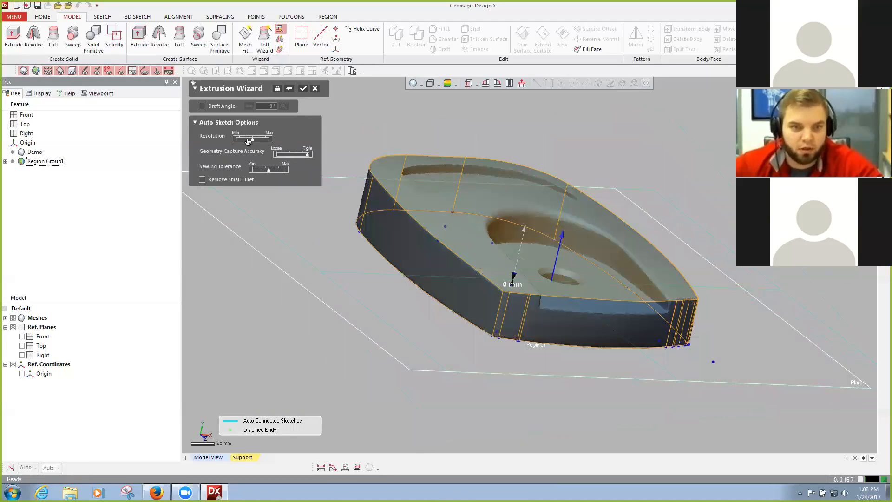
pyautogui.moveTo(456, 142); pyautogui.dragTo(455, 172, button='right')
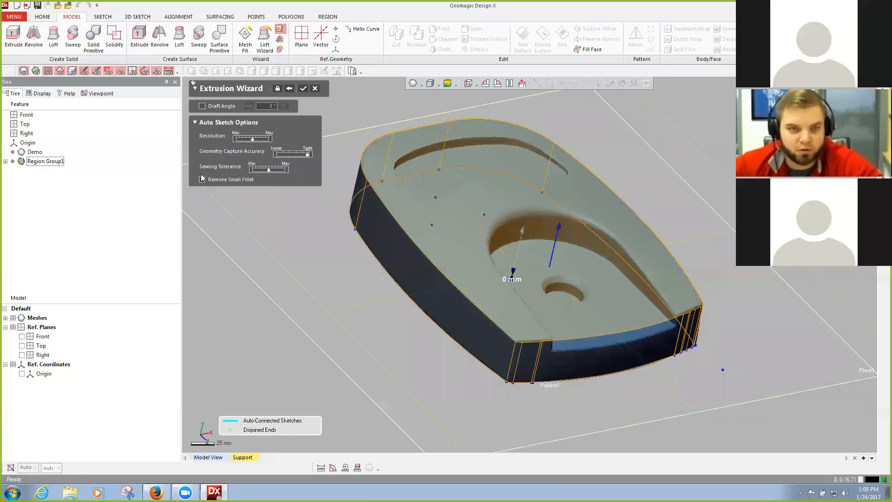
# Hide the scan mesh, set the Auto Sketch resolution just above mid-range, turn off Remove Small Fillet, and accept the extrusion.
pyautogui.click(24, 71)
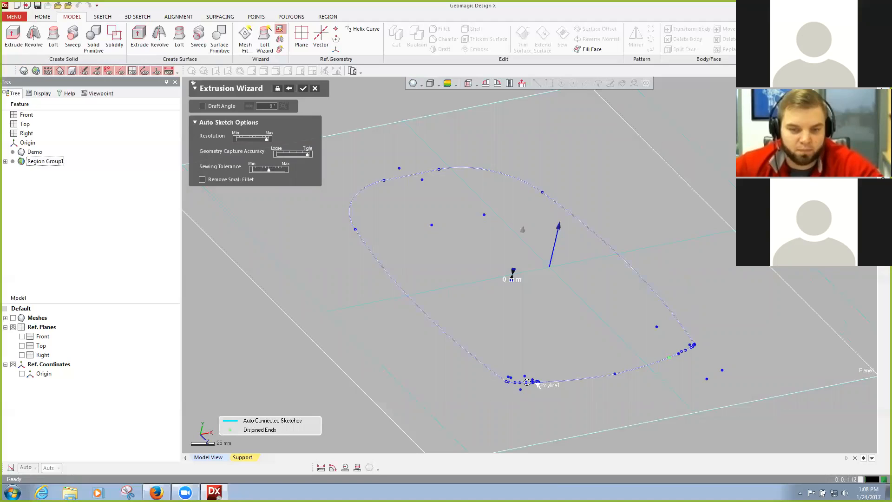
pyautogui.moveTo(267, 139); pyautogui.dragTo(256, 139)
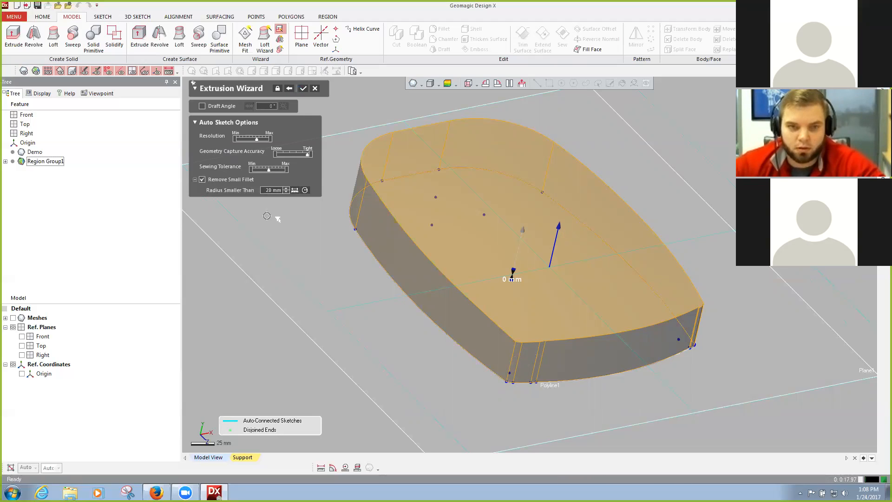
pyautogui.click(203, 181)
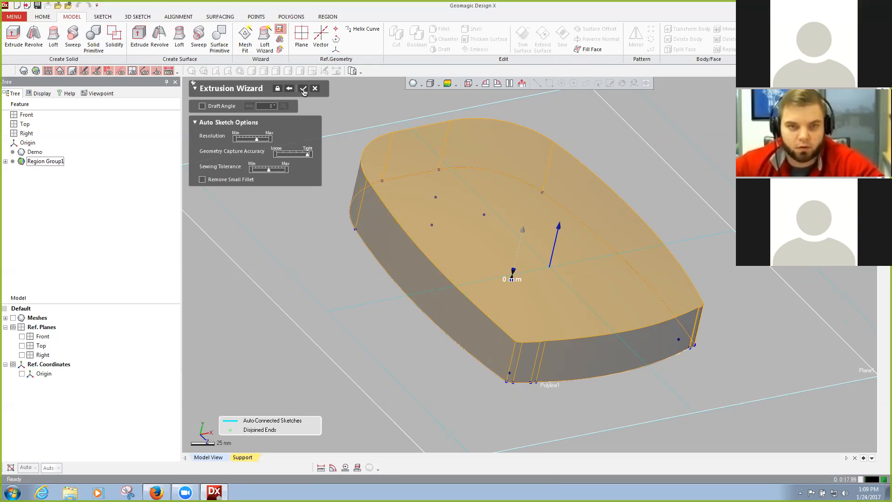
pyautogui.click(303, 88)
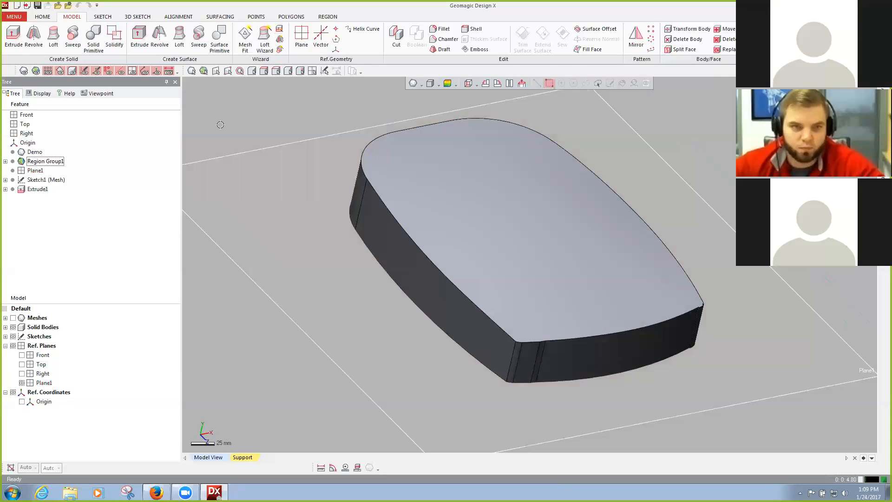
# Open the Sketch1 (Mesh) profile of the extruded body for editing.
pyautogui.moveTo(372, 211); pyautogui.dragTo(513, 315, button='right')
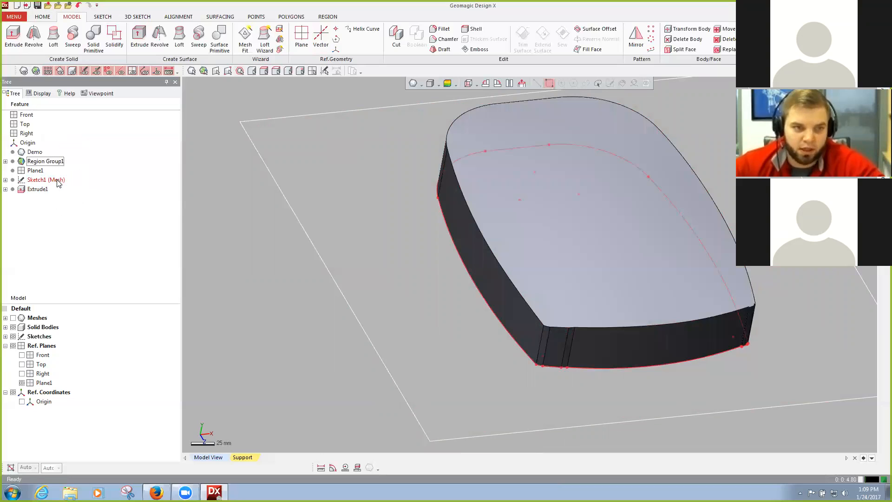
pyautogui.click(58, 181)
pyautogui.rightClick(60, 182)
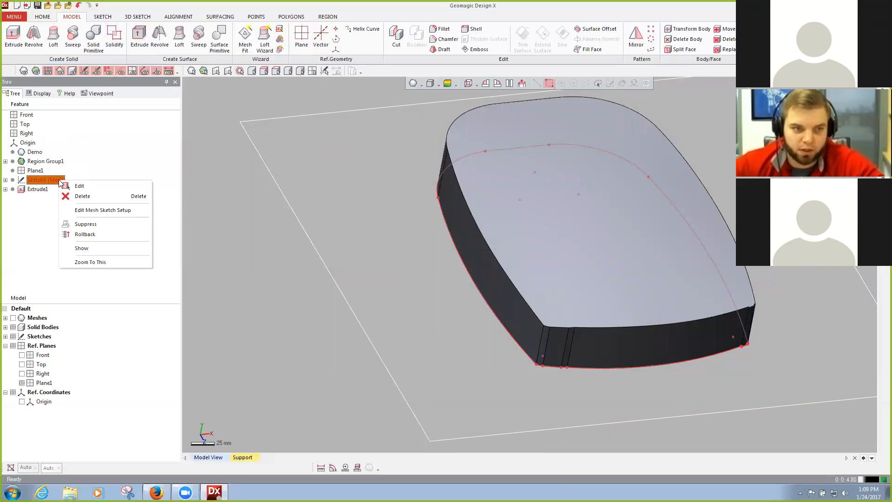
pyautogui.click(75, 184)
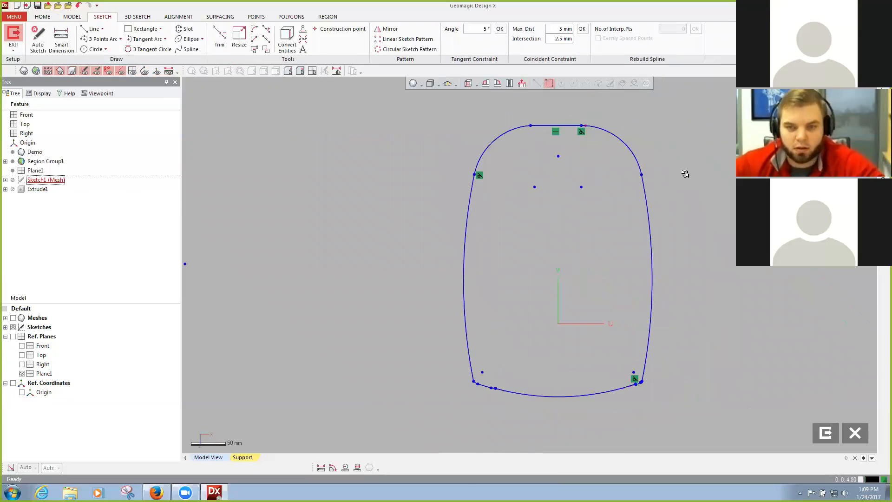
pyautogui.scroll(2, 658, 159)
pyautogui.moveTo(658, 160)
pyautogui.mouseDown(button='right')
pyautogui.moveTo(671, 159)
pyautogui.moveTo(532, 133)
pyautogui.moveTo(511, 90)
pyautogui.mouseUp(button='right')
pyautogui.click(522, 83)
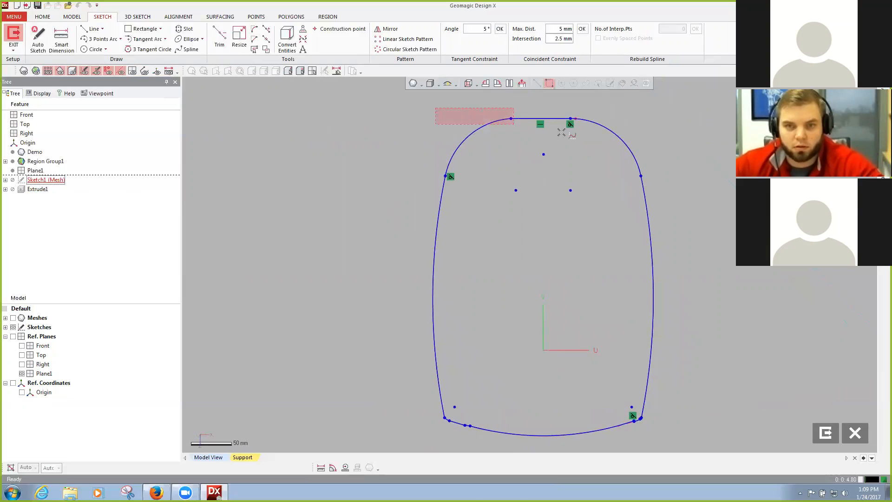
pyautogui.click(636, 152)
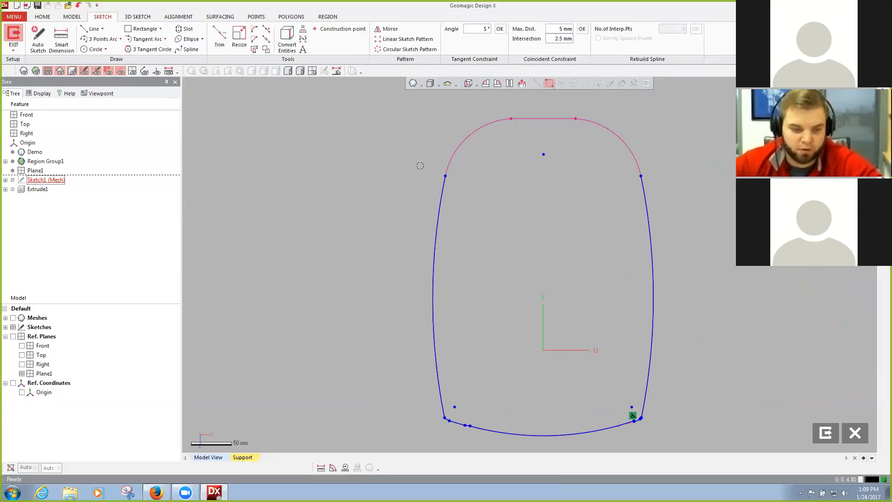
pyautogui.hotkey('ctrl', 'z')
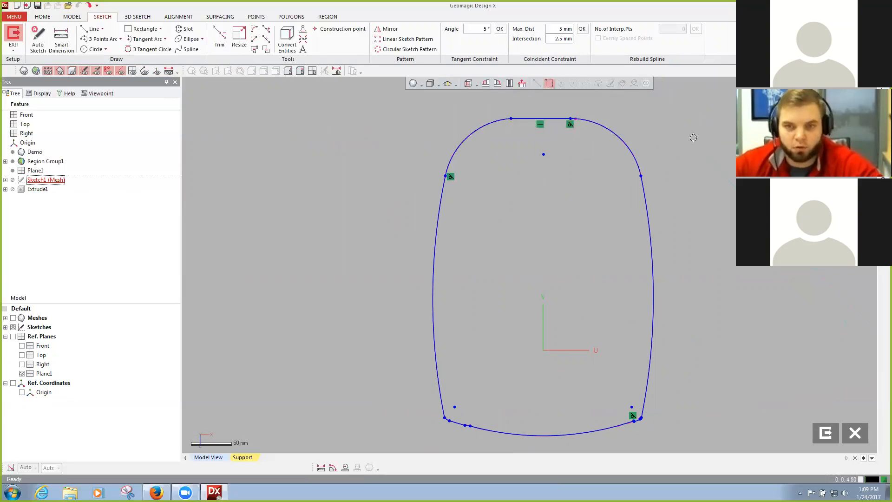
# Apply a Tangent constraint between the profile's upper-left corner arc and the short horizontal top line.
pyautogui.doubleClick(496, 126)
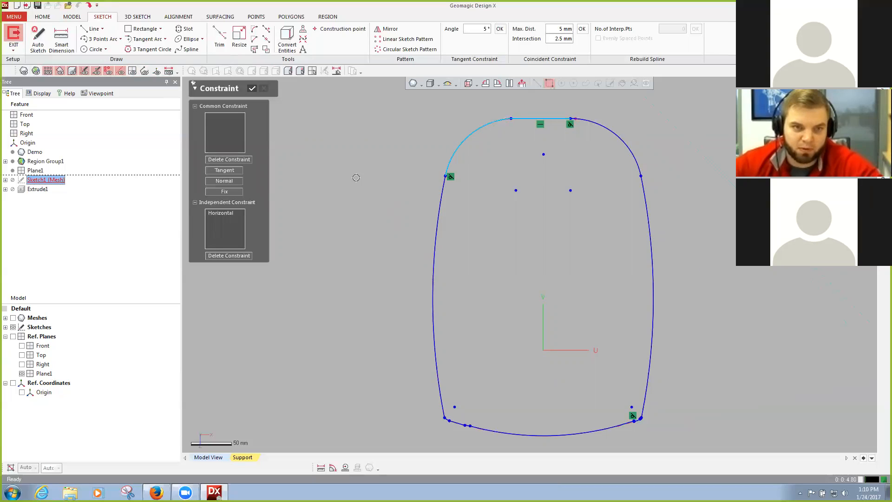
pyautogui.click(233, 175)
pyautogui.click(378, 167)
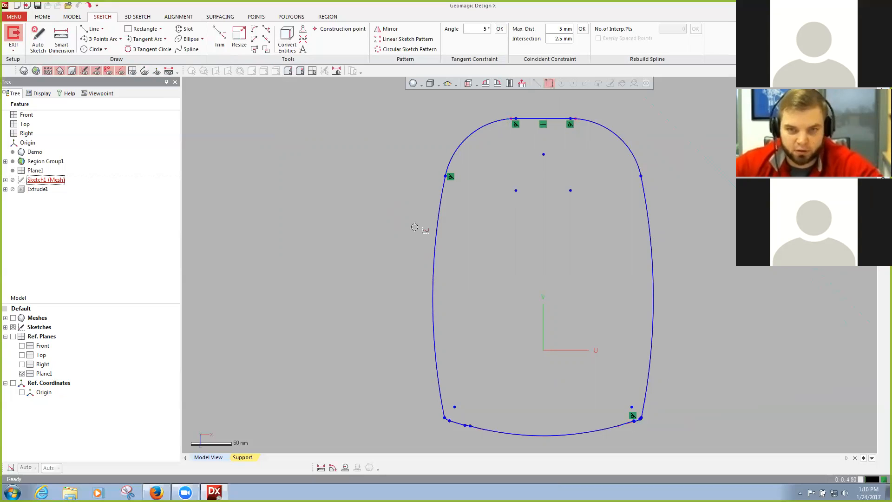
# Constrain the two upper corner arcs to equal radius, and make the two long side arcs equal to each other.
pyautogui.click(632, 155)
pyautogui.rightClick(668, 155)
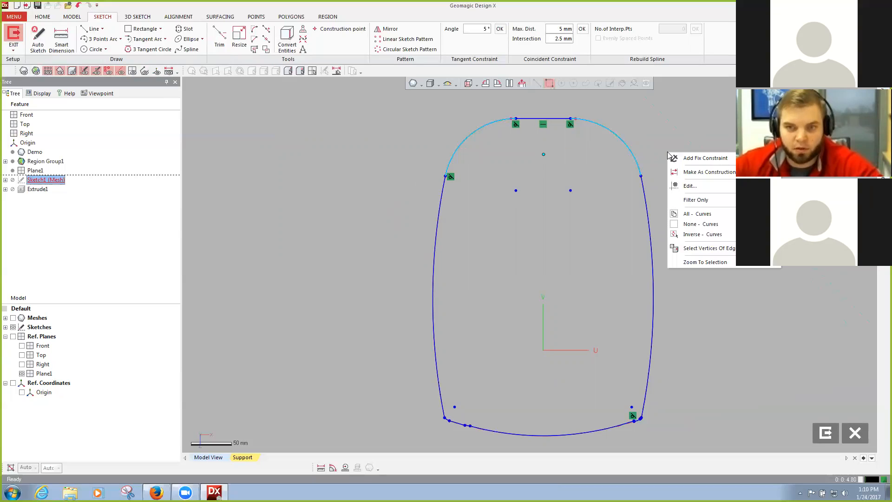
pyautogui.click(688, 185)
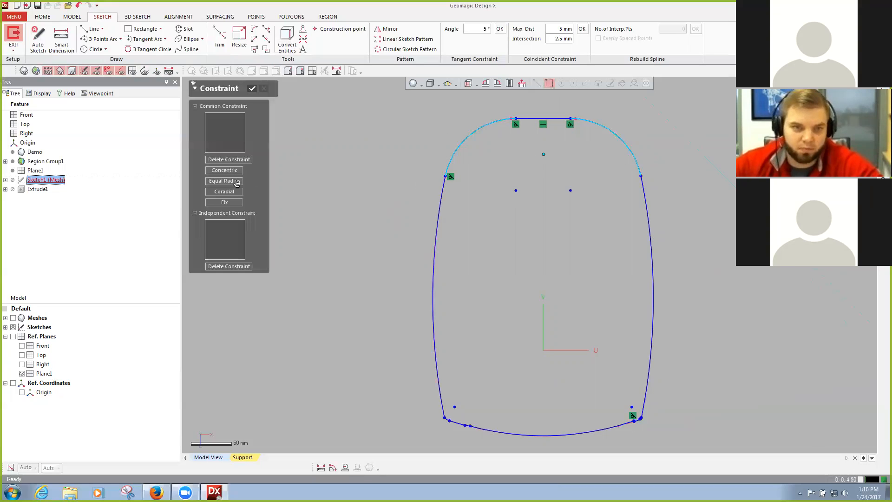
pyautogui.click(348, 160)
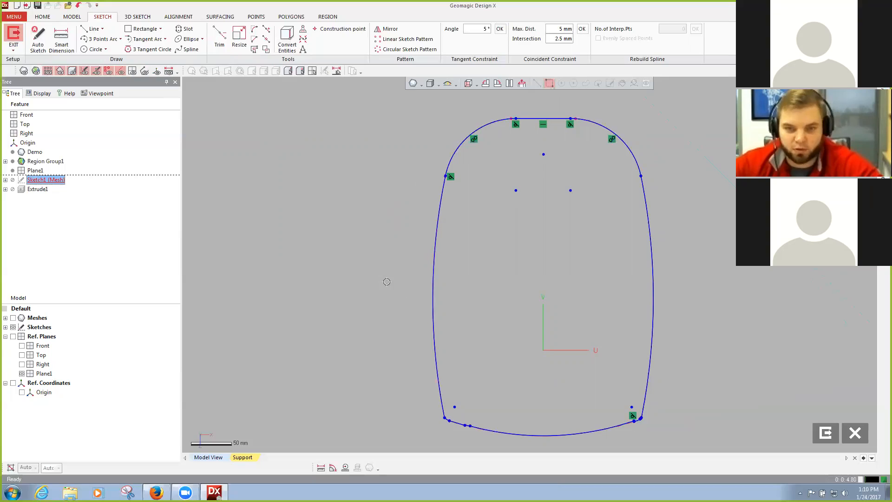
pyautogui.moveTo(386, 281); pyautogui.dragTo(691, 285)
pyautogui.rightClick(692, 290)
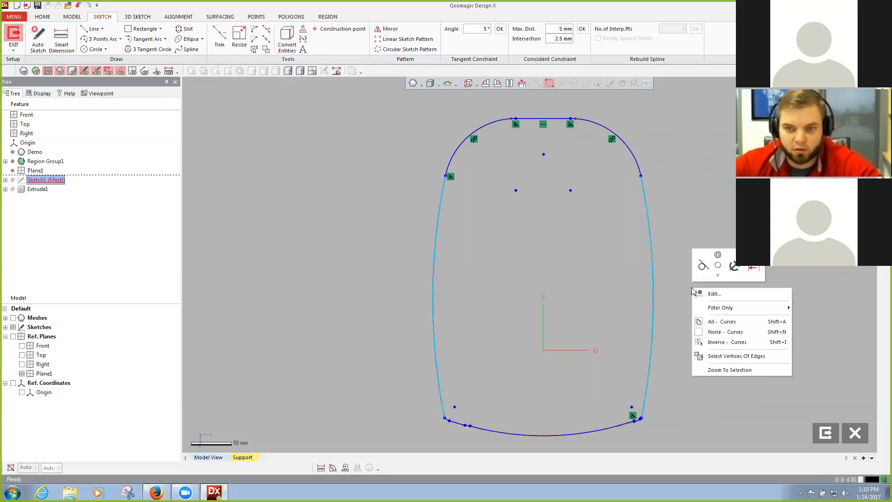
pyautogui.click(717, 273)
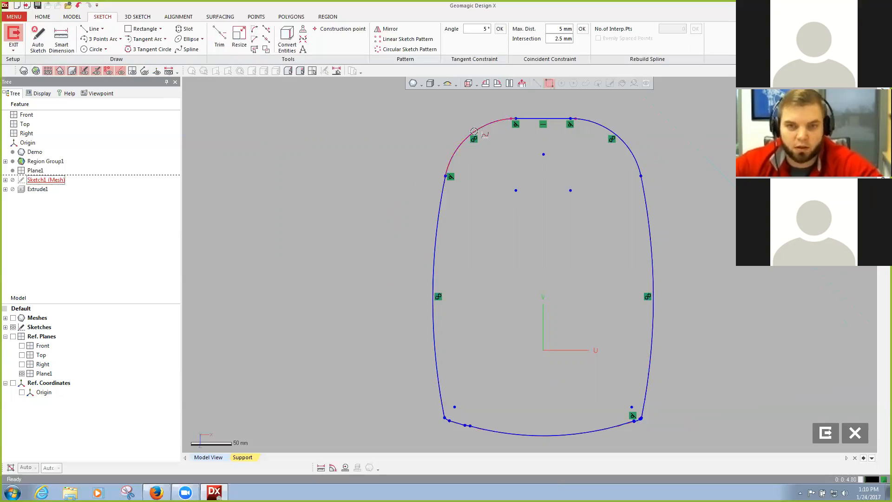
# Dimension the upper-left corner arc's radius with Smart Dimension and set it to 88 mm.
pyautogui.click(71, 48)
pyautogui.click(454, 156)
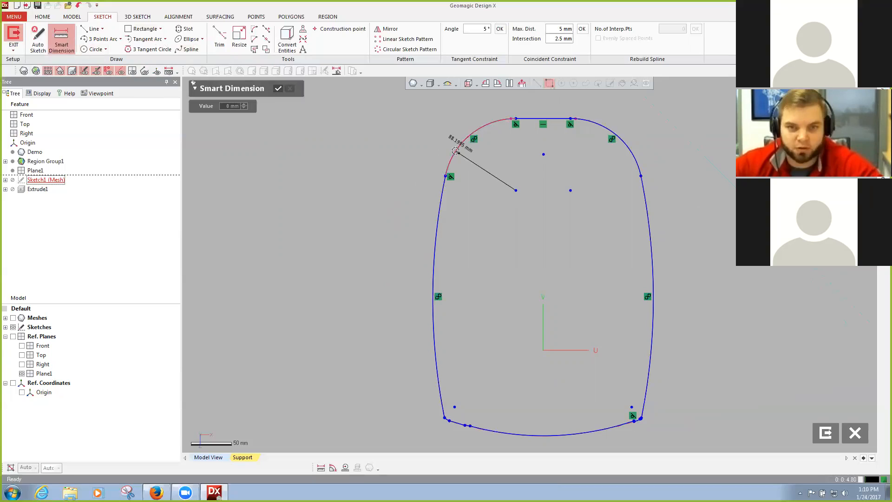
pyautogui.click(420, 131)
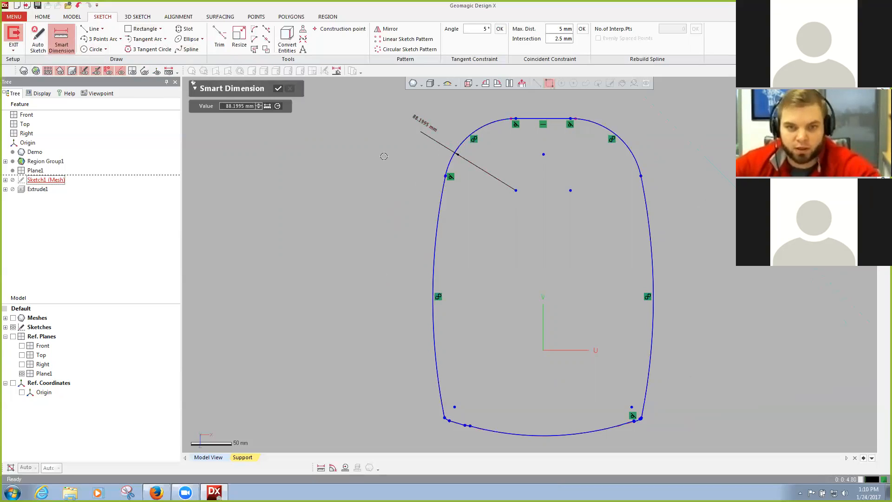
pyautogui.press('Escape')
pyautogui.doubleClick(424, 123)
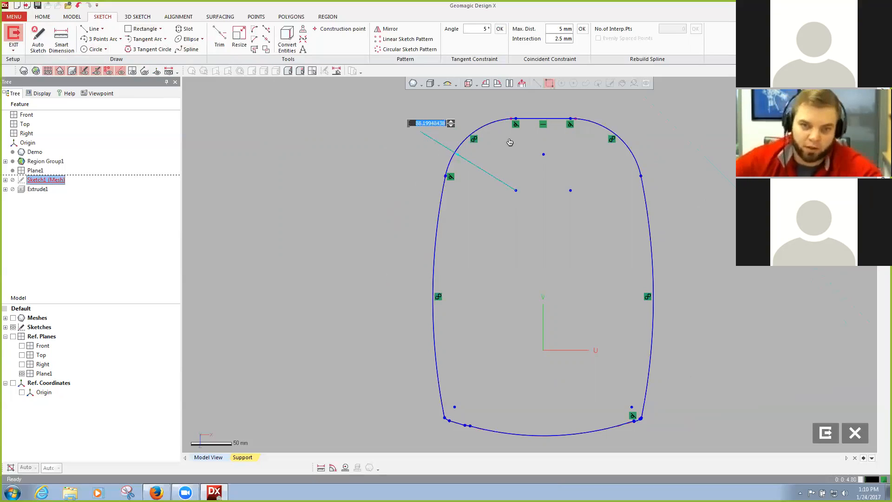
pyautogui.write('88')
pyautogui.press('Return')
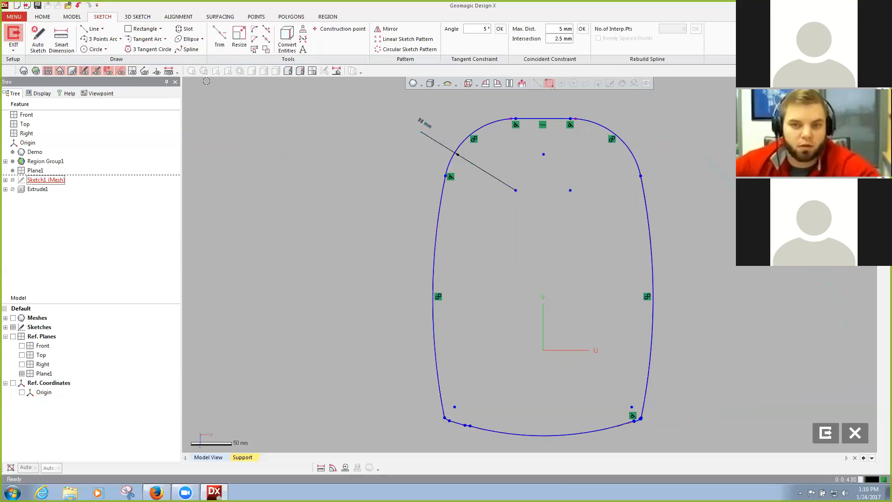
# Dimension the long left side arc's radius with Smart Dimension and set it to 743 mm.
pyautogui.click(66, 43)
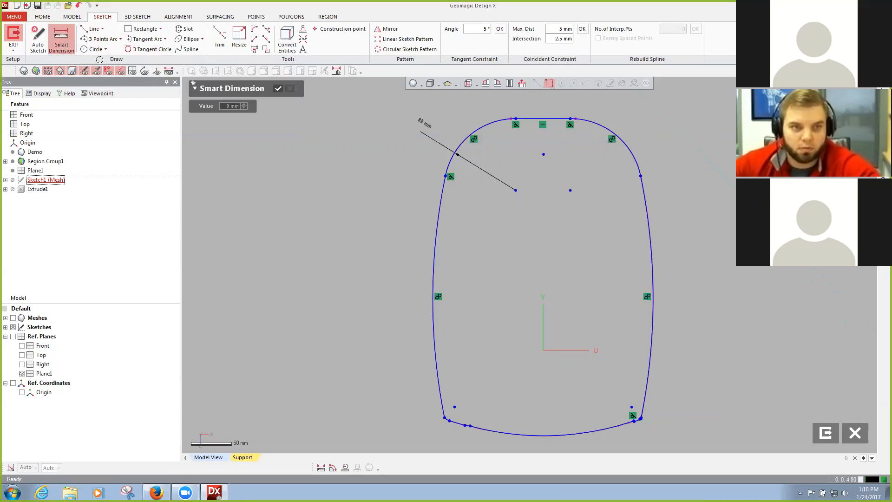
pyautogui.click(433, 277)
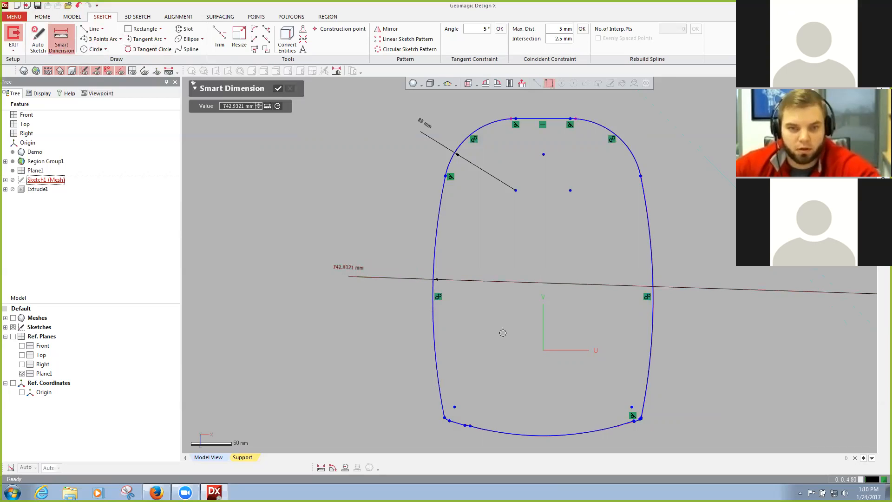
pyautogui.click(363, 281)
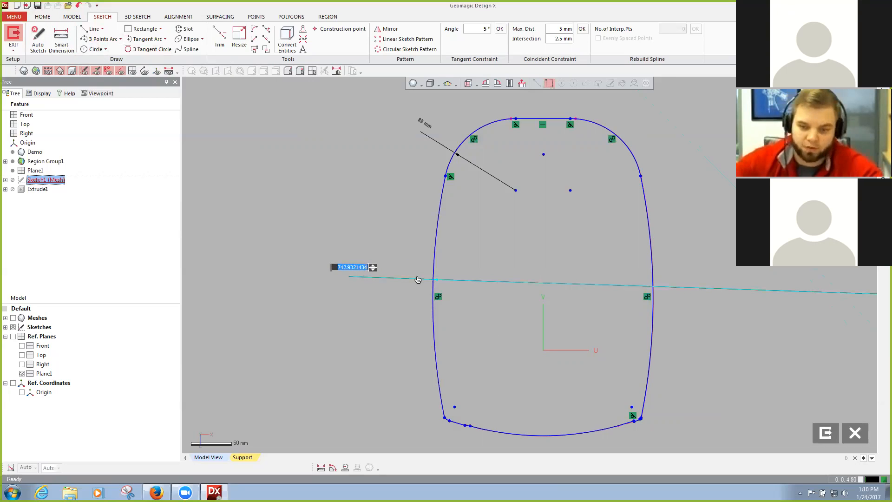
pyautogui.press('Return')
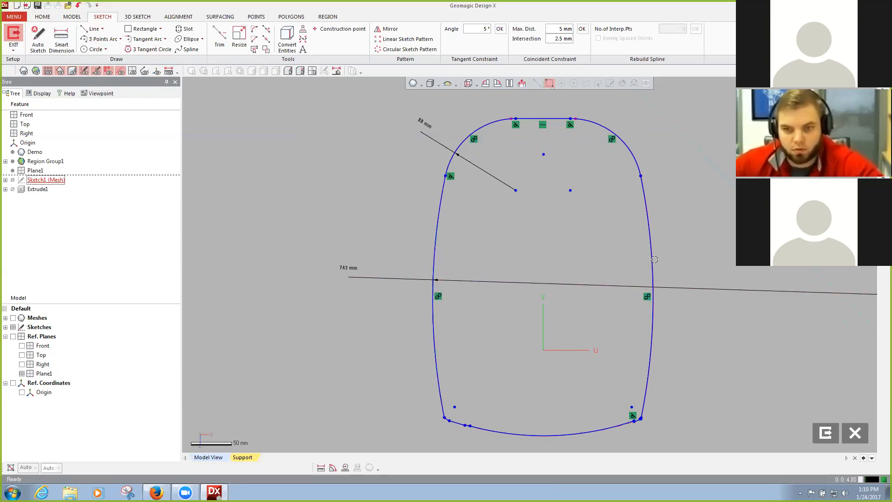
# Apply a Tangent constraint between the upper-right corner arc and the long right side arc.
pyautogui.click(612, 132)
pyautogui.click(649, 184)
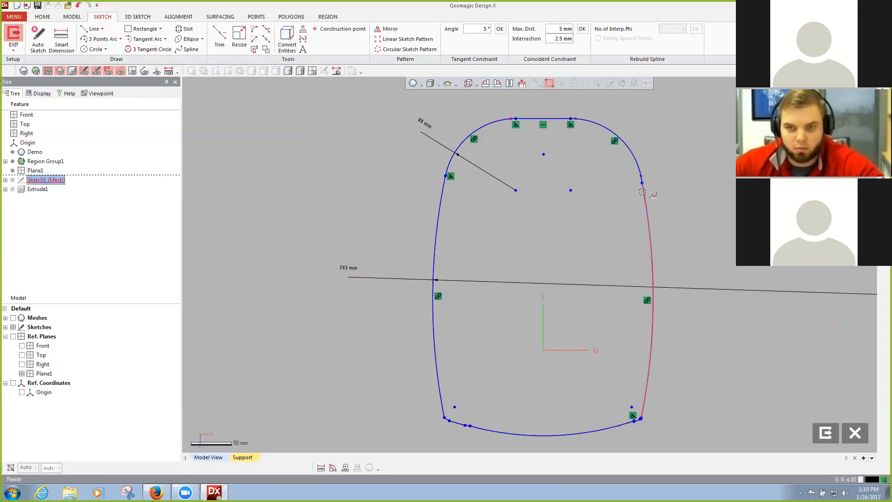
pyautogui.doubleClick(643, 190)
pyautogui.keyDown('shift'); pyautogui.click(640, 174); pyautogui.keyUp('shift')
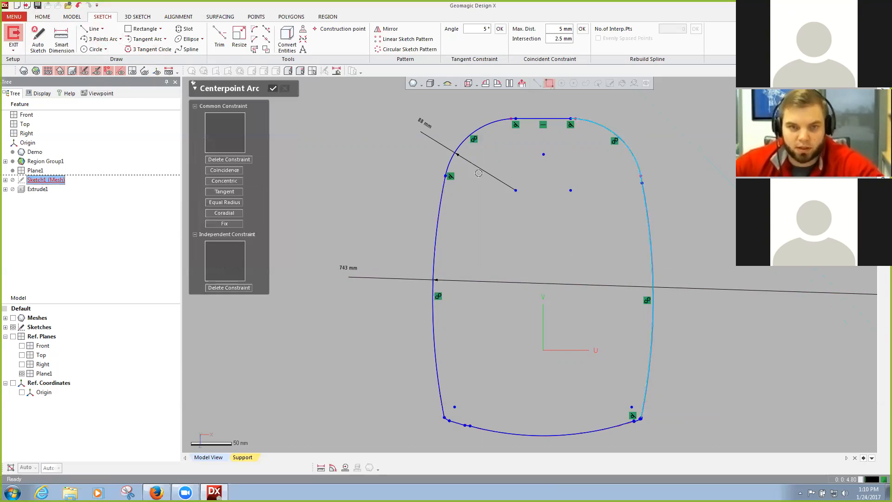
pyautogui.click(224, 192)
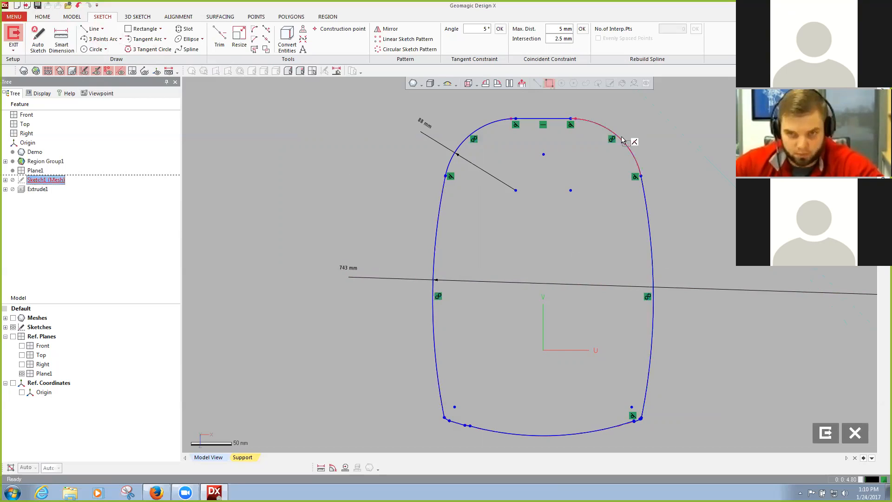
# Dimension the vertical distance from the horizontal top line to the sketch origin as 284 mm and exit the sketch.
pyautogui.click(61, 40)
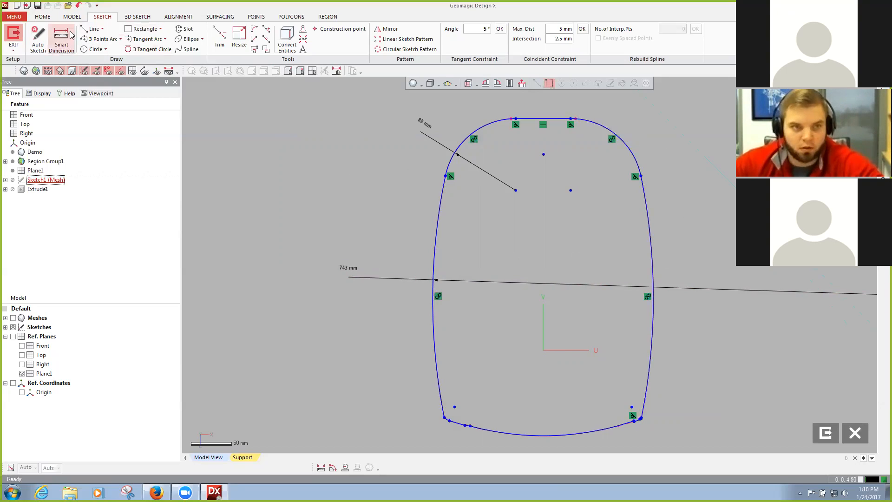
pyautogui.click(551, 119)
pyautogui.click(590, 195)
pyautogui.click(248, 106)
pyautogui.write('284')
pyautogui.press('Return')
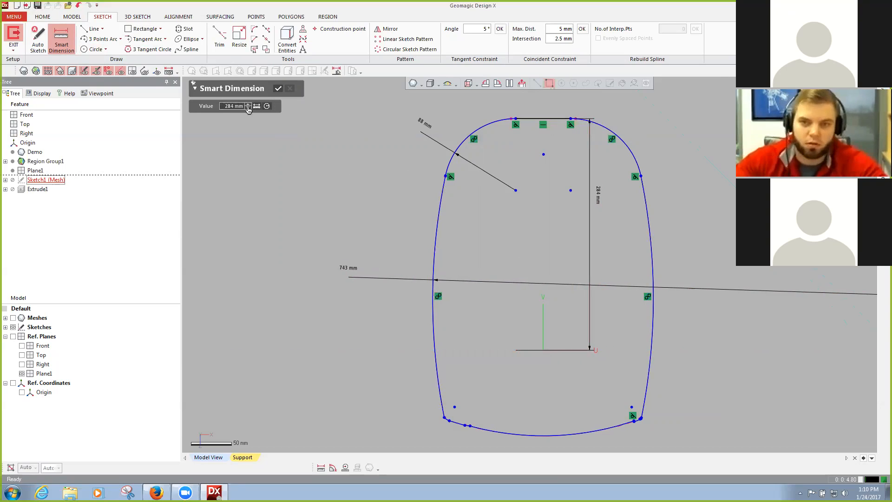
pyautogui.press('Escape')
pyautogui.scroll(-3, 386, 211)
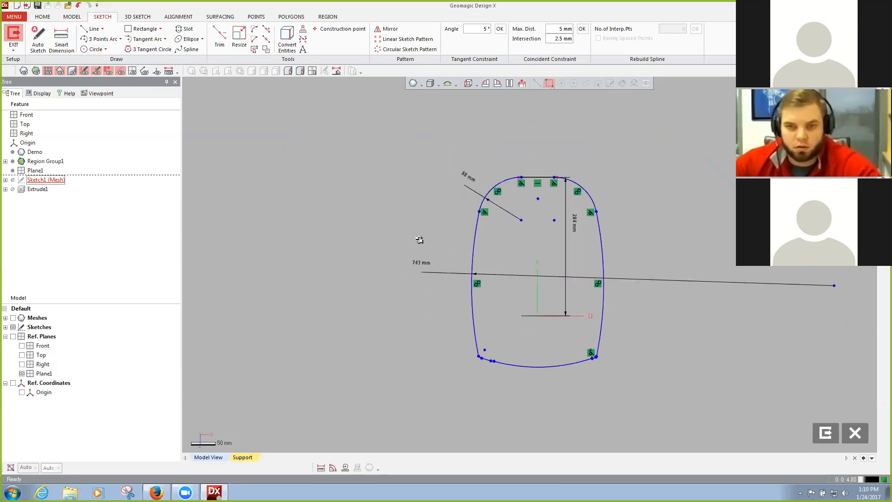
pyautogui.scroll(2, 609, 282)
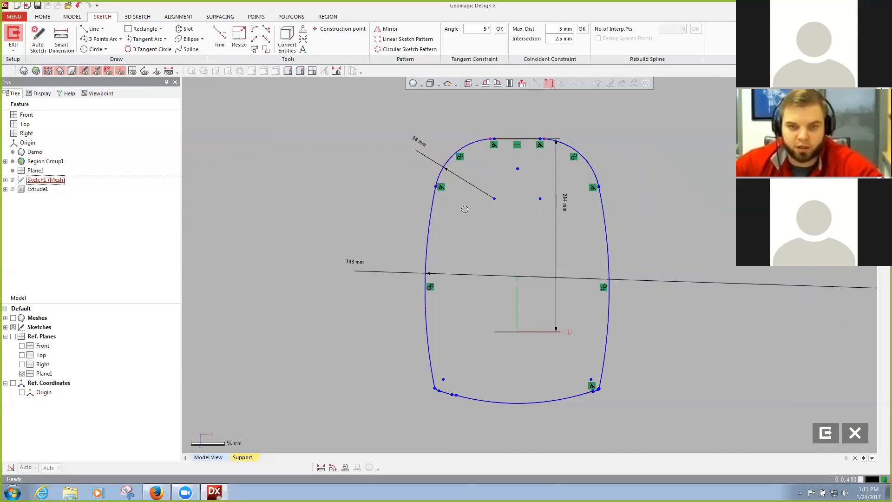
pyautogui.click(822, 433)
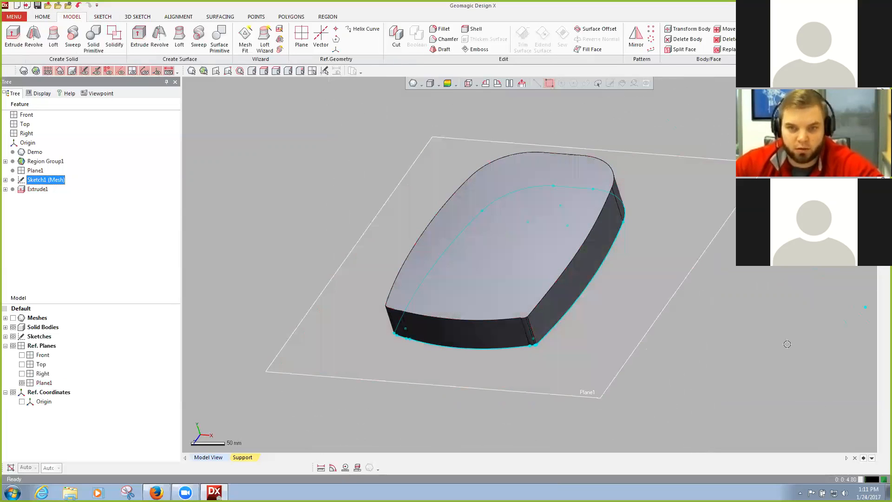
# Display the deviation colour map comparing the rebuilt solid body with the scan mesh and examine its top and side walls.
pyautogui.click(448, 85)
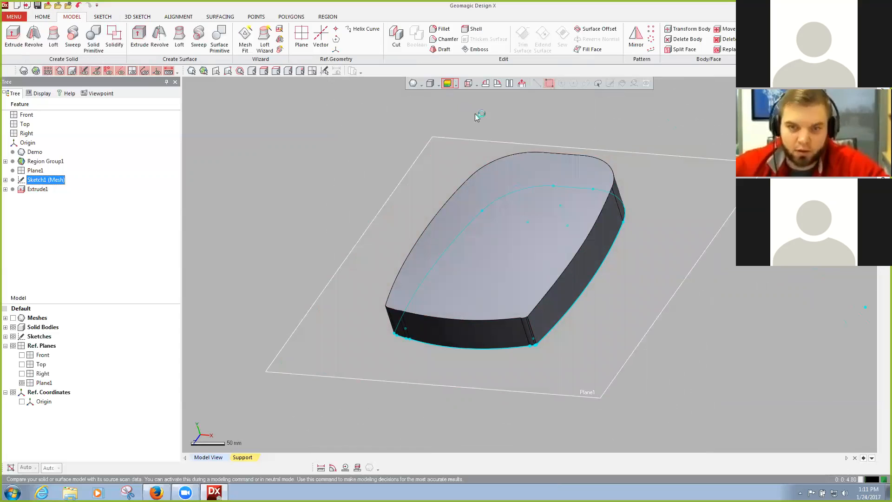
pyautogui.moveTo(286, 214); pyautogui.dragTo(291, 247, button='right')
pyautogui.moveTo(278, 287); pyautogui.dragTo(528, 278, button='right')
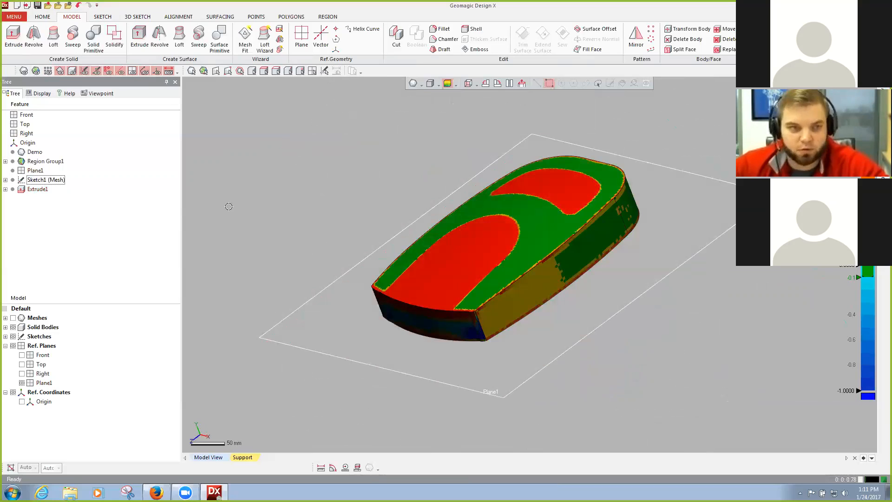
# Reopen the main body's mesh sketch, examine the short front arc and its small corner arcs, and exit the sketch.
pyautogui.rightClick(42, 180)
pyautogui.click(61, 187)
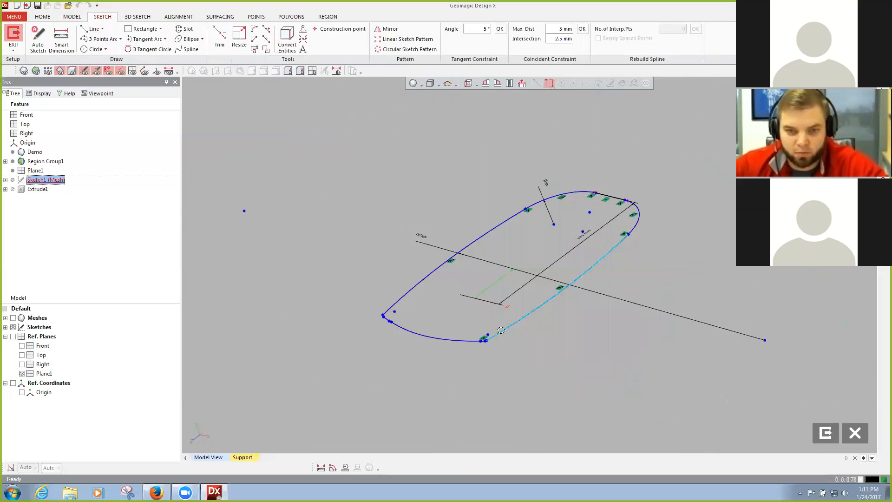
pyautogui.moveTo(432, 325); pyautogui.dragTo(501, 364, button='right')
pyautogui.moveTo(404, 321); pyautogui.dragTo(386, 331)
pyautogui.scroll(3, 386, 330)
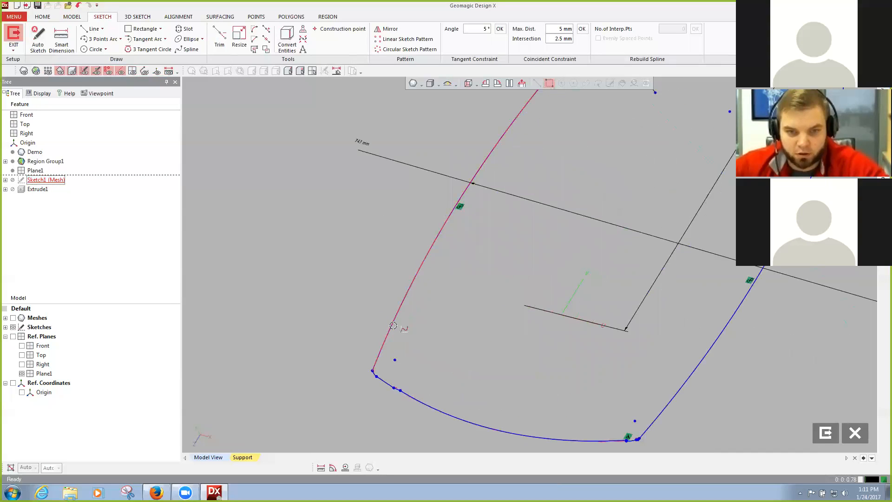
pyautogui.scroll(-2, 416, 313)
pyautogui.moveTo(585, 114)
pyautogui.mouseDown()
pyautogui.moveTo(575, 109)
pyautogui.moveTo(593, 115)
pyautogui.moveTo(581, 116)
pyautogui.mouseUp()
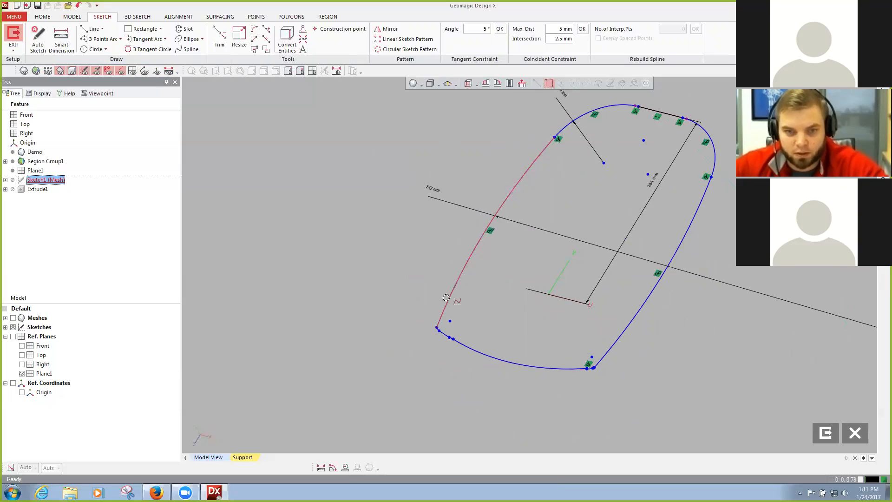
pyautogui.scroll(6, 452, 334)
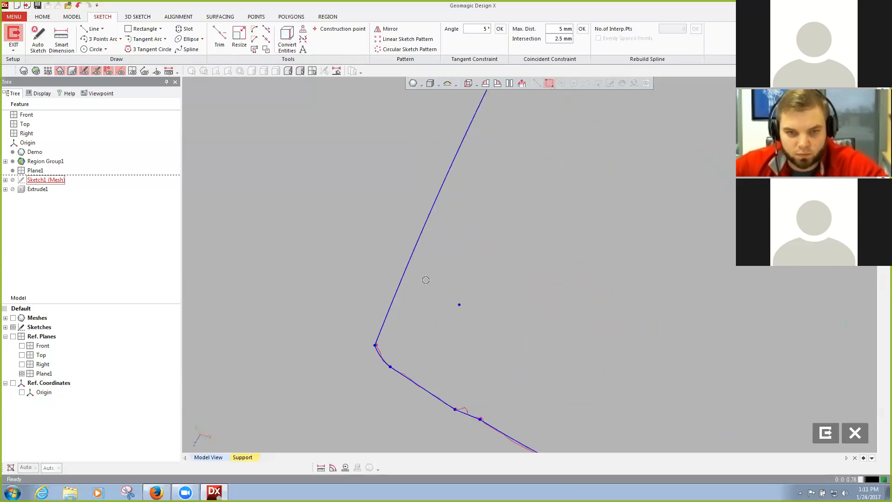
pyautogui.scroll(-5, 433, 280)
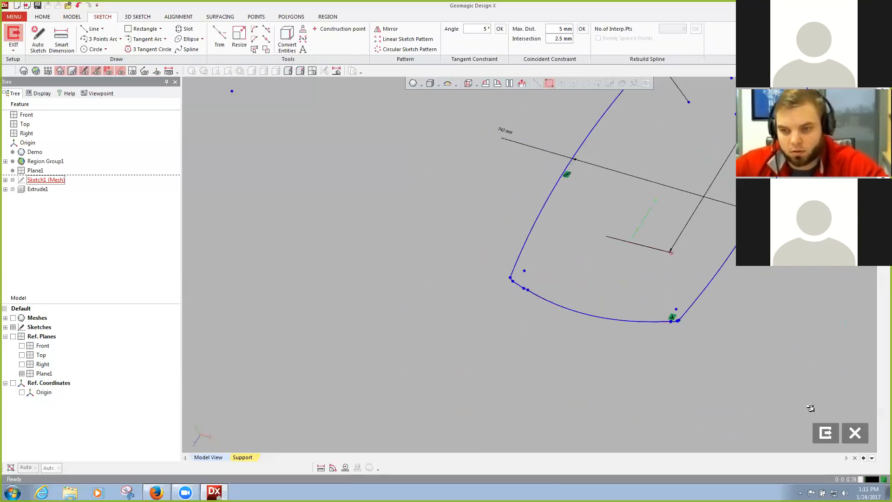
pyautogui.click(826, 435)
# Examine the deviation colour map on the body's side walls and curved front wall.
pyautogui.moveTo(432, 253)
pyautogui.mouseDown(button='right')
pyautogui.moveTo(327, 201)
pyautogui.moveTo(425, 218)
pyautogui.moveTo(604, 292)
pyautogui.moveTo(575, 285)
pyautogui.moveTo(508, 215)
pyautogui.mouseUp(button='right')
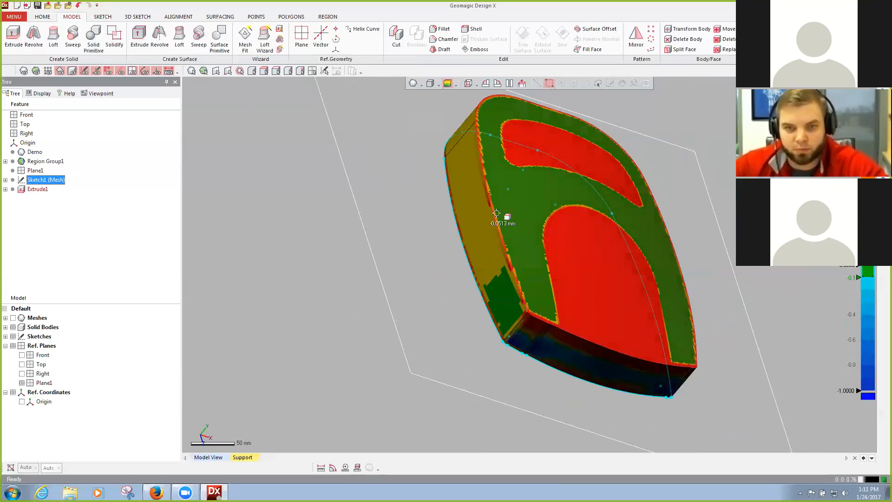
pyautogui.moveTo(492, 247); pyautogui.dragTo(536, 267, button='right')
pyautogui.scroll(-2, 536, 267)
pyautogui.moveTo(665, 367); pyautogui.dragTo(466, 310, button='right')
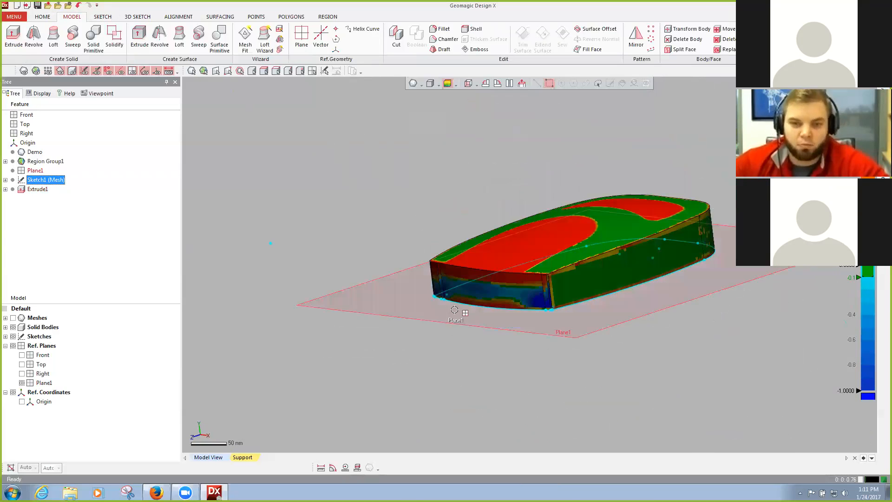
pyautogui.scroll(3, 469, 311)
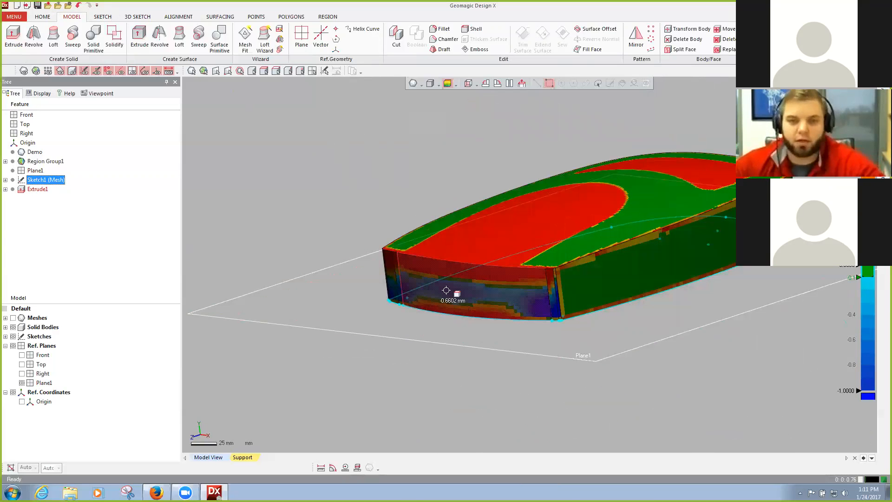
pyautogui.moveTo(478, 294); pyautogui.dragTo(464, 265, button='right')
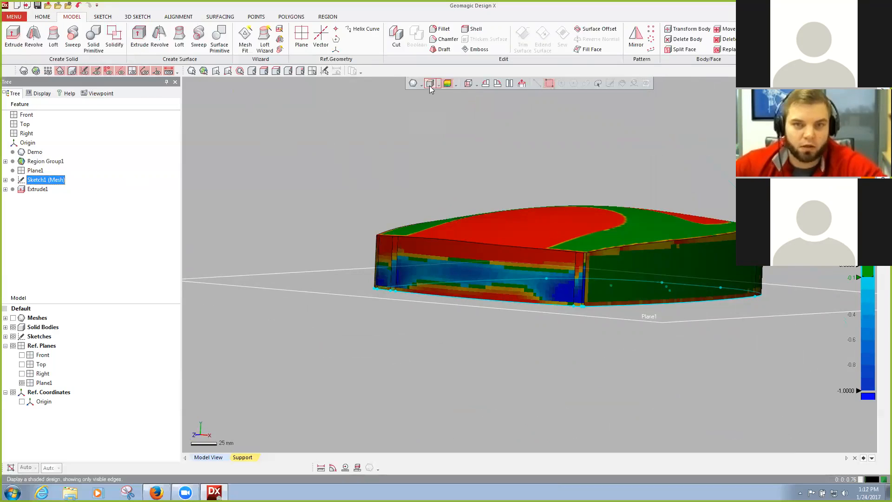
# Turn off the deviation display, hide the solid body, and show the scan's regions to inspect the front freeform wall.
pyautogui.click(448, 84)
pyautogui.click(39, 73)
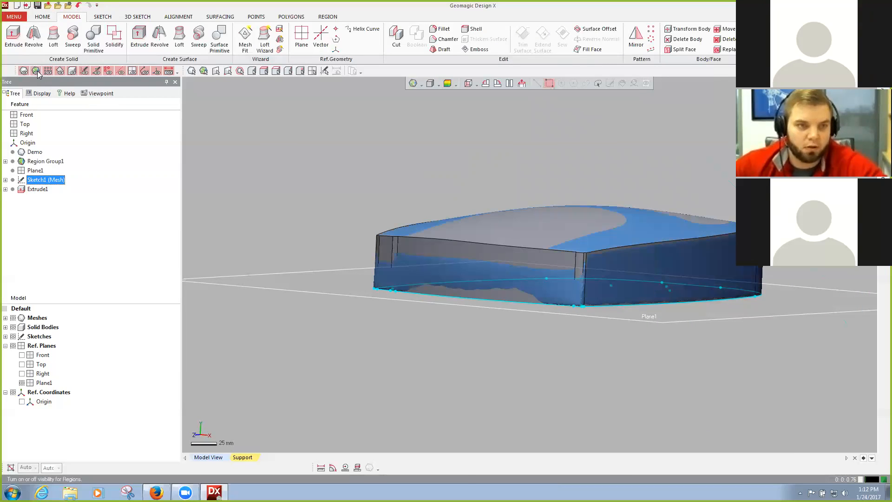
pyautogui.click(36, 72)
pyautogui.click(72, 73)
pyautogui.moveTo(441, 278); pyautogui.dragTo(456, 276, button='right')
pyautogui.click(455, 276)
pyautogui.moveTo(565, 264)
pyautogui.mouseDown(button='right')
pyautogui.moveTo(418, 250)
pyautogui.moveTo(402, 258)
pyautogui.moveTo(553, 260)
pyautogui.moveTo(398, 209)
pyautogui.moveTo(436, 214)
pyautogui.moveTo(382, 220)
pyautogui.moveTo(404, 241)
pyautogui.moveTo(436, 251)
pyautogui.moveTo(418, 211)
pyautogui.moveTo(453, 283)
pyautogui.moveTo(378, 237)
pyautogui.mouseUp(button='right')
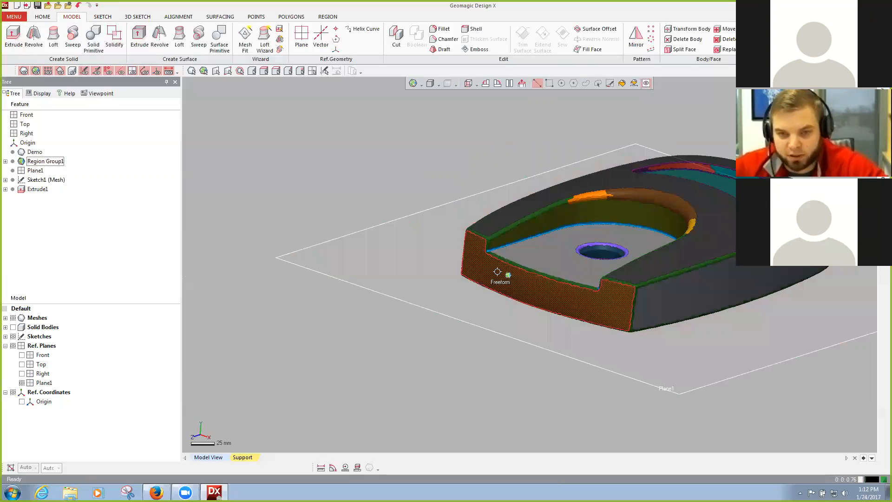
# Edit the main body's sketch with the mesh hidden and delete the front arc segments together with both small corner arcs.
pyautogui.rightClick(57, 182)
pyautogui.click(76, 187)
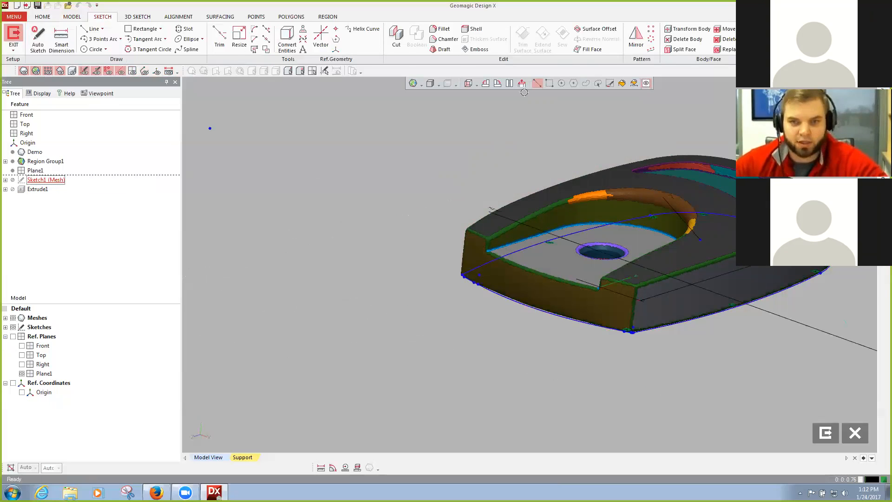
pyautogui.click(24, 71)
pyautogui.moveTo(689, 278); pyautogui.dragTo(470, 368)
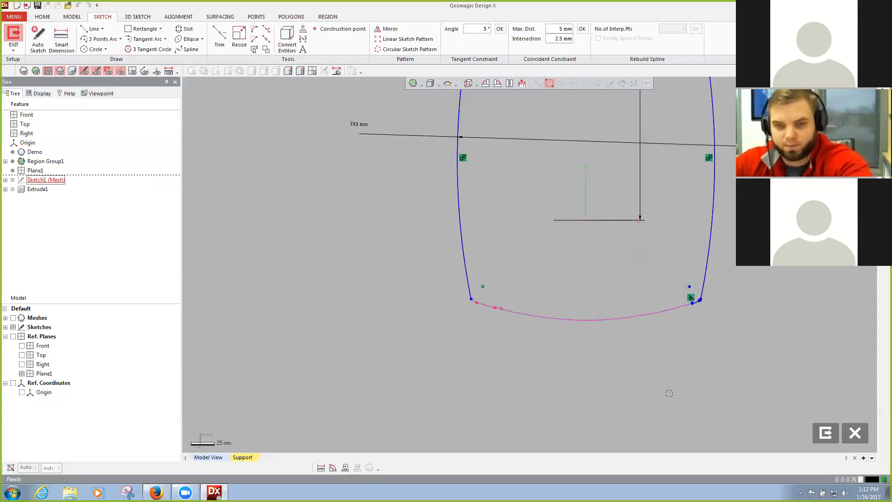
pyautogui.scroll(3, 743, 338)
pyautogui.moveTo(643, 268); pyautogui.dragTo(669, 303)
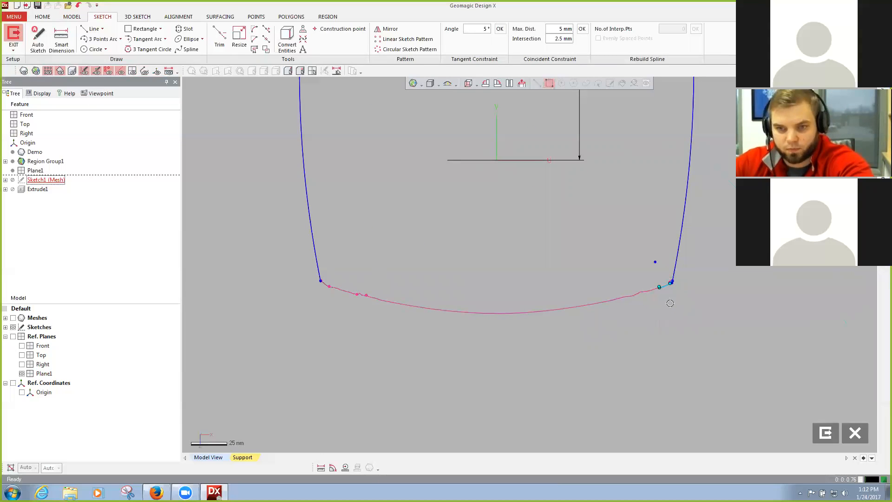
# Sketch a horizontal line about 214 mm long just beyond the front section curve.
pyautogui.click(91, 29)
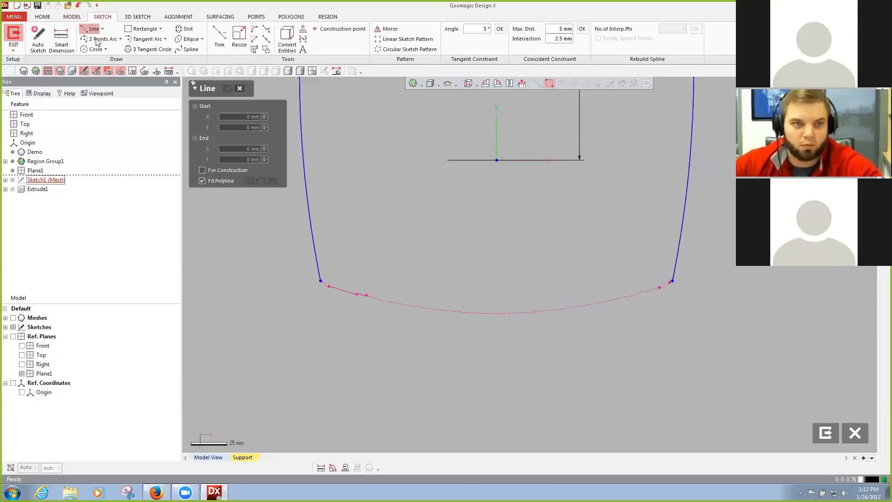
pyautogui.click(331, 319)
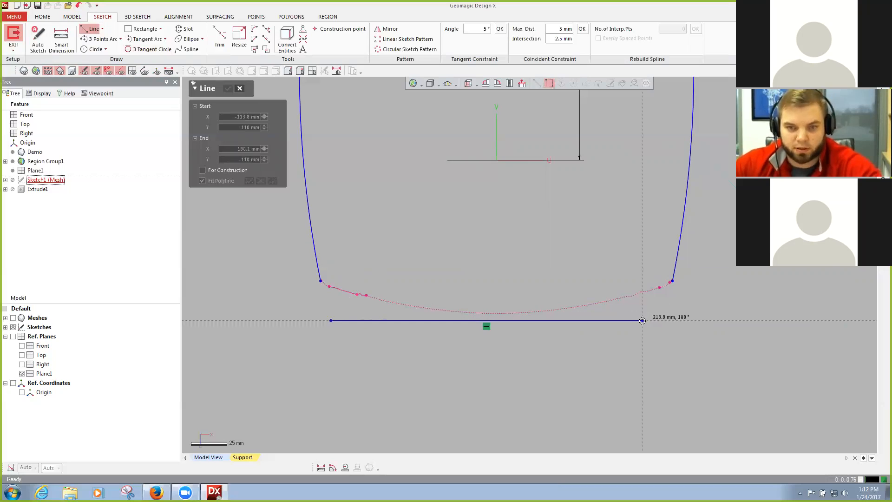
pyautogui.click(642, 320)
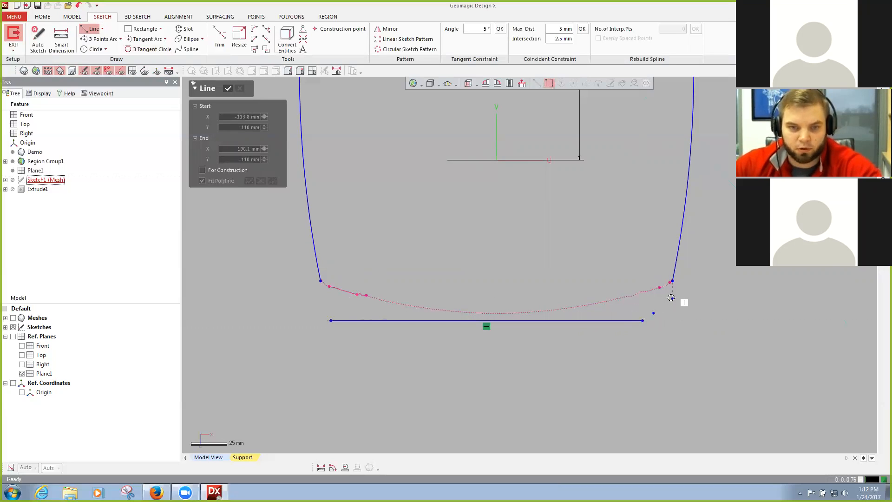
# Join both long side arcs to the horizontal front line with Corner Trim and exit the sketch to rebuild the body.
pyautogui.click(220, 37)
pyautogui.click(313, 218)
pyautogui.click(390, 320)
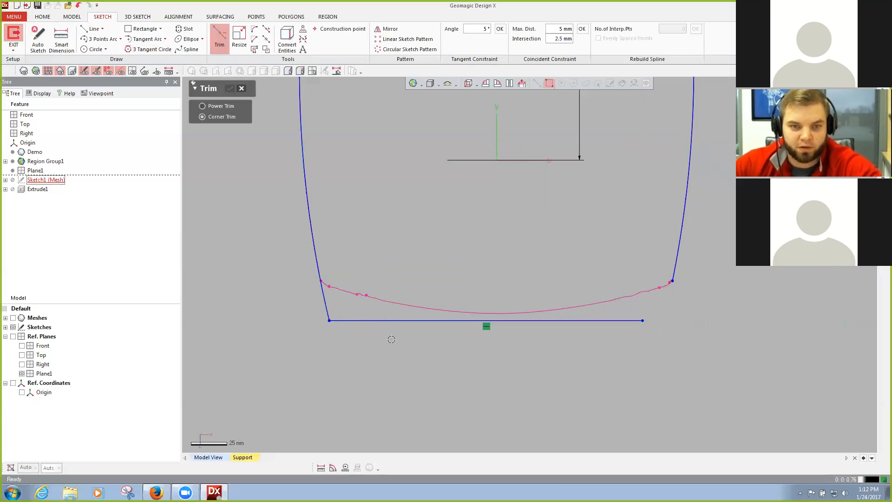
pyautogui.click(614, 321)
pyautogui.click(674, 263)
pyautogui.press('Escape')
pyautogui.scroll(-1, 683, 300)
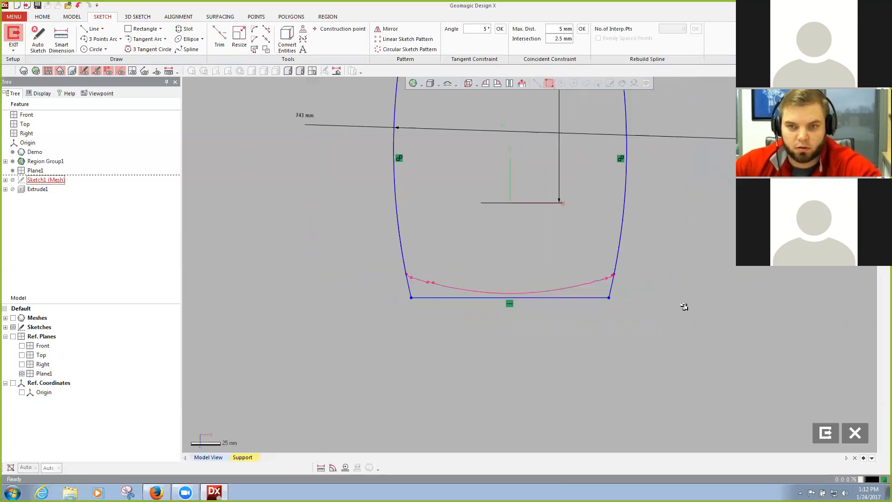
pyautogui.scroll(-1, 604, 226)
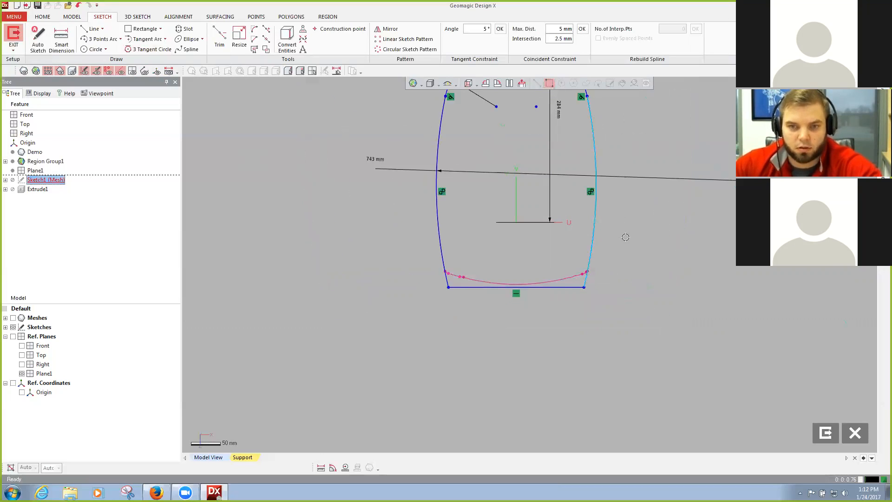
pyautogui.moveTo(440, 227); pyautogui.dragTo(458, 221)
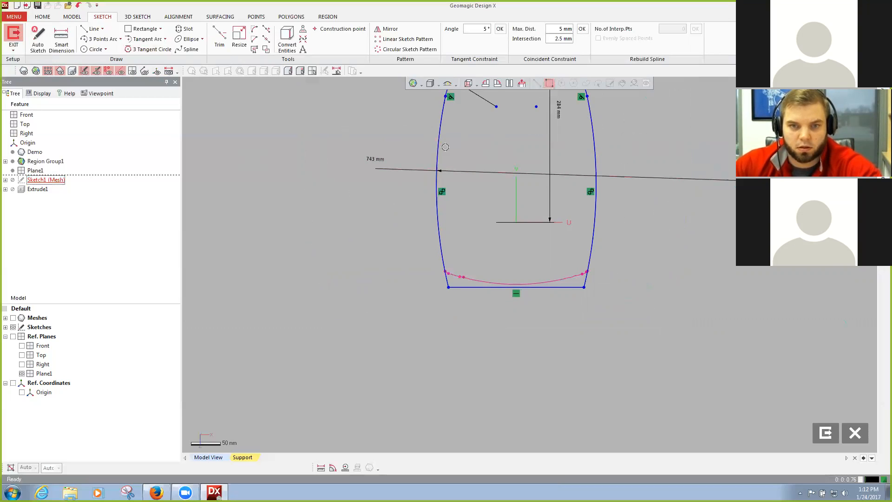
pyautogui.scroll(-2, 743, 383)
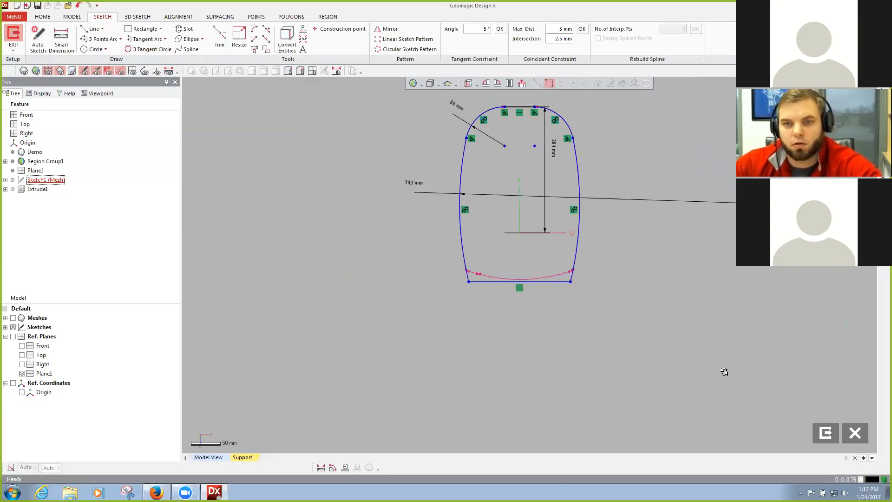
pyautogui.click(823, 433)
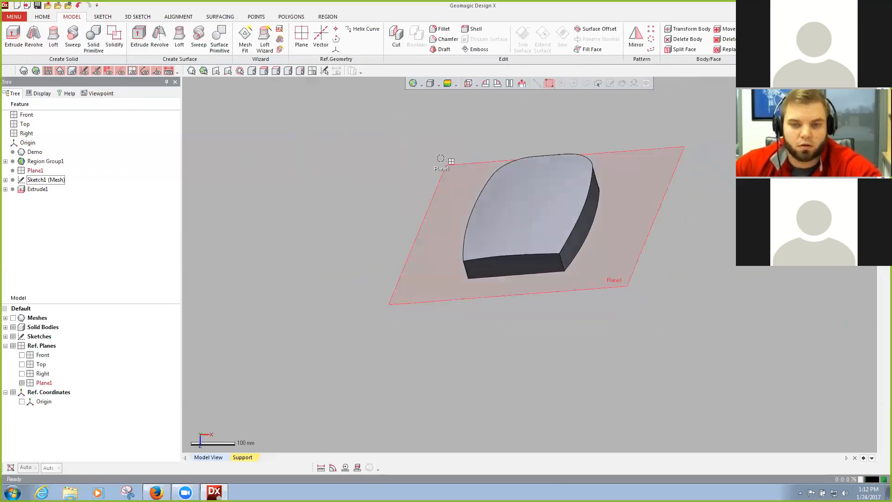
# Compare the extended body with the scan mesh, then hide the solid body so the mesh regions show alone.
pyautogui.click(24, 73)
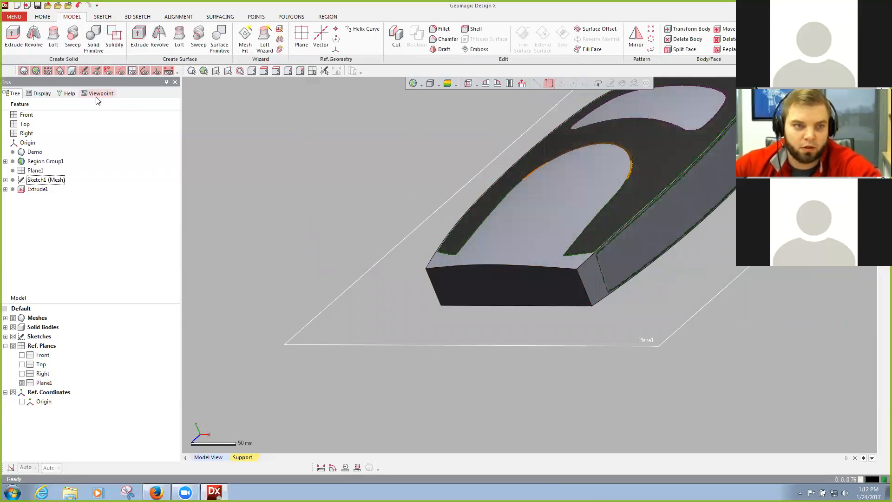
pyautogui.click(23, 72)
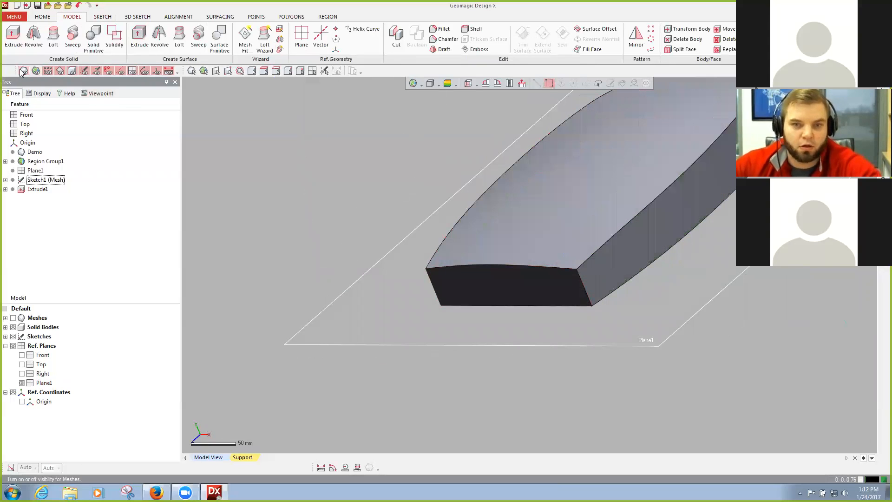
pyautogui.click(72, 72)
pyautogui.click(24, 72)
pyautogui.moveTo(481, 238)
pyautogui.mouseDown(button='right')
pyautogui.moveTo(497, 243)
pyautogui.moveTo(492, 273)
pyautogui.mouseUp(button='right')
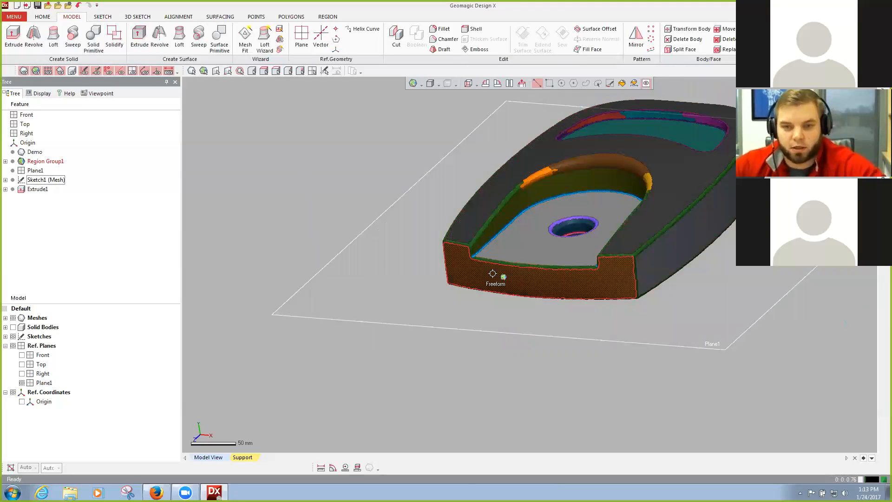
# Set up a Mesh Fit surface on the front wall's freeform region and advance to the iso-line flow control stage.
pyautogui.click(482, 269)
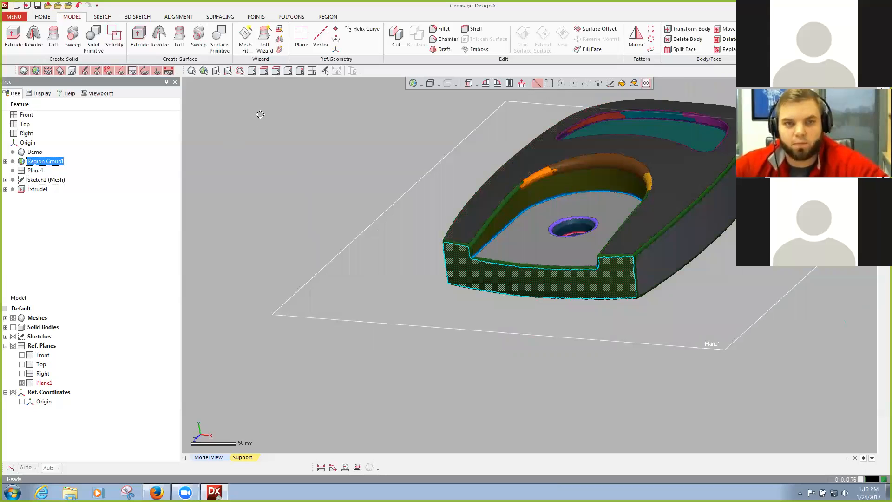
pyautogui.click(245, 46)
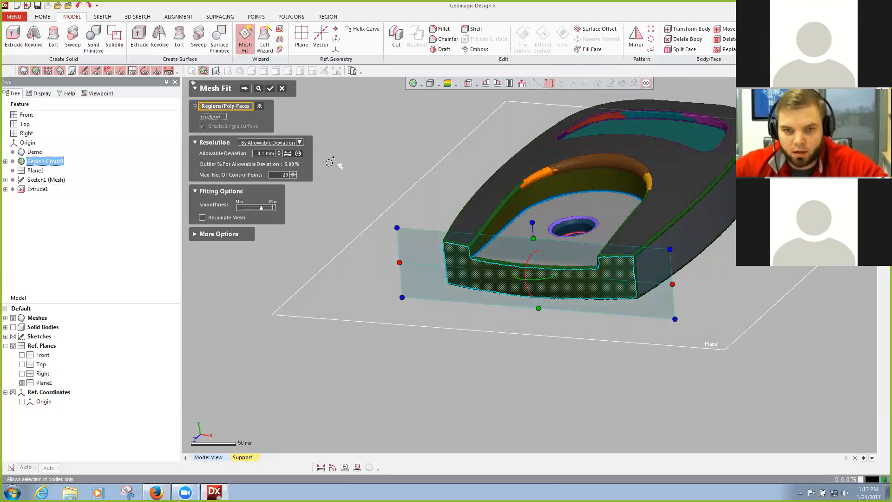
pyautogui.moveTo(591, 328); pyautogui.dragTo(439, 289, button='right')
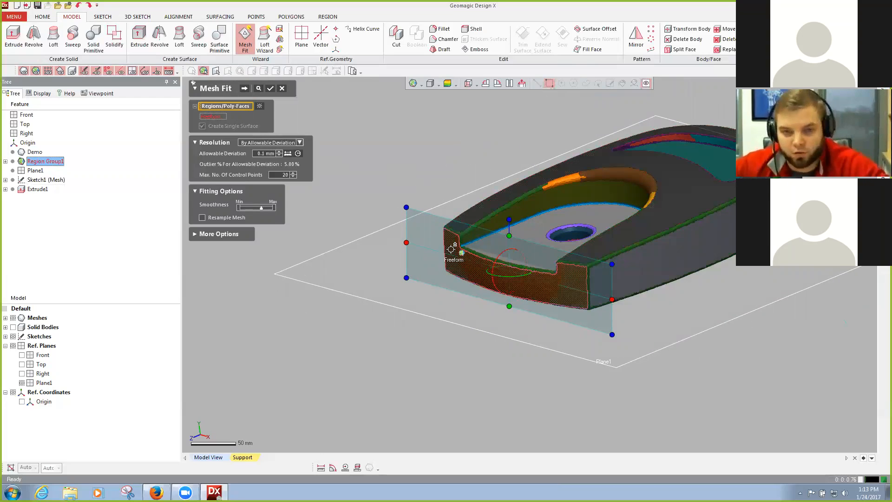
pyautogui.click(589, 297)
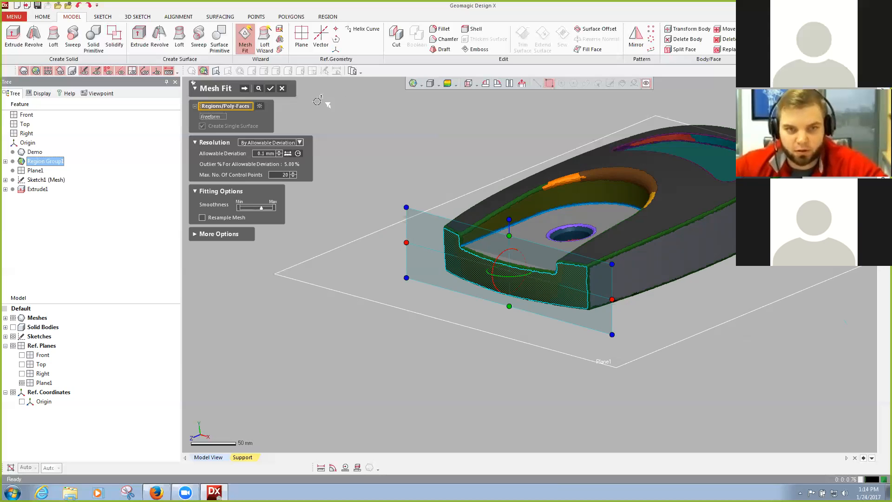
pyautogui.moveTo(339, 175); pyautogui.dragTo(350, 179, button='right')
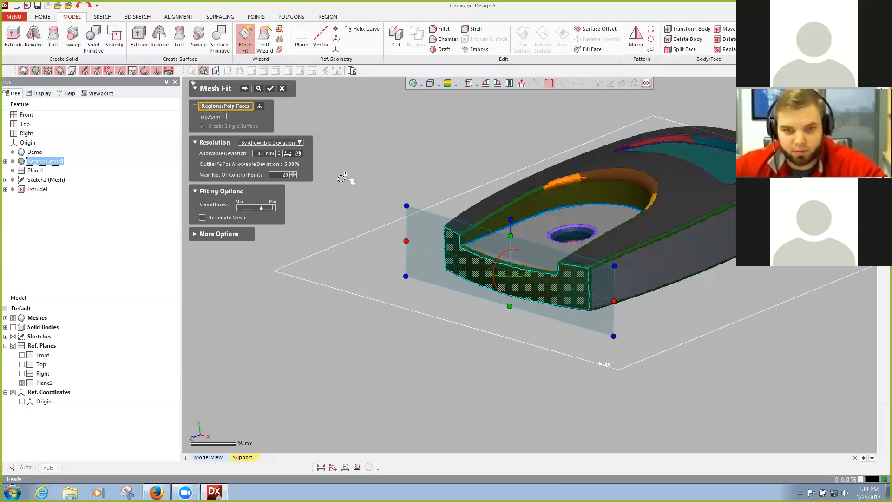
pyautogui.click(245, 89)
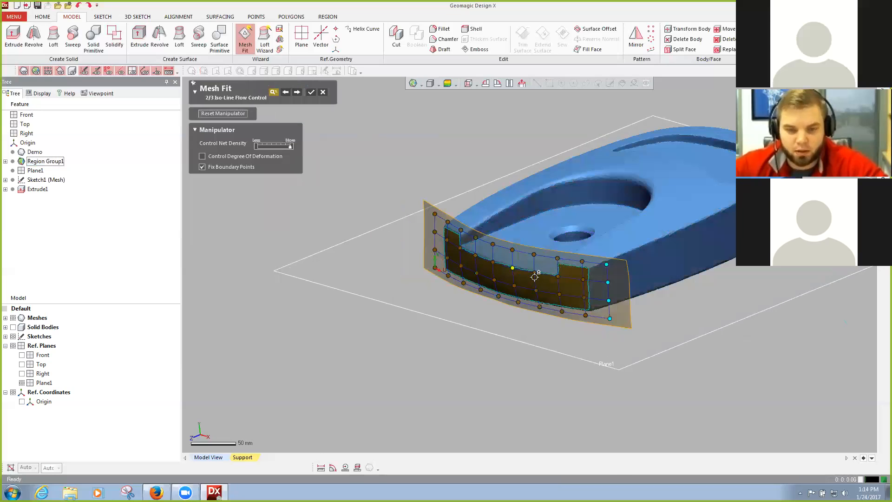
# Display the deviation colour map on the fitted front surface preview and examine its match with the scanned wall.
pyautogui.moveTo(542, 211); pyautogui.dragTo(574, 232, button='right')
pyautogui.scroll(4, 552, 284)
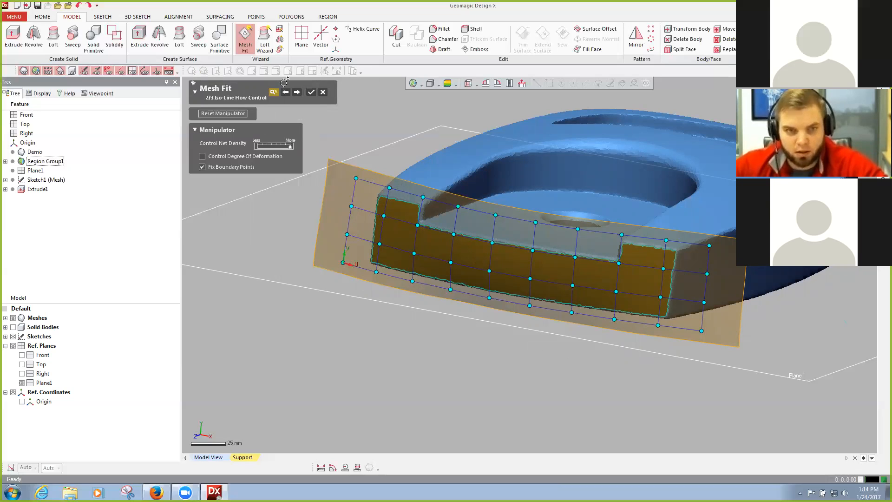
pyautogui.click(448, 84)
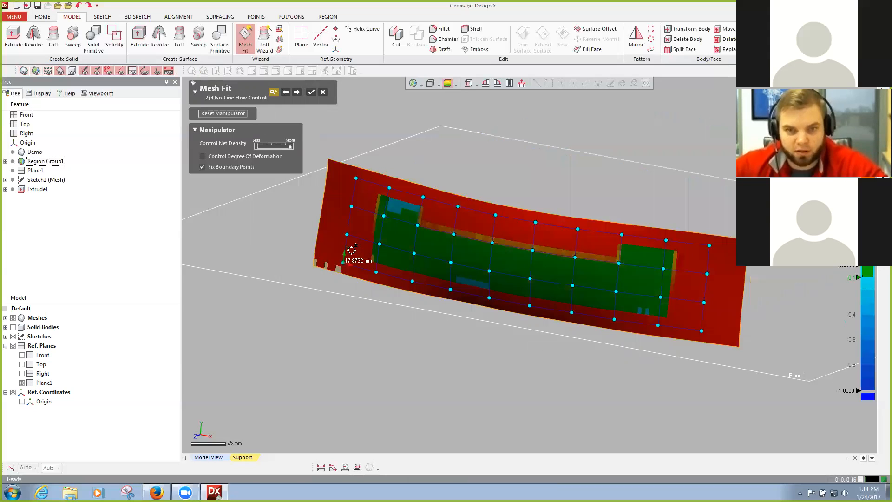
pyautogui.moveTo(465, 299); pyautogui.dragTo(483, 307, button='right')
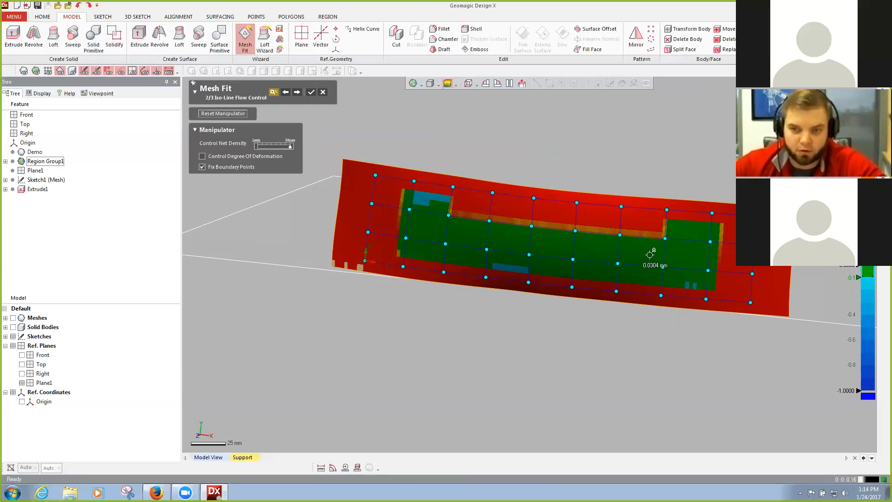
# Advance the Mesh Fit to iso-line density control and add extra U and V iso-lines near one end of the wall.
pyautogui.moveTo(531, 231); pyautogui.dragTo(457, 234, button='right')
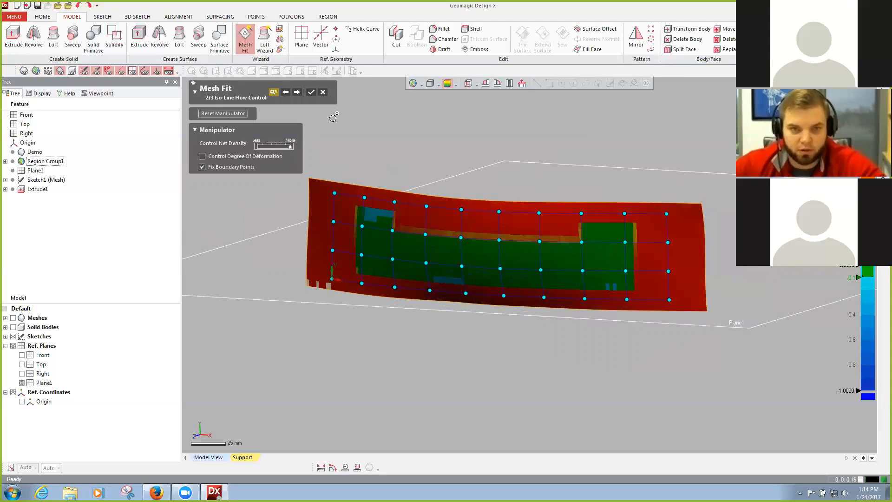
pyautogui.click(297, 92)
pyautogui.moveTo(413, 153); pyautogui.dragTo(461, 259, button='right')
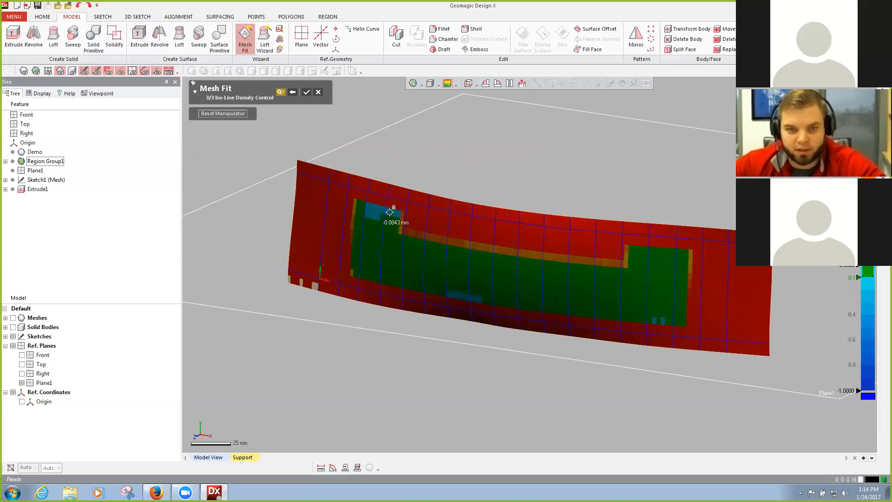
pyautogui.moveTo(402, 237); pyautogui.dragTo(498, 267, button='right')
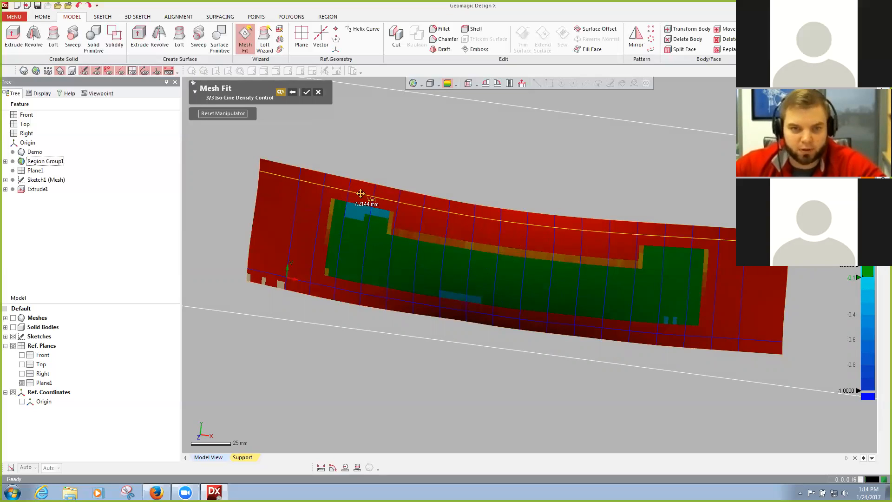
pyautogui.moveTo(360, 193); pyautogui.dragTo(388, 255)
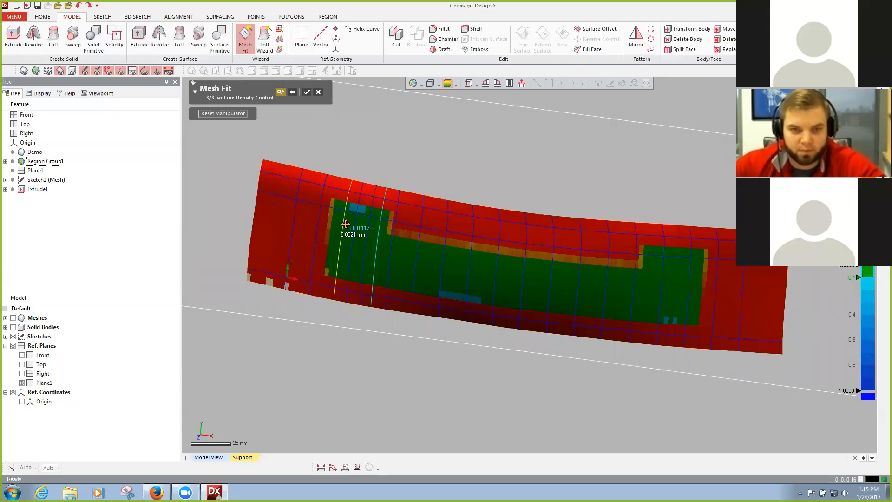
pyautogui.moveTo(329, 207); pyautogui.dragTo(332, 223)
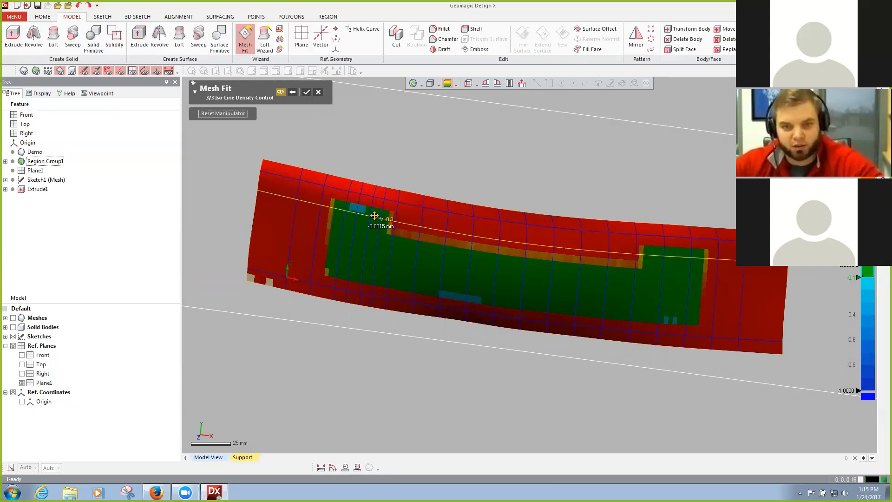
pyautogui.click(374, 215)
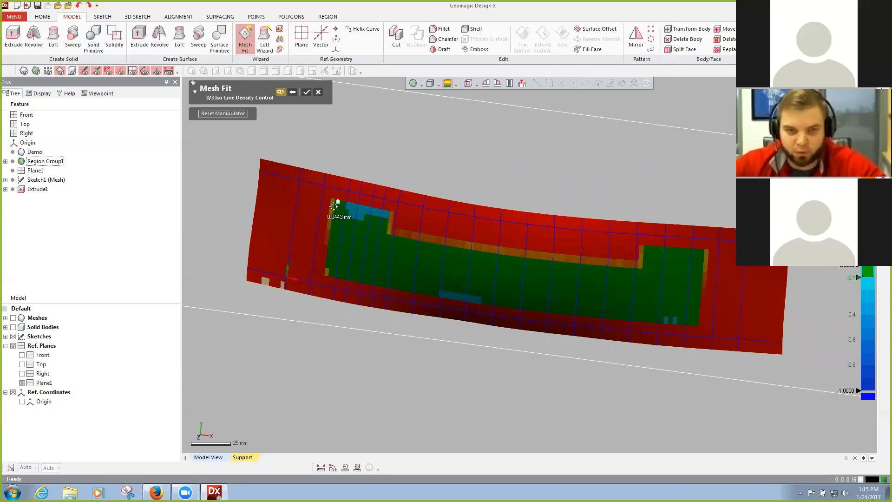
# Return to the first Mesh Fit stage, switch the resolution to By No. Of Control Points, and recompute the fitted surface.
pyautogui.click(294, 92)
pyautogui.click(287, 92)
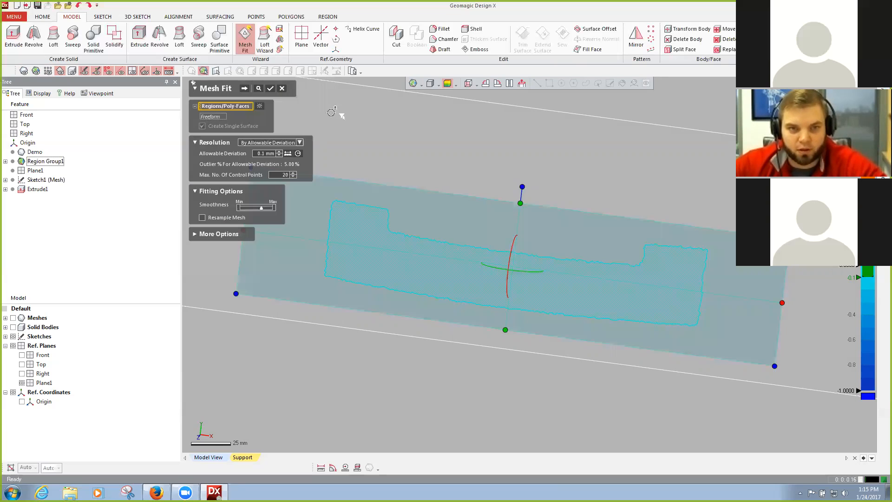
pyautogui.click(290, 144)
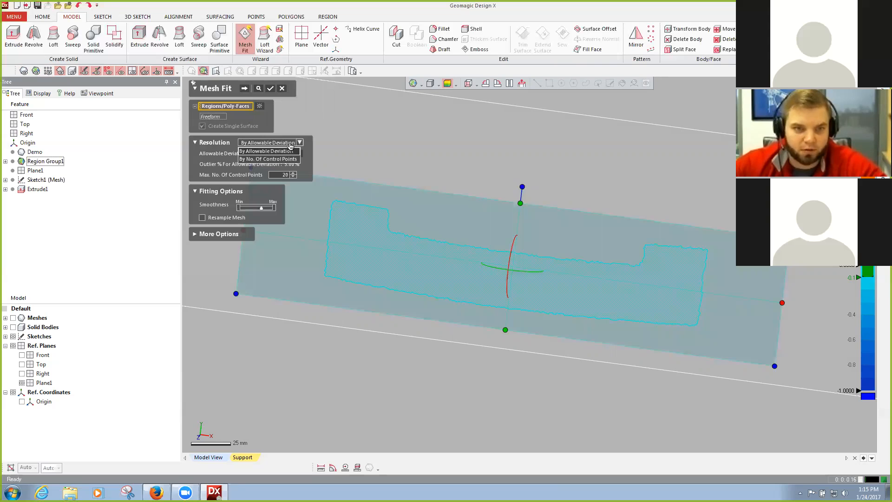
pyautogui.click(290, 159)
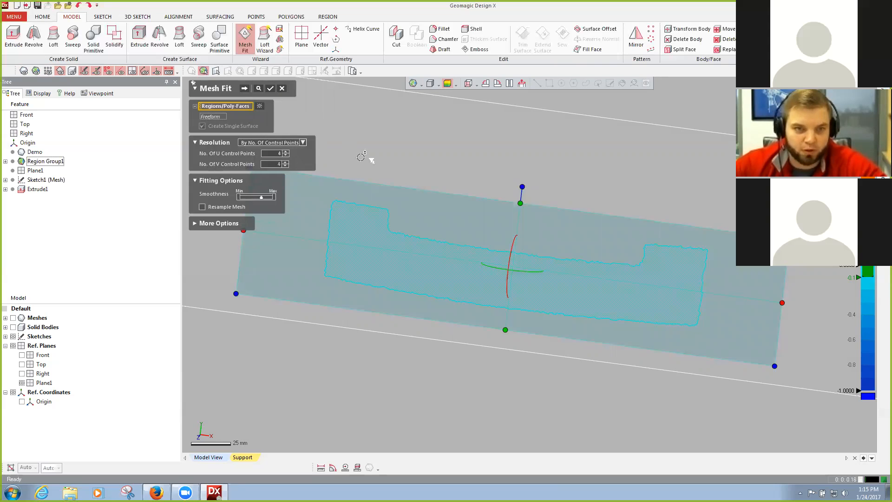
pyautogui.keyDown('ctrl'); pyautogui.moveTo(406, 161); pyautogui.dragTo(455, 182, button='right'); pyautogui.keyUp('ctrl')
pyautogui.scroll(-2, 428, 175)
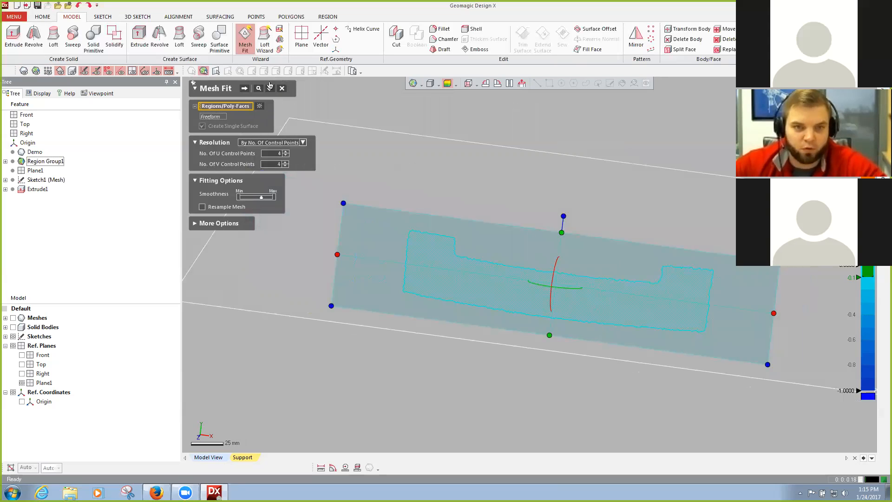
pyautogui.click(245, 89)
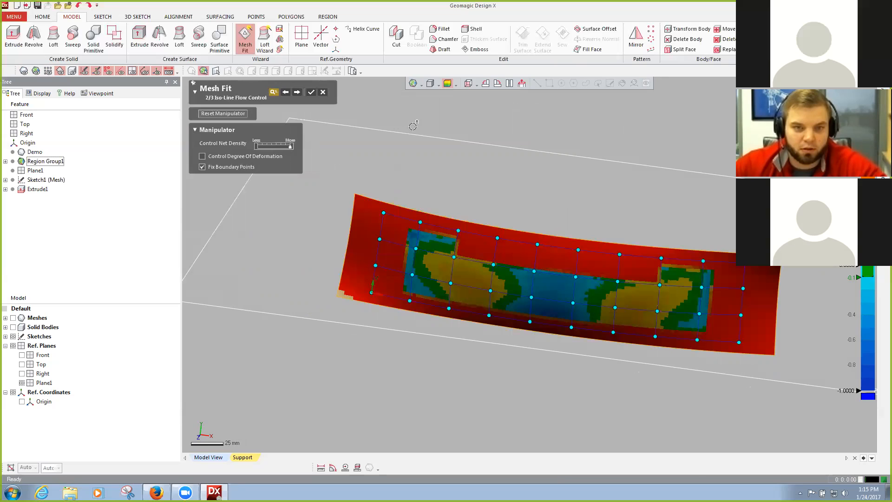
# Insert a V iso-line at about 0.415 and U iso-lines near both ends of the coarse fit, one at about 0.83.
pyautogui.click(297, 92)
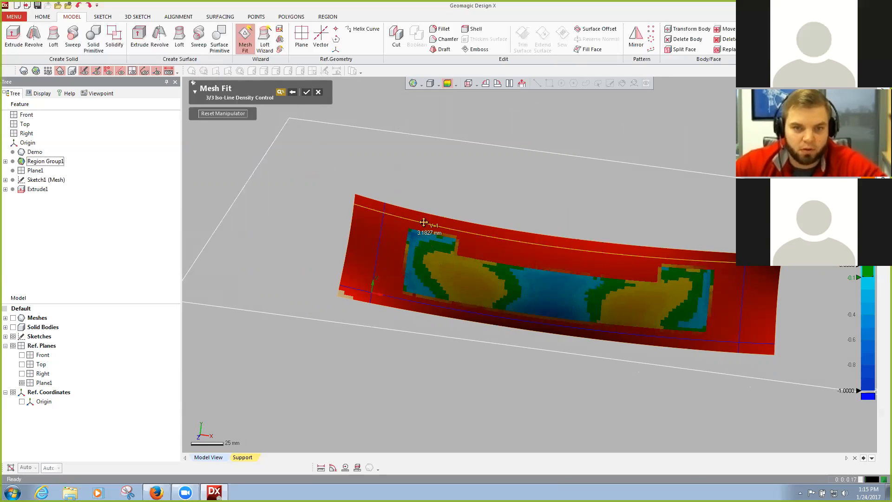
pyautogui.moveTo(423, 223); pyautogui.dragTo(418, 272)
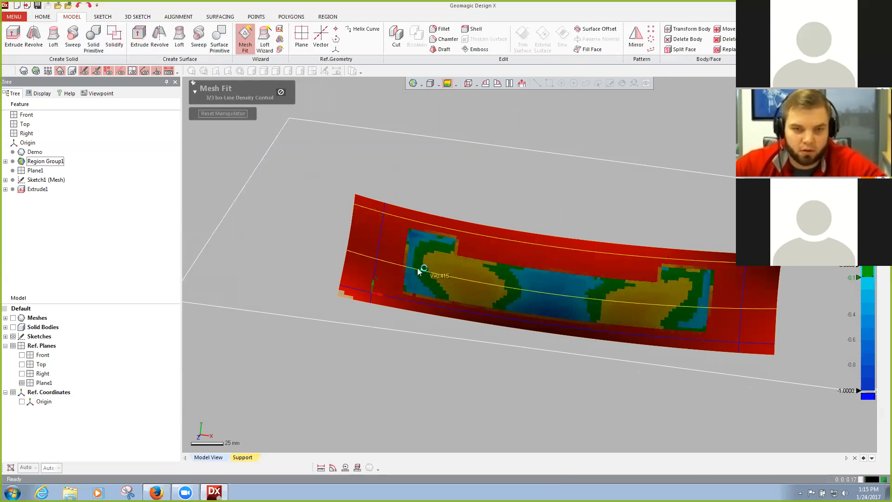
pyautogui.moveTo(382, 236); pyautogui.dragTo(467, 265)
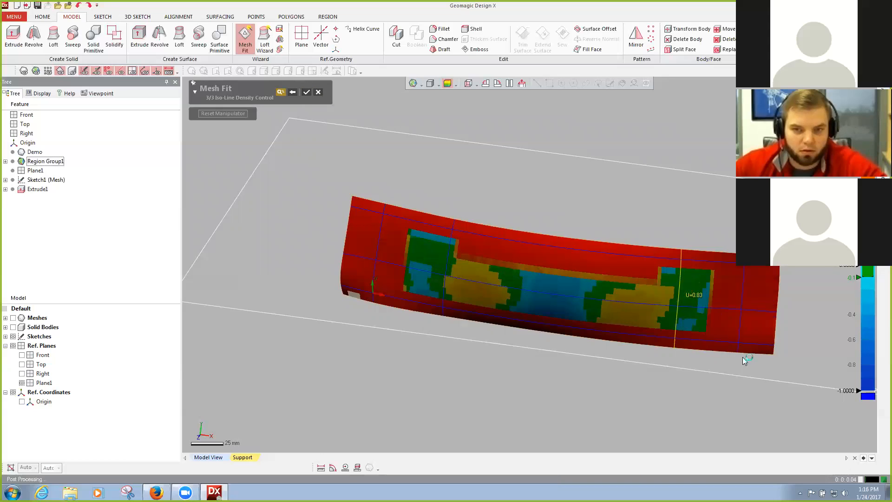
# Restore the Mesh Fit resolution to By Allowable Deviation and create the fitted surface on the front wall.
pyautogui.click(292, 93)
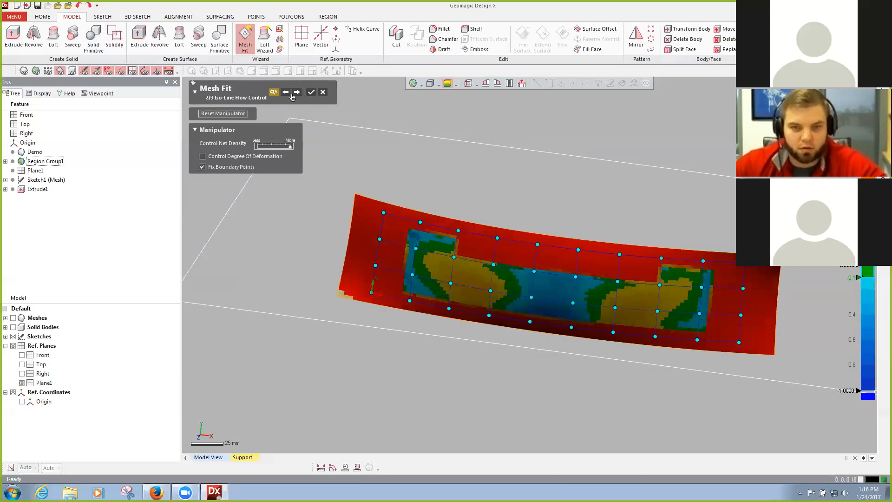
pyautogui.click(286, 94)
pyautogui.click(280, 143)
pyautogui.click(284, 151)
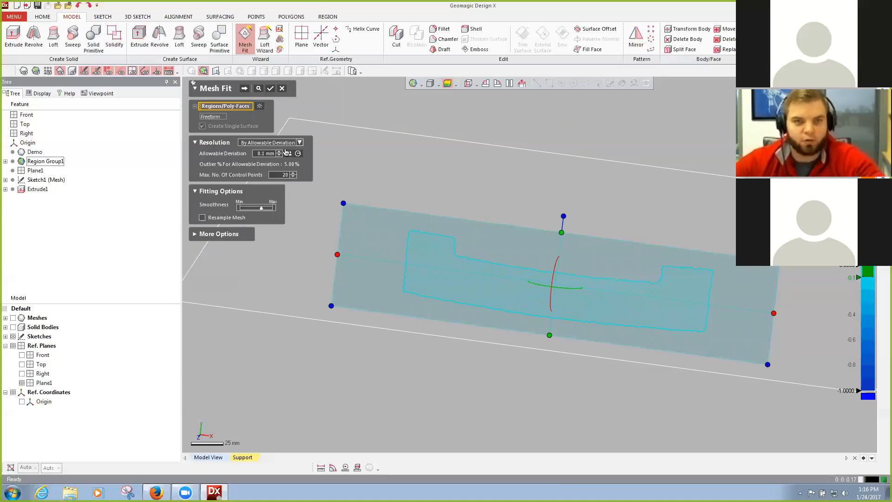
pyautogui.click(271, 89)
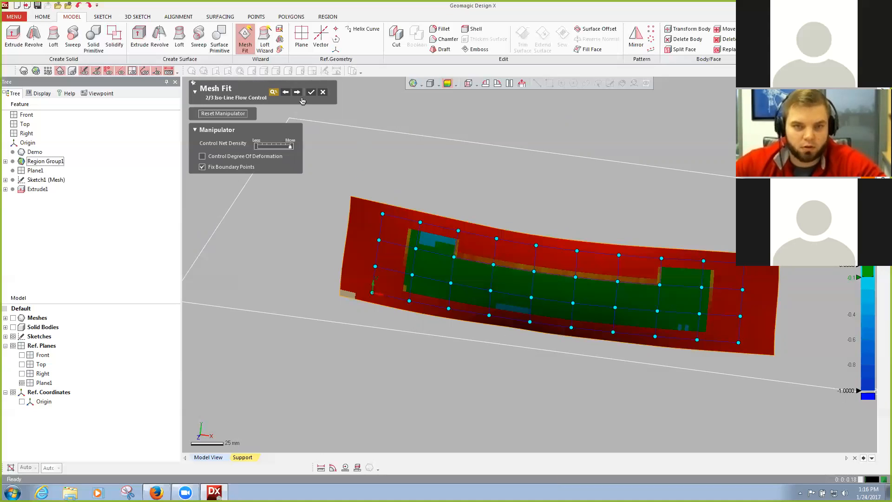
pyautogui.click(310, 91)
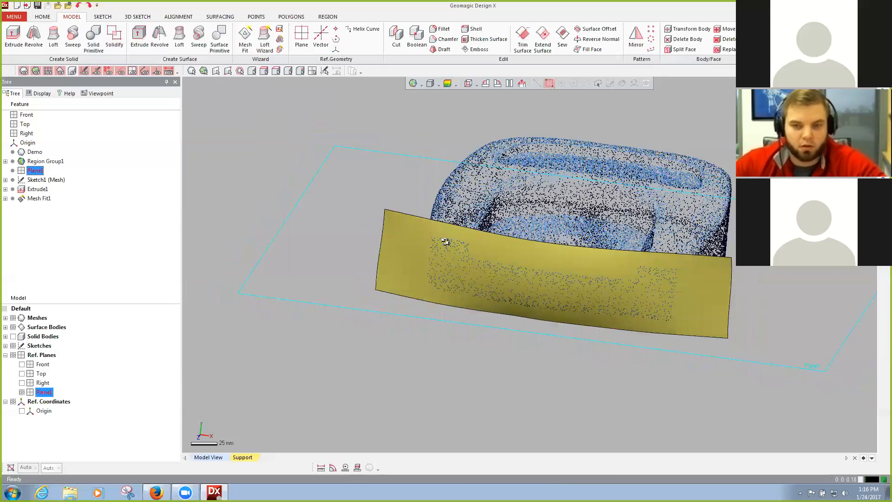
# Delete the Mesh Fit surface from the feature tree.
pyautogui.moveTo(445, 241); pyautogui.dragTo(418, 239, button='right')
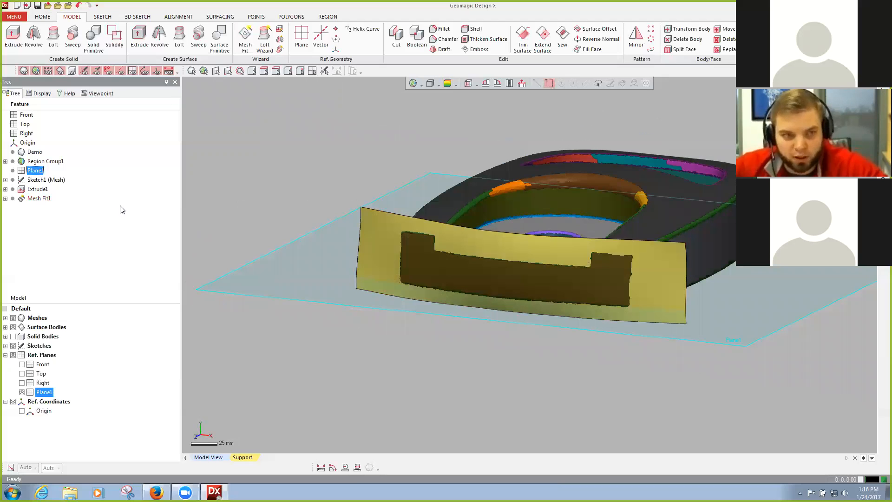
pyautogui.click(40, 199)
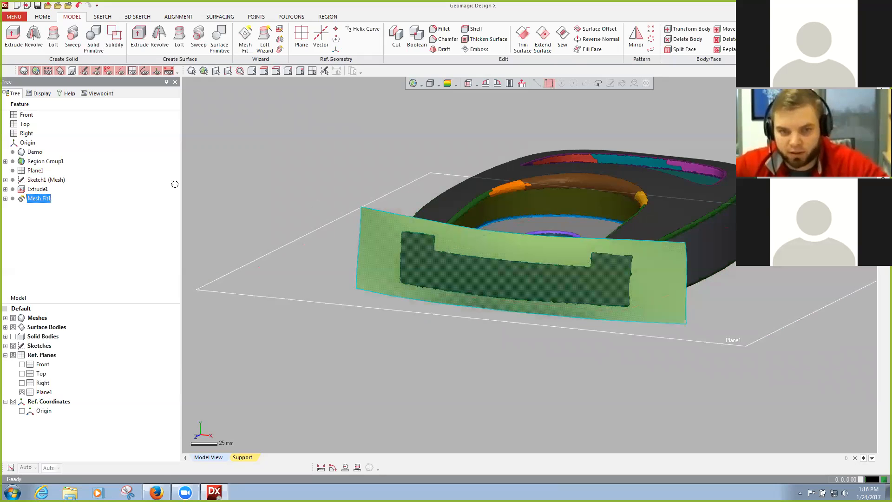
pyautogui.click(396, 253)
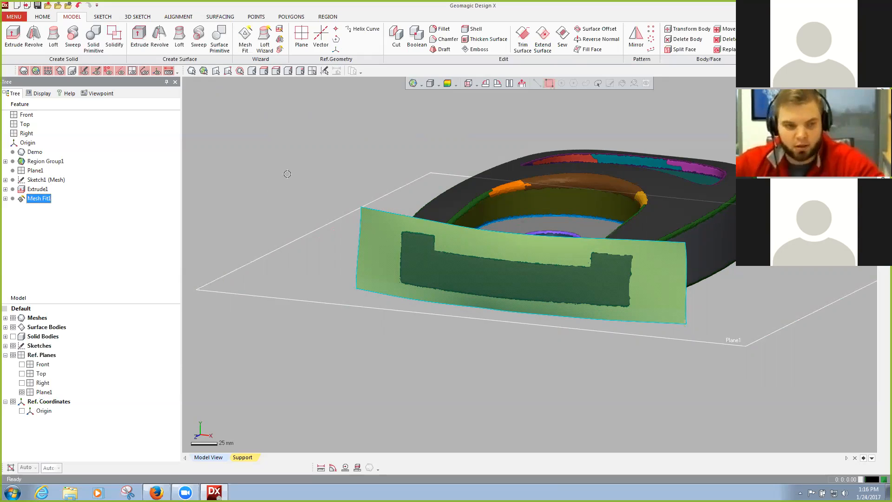
pyautogui.press('Delete')
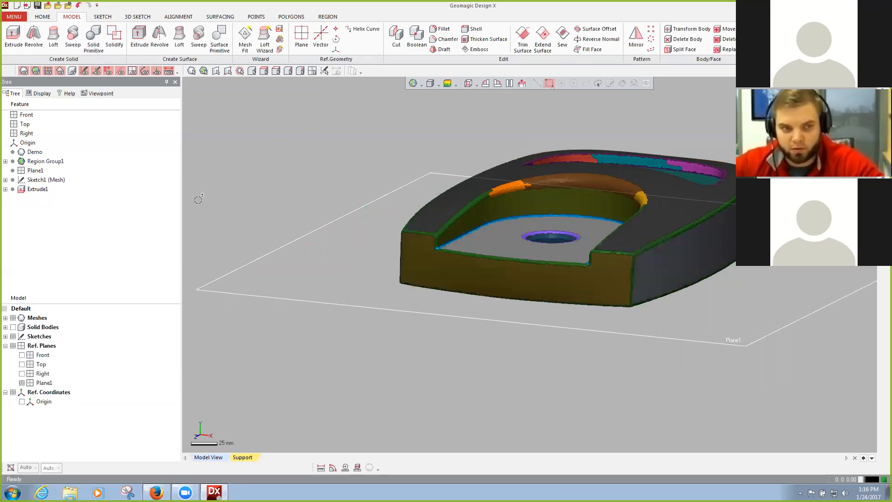
# Start a Loft Wizard surface by plane on the front wall's freeform region.
pyautogui.click(263, 45)
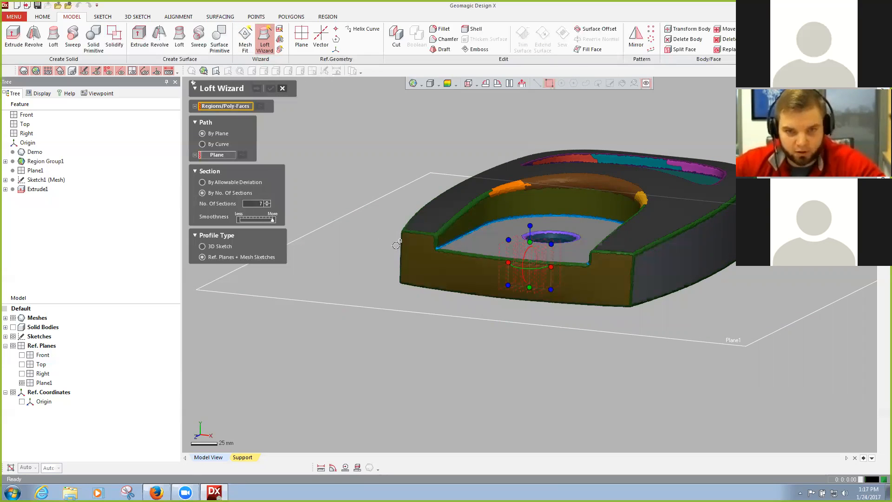
pyautogui.click(423, 251)
pyautogui.moveTo(579, 238)
pyautogui.mouseDown(button='right')
pyautogui.moveTo(669, 256)
pyautogui.moveTo(686, 250)
pyautogui.moveTo(673, 233)
pyautogui.mouseUp(button='right')
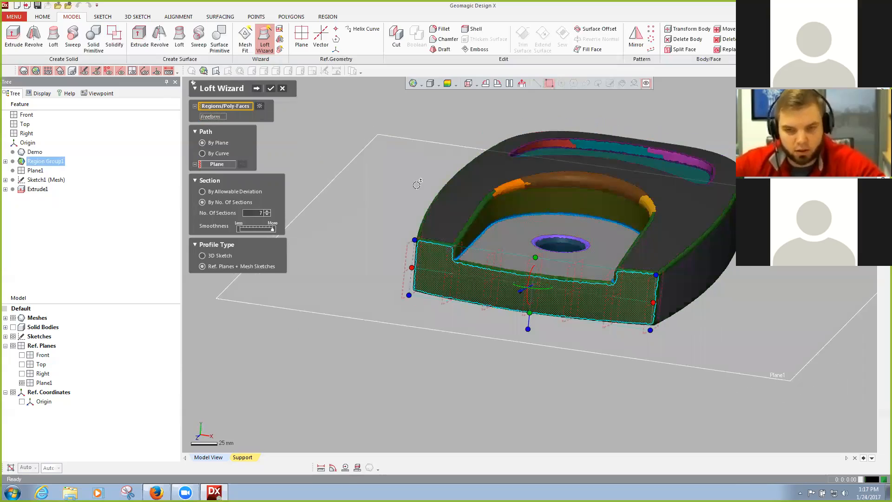
pyautogui.scroll(2, 525, 246)
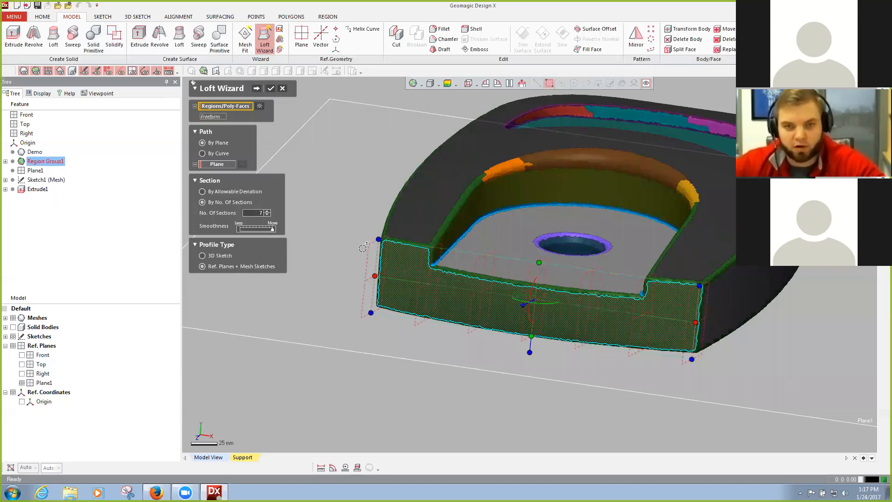
pyautogui.click(407, 279)
pyautogui.moveTo(411, 295); pyautogui.dragTo(394, 278, button='right')
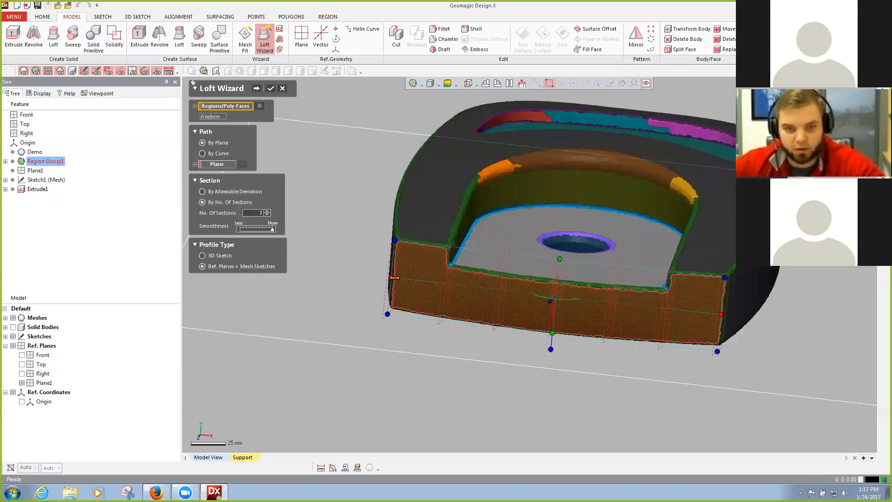
pyautogui.moveTo(449, 294); pyautogui.dragTo(470, 286, button='right')
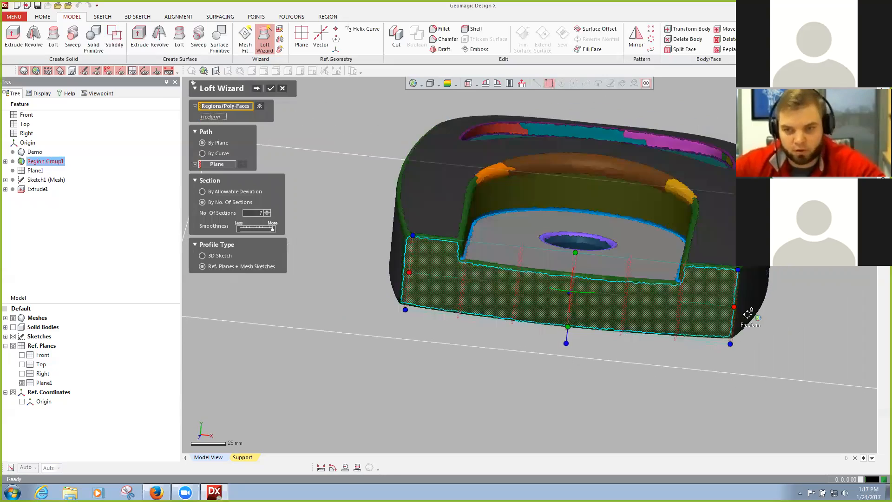
# Resize the loft's section boundary so its ends sit just inside the region and it extends past the wall's upper and lower edges.
pyautogui.moveTo(734, 307); pyautogui.dragTo(727, 306)
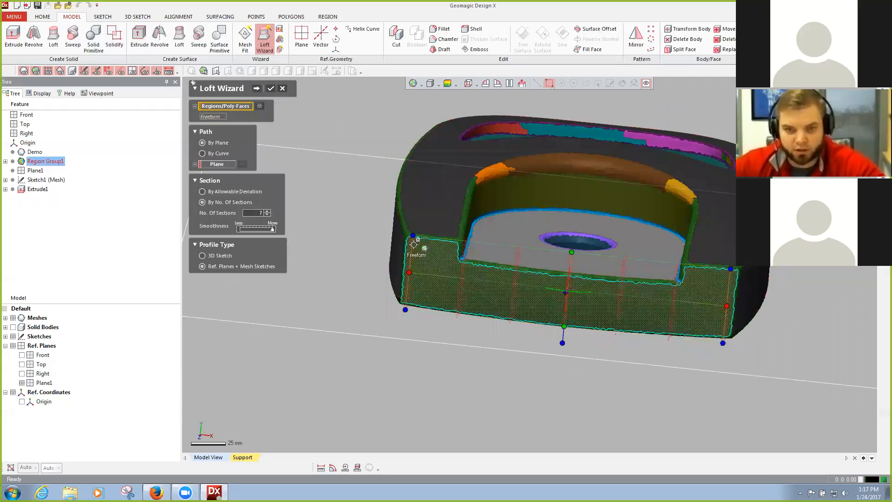
pyautogui.moveTo(460, 267)
pyautogui.mouseDown(button='right')
pyautogui.moveTo(379, 270)
pyautogui.moveTo(490, 264)
pyautogui.moveTo(484, 352)
pyautogui.mouseUp(button='right')
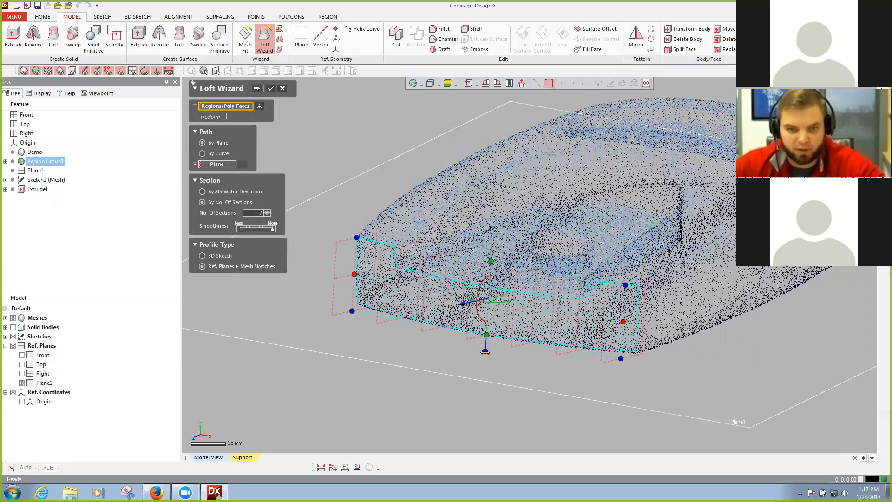
pyautogui.moveTo(490, 261); pyautogui.dragTo(491, 244)
pyautogui.moveTo(487, 335); pyautogui.dragTo(485, 353)
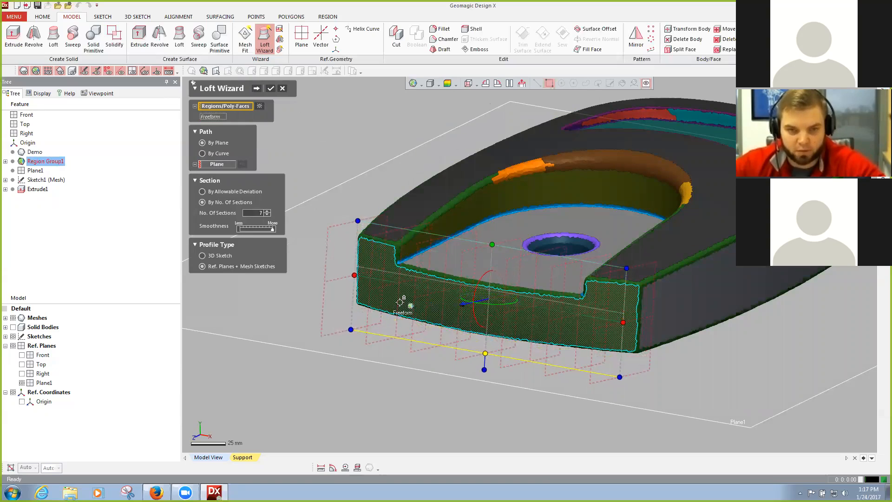
pyautogui.click(619, 301)
# Set the loft sections to By Allowable Deviation and check the lofted preview with the deviation colour map before returning to the setup.
pyautogui.moveTo(332, 260)
pyautogui.mouseDown(button='right')
pyautogui.moveTo(338, 250)
pyautogui.moveTo(318, 224)
pyautogui.moveTo(234, 193)
pyautogui.mouseUp(button='right')
pyautogui.click(248, 195)
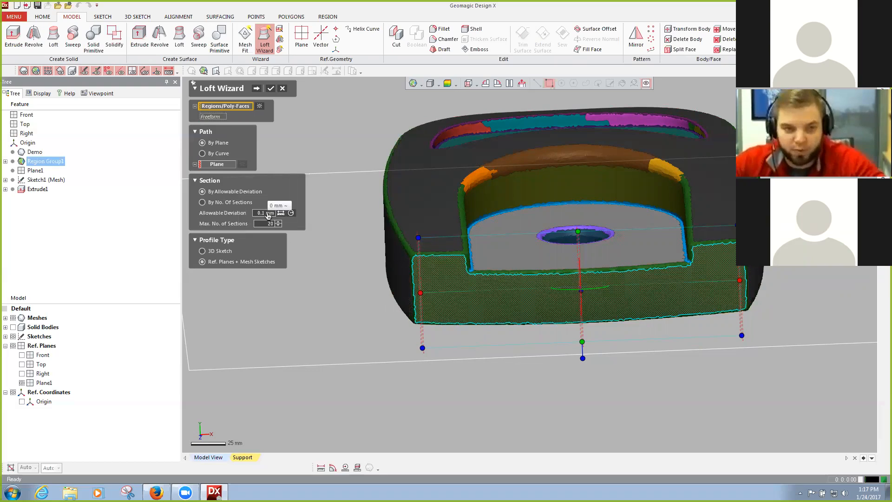
pyautogui.click(257, 89)
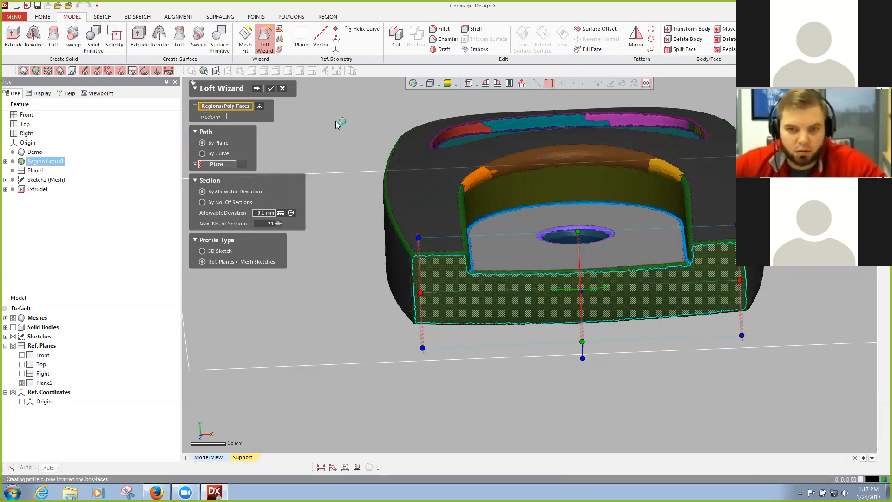
pyautogui.moveTo(344, 78); pyautogui.dragTo(282, 83, button='right')
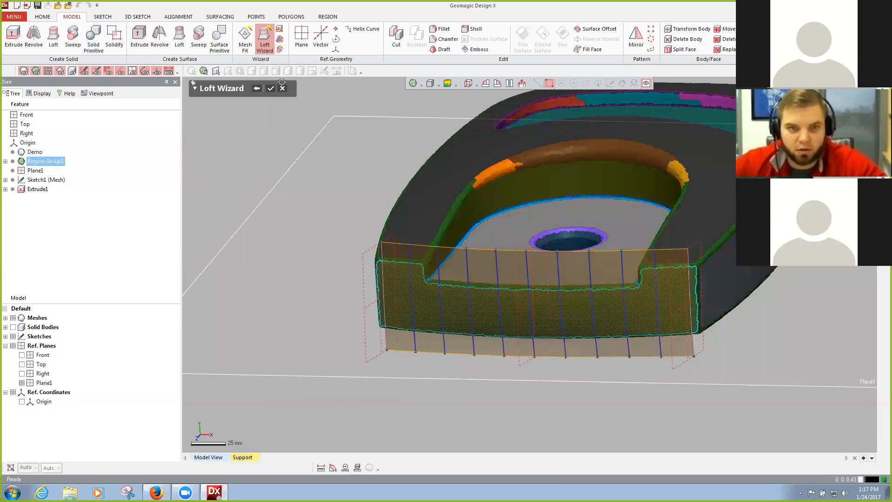
pyautogui.click(446, 84)
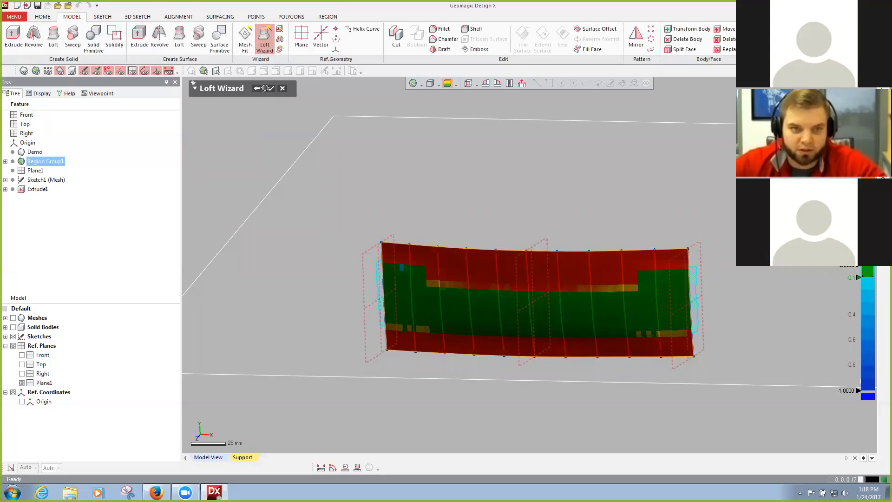
pyautogui.click(257, 89)
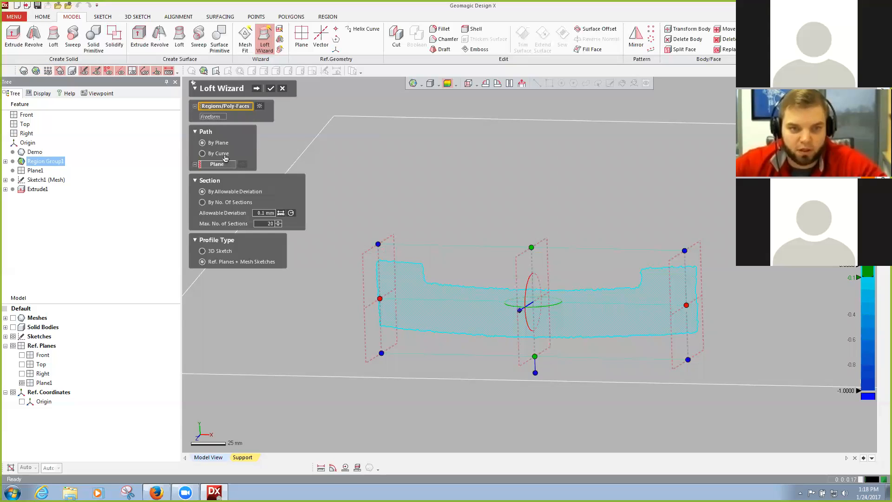
# Set the loft sections by number to 3 and preview the surface against the deviation colour map.
pyautogui.click(203, 203)
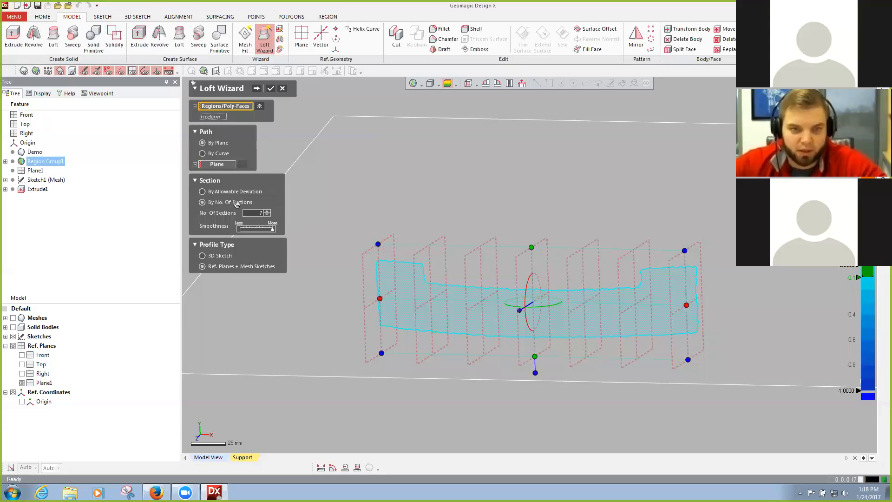
pyautogui.doubleClick(258, 213)
pyautogui.write('3')
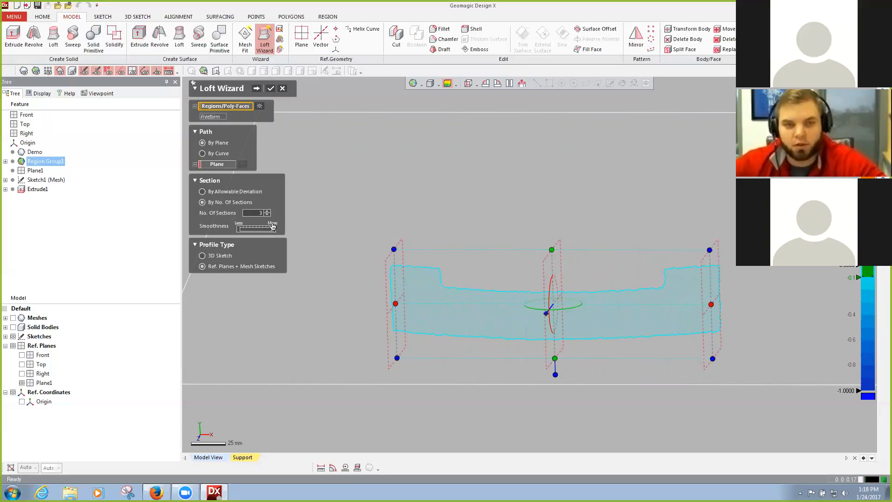
pyautogui.click(258, 89)
pyautogui.moveTo(572, 261); pyautogui.dragTo(352, 193, button='right')
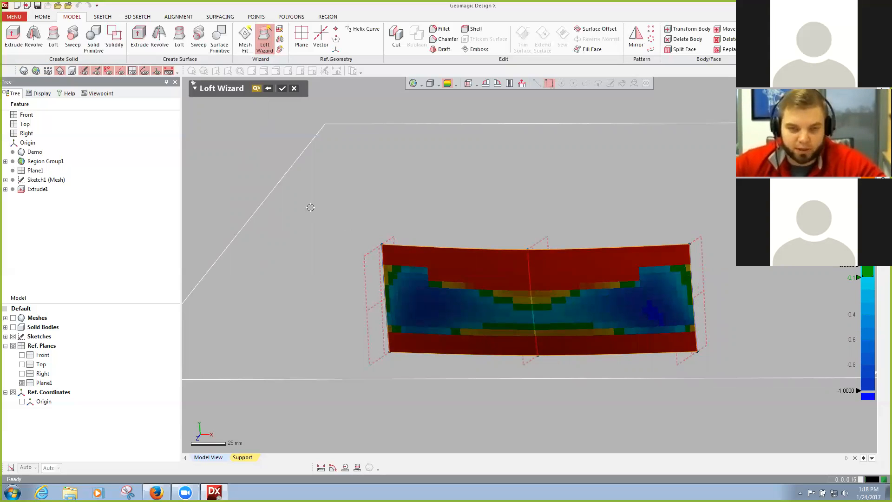
pyautogui.moveTo(489, 236); pyautogui.dragTo(522, 239, button='right')
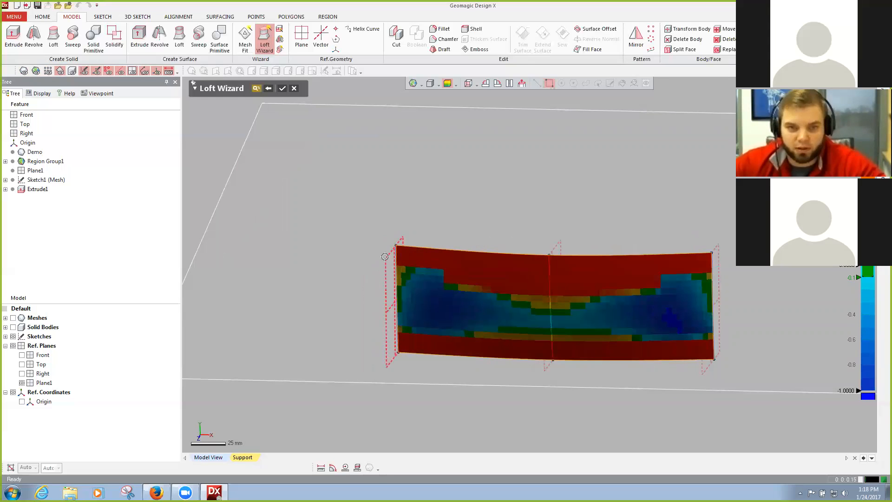
# Add intermediate loft sections by copying existing section planes to new positions along the front wall.
pyautogui.moveTo(384, 256); pyautogui.dragTo(425, 259)
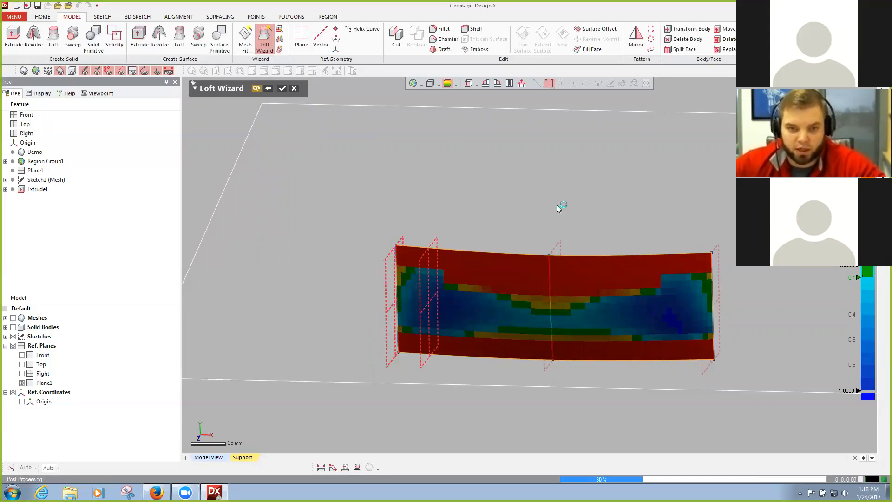
pyautogui.moveTo(715, 248); pyautogui.dragTo(624, 243)
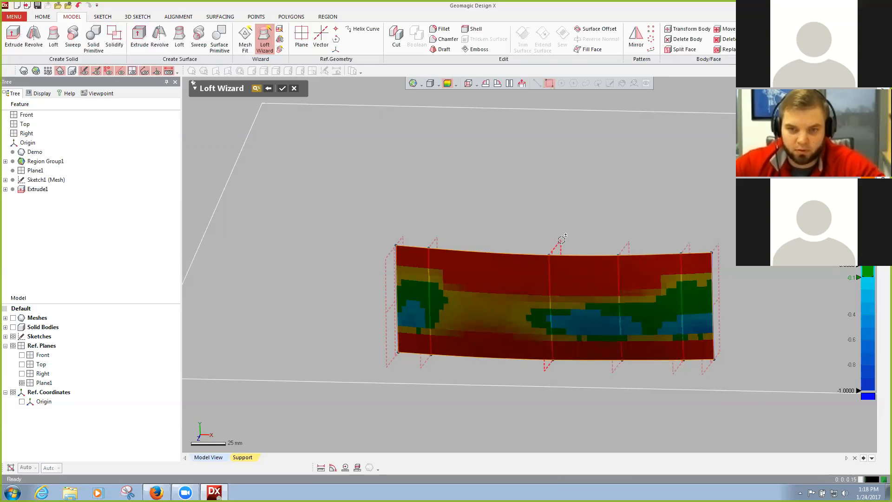
pyautogui.keyDown('ctrl'); pyautogui.moveTo(435, 240); pyautogui.dragTo(493, 245); pyautogui.keyUp('ctrl')
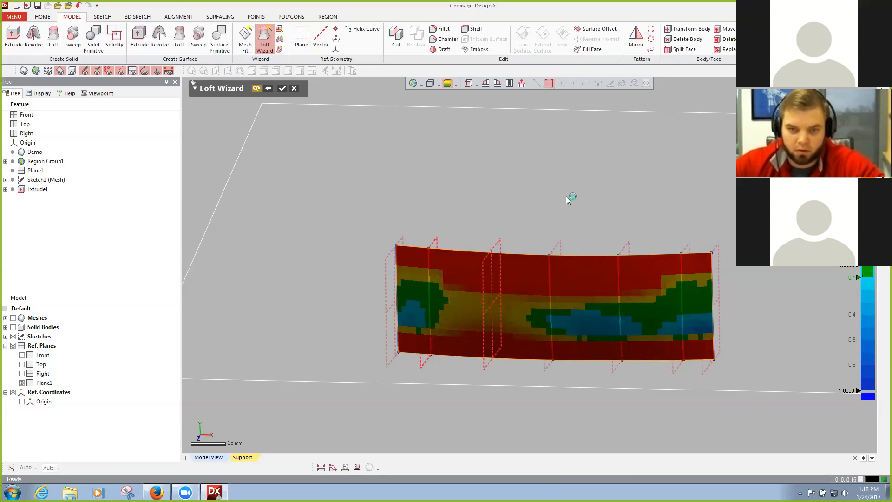
pyautogui.keyDown('ctrl'); pyautogui.moveTo(434, 240); pyautogui.dragTo(464, 242); pyautogui.keyUp('ctrl')
pyautogui.keyDown('ctrl'); pyautogui.moveTo(551, 242); pyautogui.dragTo(709, 244); pyautogui.keyUp('ctrl')
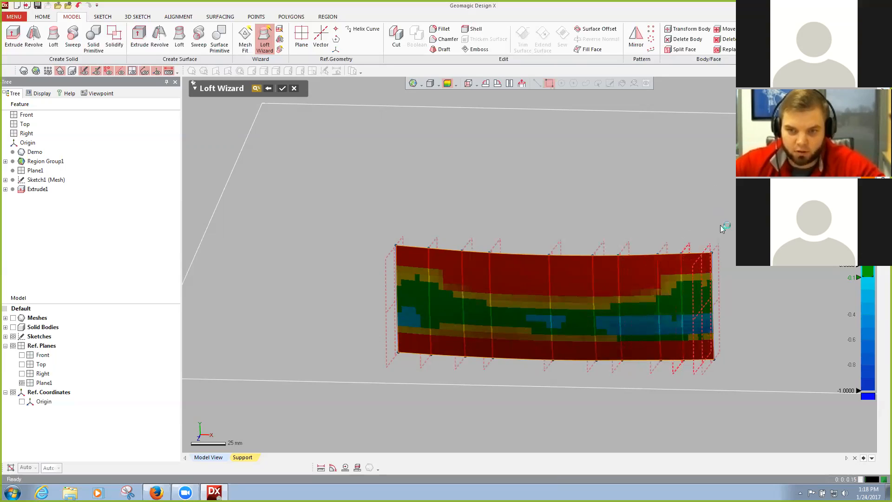
pyautogui.keyDown('ctrl'); pyautogui.moveTo(434, 240); pyautogui.dragTo(424, 239); pyautogui.keyUp('ctrl')
pyautogui.moveTo(599, 213); pyautogui.dragTo(521, 250, button='right')
pyautogui.keyDown('ctrl'); pyautogui.moveTo(511, 255); pyautogui.dragTo(512, 255); pyautogui.keyUp('ctrl')
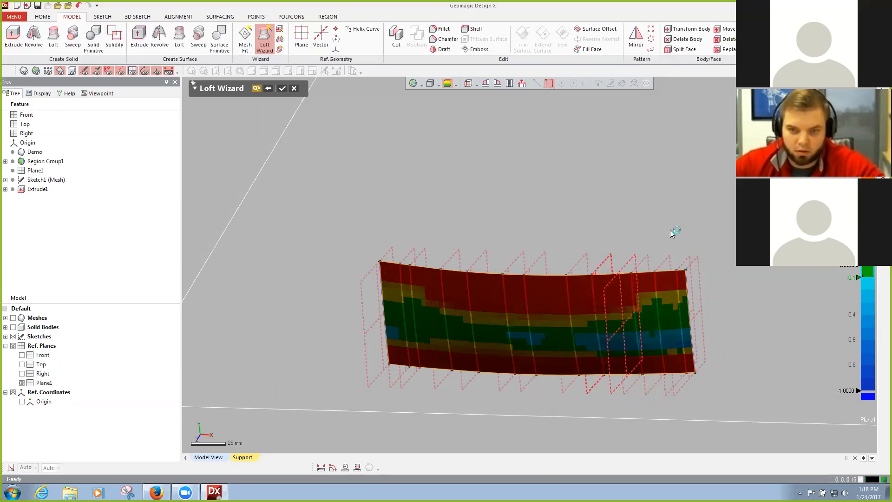
pyautogui.moveTo(676, 223); pyautogui.dragTo(682, 193, button='right')
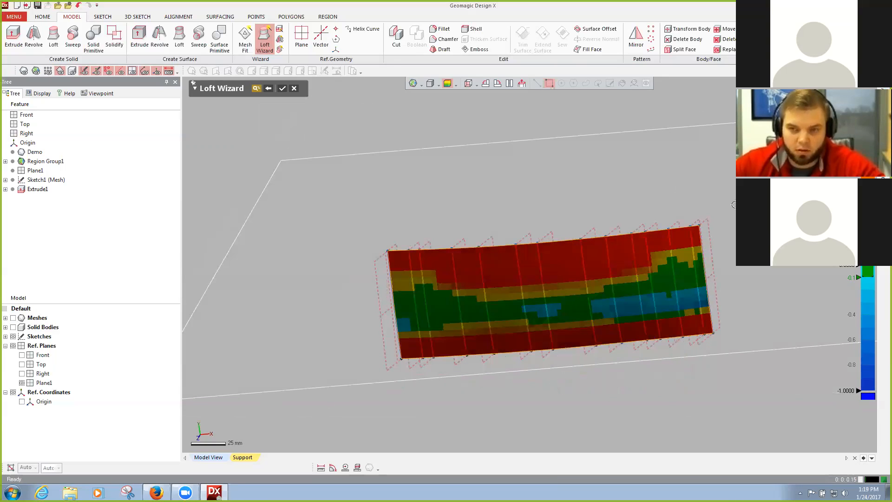
# Raise the colour map resolution to High and copy another section plane near the loft's middle.
pyautogui.moveTo(834, 333)
pyautogui.moveTo(820, 331); pyautogui.dragTo(862, 332)
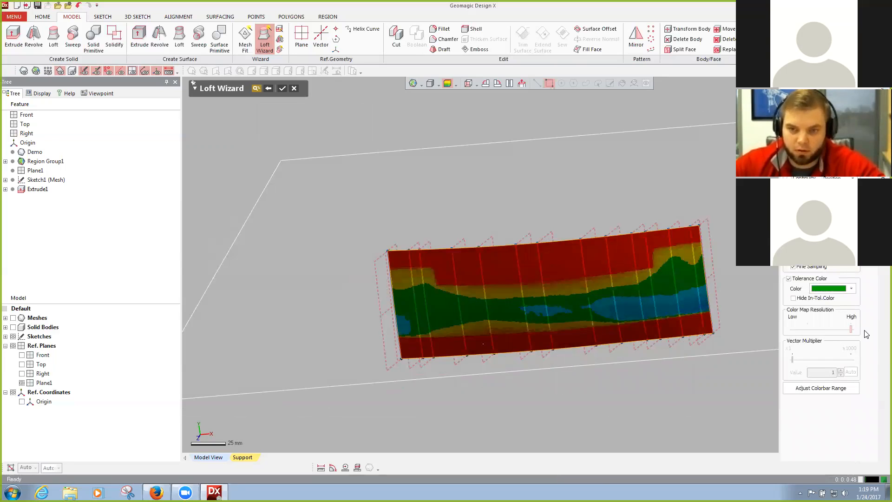
pyautogui.moveTo(706, 163); pyautogui.dragTo(654, 207, button='right')
pyautogui.moveTo(485, 240); pyautogui.dragTo(507, 242)
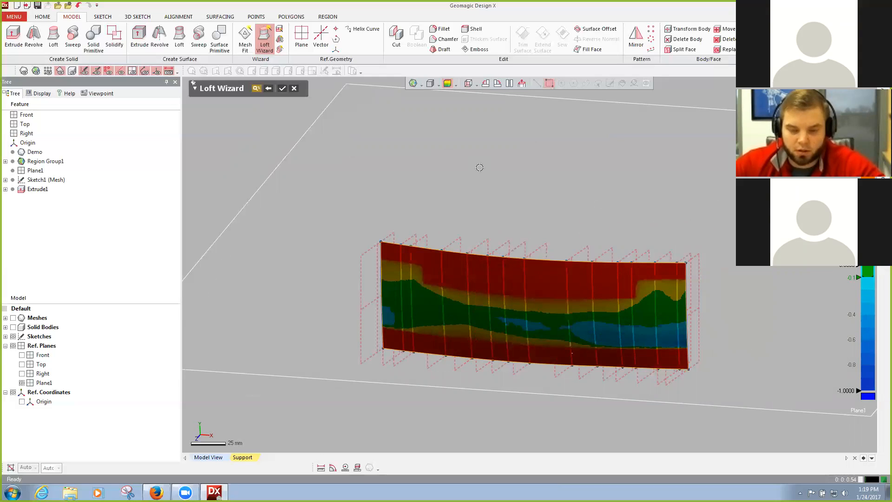
# Return to the loft setup, regenerate evenly distributed sections and accept the front-wall surface.
pyautogui.click(269, 88)
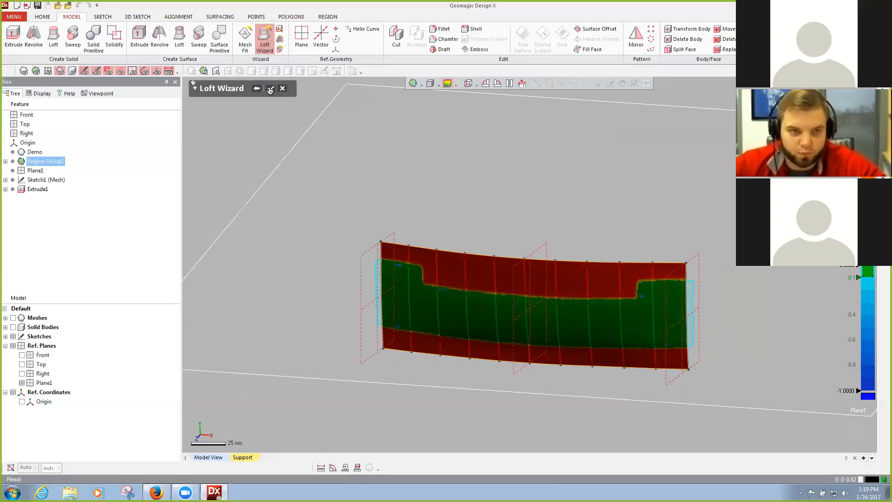
pyautogui.click(273, 88)
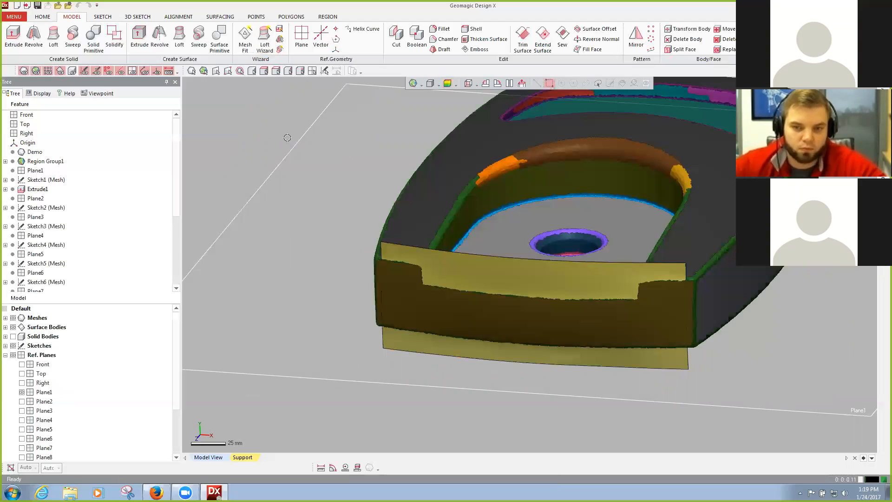
# Open the section sketch Sketch5 (Mesh) for editing and hide the mesh.
pyautogui.scroll(-3, 175, 214)
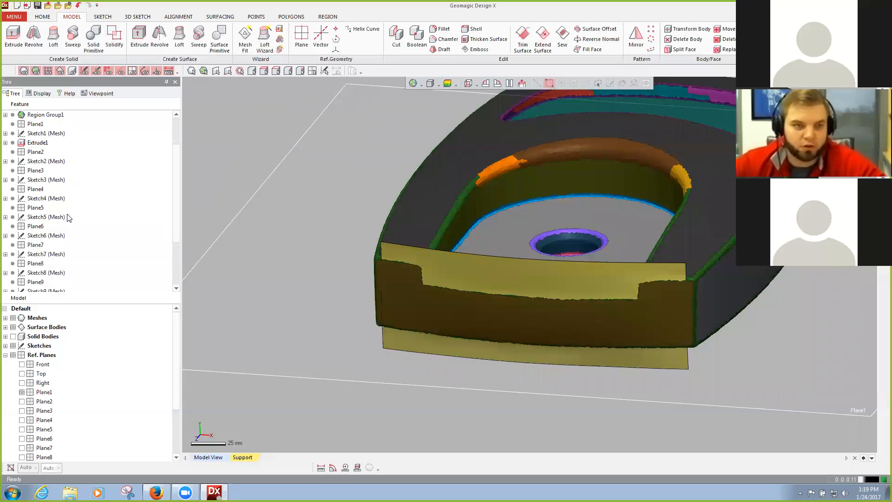
pyautogui.rightClick(41, 219)
pyautogui.click(131, 223)
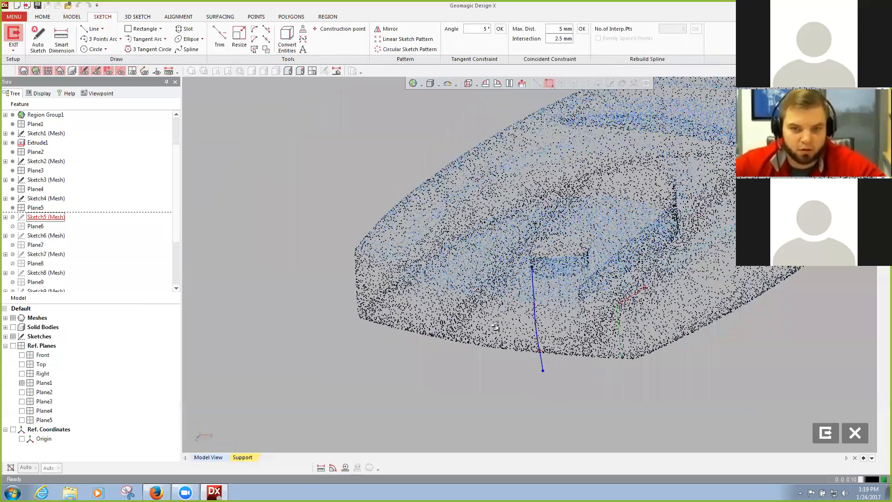
pyautogui.click(72, 70)
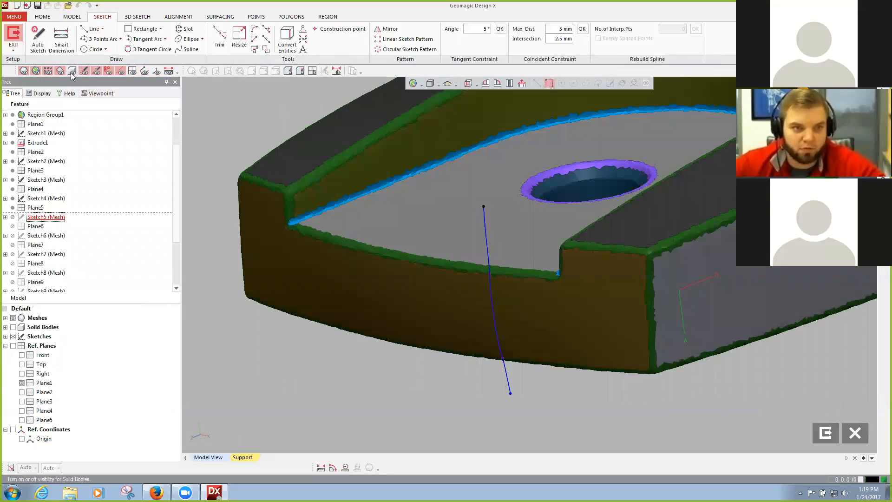
pyautogui.click(22, 71)
# Try deleting the profile curves in Sketch5 (Mesh), undo the deletion and exit the sketch.
pyautogui.moveTo(587, 422); pyautogui.dragTo(393, 176)
pyautogui.press('Delete')
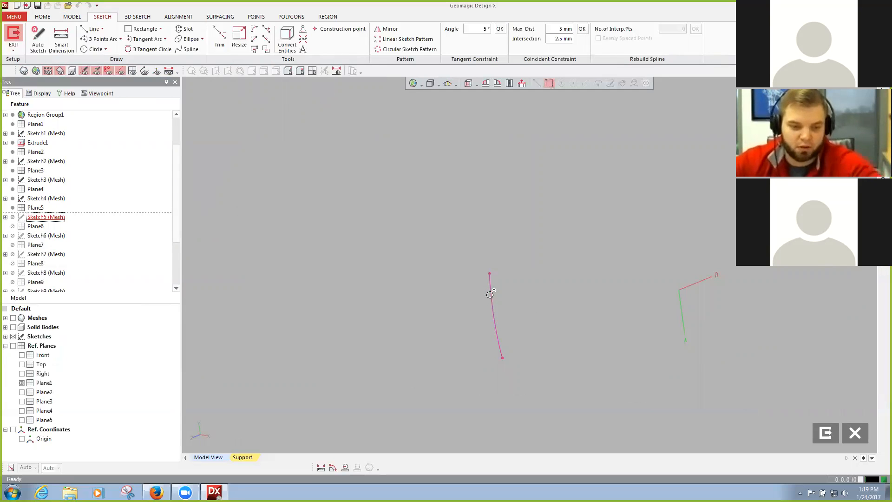
pyautogui.hotkey('ctrl', 'z')
pyautogui.click(826, 432)
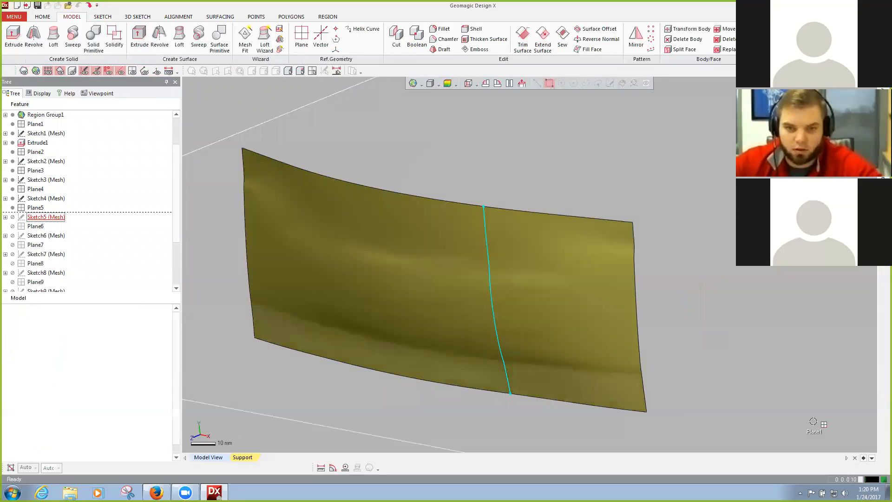
# Inspect the lofted surface on its own and, with the mesh shown again, against the front wall's freeform region.
pyautogui.moveTo(720, 280)
pyautogui.mouseDown(button='right')
pyautogui.moveTo(565, 265)
pyautogui.moveTo(426, 223)
pyautogui.mouseUp(button='right')
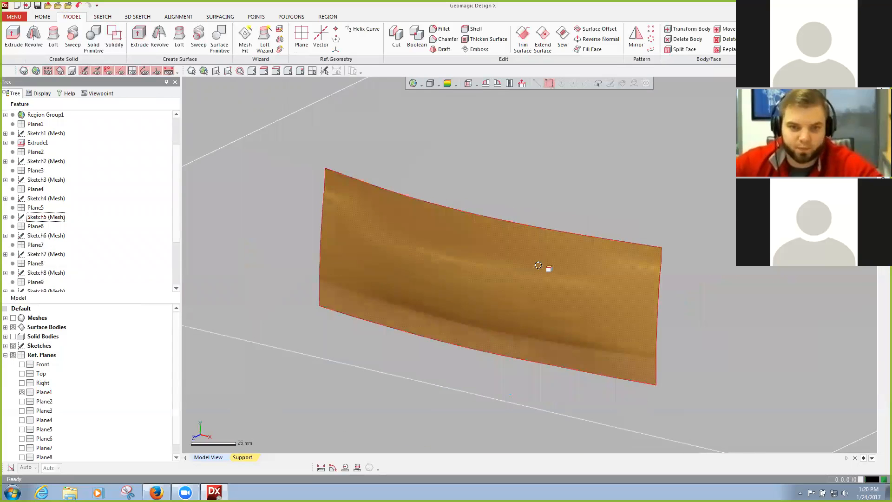
pyautogui.scroll(-1, 537, 265)
pyautogui.moveTo(456, 257); pyautogui.dragTo(434, 249, button='right')
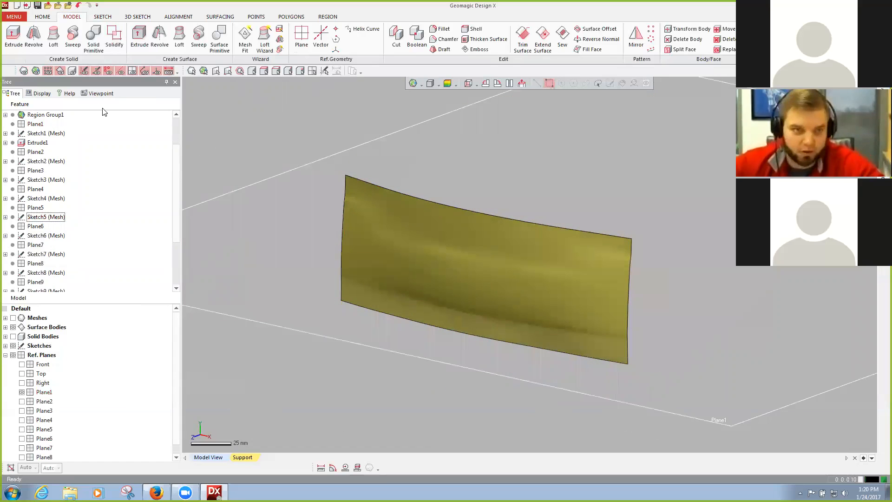
pyautogui.click(36, 72)
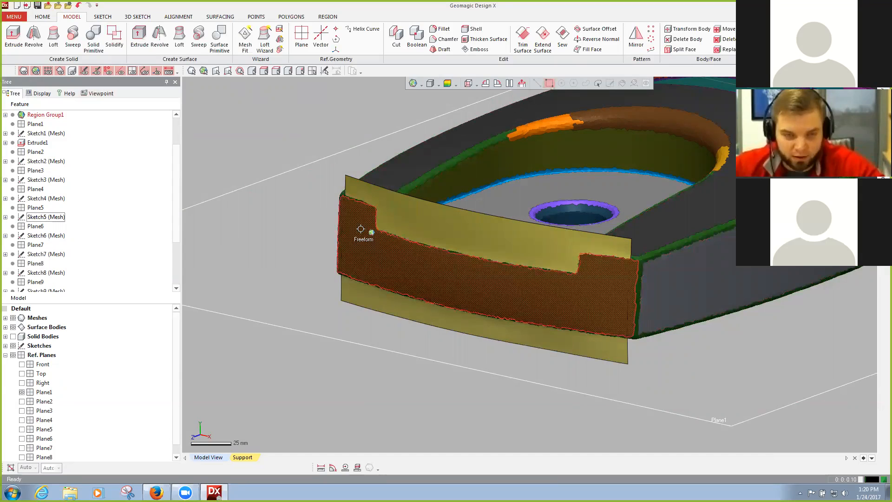
pyautogui.scroll(5, 341, 205)
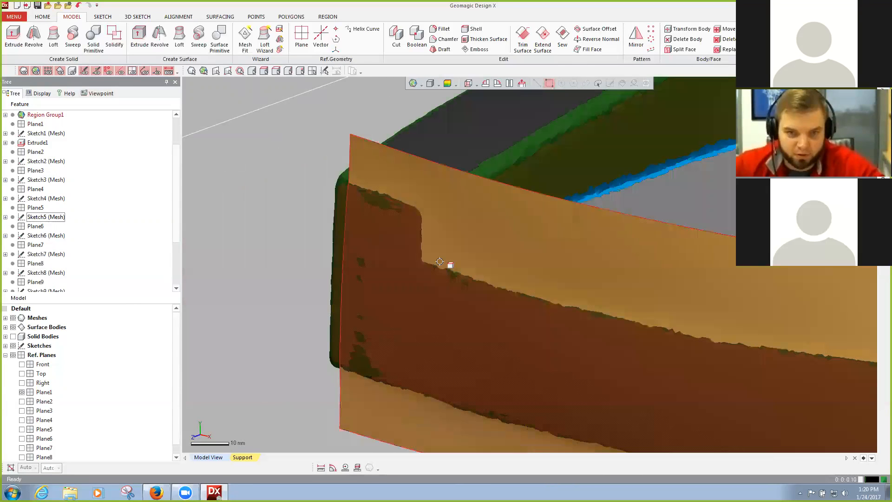
# Shrink the front wall's freeform region twice to pull its boundary away from the rounded edges.
pyautogui.click(328, 17)
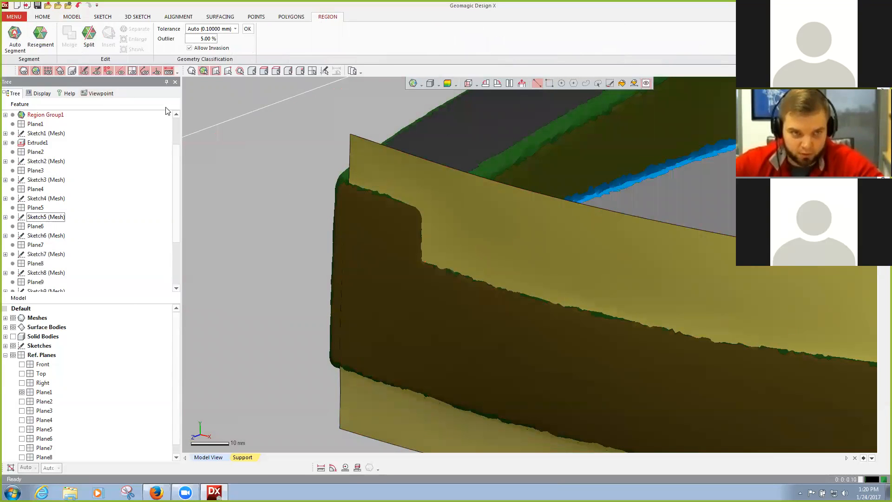
pyautogui.click(369, 243)
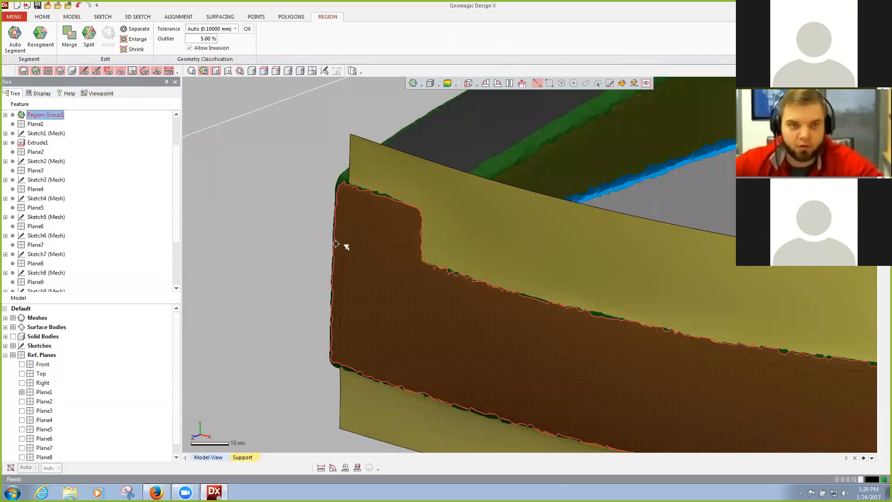
pyautogui.click(135, 49)
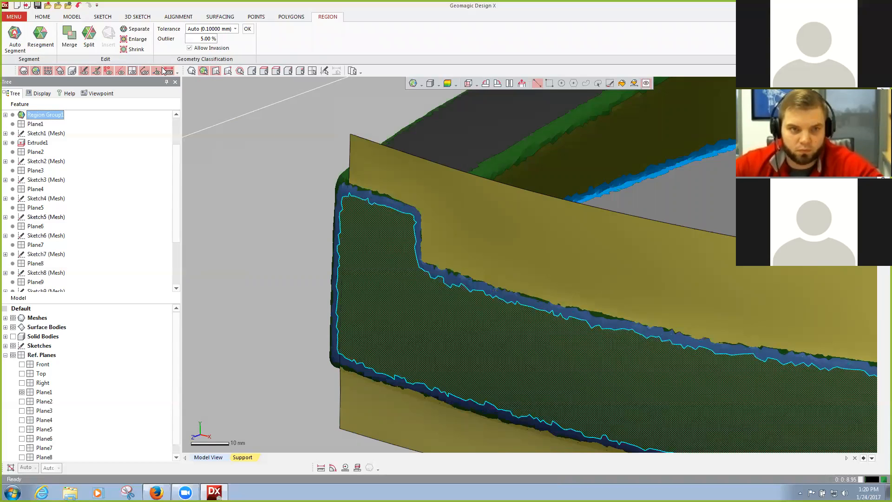
pyautogui.click(136, 49)
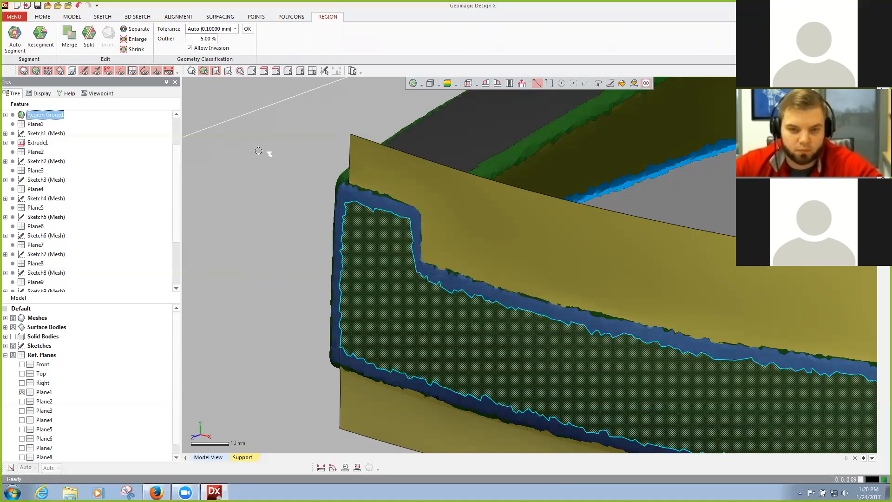
pyautogui.click(240, 102)
# Delete the loft together with its section planes and mesh sketches, from Plane2 through Loft2 in the feature tree.
pyautogui.click(71, 18)
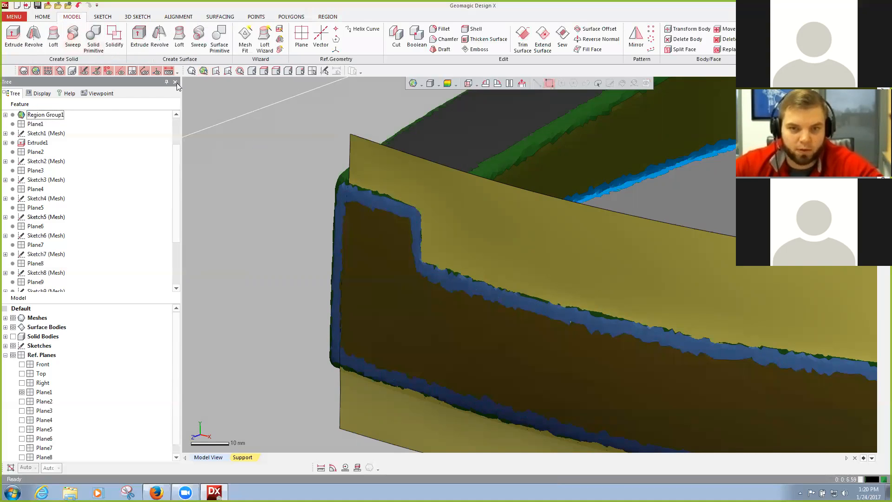
pyautogui.moveTo(300, 137); pyautogui.dragTo(343, 173, button='right')
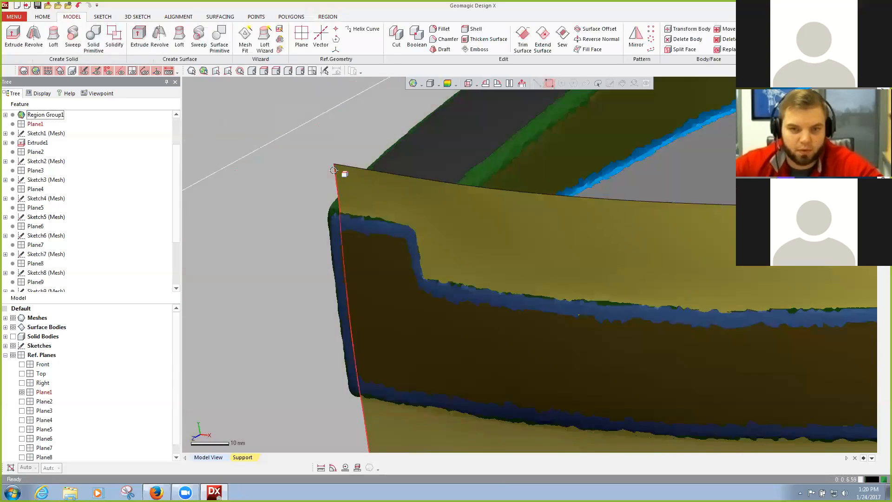
pyautogui.scroll(-5, 609, 291)
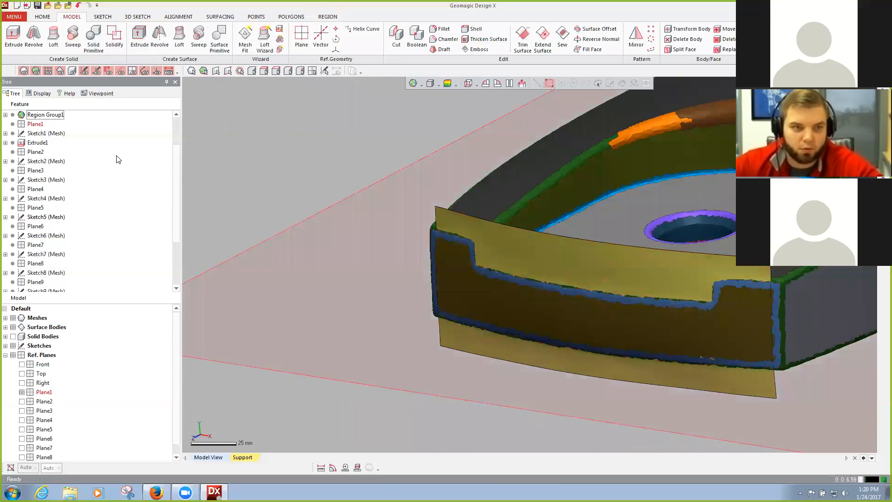
pyautogui.click(40, 154)
pyautogui.scroll(-3, 115, 228)
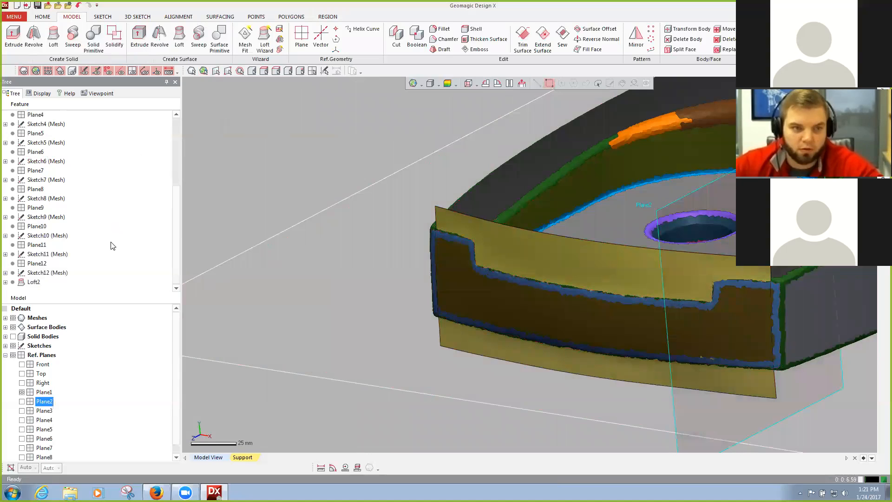
pyautogui.keyDown('shift'); pyautogui.click(33, 282); pyautogui.keyUp('shift')
pyautogui.rightClick(33, 283)
pyautogui.click(46, 290)
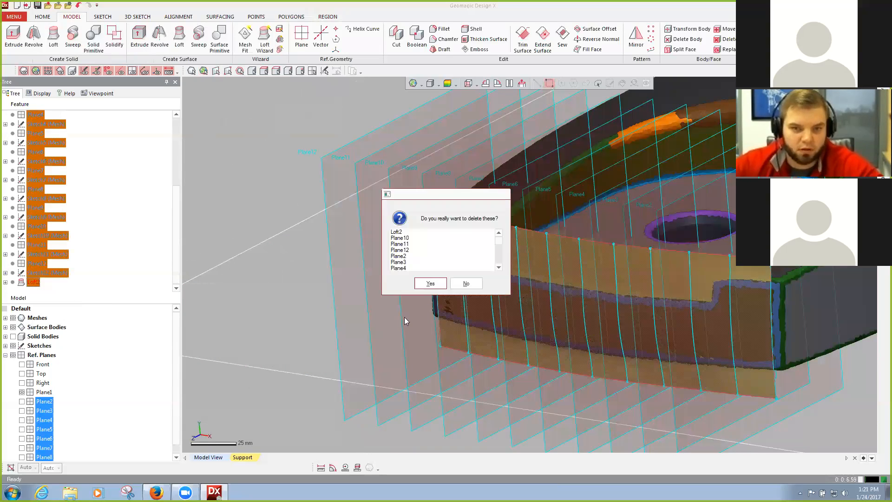
pyautogui.click(430, 283)
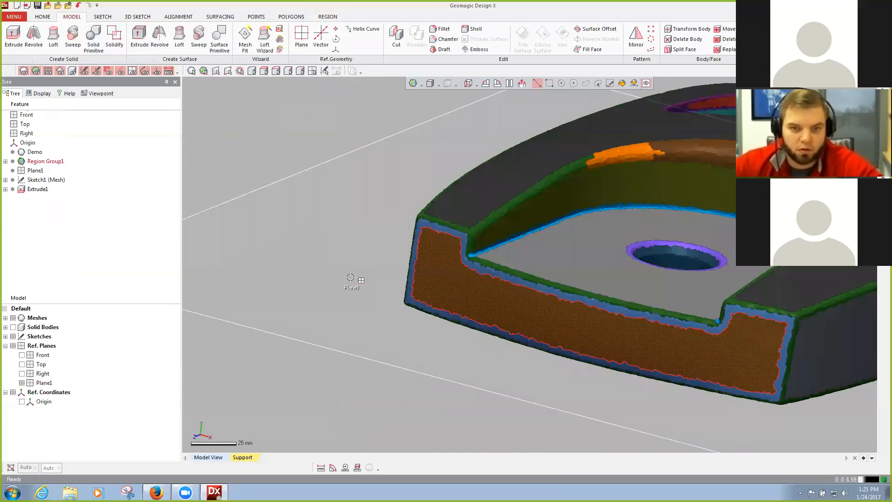
# Loft a surface through the front wall's freeform region with 0.1 mm allowable deviation, stretching the section frame past the wall's upper and lower edges.
pyautogui.click(264, 40)
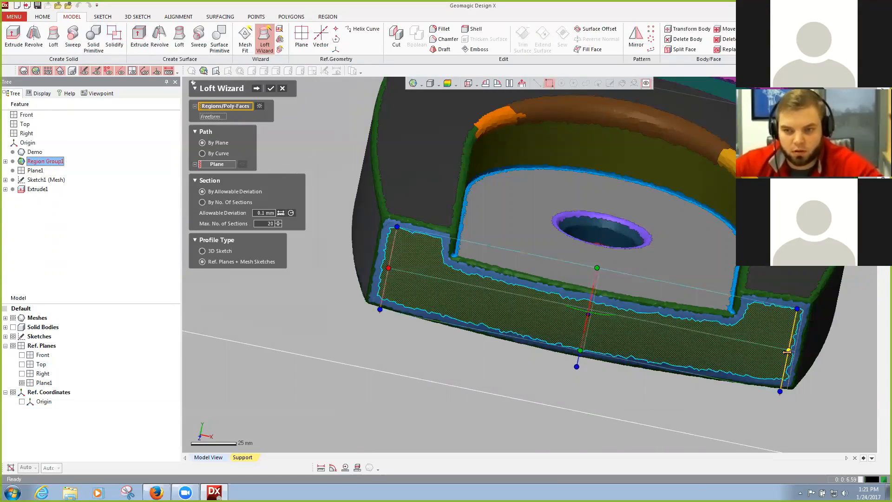
pyautogui.moveTo(599, 267); pyautogui.dragTo(601, 252)
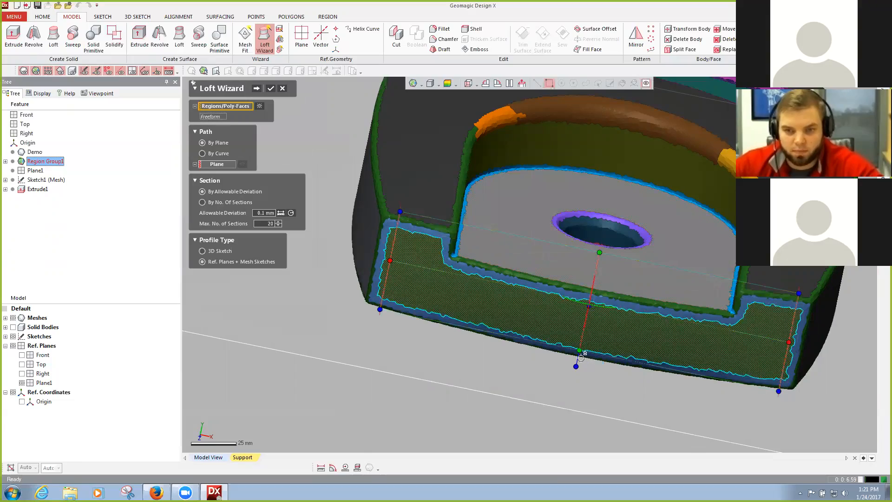
pyautogui.moveTo(579, 351); pyautogui.dragTo(573, 378)
pyautogui.moveTo(590, 354); pyautogui.dragTo(341, 163, button='right')
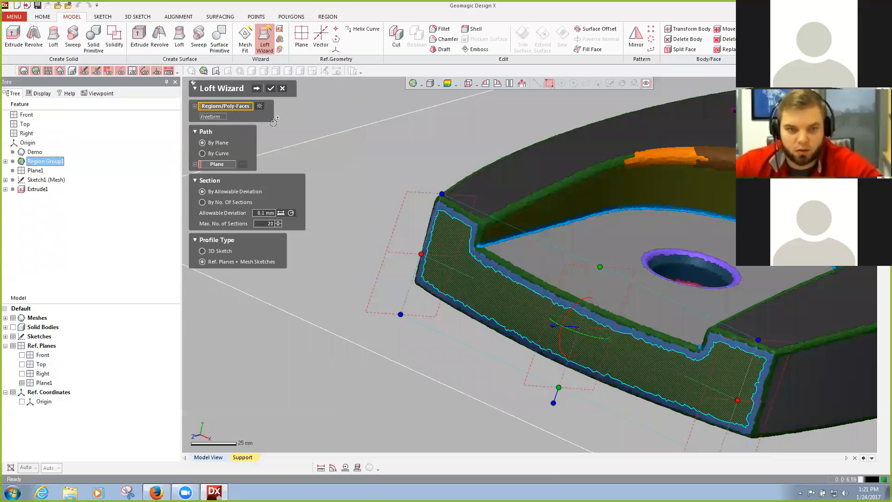
pyautogui.click(257, 88)
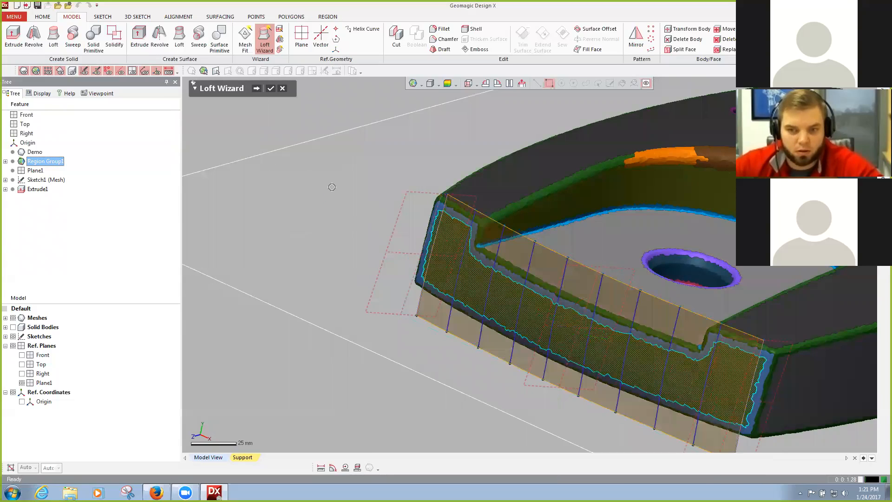
pyautogui.moveTo(354, 195); pyautogui.dragTo(444, 215, button='right')
pyautogui.moveTo(448, 85); pyautogui.dragTo(481, 158, button='right')
pyautogui.click(271, 90)
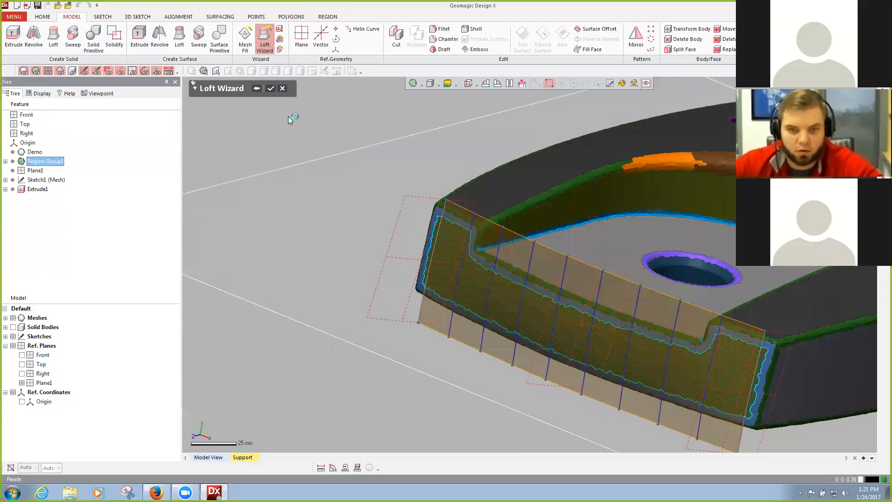
pyautogui.click(283, 142)
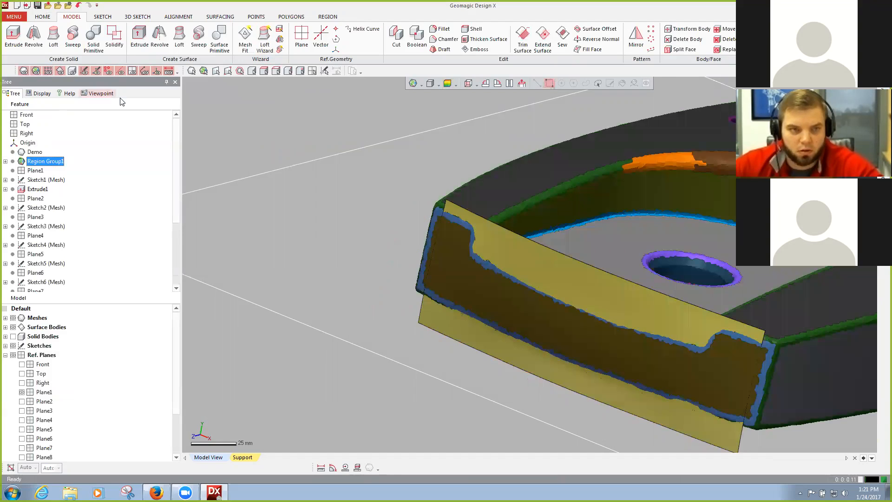
# Check the lofted surface with the mesh hidden, and restore the mesh together with the solid body.
pyautogui.click(25, 71)
pyautogui.moveTo(287, 146); pyautogui.dragTo(454, 252, button='right')
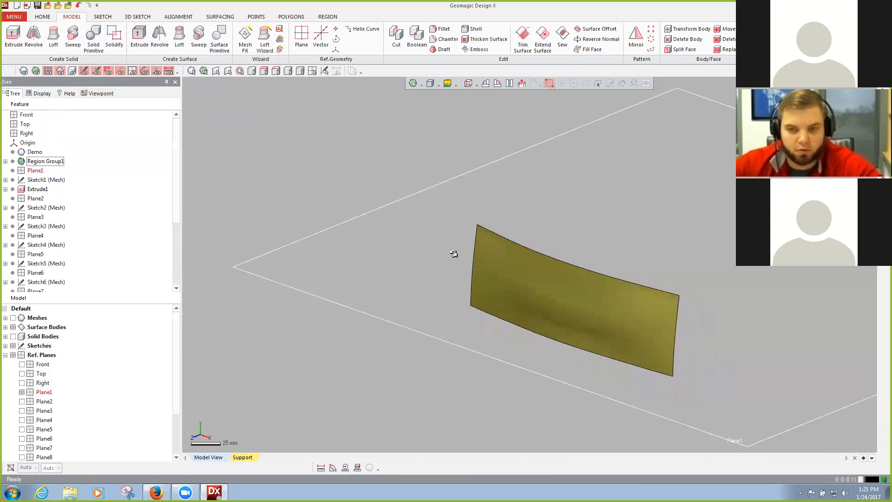
pyautogui.click(24, 71)
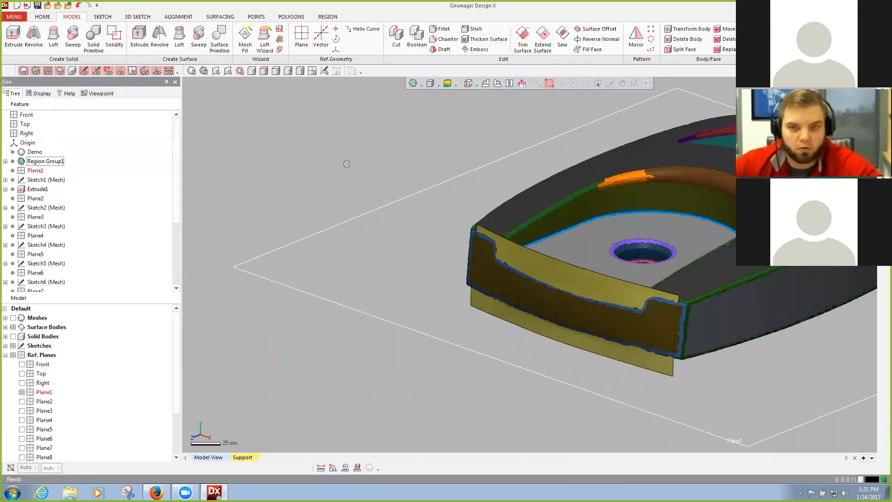
pyautogui.click(74, 71)
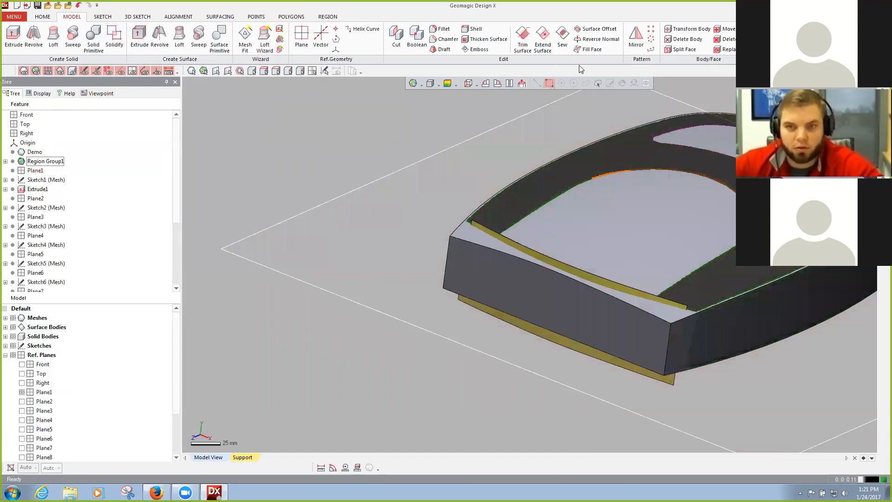
# Extend the lofted face by 29 mm on all sides using the Same Surface method, so it passes beyond the solid body.
pyautogui.click(542, 37)
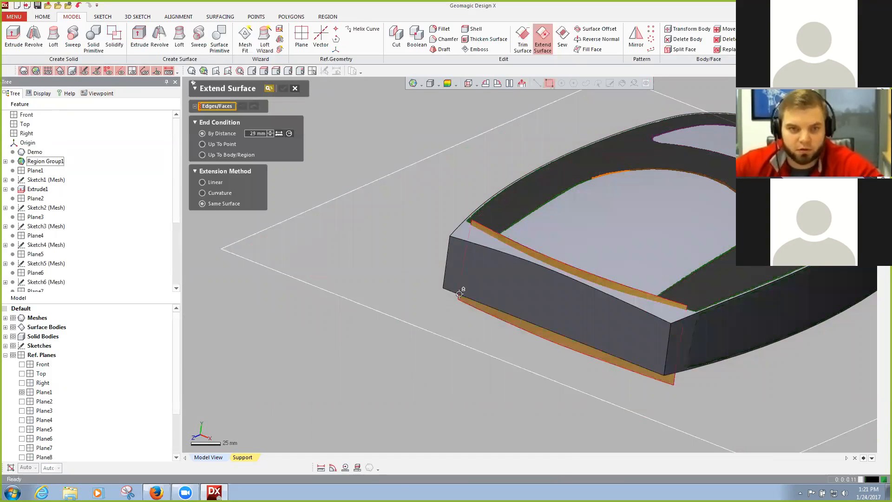
pyautogui.click(550, 45)
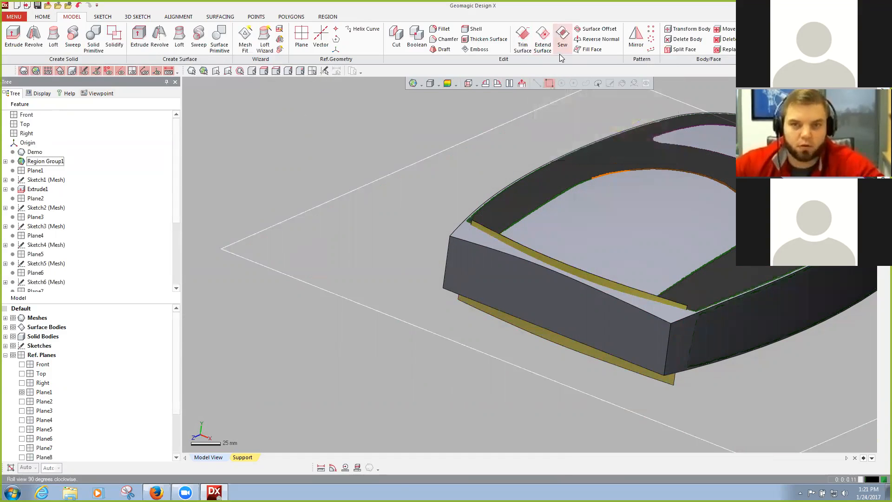
pyautogui.click(542, 43)
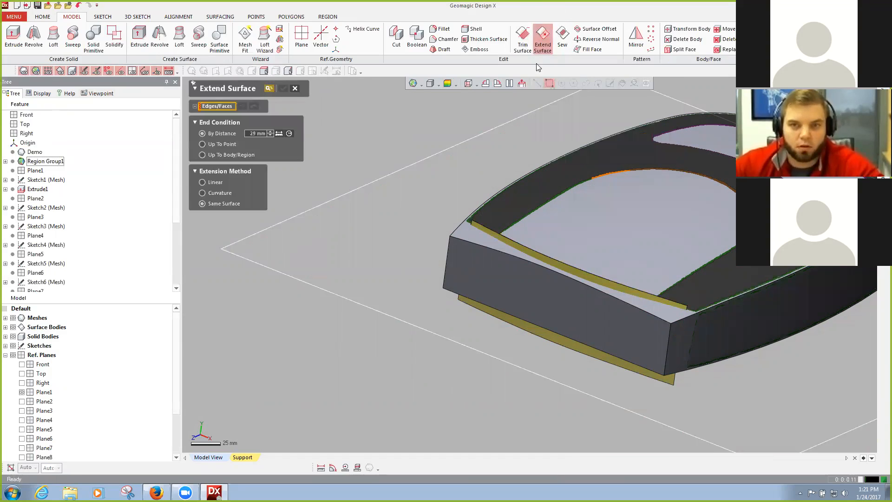
pyautogui.click(490, 235)
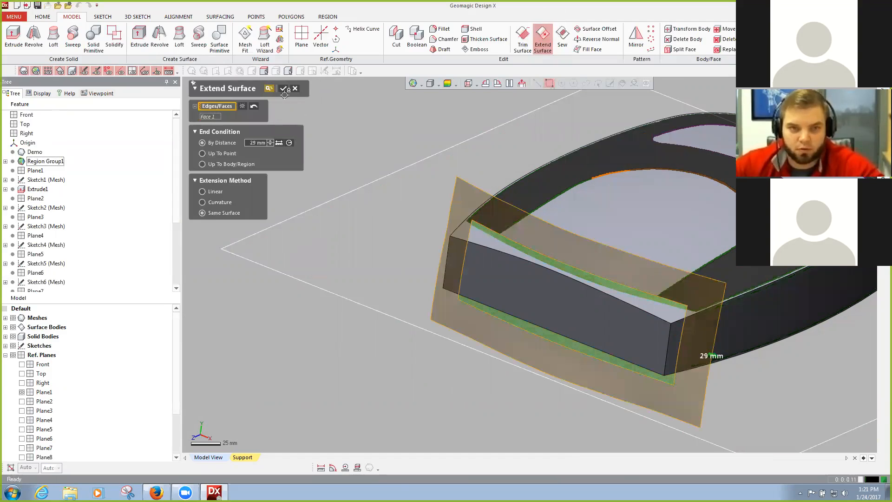
pyautogui.moveTo(504, 308); pyautogui.dragTo(520, 251, button='right')
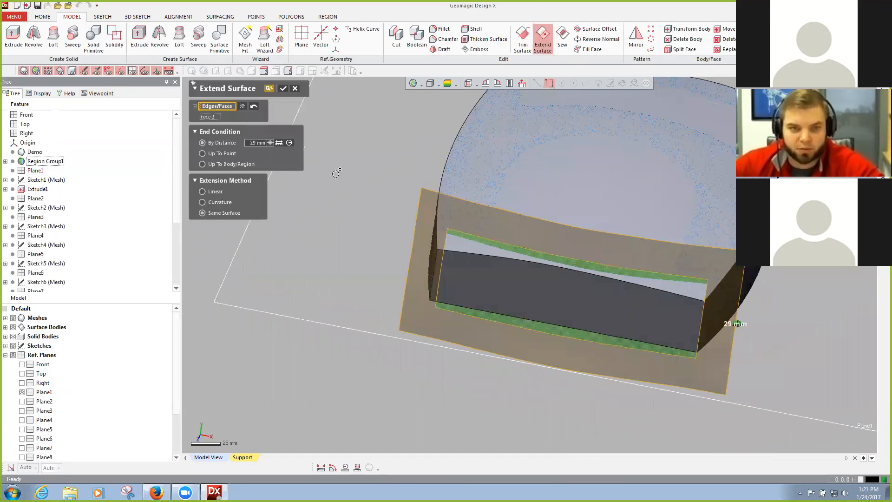
pyautogui.click(284, 90)
pyautogui.moveTo(651, 304); pyautogui.dragTo(465, 305, button='right')
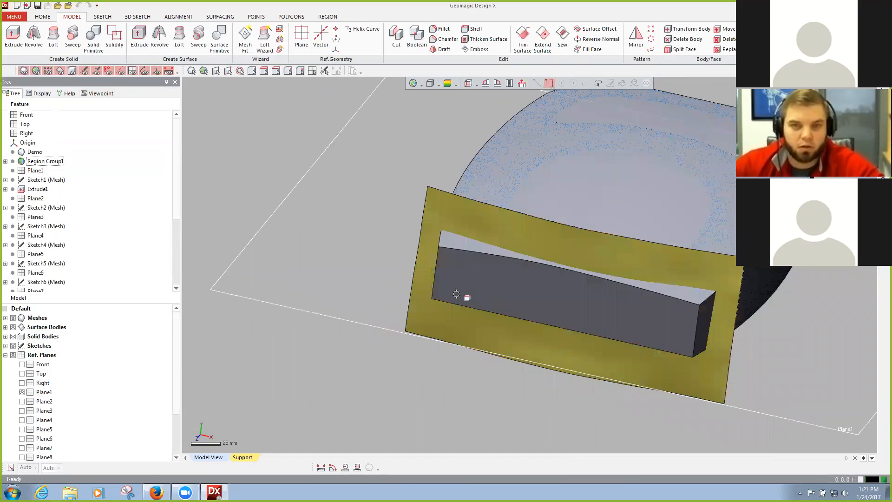
# Start a Cut operation for trimming the solid body with the extended loft surface.
pyautogui.click(396, 42)
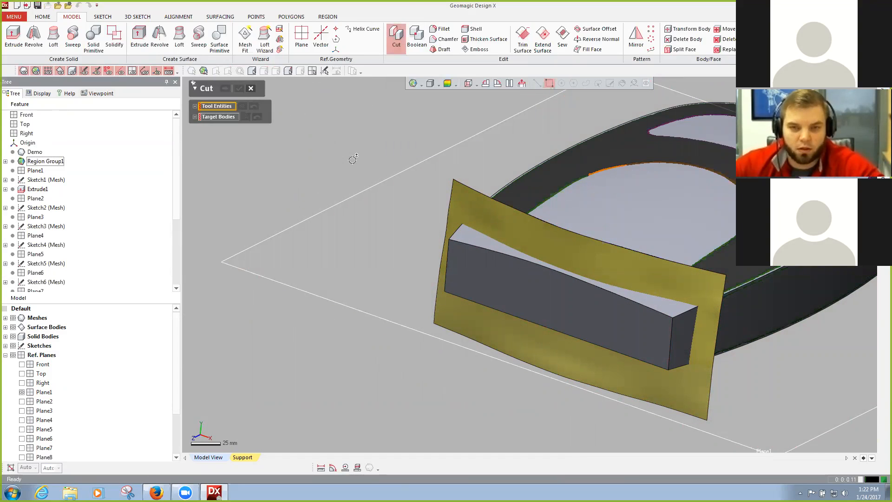
# Cut the Extrude1 solid with the Loft2 surface, keeping the large main body and discarding the thin end piece.
pyautogui.click(487, 210)
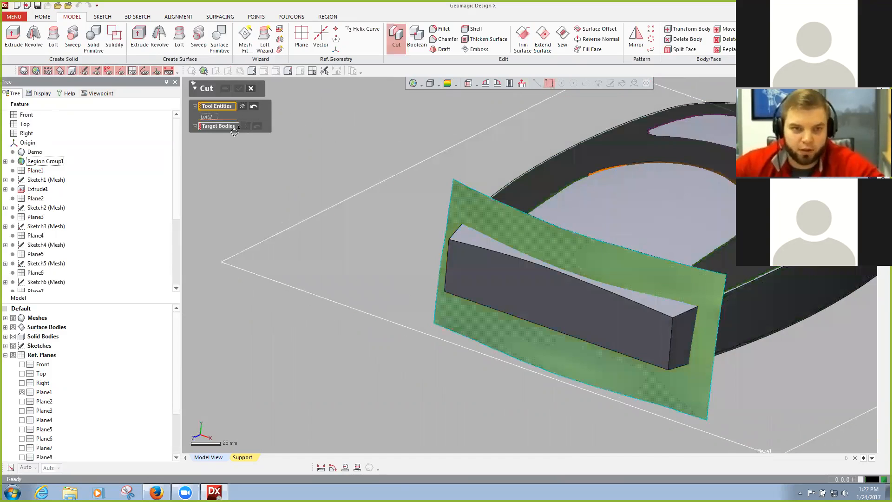
pyautogui.click(646, 181)
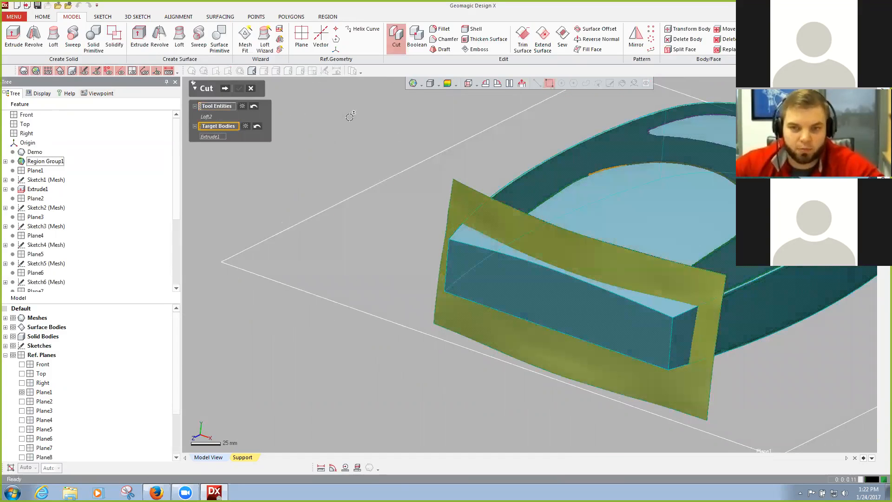
pyautogui.click(225, 89)
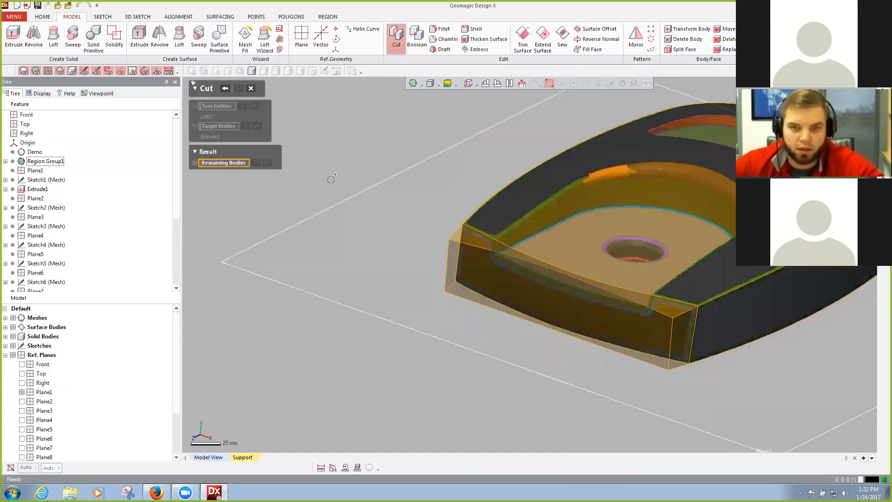
pyautogui.click(223, 163)
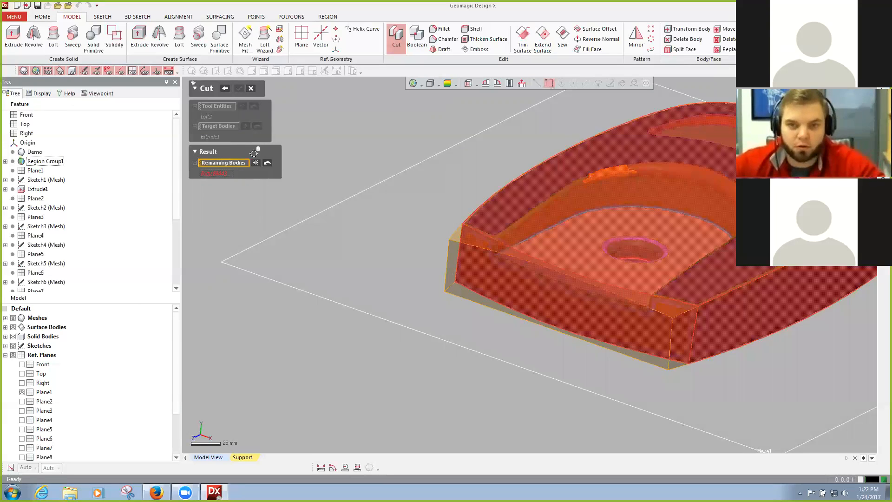
pyautogui.click(238, 89)
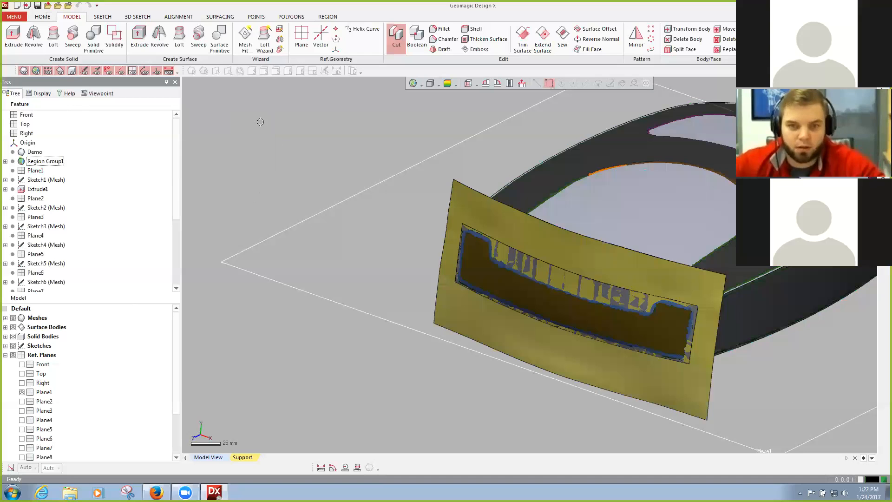
# Hide the Loft2 surface body and the mesh to inspect the curved end face of the solid.
pyautogui.click(5, 327)
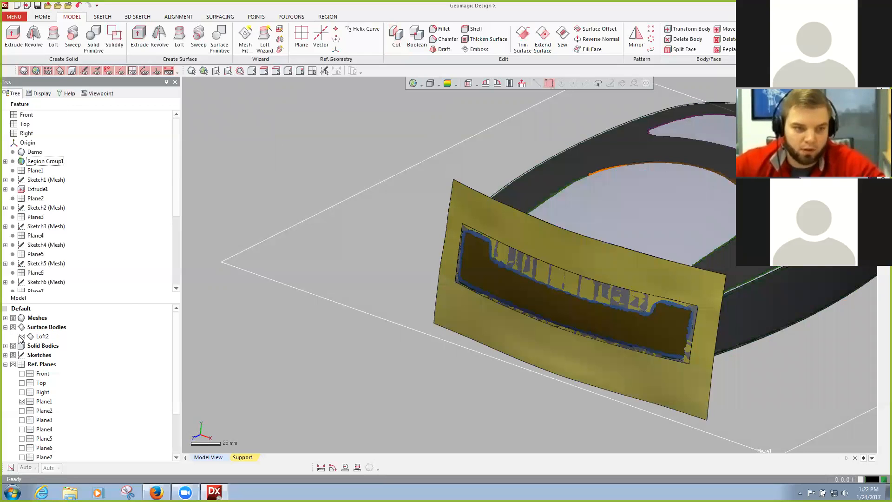
pyautogui.click(21, 336)
pyautogui.moveTo(554, 282)
pyautogui.mouseDown(button='right')
pyautogui.moveTo(419, 276)
pyautogui.moveTo(183, 144)
pyautogui.mouseUp(button='right')
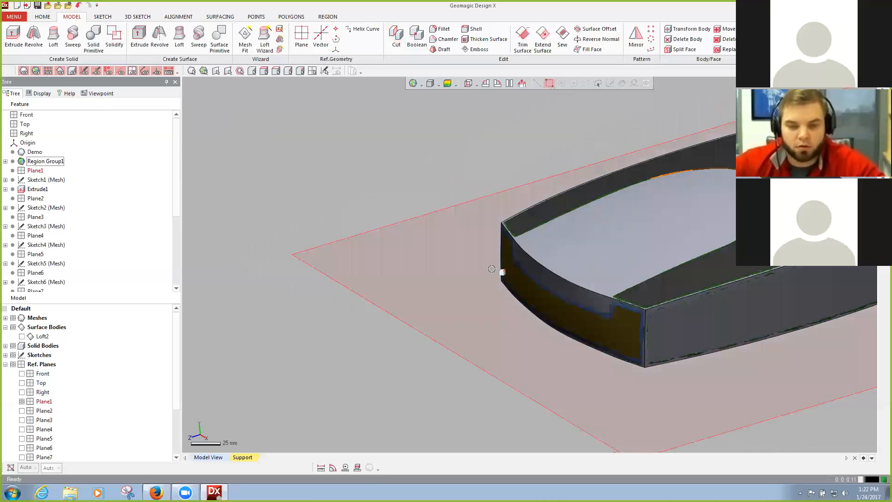
pyautogui.hotkey('ctrl', '1')
pyautogui.scroll(-2, 499, 270)
pyautogui.moveTo(500, 271); pyautogui.dragTo(708, 305, button='right')
pyautogui.moveTo(405, 215); pyautogui.dragTo(669, 305, button='right')
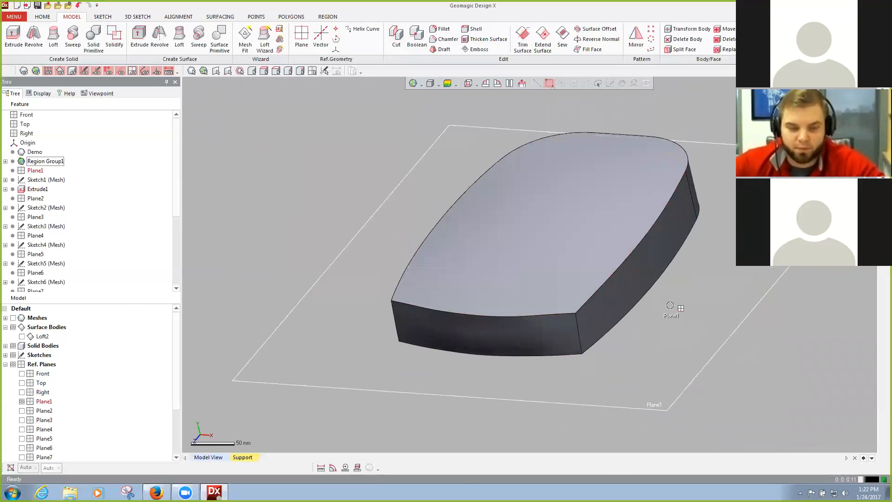
# Show the scanned mesh with its regions again and hide the solid body.
pyautogui.click(24, 71)
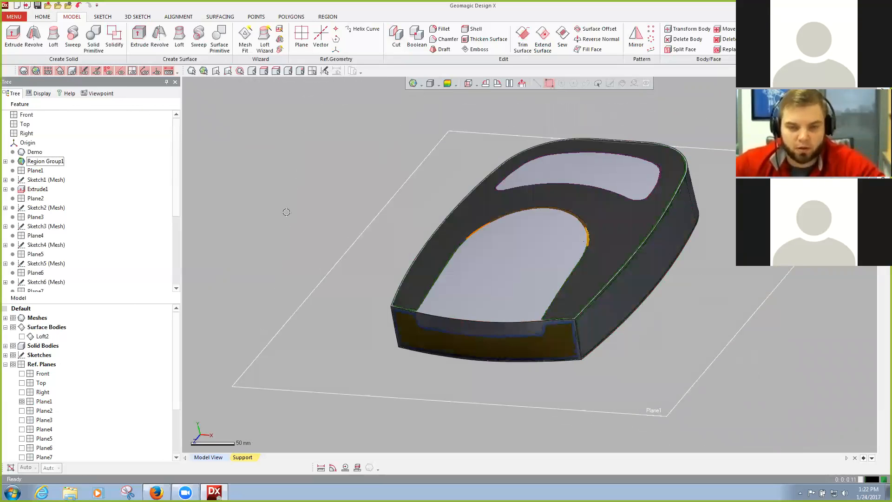
pyautogui.moveTo(285, 211); pyautogui.dragTo(299, 259, button='right')
pyautogui.click(73, 72)
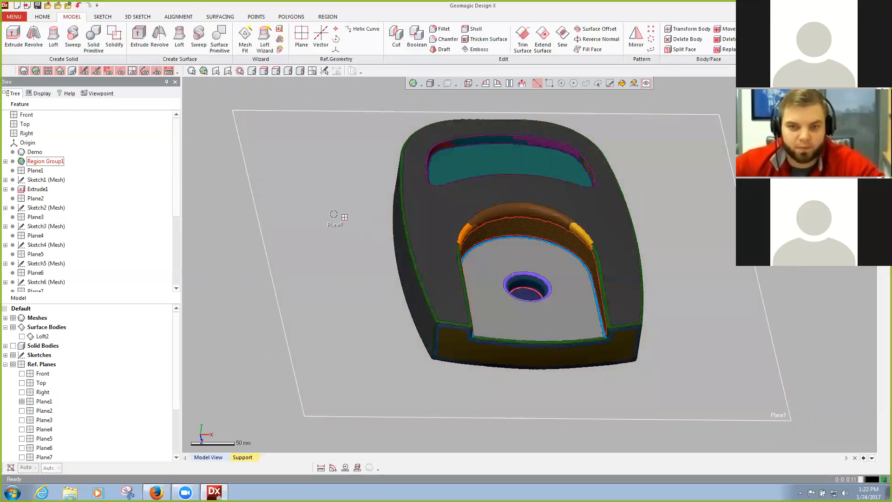
pyautogui.moveTo(266, 97)
pyautogui.mouseDown(button='right')
pyautogui.moveTo(254, 83)
pyautogui.moveTo(284, 58)
pyautogui.moveTo(282, 31)
pyautogui.mouseUp(button='right')
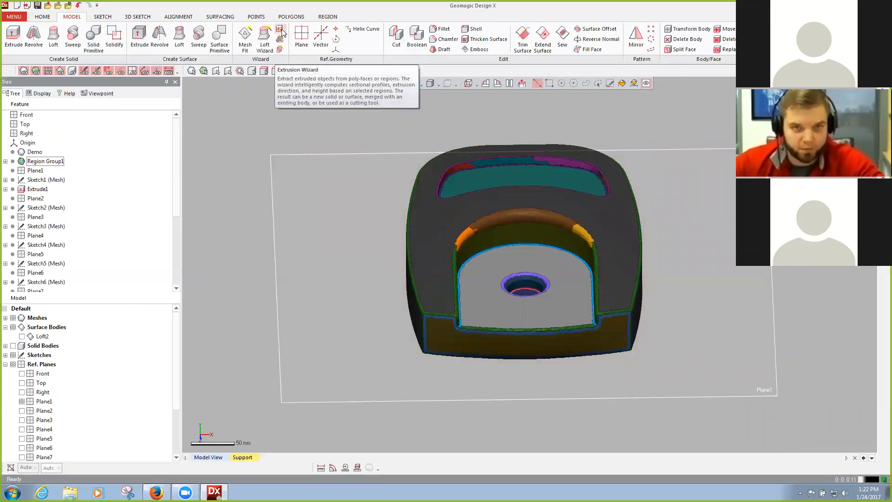
# Start an Extrusion Wizard with the arched pocket's wall region as the sides and its flat floor region as the bottom.
pyautogui.click(280, 29)
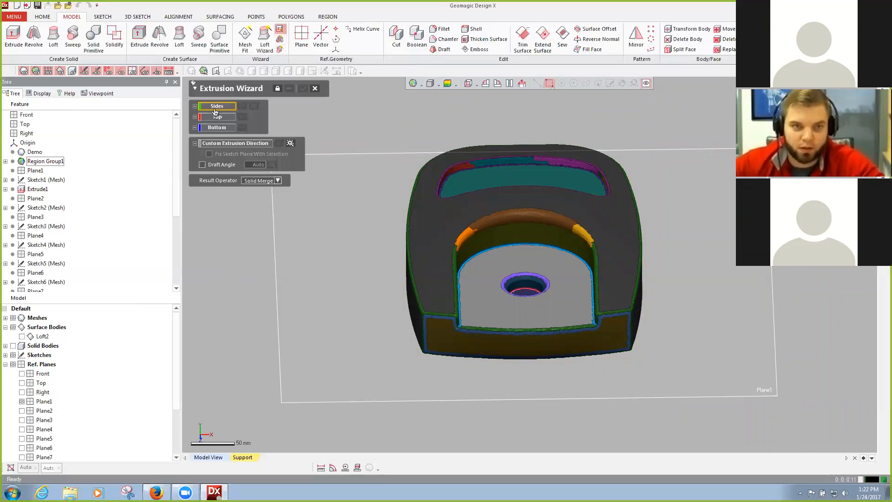
pyautogui.click(527, 229)
pyautogui.moveTo(303, 171); pyautogui.dragTo(284, 160, button='right')
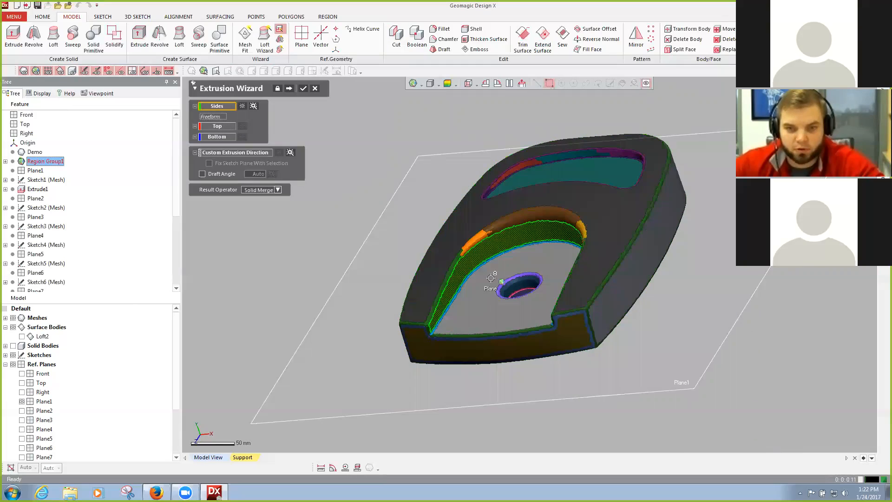
pyautogui.click(503, 267)
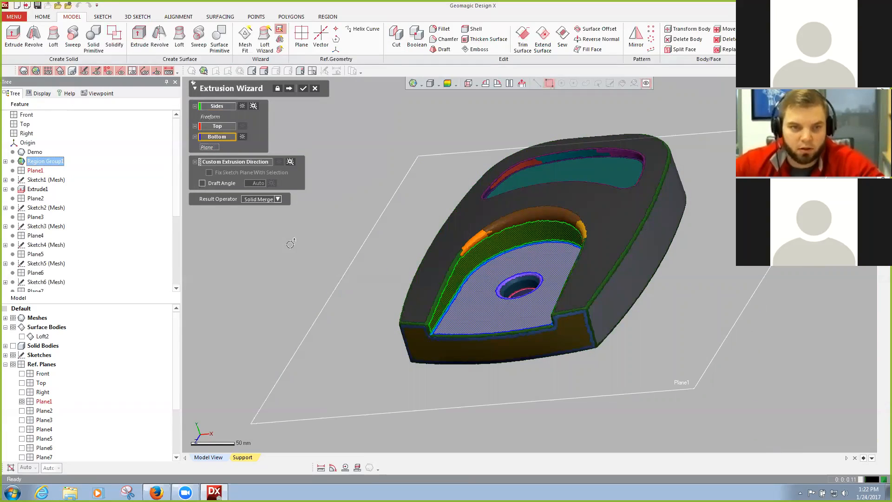
# Set the wizard's result operator to Solid Cut with Through All and generate the arched pocket in the solid.
pyautogui.click(251, 201)
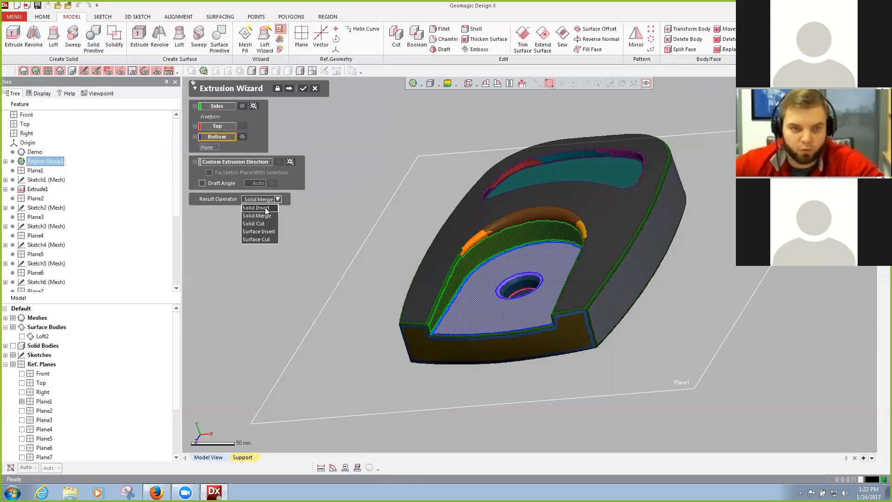
pyautogui.click(271, 226)
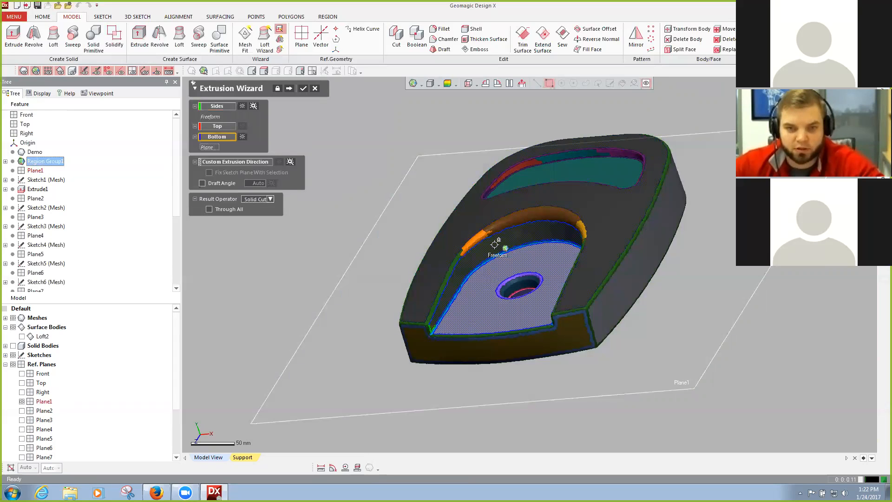
pyautogui.click(389, 208)
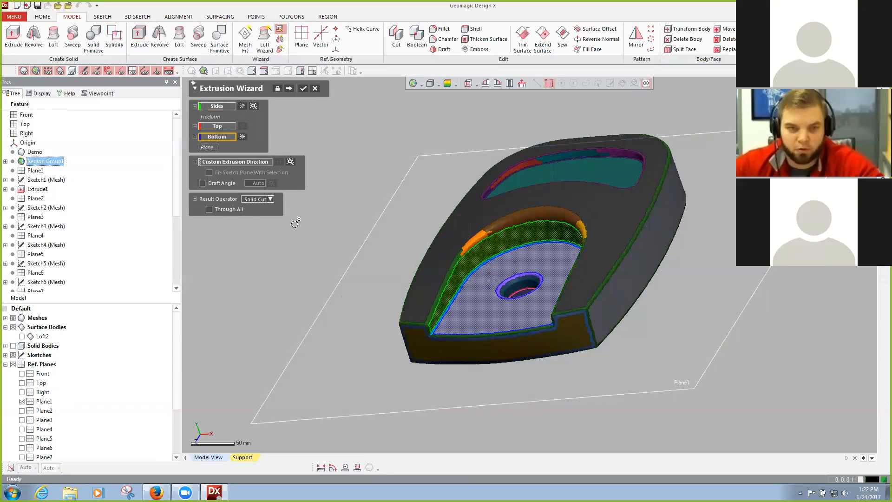
pyautogui.click(486, 284)
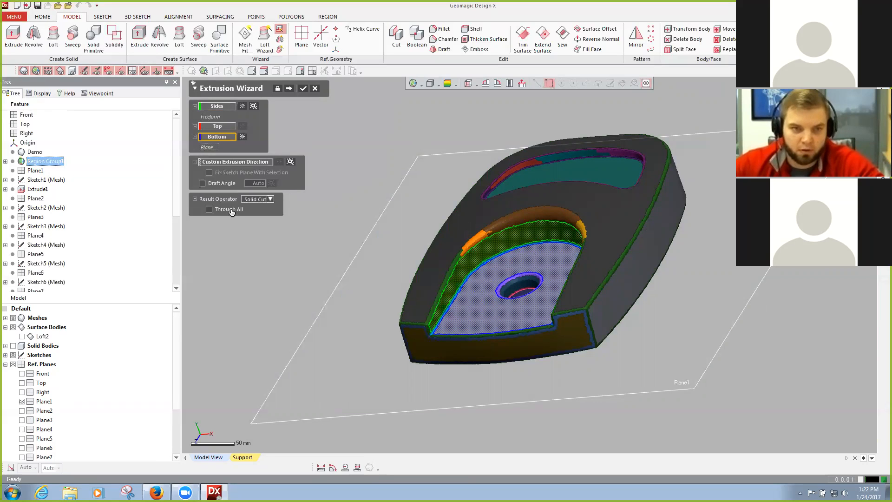
pyautogui.click(289, 89)
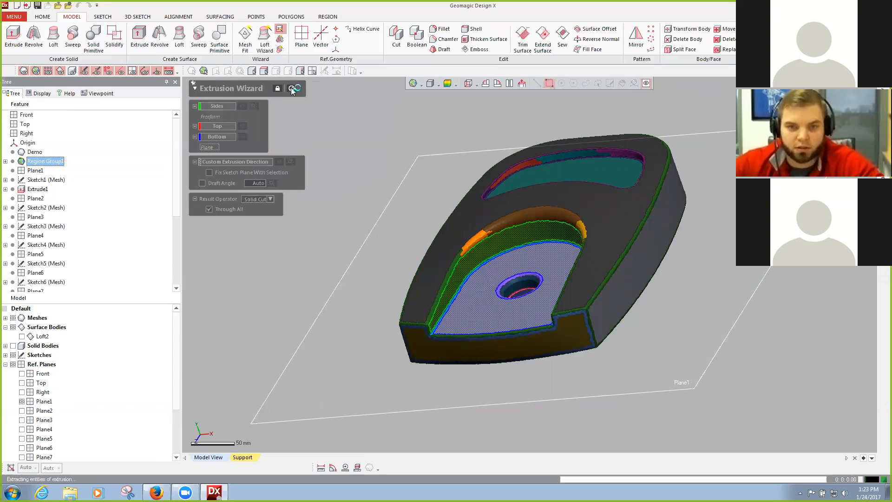
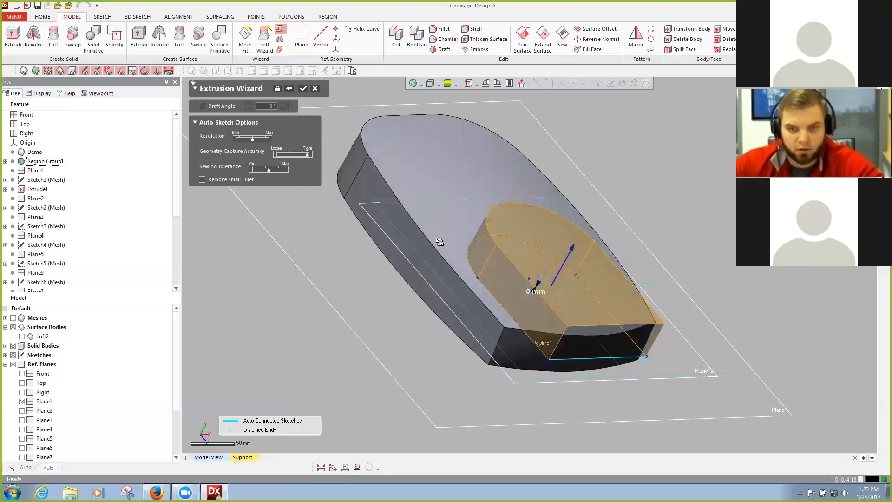
pyautogui.click(303, 88)
# Review the wizard's Plane12, Sketch12 (Mesh) and Extrude2 (Cut) features in the feature tree.
pyautogui.moveTo(627, 288); pyautogui.dragTo(478, 258, button='right')
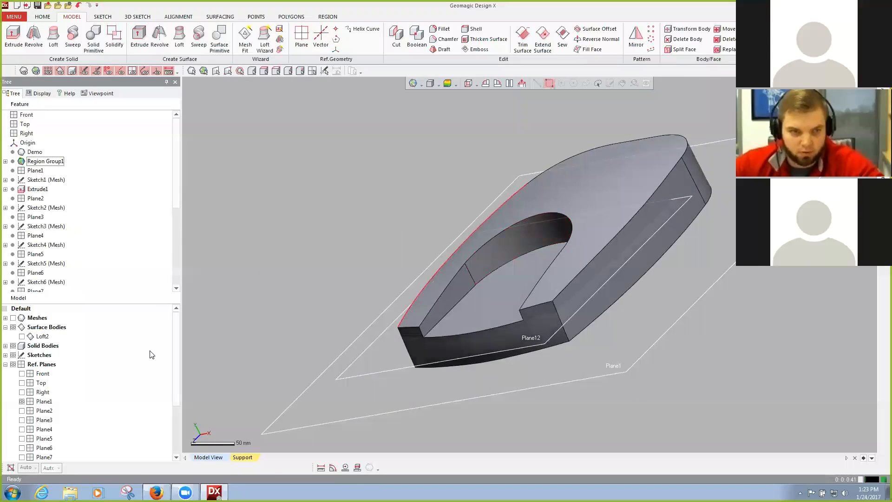
pyautogui.moveTo(175, 207); pyautogui.dragTo(177, 286)
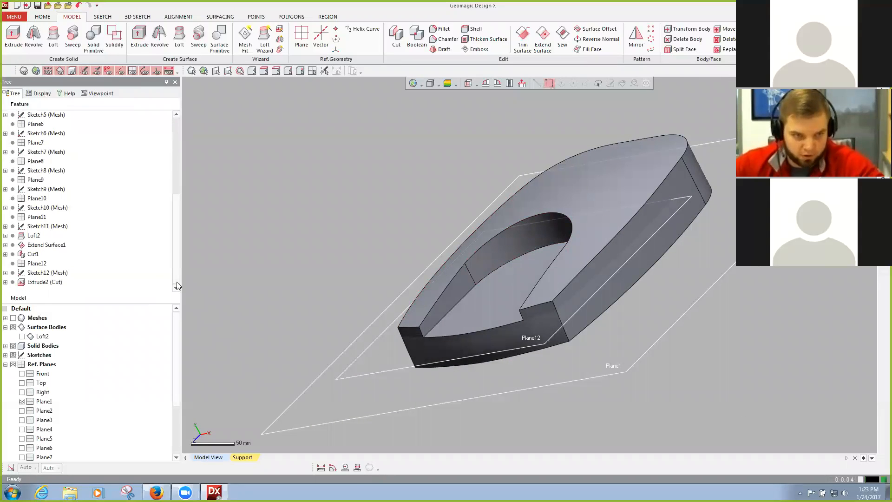
pyautogui.click(37, 264)
pyautogui.click(44, 273)
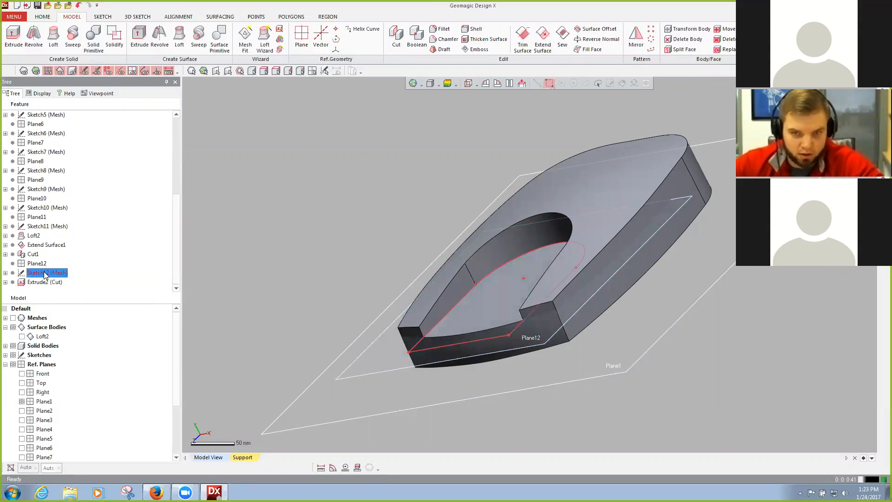
pyautogui.click(44, 282)
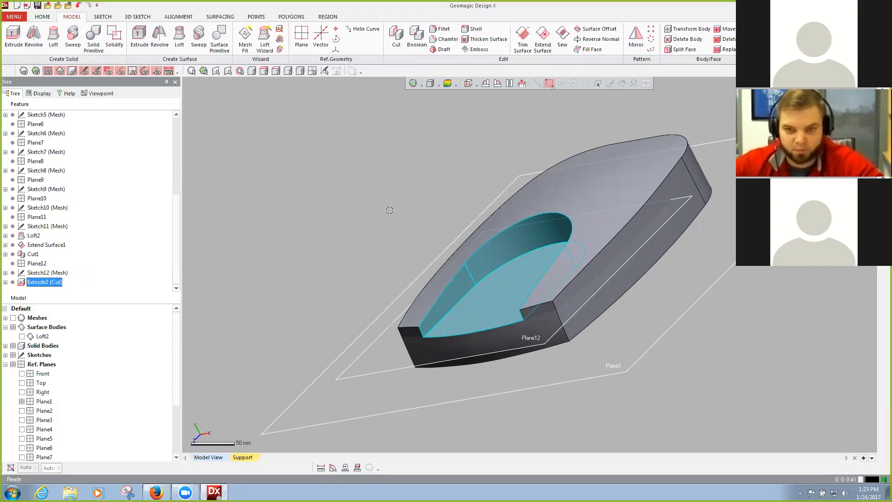
# Open Sketch12 (Mesh) for editing, viewed normal to its plane, and make the arc tangent to the left vertical line.
pyautogui.click(60, 275)
pyautogui.rightClick(59, 274)
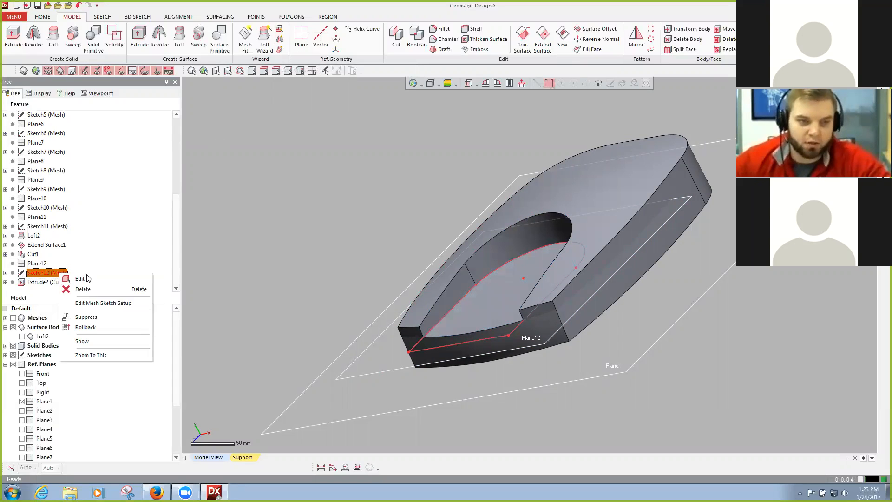
pyautogui.click(89, 279)
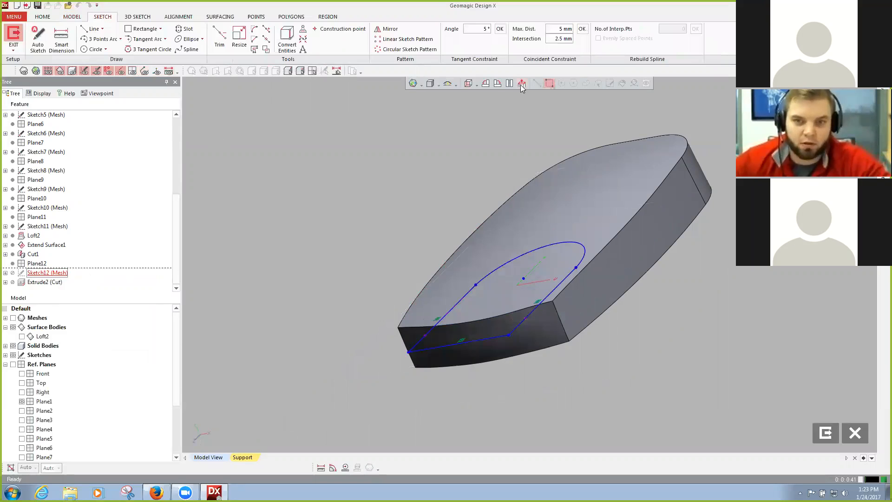
pyautogui.click(521, 84)
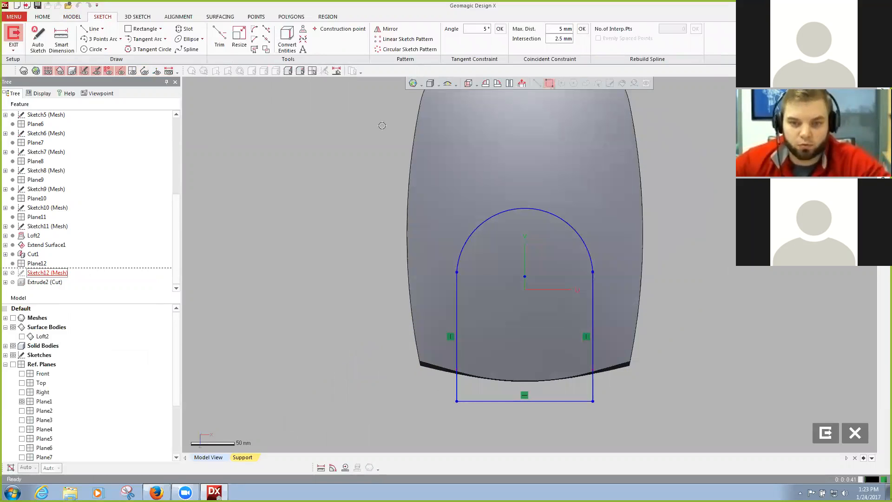
pyautogui.click(461, 275)
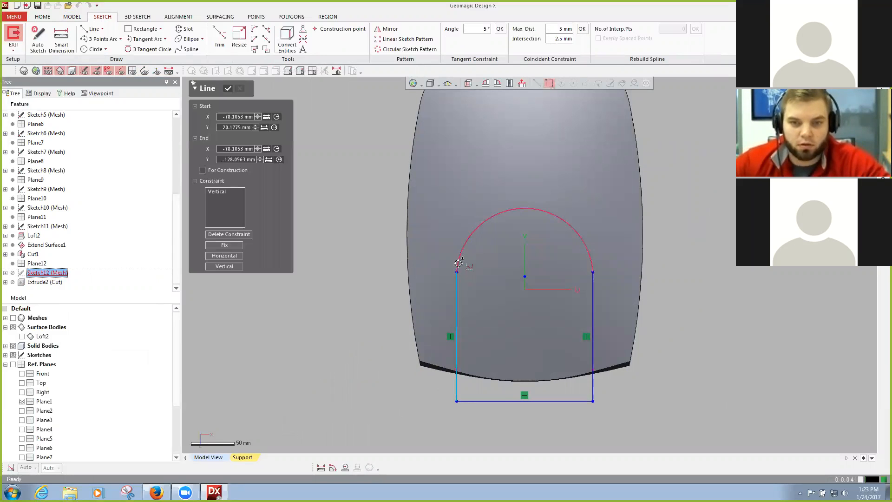
pyautogui.click(231, 172)
pyautogui.click(348, 199)
# Make the arc tangent to the right vertical line and exit the sketch to rebuild the pocket cut.
pyautogui.doubleClick(593, 275)
pyautogui.keyDown('ctrl'); pyautogui.click(591, 266); pyautogui.keyUp('ctrl')
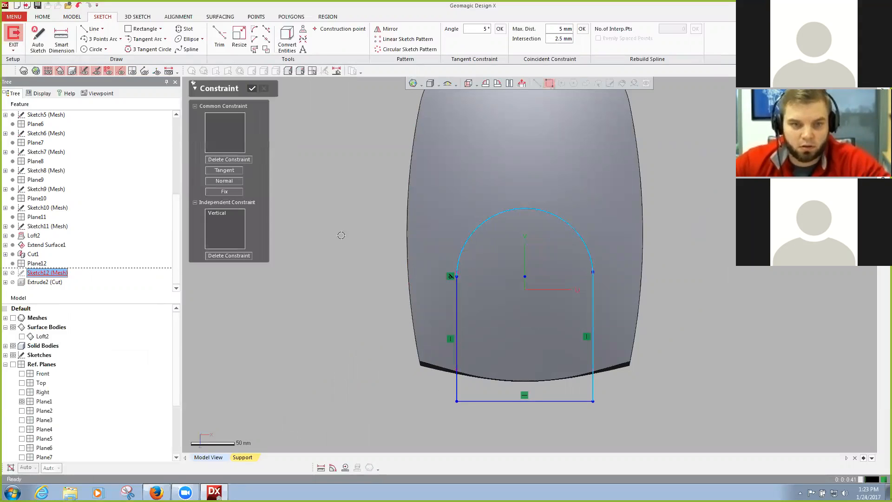
pyautogui.click(234, 171)
pyautogui.click(251, 89)
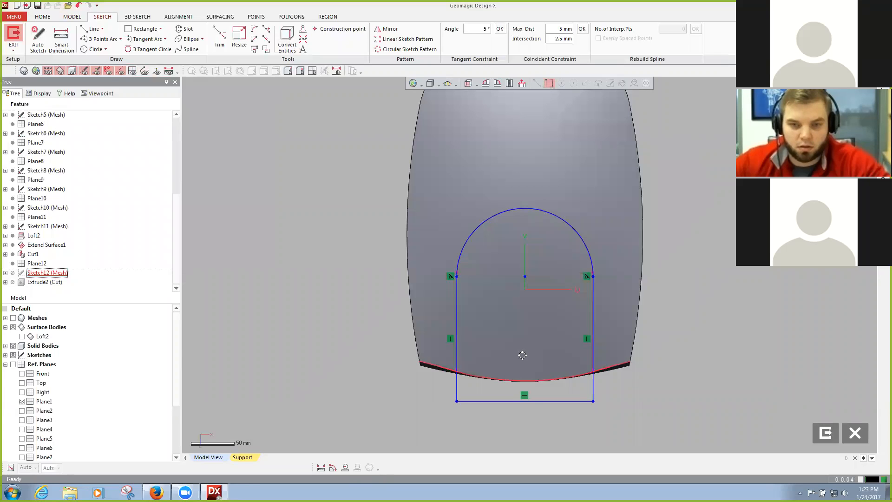
pyautogui.click(826, 433)
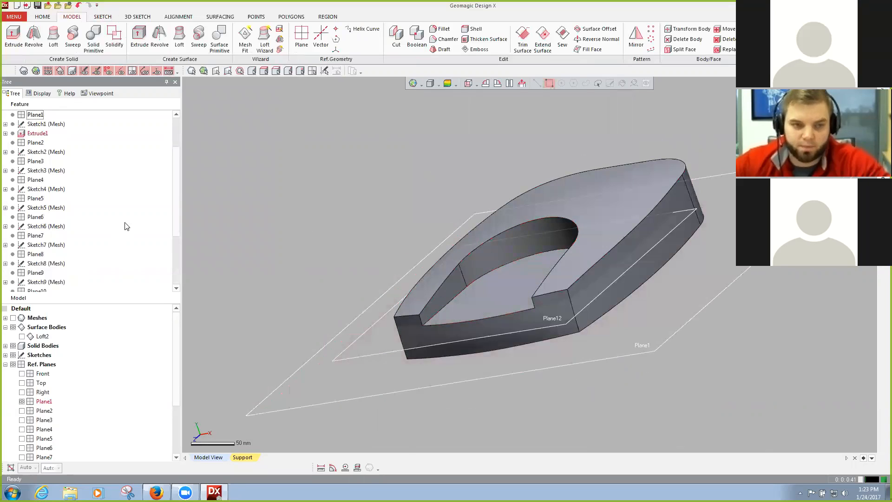
# Display the deviation colour map on the solid body and examine the pocket walls, floor and outer faces.
pyautogui.moveTo(176, 208); pyautogui.dragTo(181, 270)
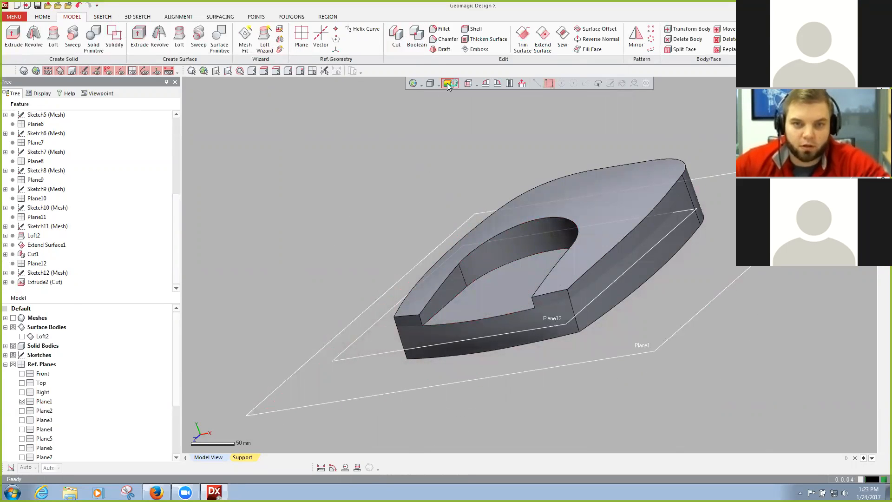
pyautogui.moveTo(418, 245); pyautogui.dragTo(421, 229, button='right')
pyautogui.scroll(2, 506, 261)
pyautogui.moveTo(506, 260); pyautogui.dragTo(667, 279, button='right')
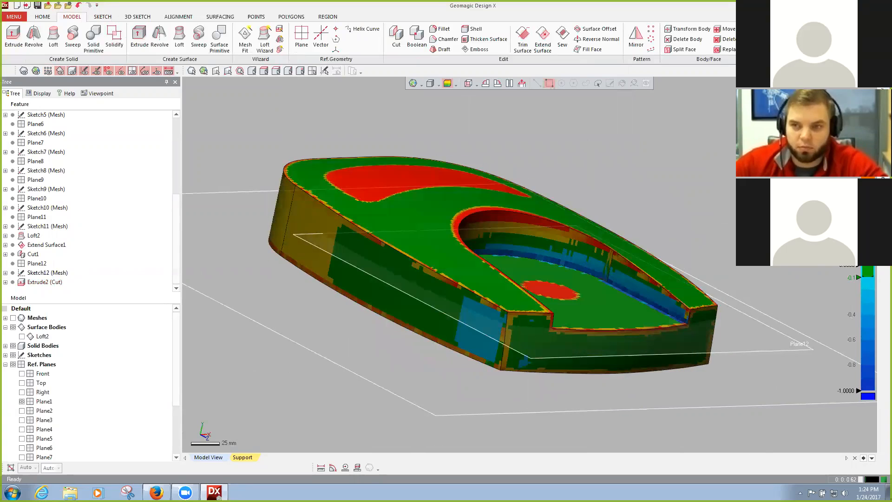
pyautogui.moveTo(883, 182)
pyautogui.moveTo(823, 331); pyautogui.dragTo(853, 330)
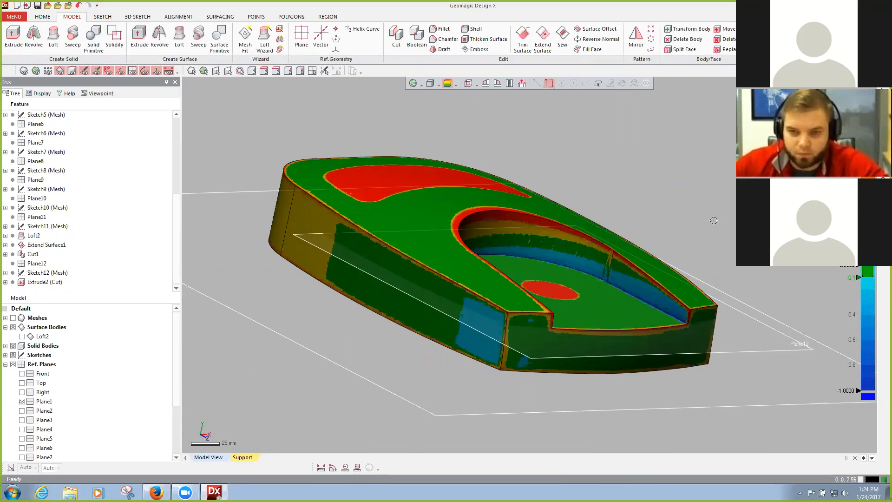
pyautogui.moveTo(538, 244); pyautogui.dragTo(340, 161, button='right')
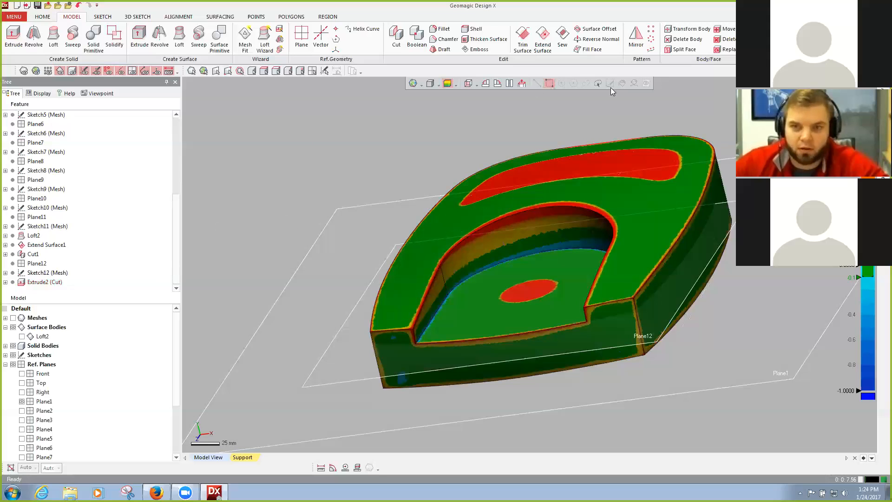
# With the deviation map off and the scan mesh shown, open Sketch12 (Mesh)'s mesh sketch setup and review its list of offset sections.
pyautogui.click(447, 83)
pyautogui.click(42, 275)
pyautogui.rightClick(50, 273)
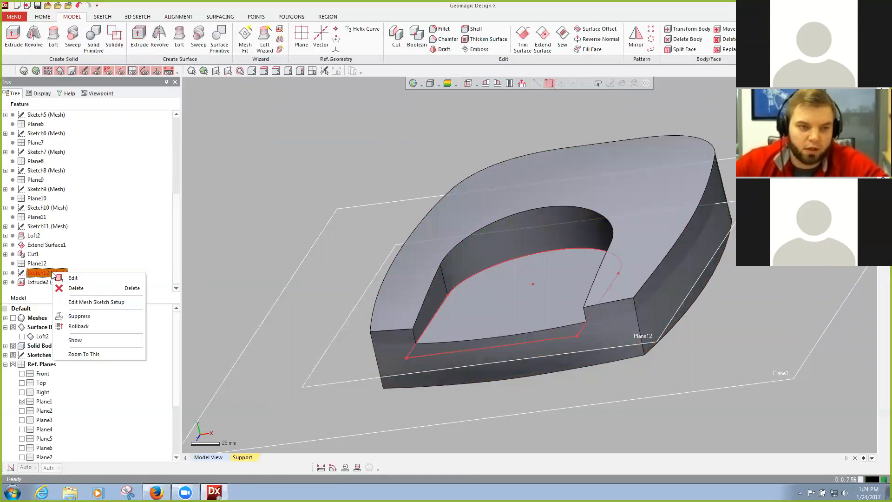
pyautogui.click(93, 302)
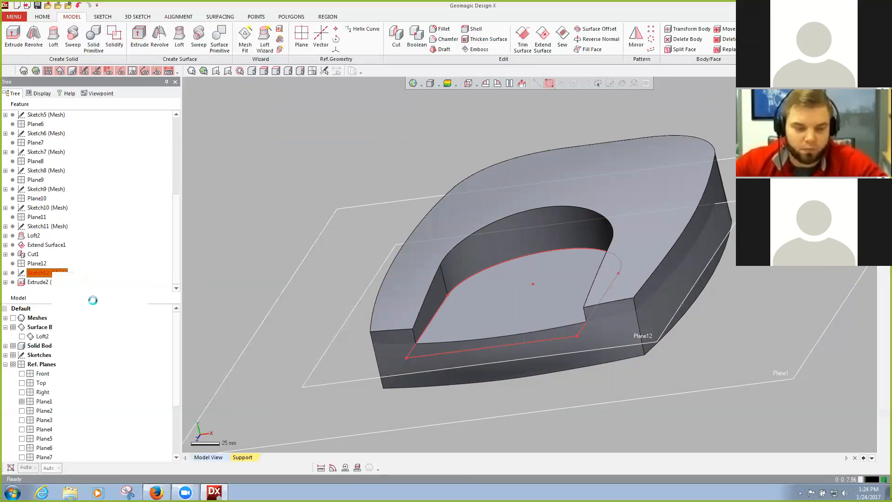
pyautogui.click(72, 71)
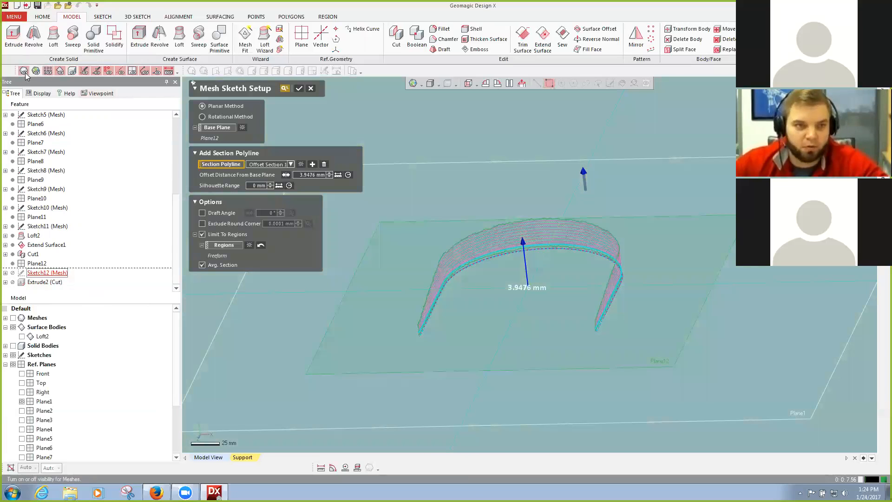
pyautogui.click(24, 72)
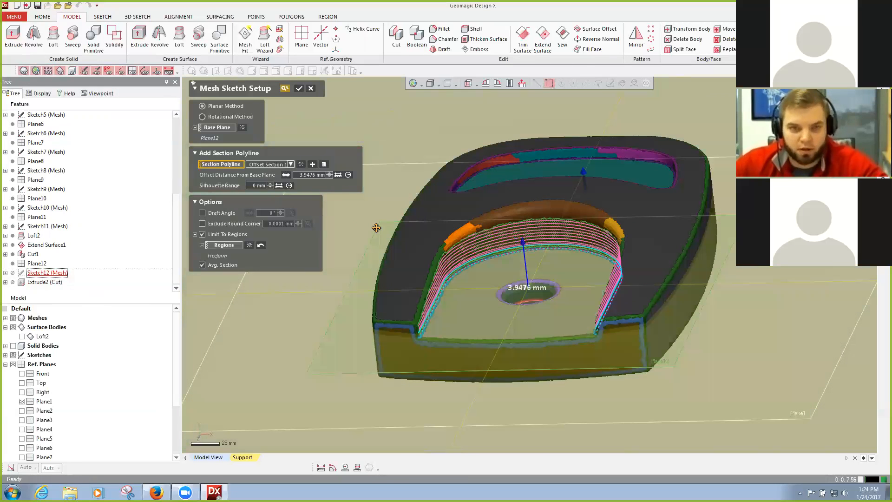
pyautogui.click(290, 165)
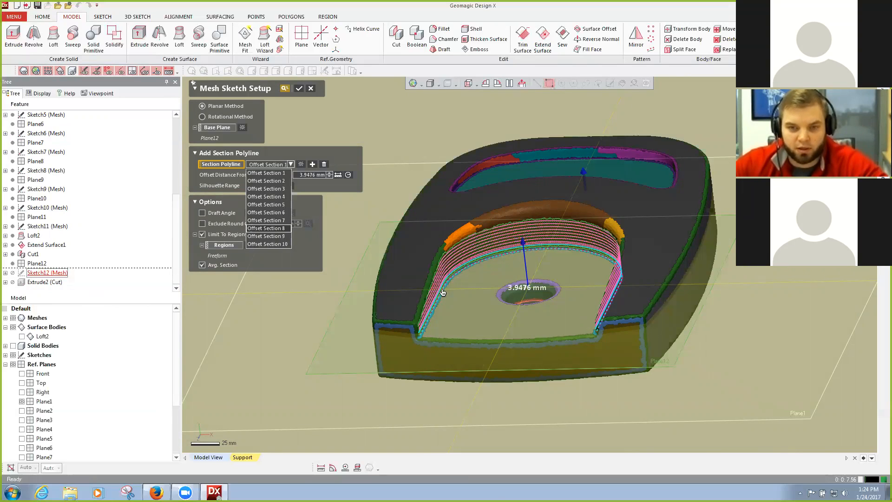
pyautogui.click(337, 151)
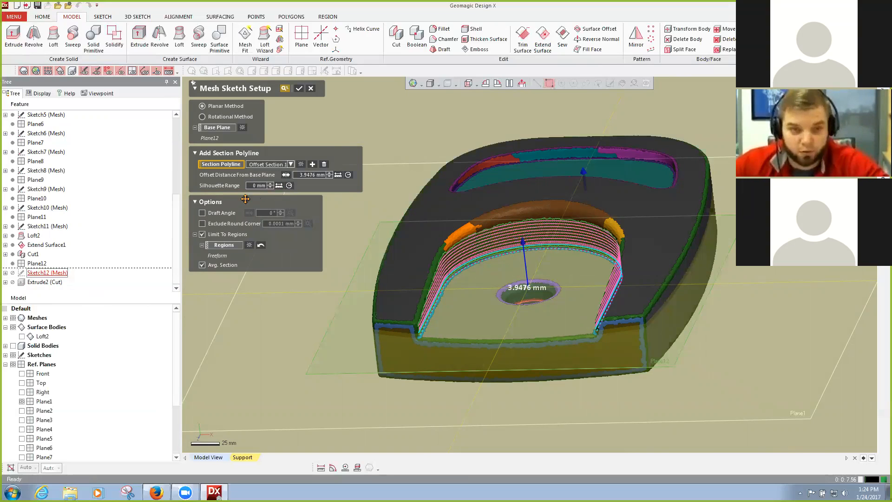
# Enable the draft angle option in the mesh sketch setup, estimate the angle from the mesh, set it to 1° and apply.
pyautogui.click(219, 213)
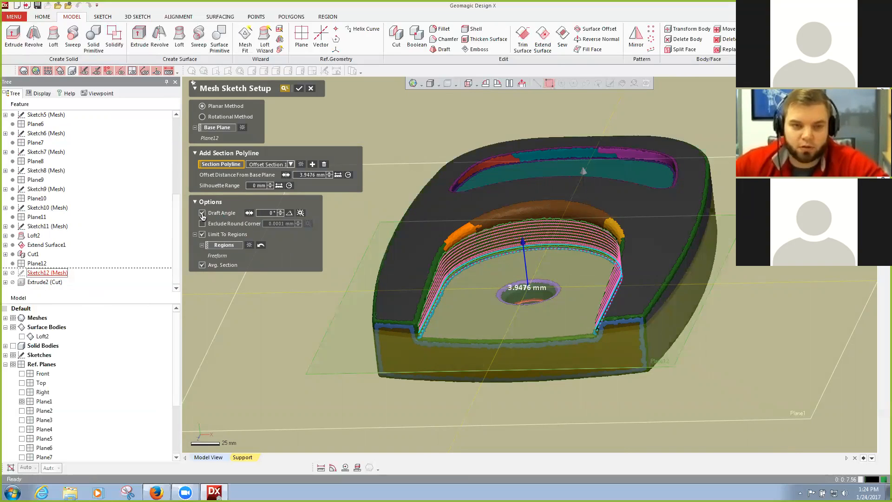
pyautogui.click(301, 214)
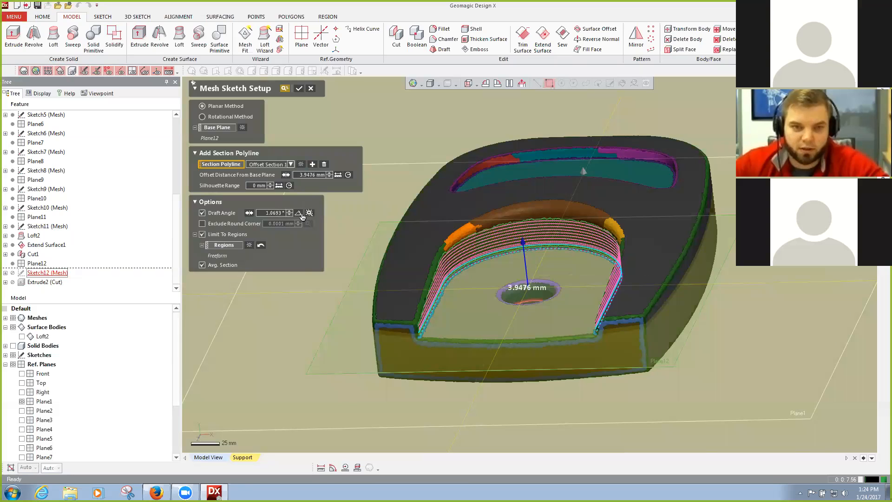
pyautogui.click(261, 214)
pyautogui.write('1')
pyautogui.press('Return')
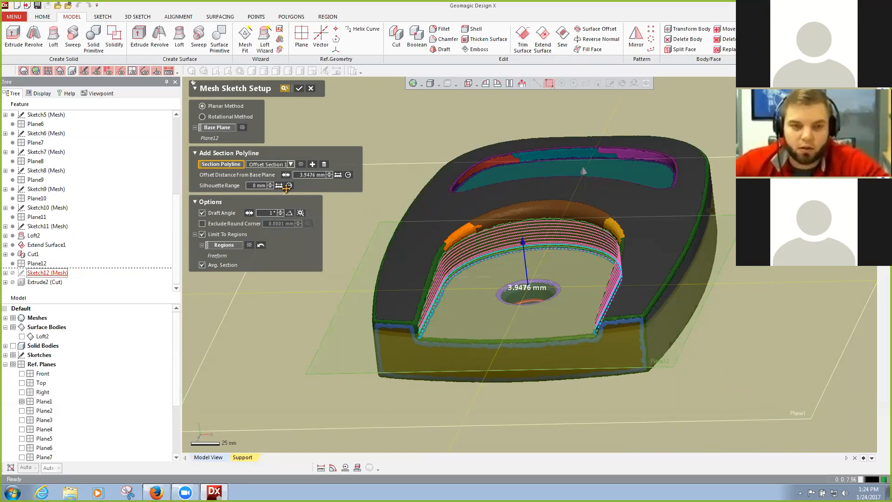
pyautogui.click(298, 89)
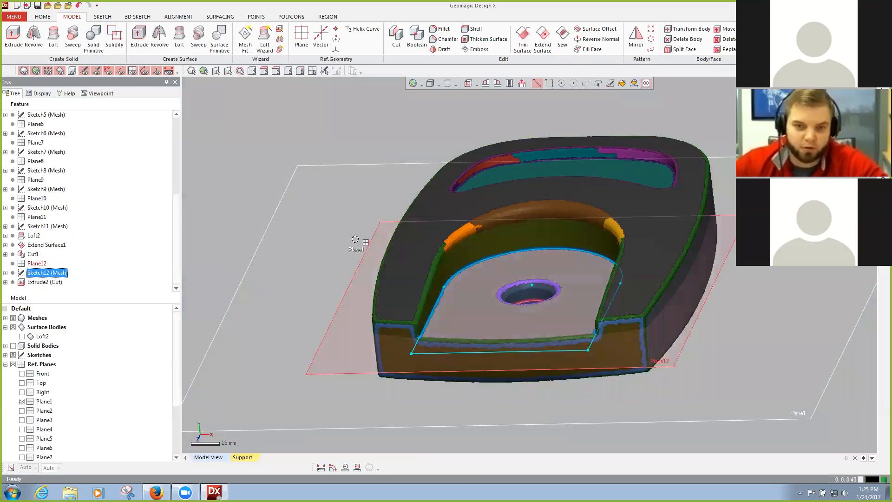
# Open Sketch12 (Mesh) normal to its plane with mesh and regions hidden, inspect the arched profile and its constraints, and exit.
pyautogui.rightClick(56, 274)
pyautogui.click(80, 275)
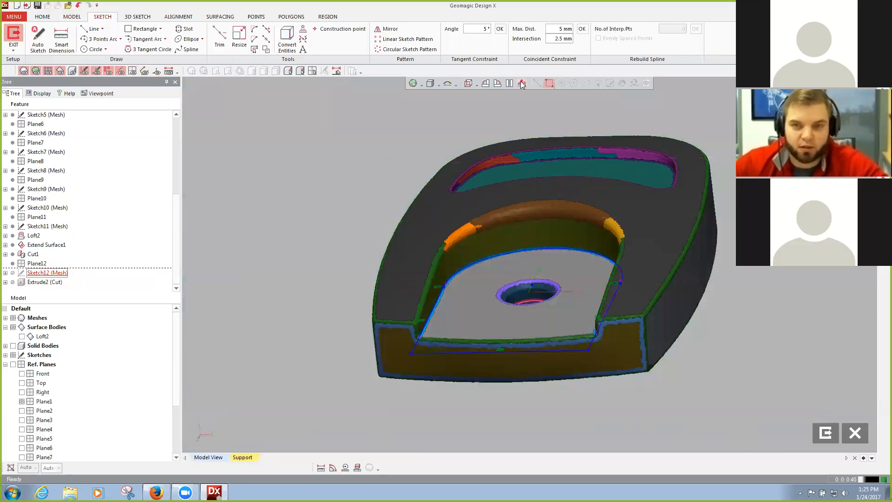
pyautogui.click(522, 83)
pyautogui.click(36, 72)
pyautogui.click(25, 69)
pyautogui.moveTo(478, 293); pyautogui.dragTo(468, 230, button='right')
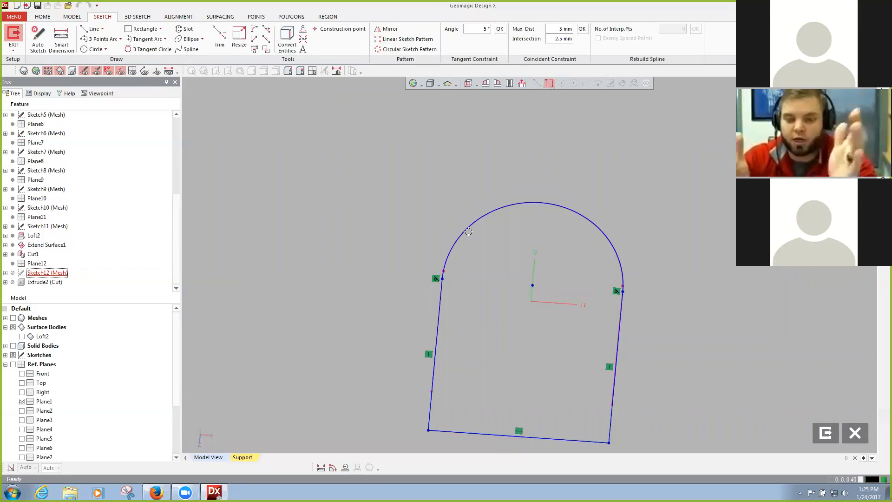
pyautogui.click(521, 83)
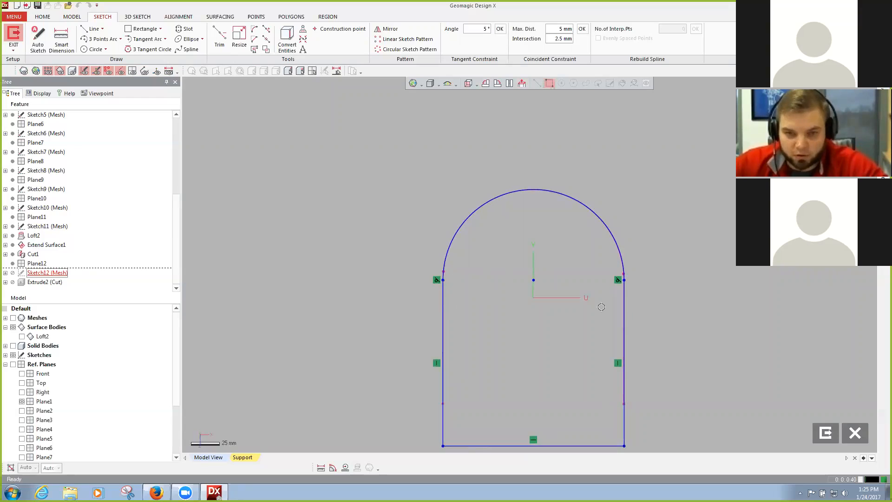
pyautogui.click(627, 310)
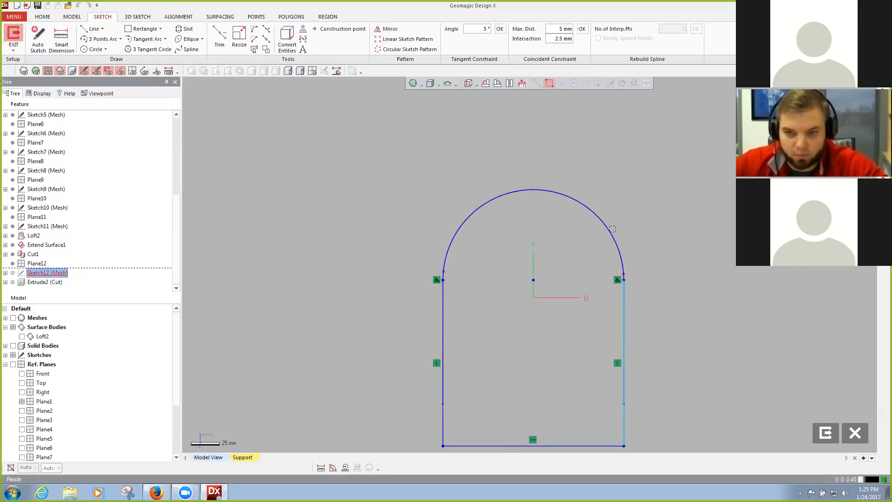
pyautogui.moveTo(443, 330); pyautogui.dragTo(444, 331)
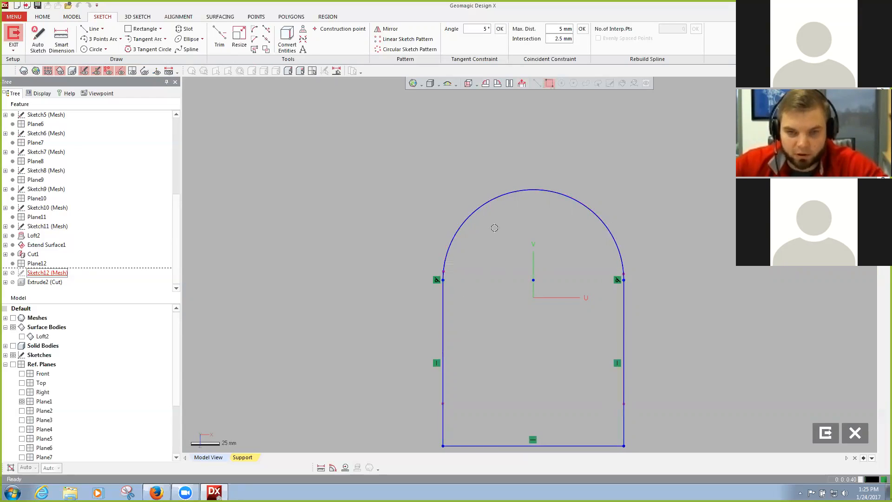
pyautogui.click(826, 432)
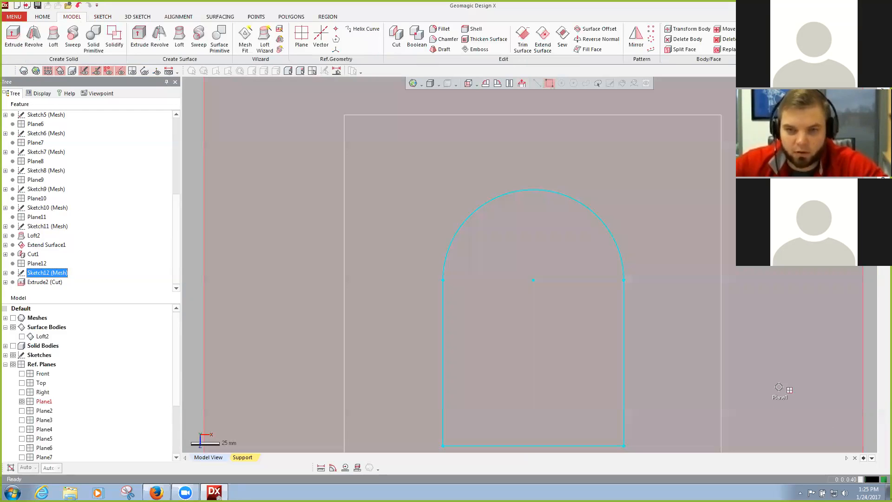
# Open Extrude2 (Cut) for editing and enable draft on its Through All direction.
pyautogui.moveTo(352, 305); pyautogui.dragTo(416, 241, button='right')
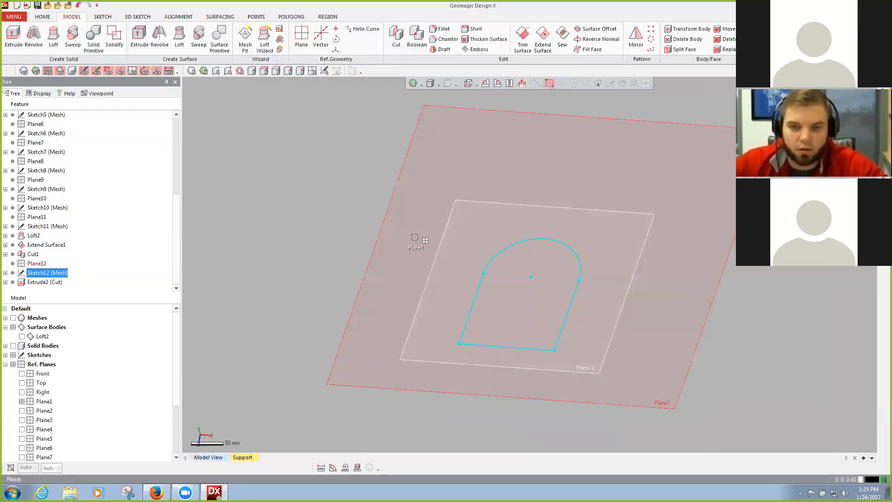
pyautogui.click(49, 281)
pyautogui.rightClick(49, 281)
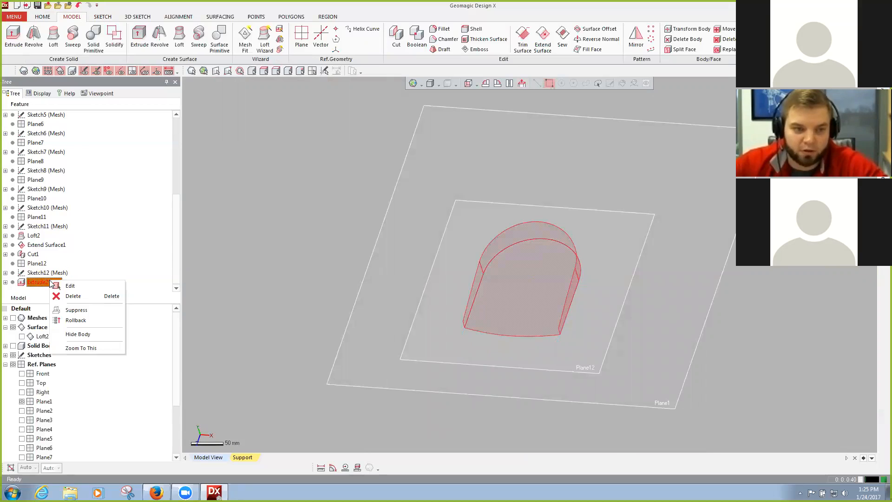
pyautogui.click(70, 286)
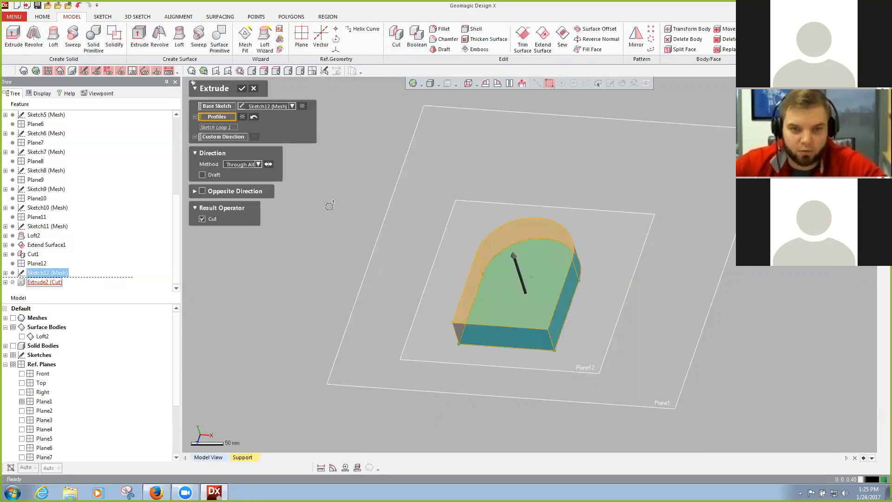
pyautogui.moveTo(361, 203); pyautogui.dragTo(311, 181, button='right')
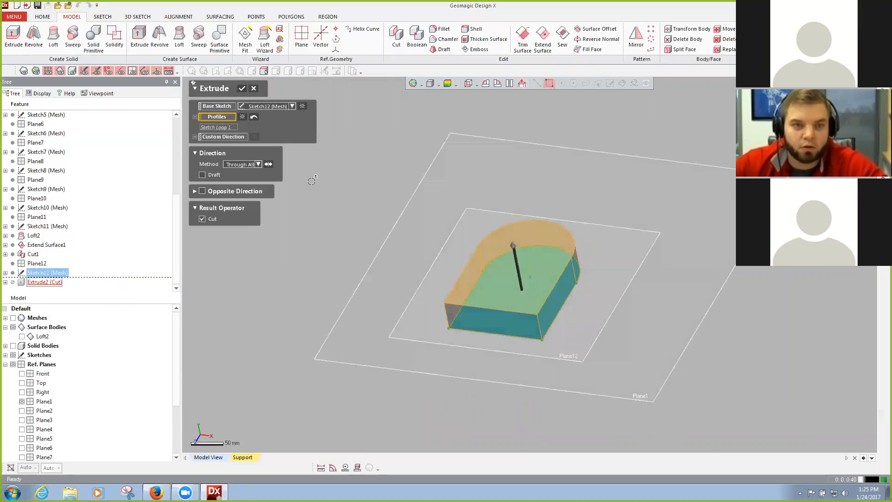
pyautogui.click(202, 175)
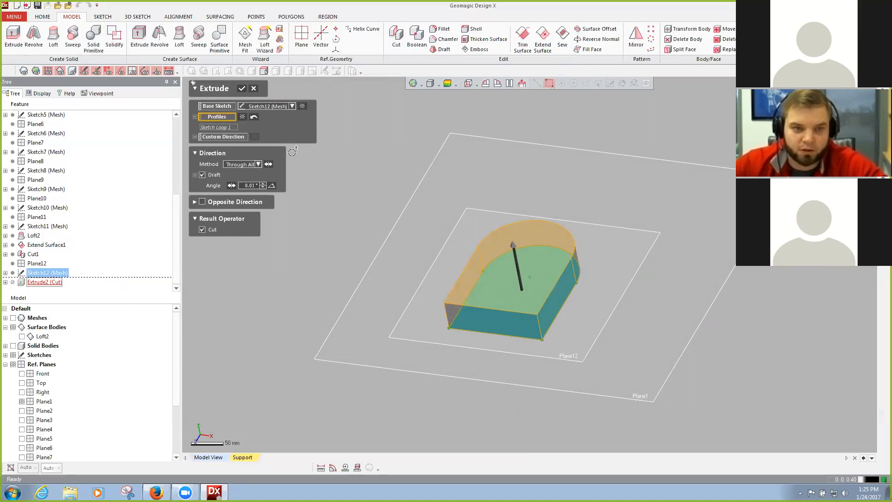
# Set the pocket cut's draft angle to 1°, reverse the draft direction and apply the extrude.
pyautogui.click(254, 186)
pyautogui.write('1')
pyautogui.press('Return')
pyautogui.scroll(3, 463, 229)
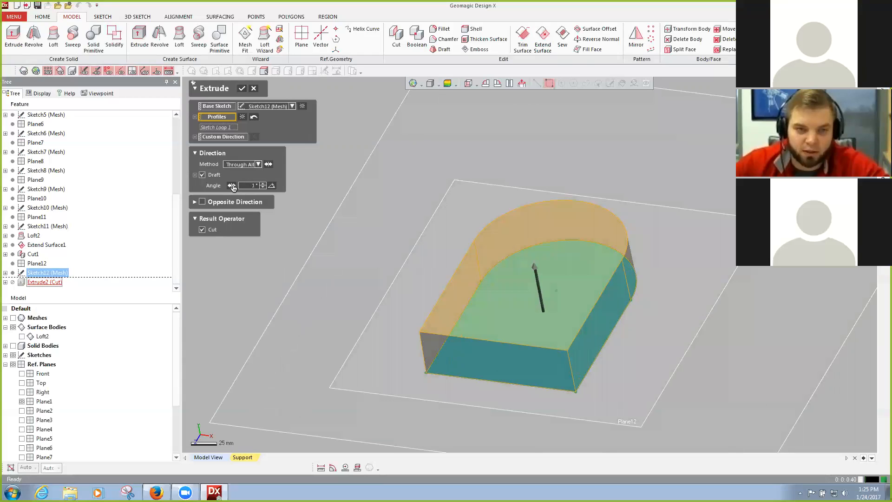
pyautogui.click(232, 186)
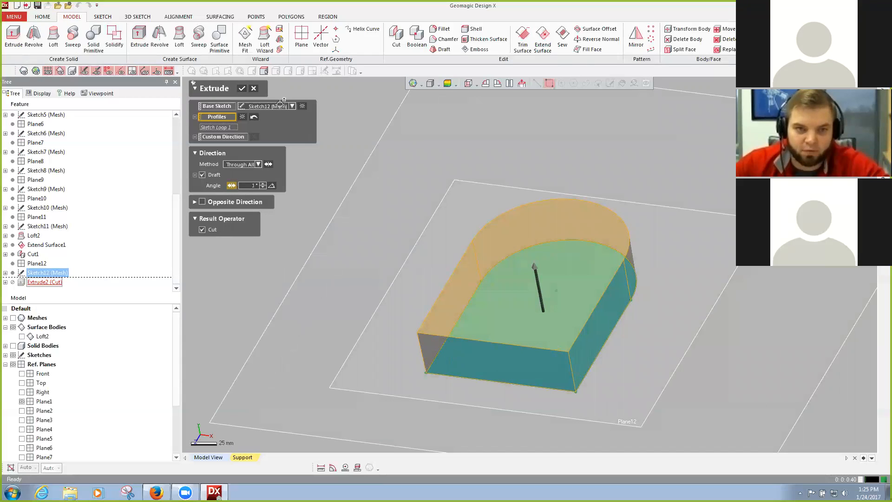
pyautogui.click(242, 89)
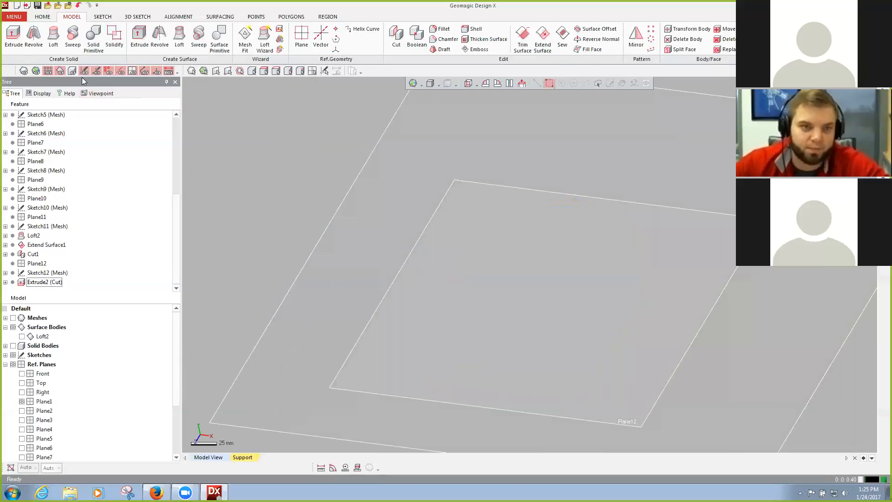
# Display the deviation colour map on the drafted solid and examine the pocket walls from several angles.
pyautogui.moveTo(512, 240); pyautogui.dragTo(548, 191, button='right')
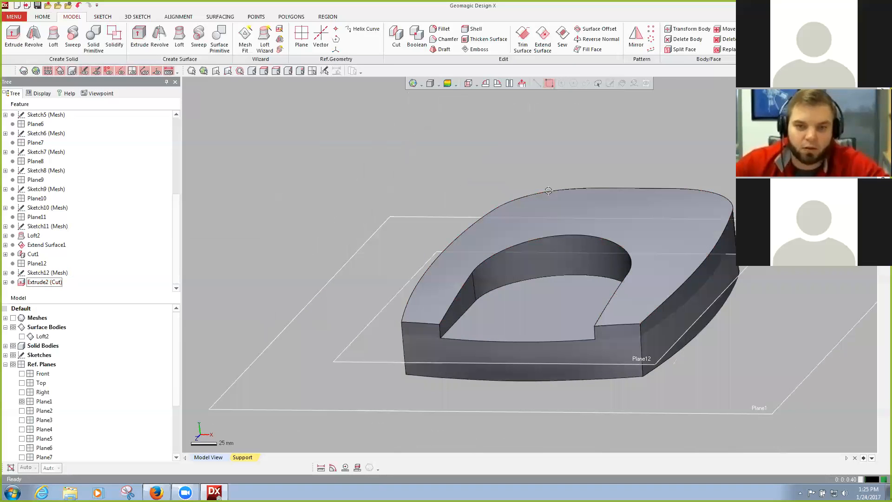
pyautogui.click(458, 86)
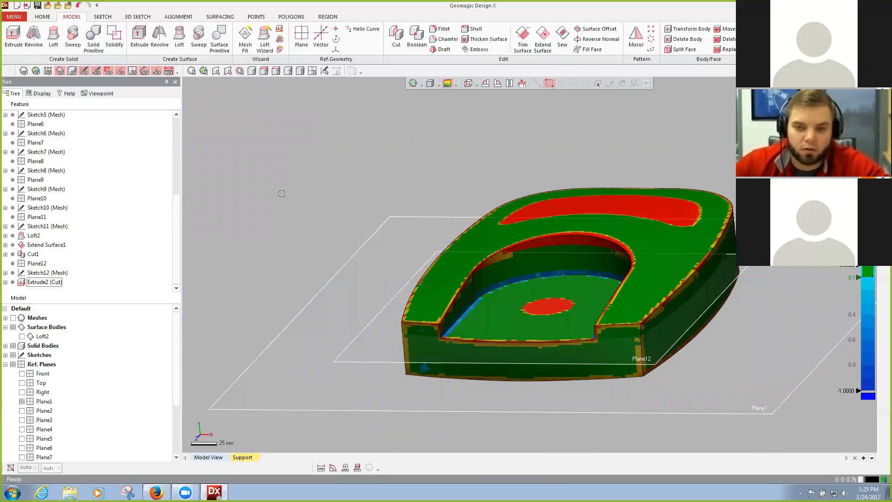
pyautogui.moveTo(575, 313); pyautogui.dragTo(586, 272, button='right')
pyautogui.moveTo(648, 268); pyautogui.dragTo(659, 268, button='right')
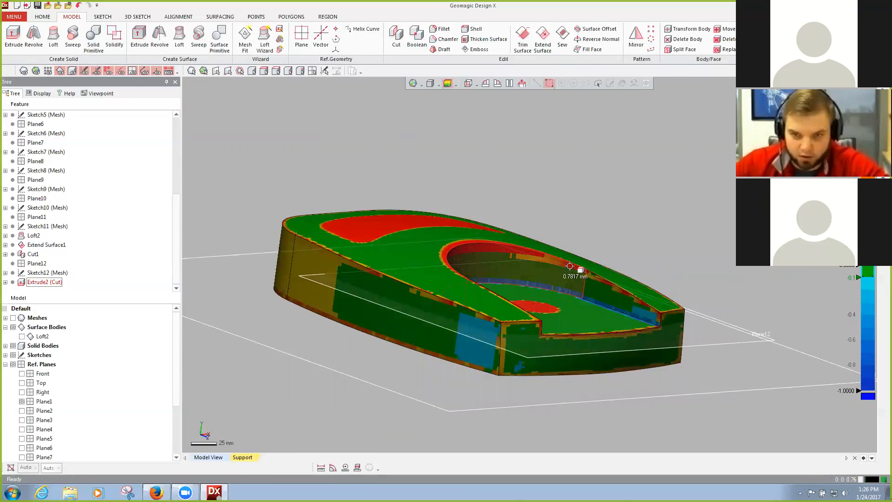
pyautogui.moveTo(731, 237); pyautogui.dragTo(516, 254, button='right')
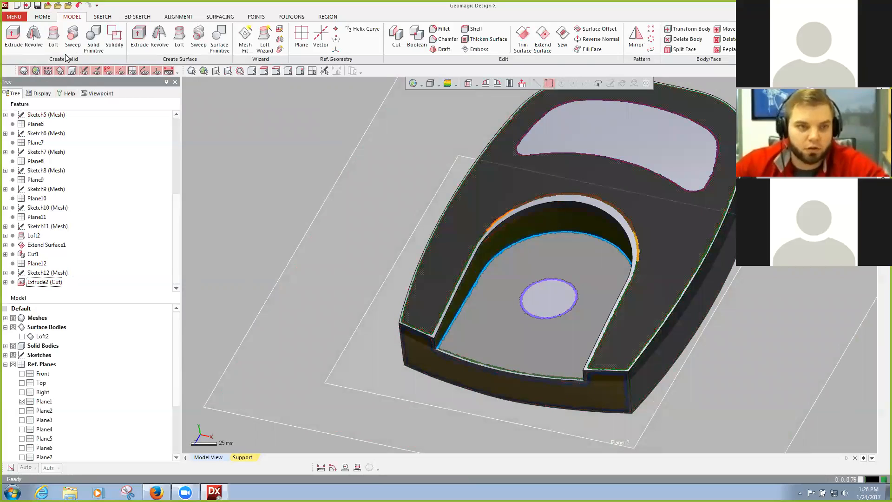
# Hide the solid body and start the Revolution Wizard with the round hole's wall and floor regions as targets.
pyautogui.click(71, 71)
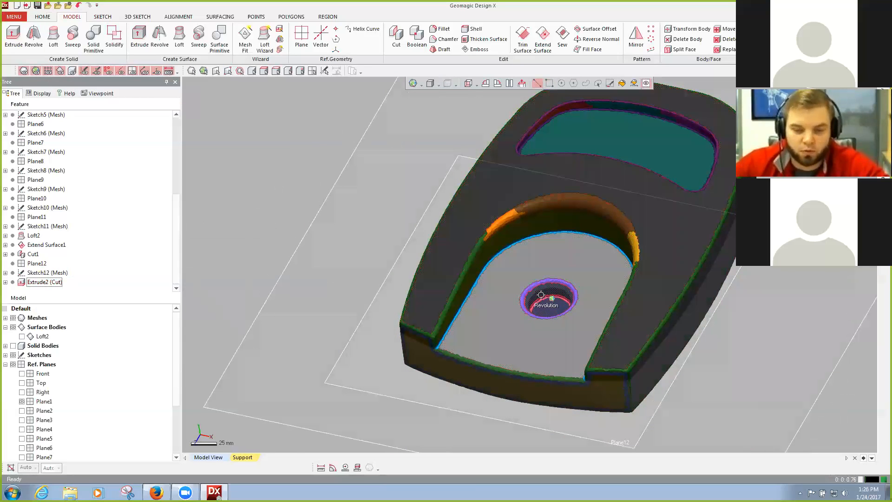
pyautogui.scroll(5, 531, 309)
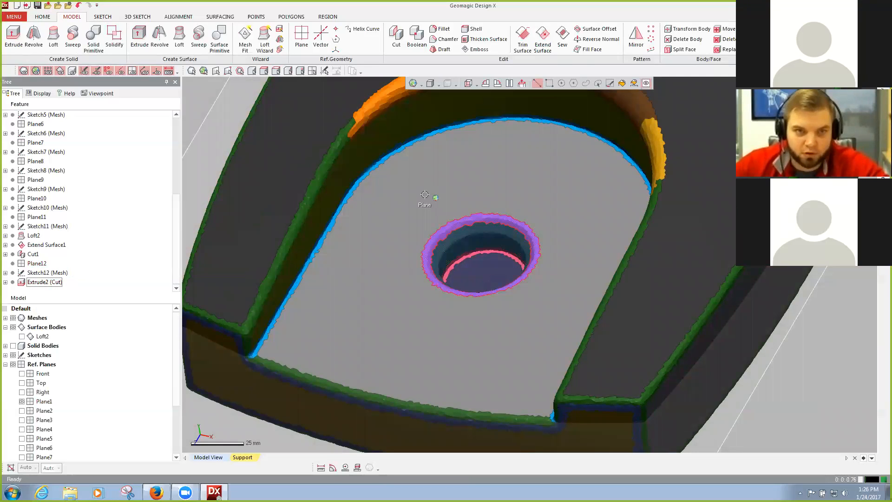
pyautogui.click(279, 40)
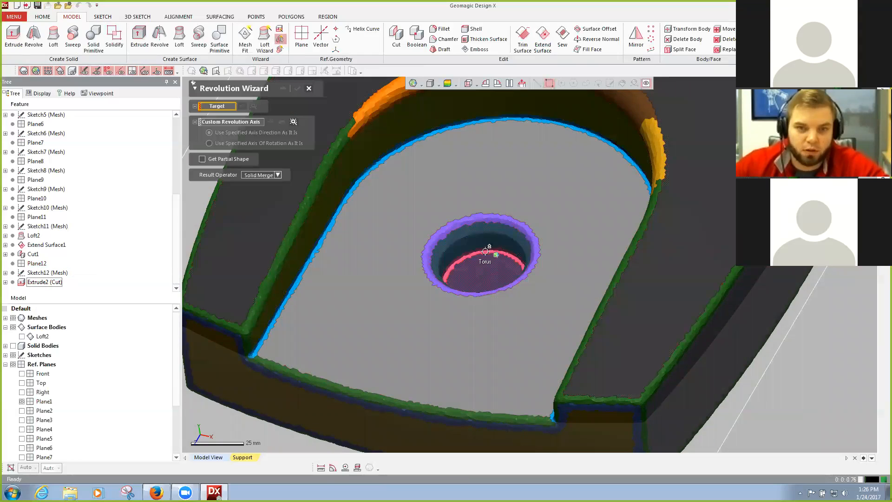
pyautogui.click(483, 236)
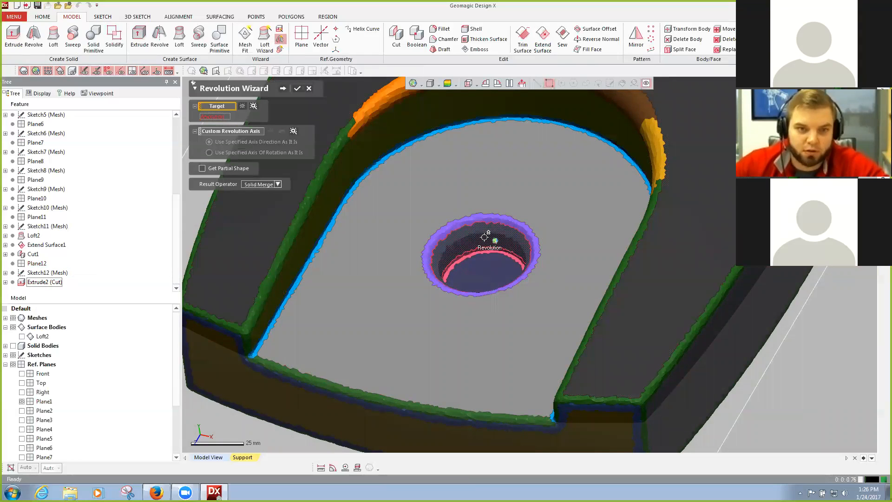
pyautogui.click(481, 263)
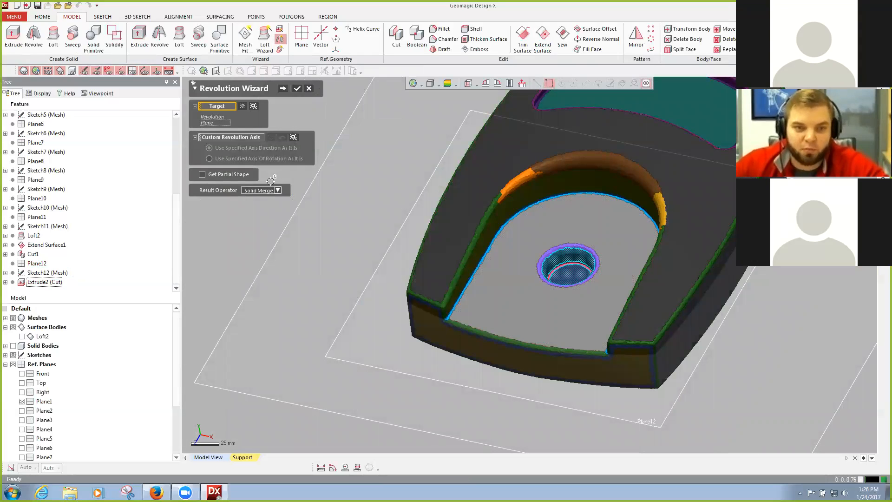
# Set the revolution's result operator to Solid Cut and advance to the preview of the fitted profile.
pyautogui.click(262, 192)
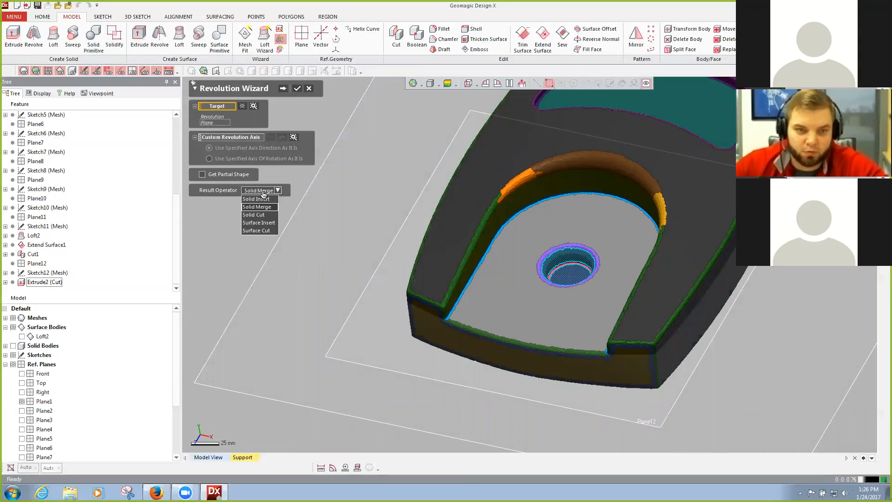
pyautogui.click(272, 215)
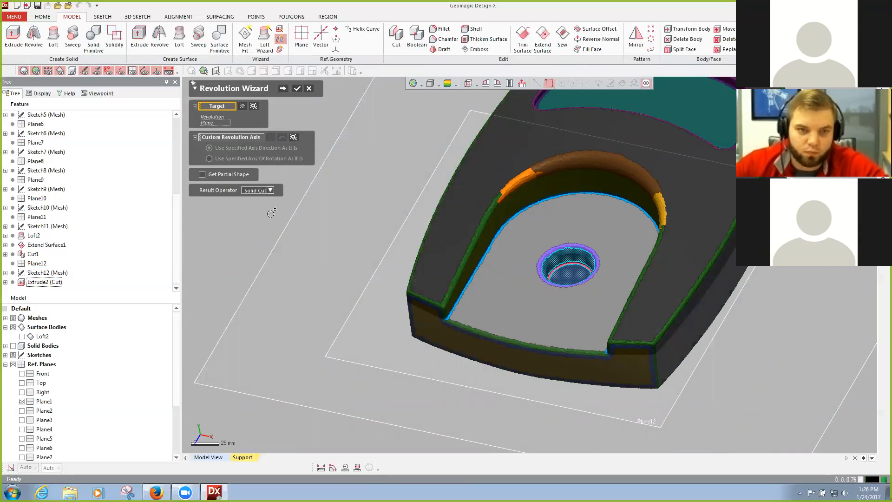
pyautogui.click(282, 89)
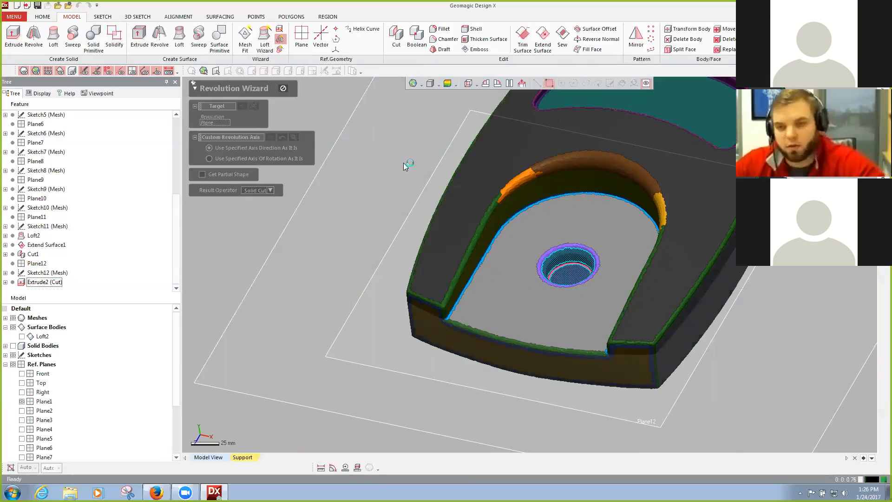
pyautogui.moveTo(596, 269)
pyautogui.mouseDown(button='right')
pyautogui.moveTo(654, 230)
pyautogui.moveTo(584, 269)
pyautogui.mouseUp(button='right')
pyautogui.scroll(3, 573, 266)
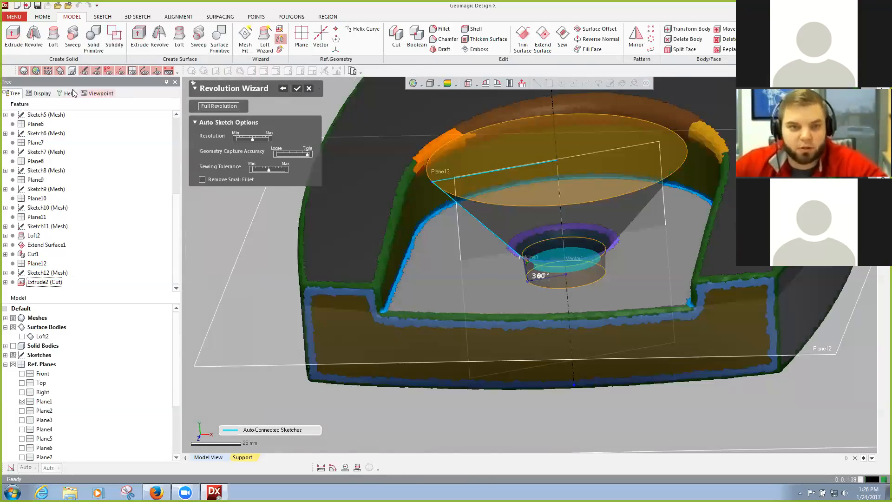
# Hide the scan mesh and set the auto sketch options to maximum resolution and tight geometry capture accuracy.
pyautogui.click(25, 70)
pyautogui.moveTo(692, 259); pyautogui.dragTo(510, 220, button='right')
pyautogui.scroll(3, 553, 246)
pyautogui.moveTo(553, 247); pyautogui.dragTo(483, 289, button='right')
pyautogui.scroll(1, 534, 277)
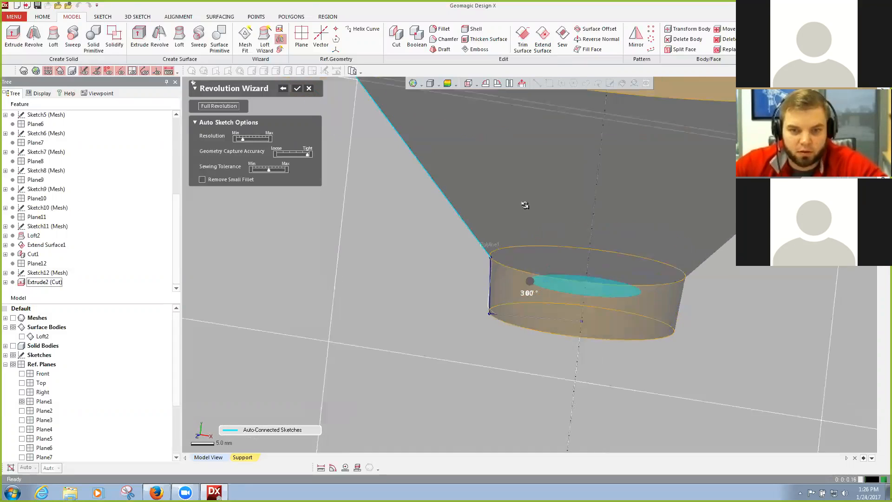
pyautogui.scroll(4, 481, 269)
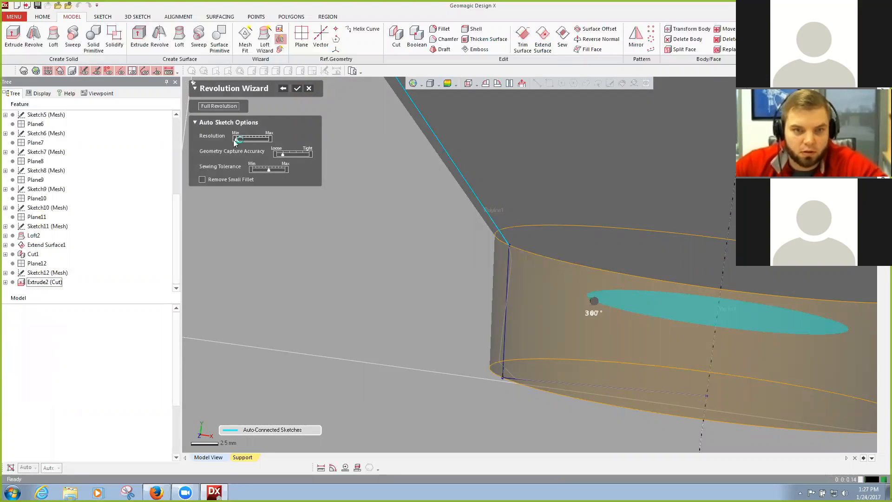
pyautogui.moveTo(425, 218); pyautogui.dragTo(453, 235, button='right')
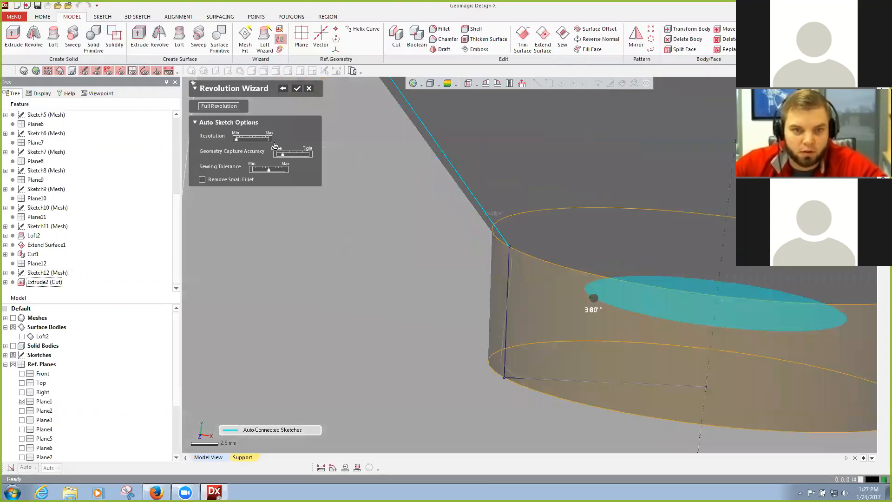
pyautogui.moveTo(268, 140); pyautogui.dragTo(243, 143)
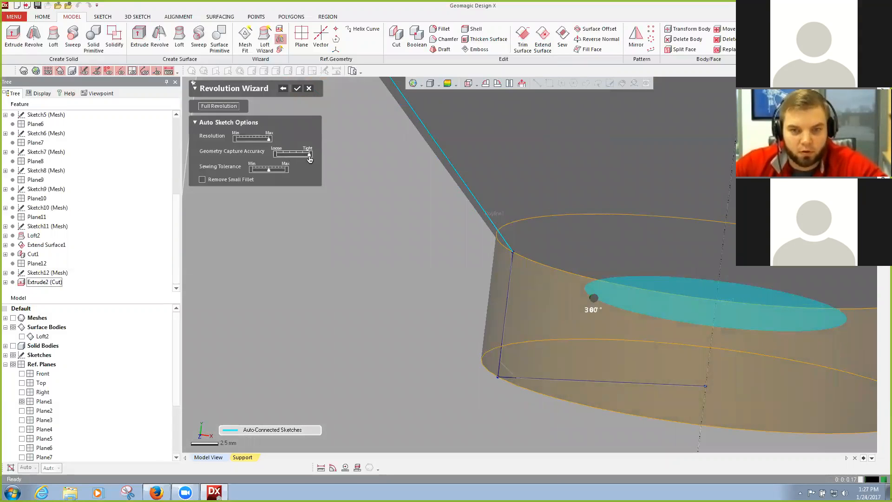
pyautogui.scroll(-4, 395, 186)
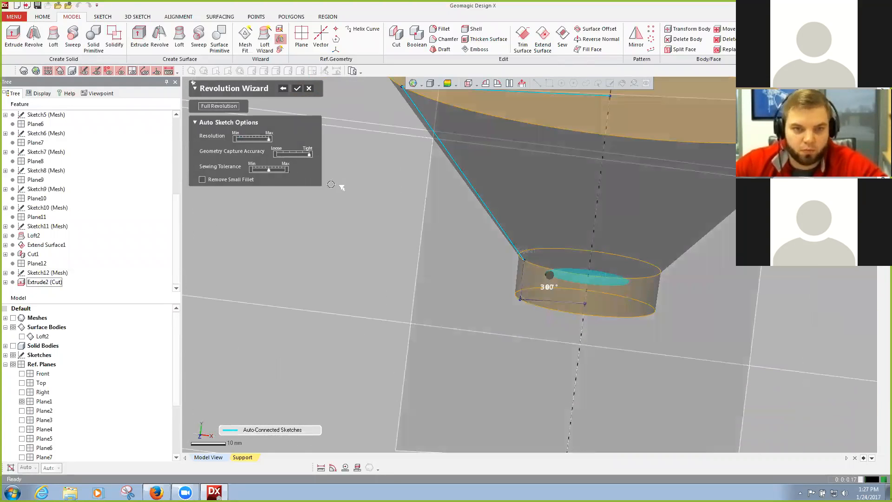
pyautogui.scroll(-3, 572, 241)
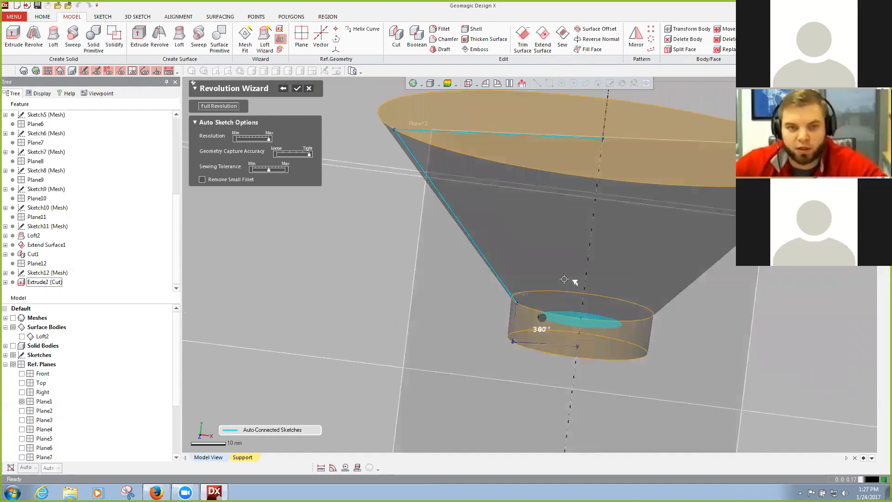
# Display the deviation colour map on the revolve preview, examine the hole's wall and floor, and turn the map off.
pyautogui.click(447, 84)
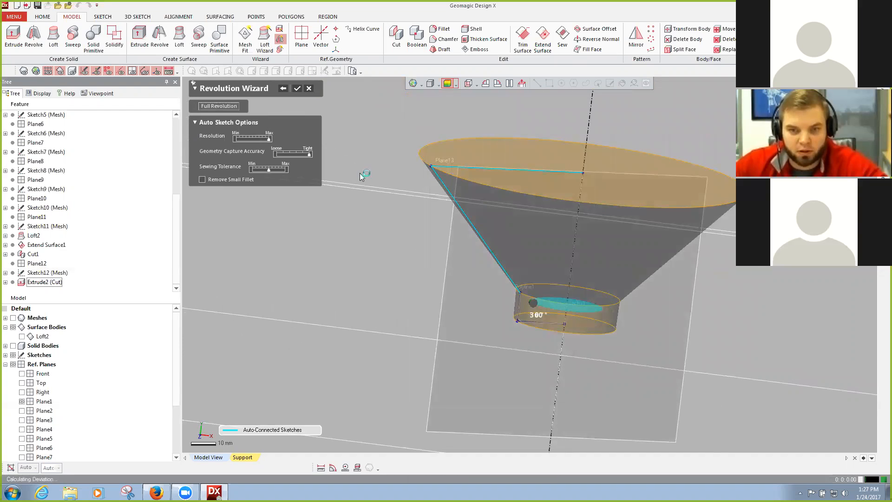
pyautogui.moveTo(522, 235); pyautogui.dragTo(588, 167, button='right')
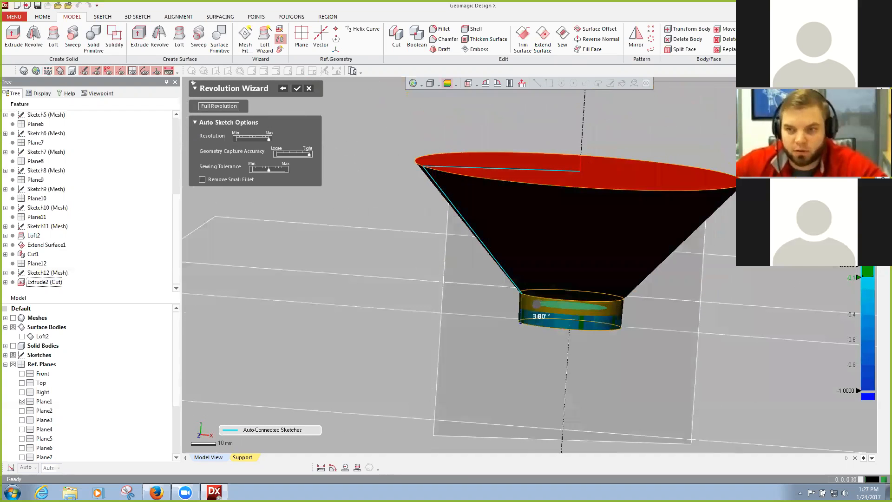
pyautogui.moveTo(882, 186)
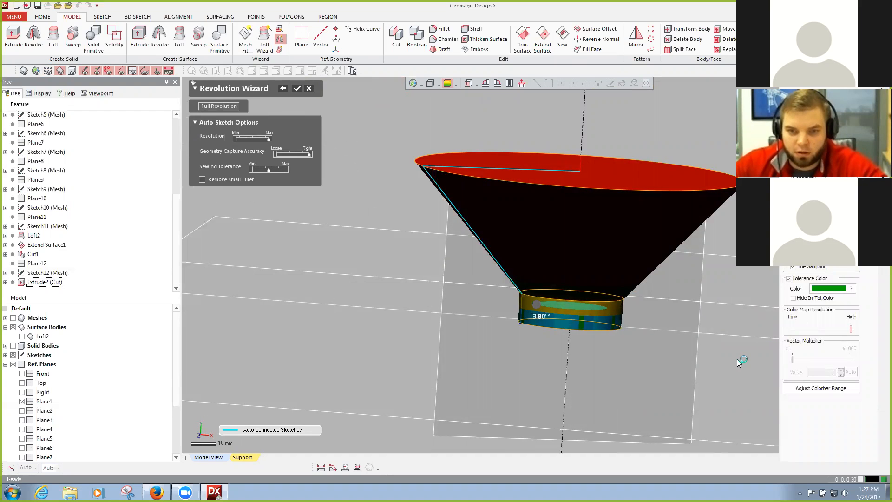
pyautogui.moveTo(737, 358); pyautogui.dragTo(643, 341, button='right')
pyautogui.scroll(3, 643, 341)
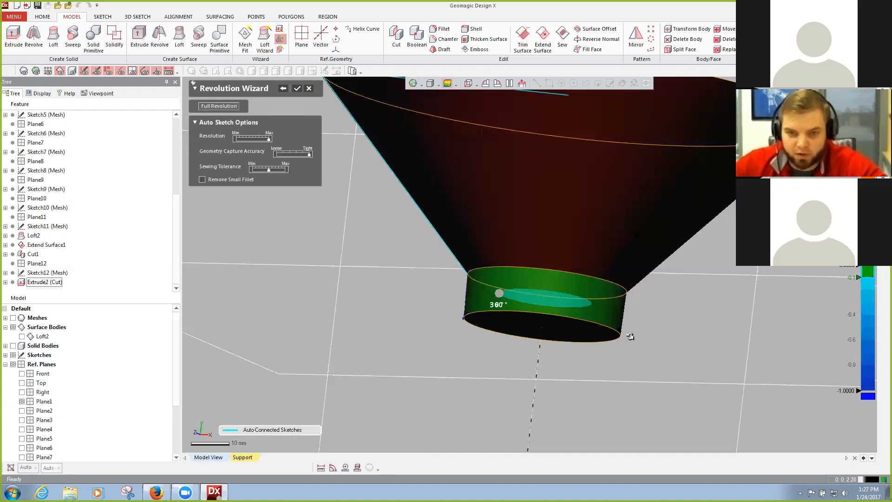
pyautogui.moveTo(652, 280); pyautogui.dragTo(554, 191, button='right')
pyautogui.click(445, 84)
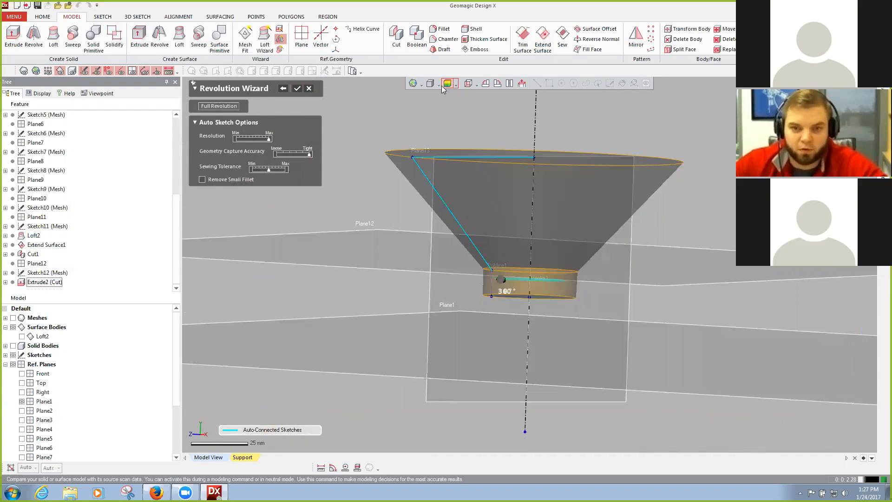
# Apply the revolved cut to the solid body to form the round hole in the pocket floor.
pyautogui.moveTo(524, 231); pyautogui.dragTo(393, 221, button='right')
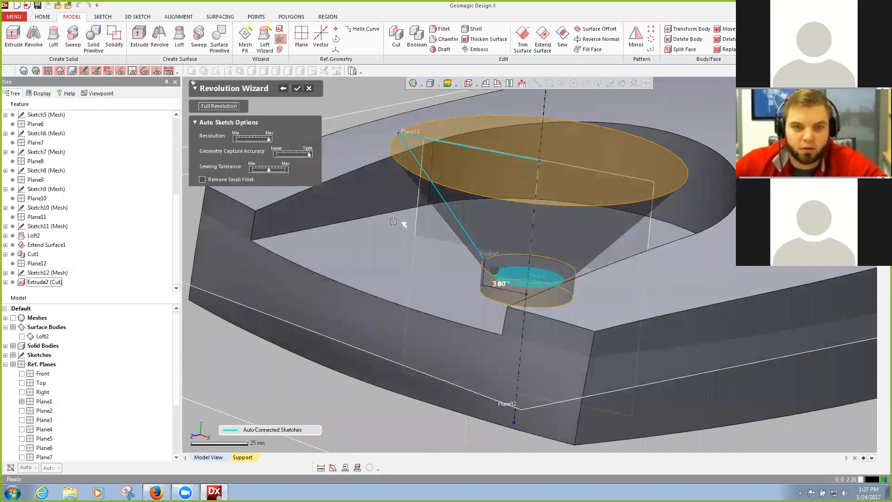
pyautogui.click(296, 90)
pyautogui.moveTo(493, 274)
pyautogui.mouseDown(button='right')
pyautogui.moveTo(474, 273)
pyautogui.moveTo(508, 279)
pyautogui.moveTo(490, 279)
pyautogui.mouseUp(button='right')
pyautogui.scroll(-2, 508, 280)
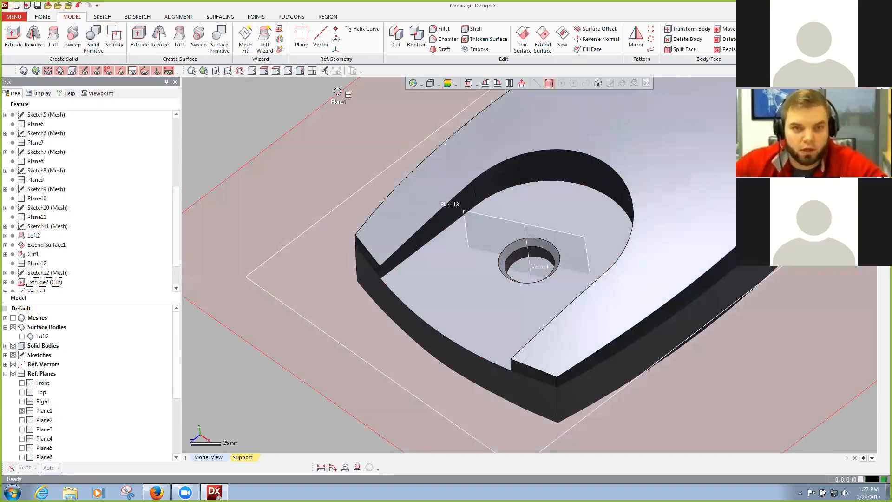
# Display the deviation colour map on the solid and examine the pocket floor and the revolved hole.
pyautogui.click(447, 83)
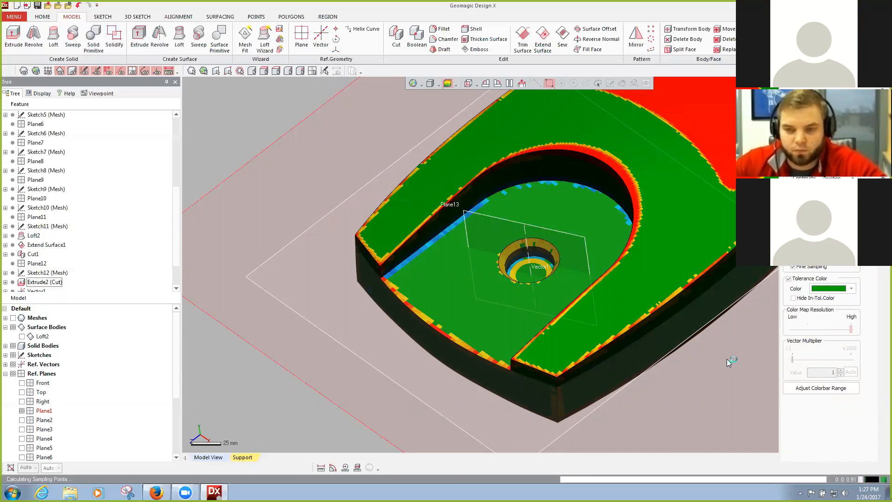
pyautogui.click(738, 389)
pyautogui.keyDown('ctrl'); pyautogui.moveTo(738, 387); pyautogui.dragTo(635, 253, button='right'); pyautogui.keyUp('ctrl')
pyautogui.scroll(-3, 704, 319)
pyautogui.scroll(5, 611, 255)
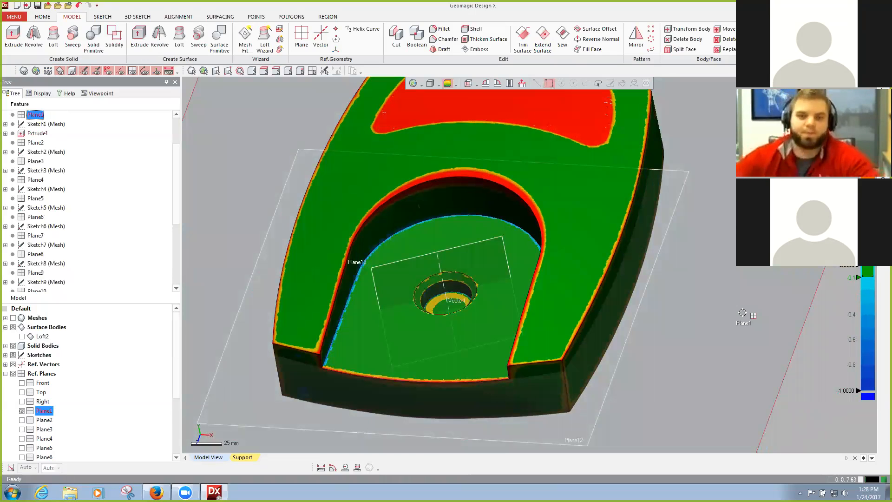
pyautogui.keyDown('ctrl'); pyautogui.moveTo(649, 294); pyautogui.dragTo(651, 312, button='right'); pyautogui.keyUp('ctrl')
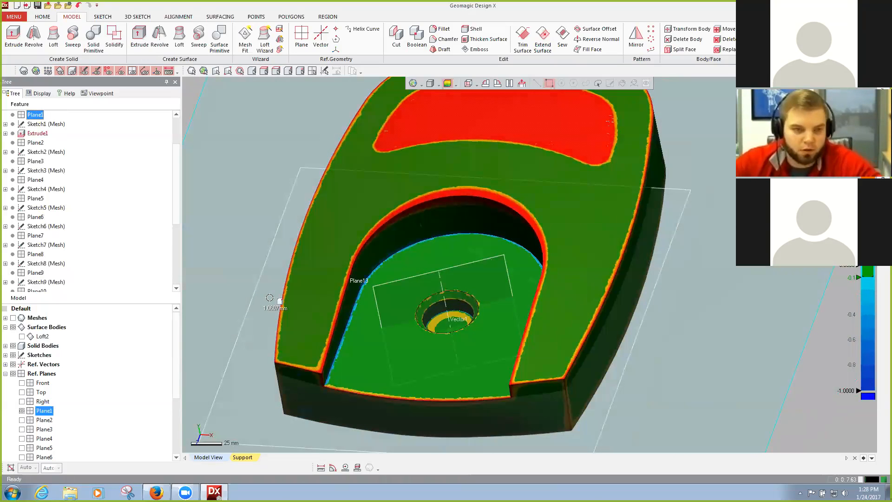
# Open Sketch13 (Mesh) for editing, orient the view normal to its plane and hide the solid body.
pyautogui.moveTo(177, 212); pyautogui.dragTo(177, 280)
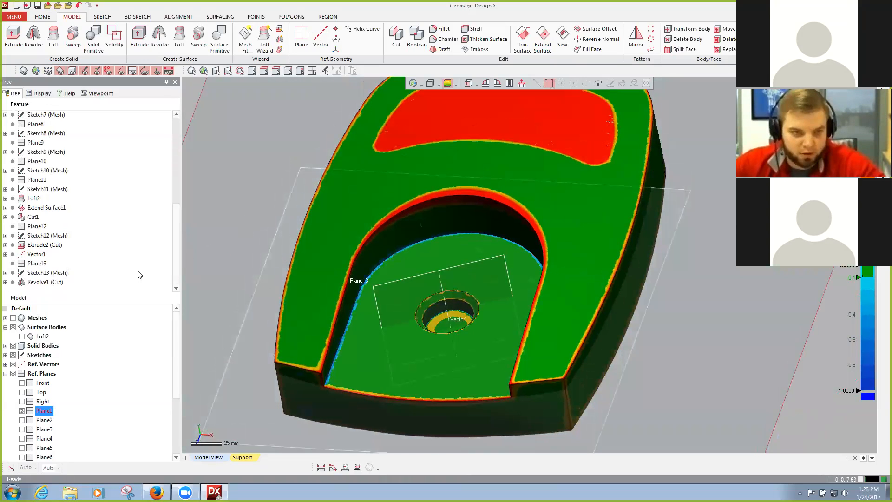
pyautogui.click(40, 255)
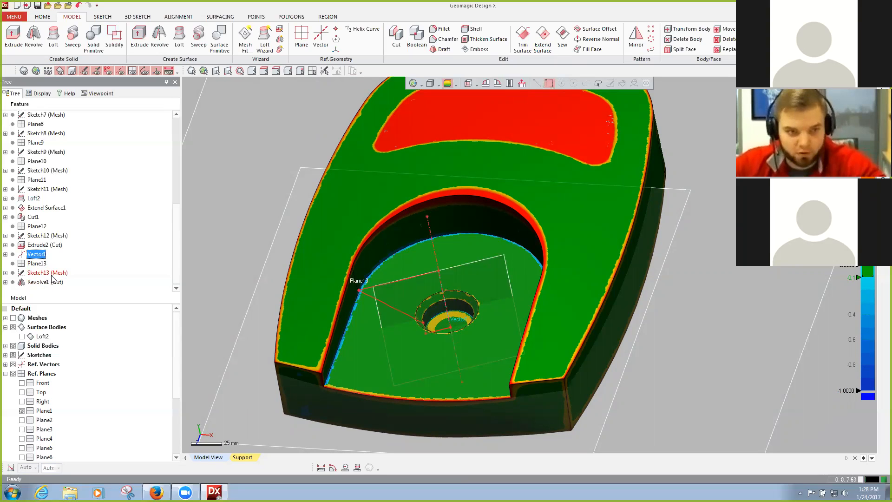
pyautogui.rightClick(52, 276)
pyautogui.click(75, 284)
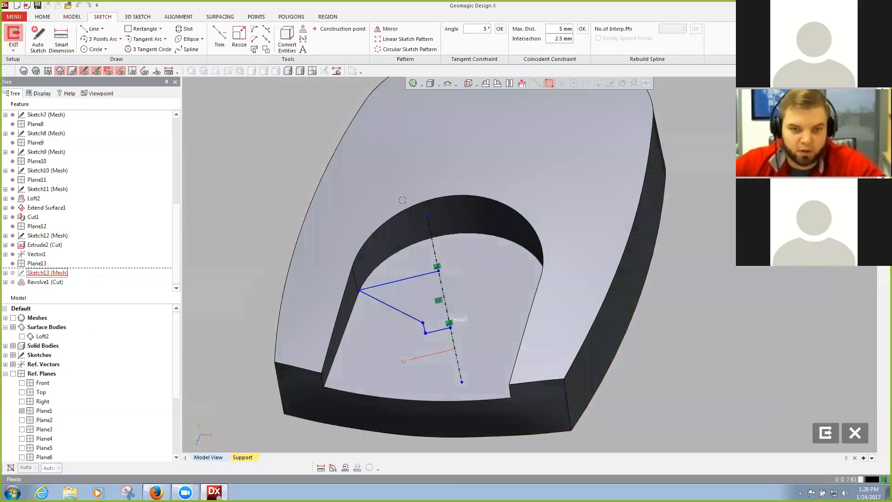
pyautogui.click(547, 84)
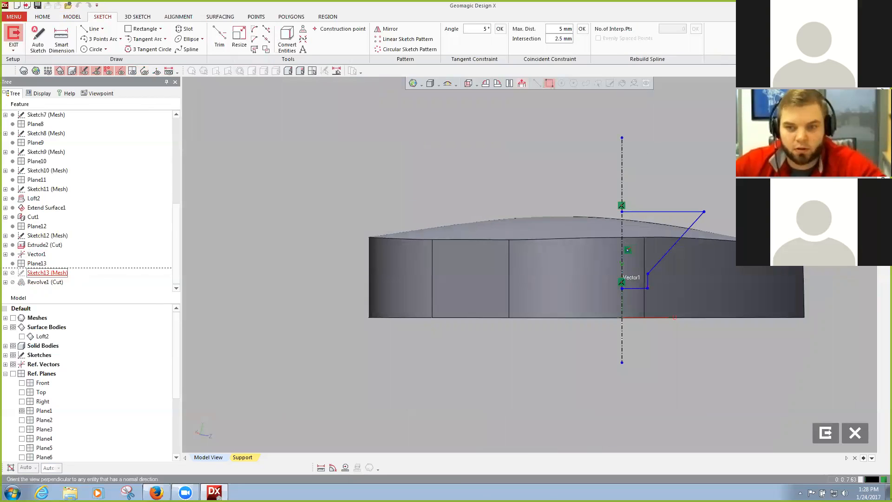
pyautogui.click(82, 73)
# Constrain the revolve profile's bottom line to be horizontal and its short side line to be vertical.
pyautogui.scroll(3, 606, 333)
pyautogui.scroll(2, 556, 323)
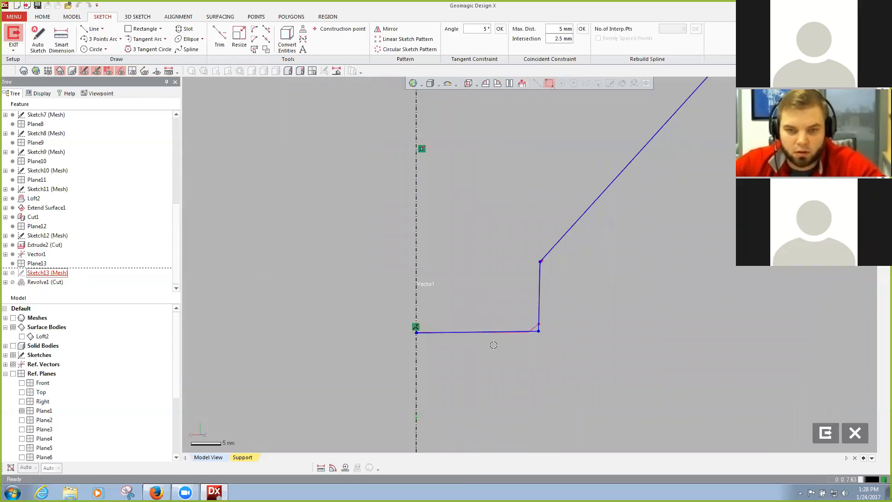
pyautogui.scroll(1, 493, 344)
pyautogui.rightClick(496, 320)
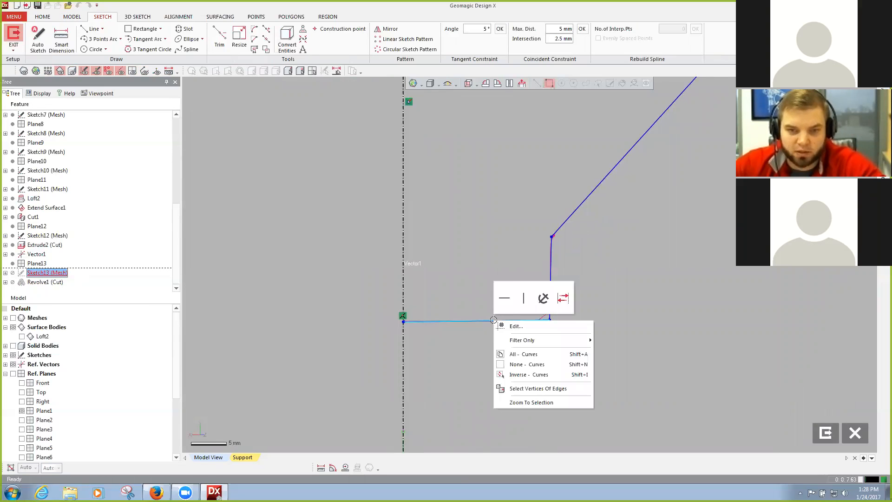
pyautogui.click(503, 302)
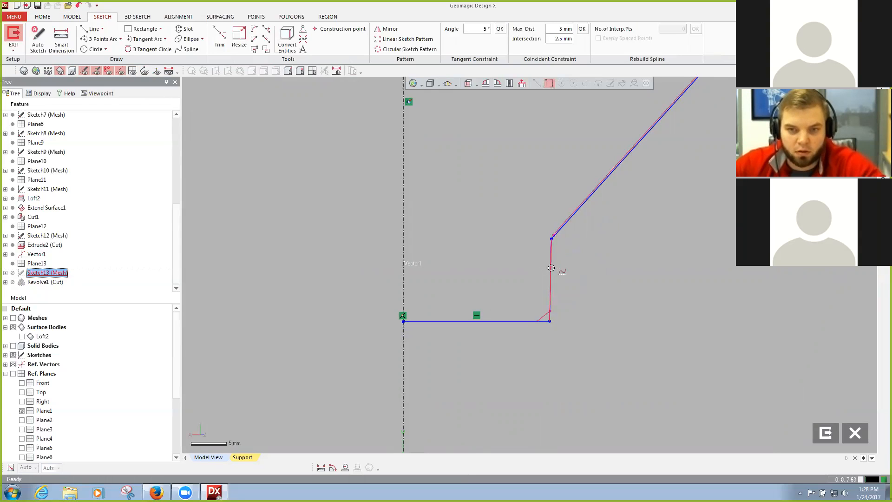
pyautogui.rightClick(552, 269)
pyautogui.click(580, 251)
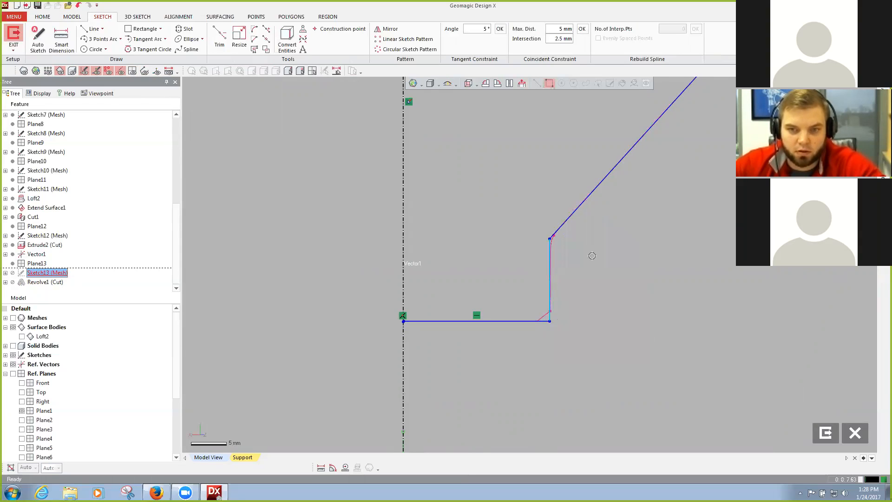
# Dimension the angle between the revolve axis and the profile's slanted line and set it to 42°.
pyautogui.scroll(-3, 615, 297)
pyautogui.click(63, 37)
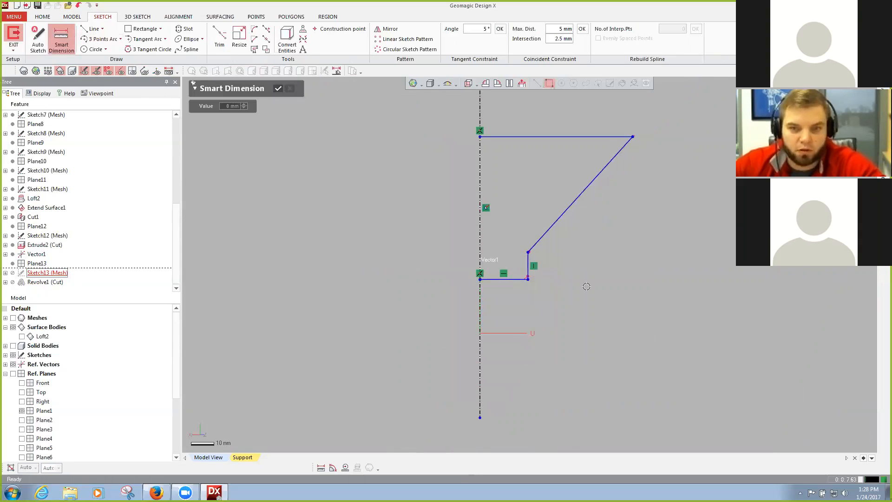
pyautogui.click(478, 242)
pyautogui.click(554, 226)
pyautogui.click(574, 212)
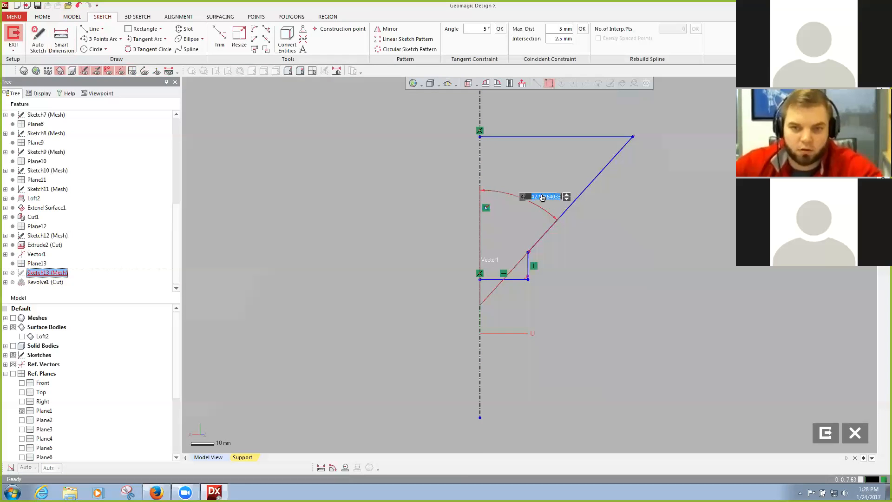
pyautogui.press('Return')
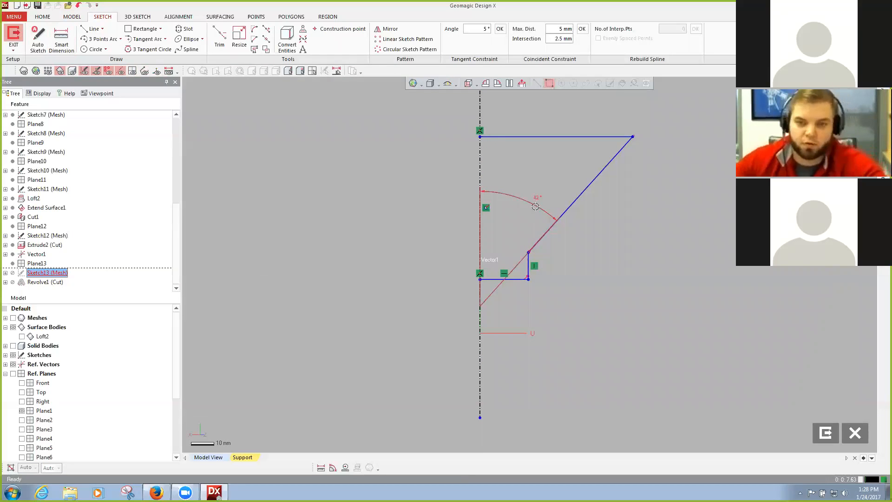
pyautogui.click(61, 41)
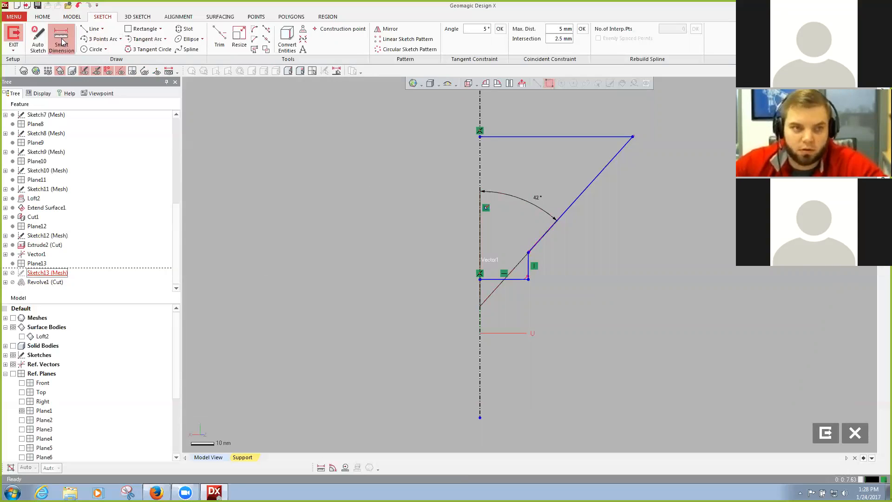
pyautogui.click(514, 277)
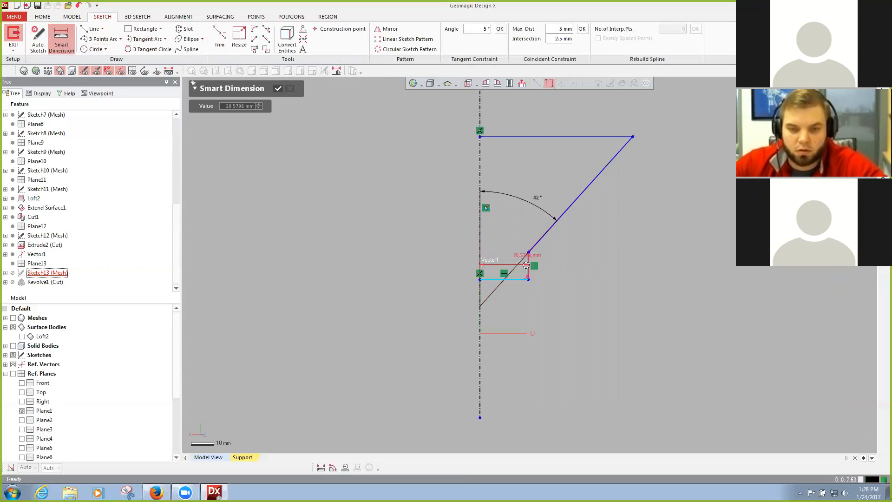
pyautogui.press('Escape')
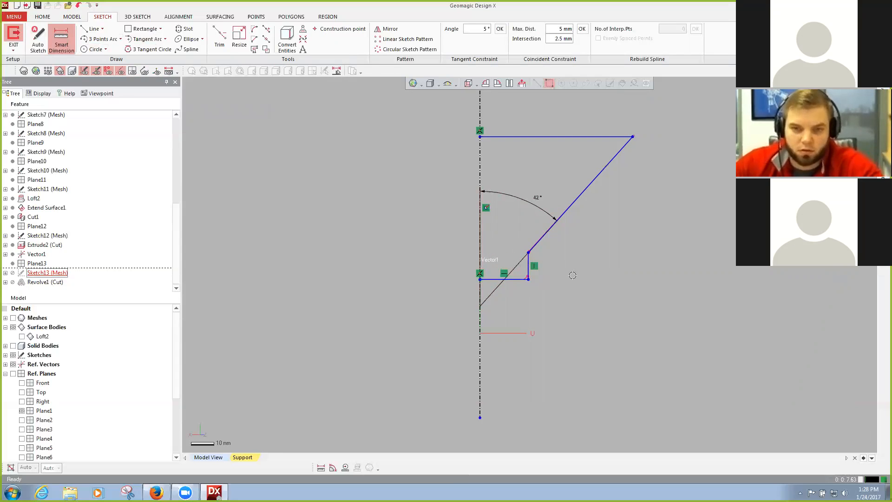
# Dimension the distance from the revolve axis to the short vertical line as 20.65 mm and exit the sketch.
pyautogui.click(61, 41)
pyautogui.click(481, 295)
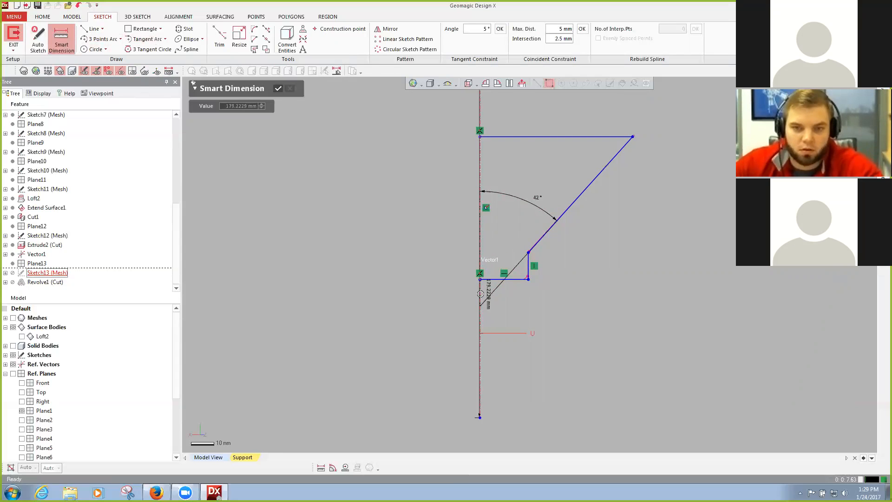
pyautogui.click(528, 263)
pyautogui.click(516, 302)
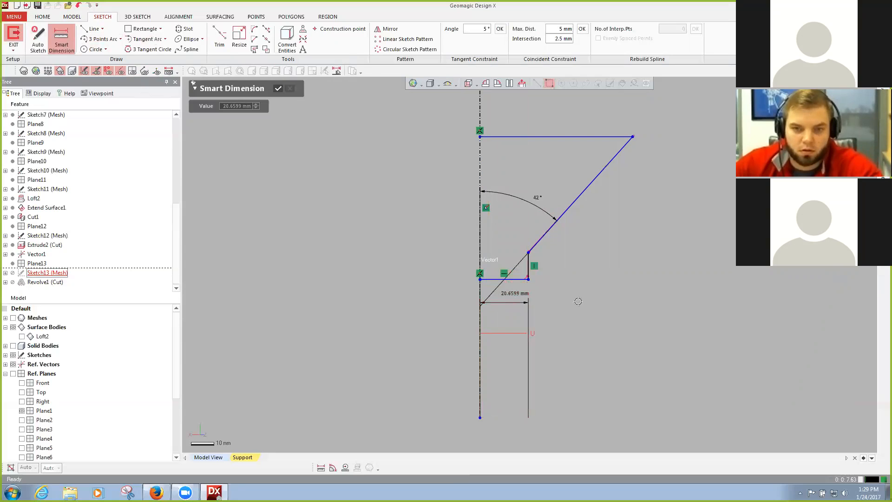
pyautogui.doubleClick(520, 295)
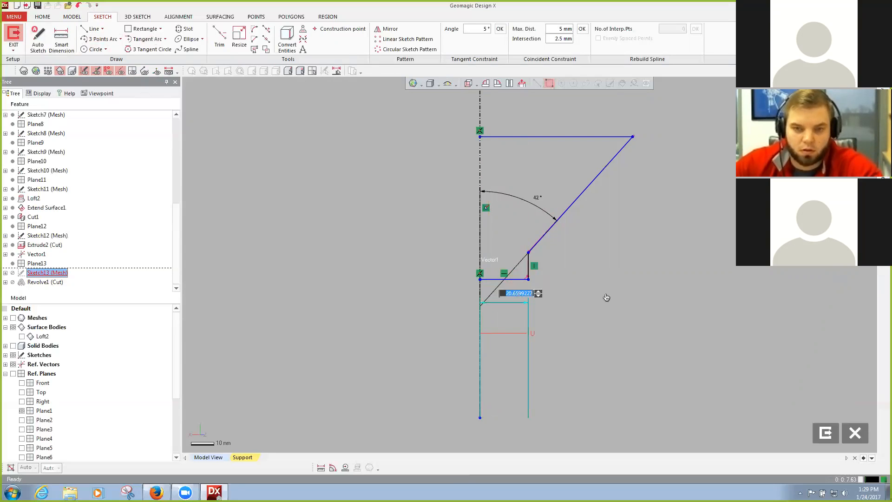
pyautogui.write('20.65')
pyautogui.press('Return')
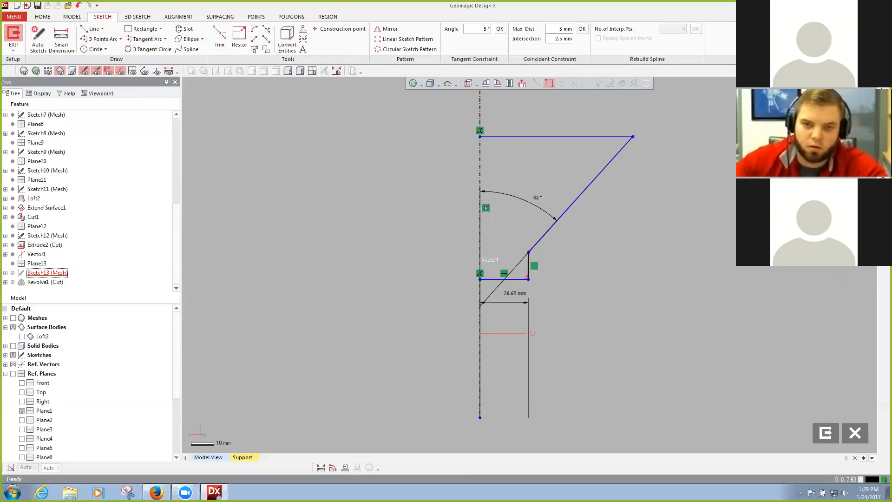
pyautogui.click(826, 432)
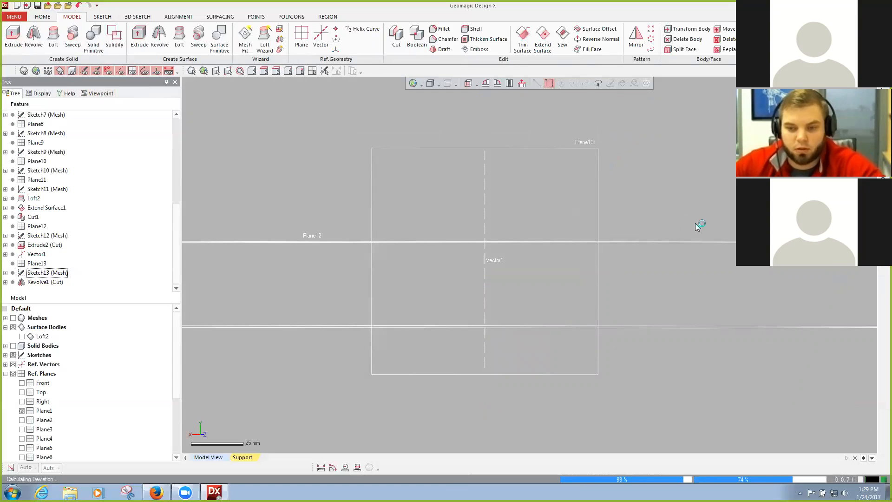
# Examine the deviation colours on the rebuilt hole, pocket walls and top face from several angles.
pyautogui.moveTo(723, 242); pyautogui.dragTo(454, 244, button='right')
pyautogui.moveTo(573, 271); pyautogui.dragTo(598, 244, button='right')
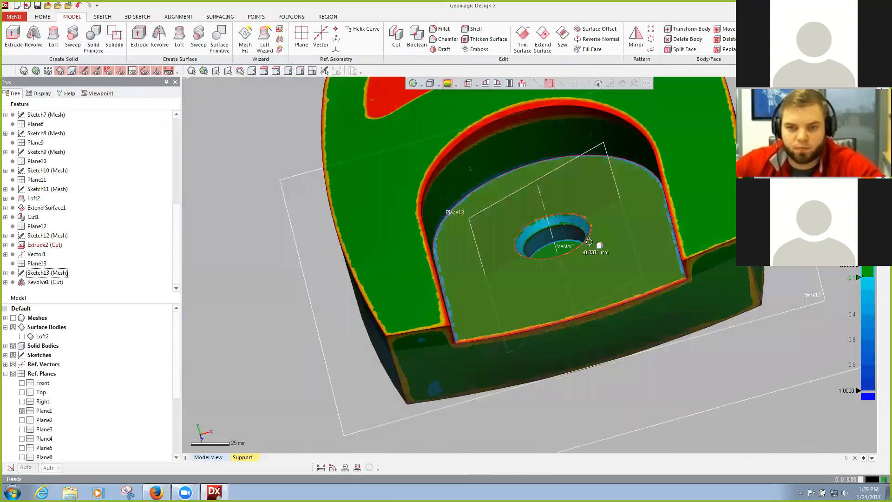
pyautogui.scroll(3, 597, 244)
pyautogui.moveTo(548, 289); pyautogui.dragTo(584, 261, button='right')
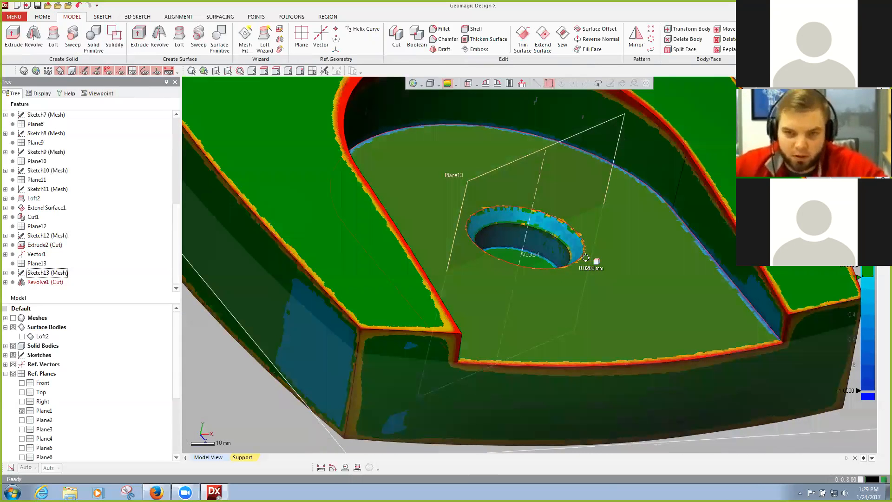
pyautogui.scroll(-1, 585, 258)
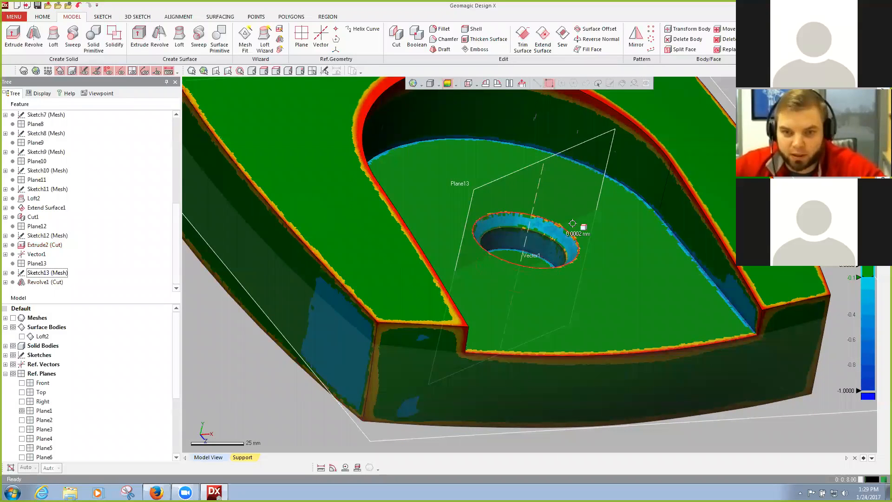
pyautogui.scroll(2, 575, 256)
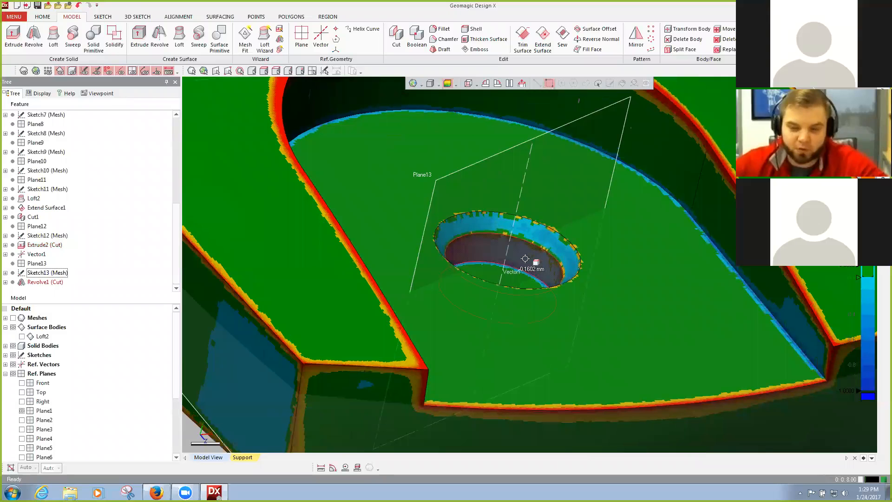
pyautogui.scroll(-3, 526, 259)
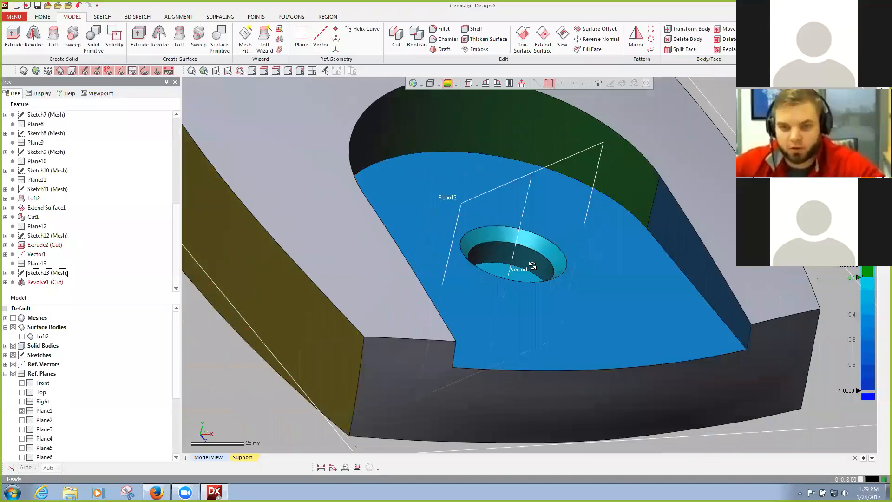
pyautogui.scroll(-3, 620, 278)
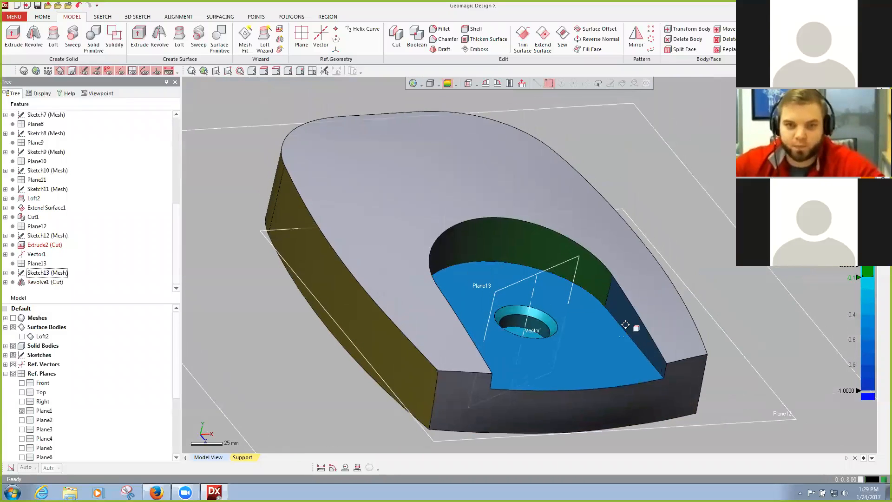
pyautogui.scroll(4, 604, 219)
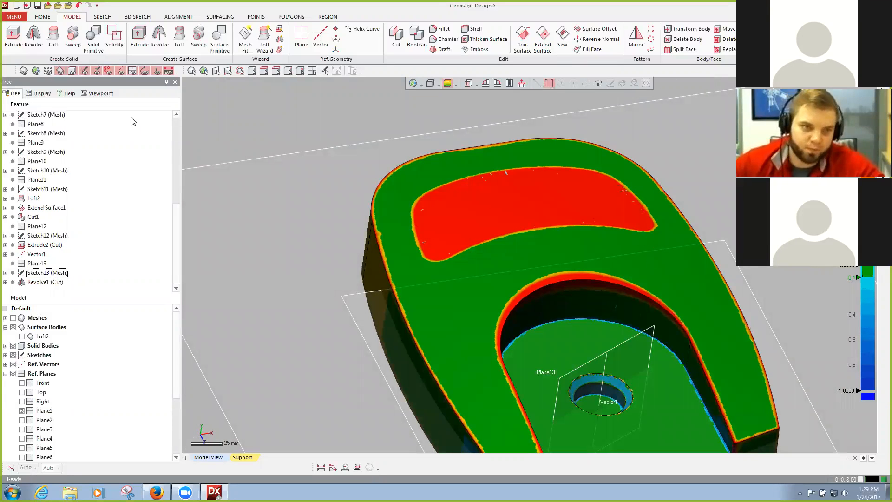
# Turn off the deviation map, hide the solid body and show the mesh with its regions around the curved recess.
pyautogui.click(447, 85)
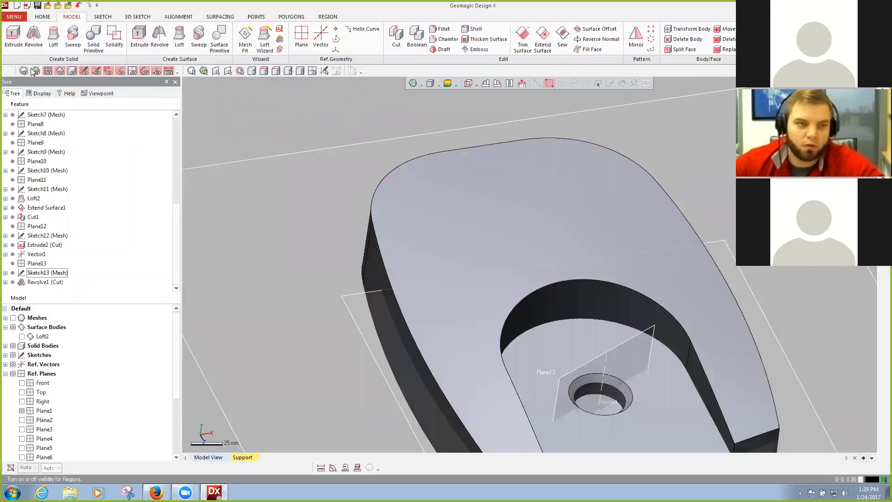
pyautogui.click(71, 72)
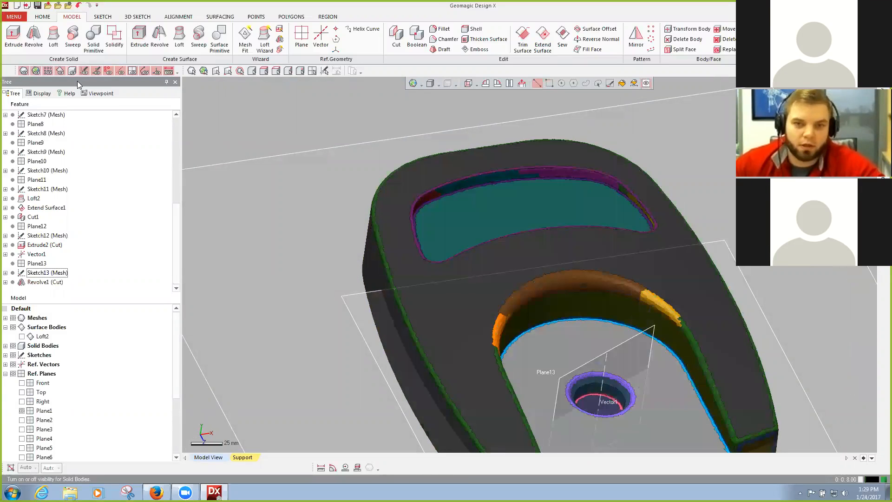
pyautogui.moveTo(659, 295); pyautogui.dragTo(721, 235, button='right')
pyautogui.scroll(2, 721, 235)
pyautogui.moveTo(586, 270)
pyautogui.mouseDown(button='right')
pyautogui.moveTo(581, 296)
pyautogui.moveTo(600, 205)
pyautogui.moveTo(563, 219)
pyautogui.moveTo(636, 183)
pyautogui.moveTo(543, 242)
pyautogui.mouseUp(button='right')
pyautogui.scroll(3, 543, 242)
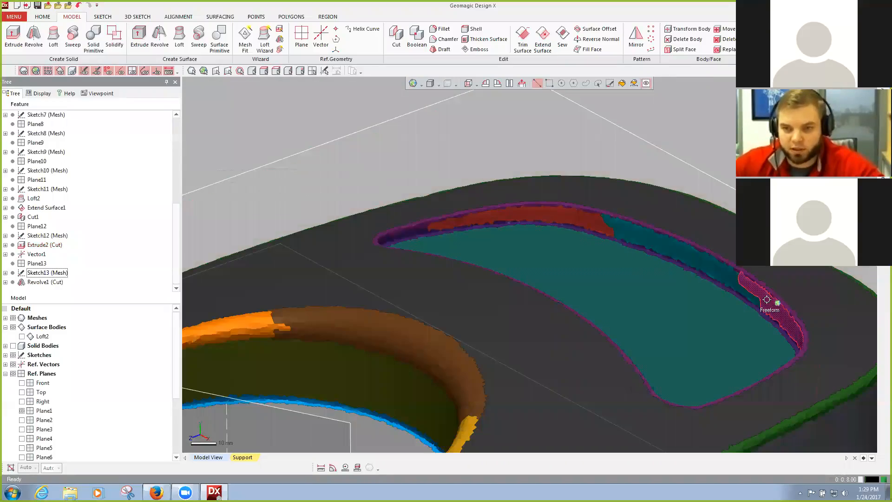
pyautogui.moveTo(762, 318)
pyautogui.mouseDown(button='right')
pyautogui.moveTo(459, 319)
pyautogui.moveTo(433, 262)
pyautogui.moveTo(358, 288)
pyautogui.mouseUp(button='right')
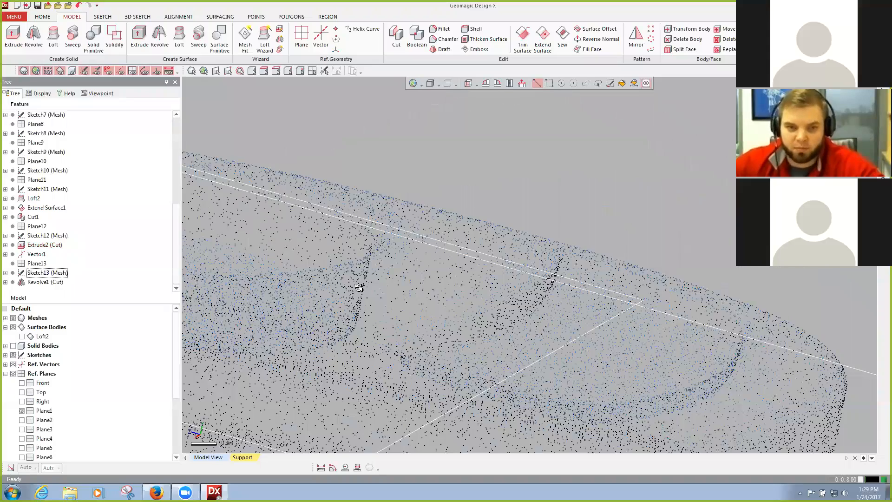
pyautogui.moveTo(393, 244); pyautogui.dragTo(499, 250, button='right')
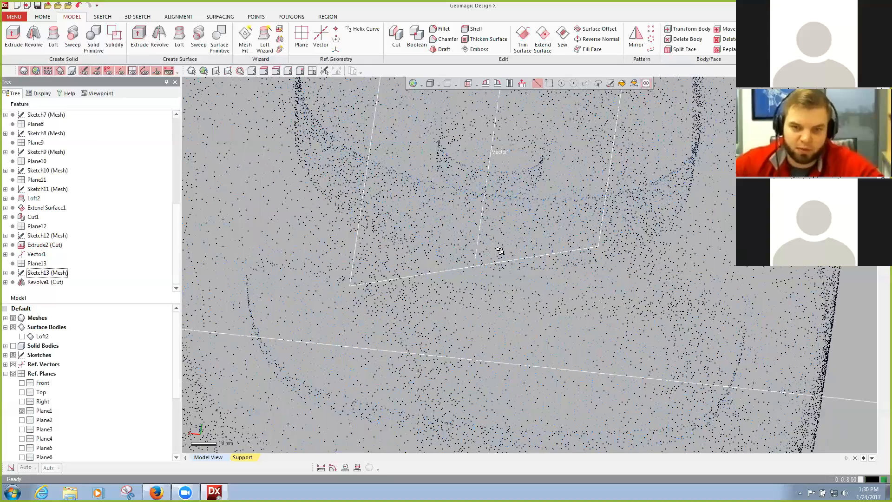
pyautogui.moveTo(413, 247); pyautogui.dragTo(432, 244, button='right')
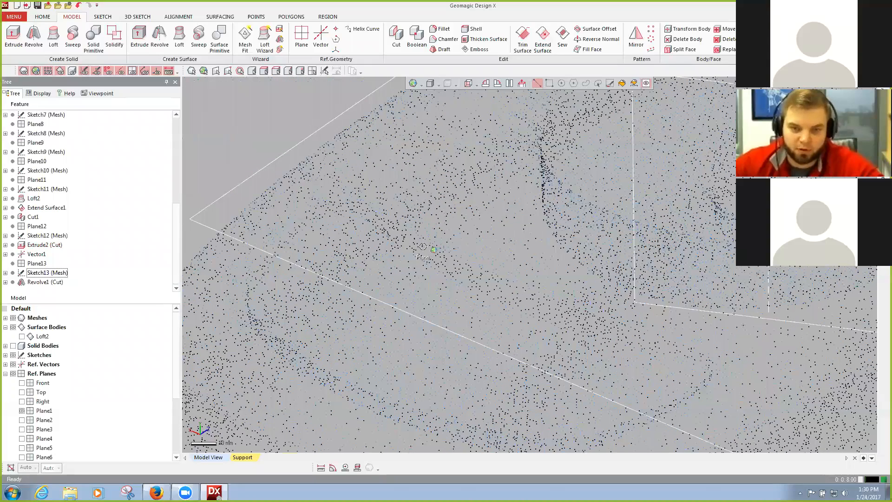
pyautogui.click(423, 246)
pyautogui.click(322, 145)
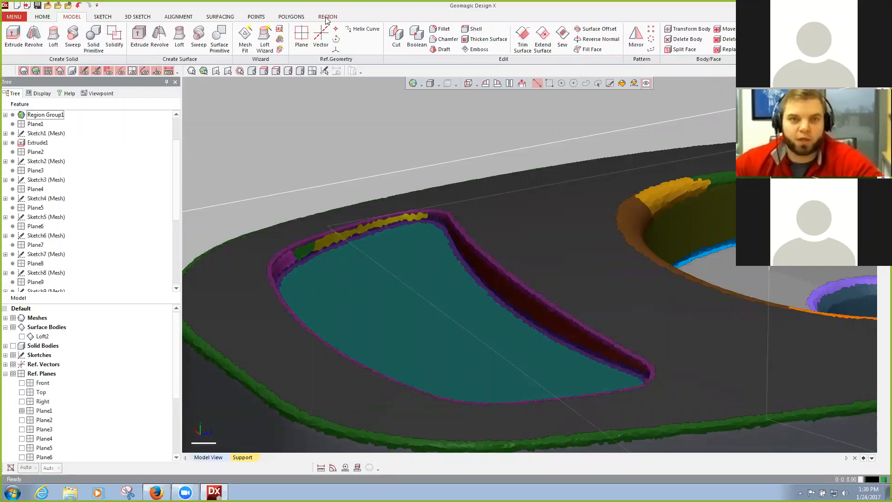
# Merge the side-wall regions of the curved recess into one region and hide the reference planes.
pyautogui.click(327, 17)
pyautogui.click(204, 70)
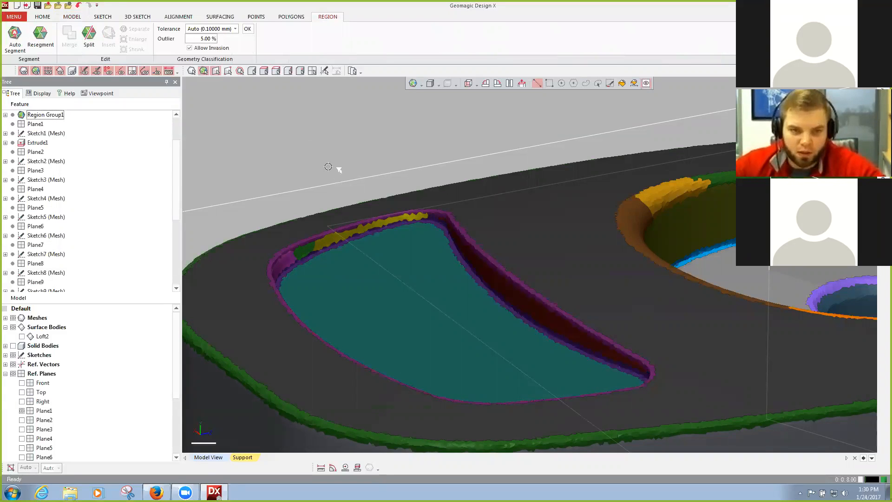
pyautogui.moveTo(277, 276); pyautogui.dragTo(290, 257)
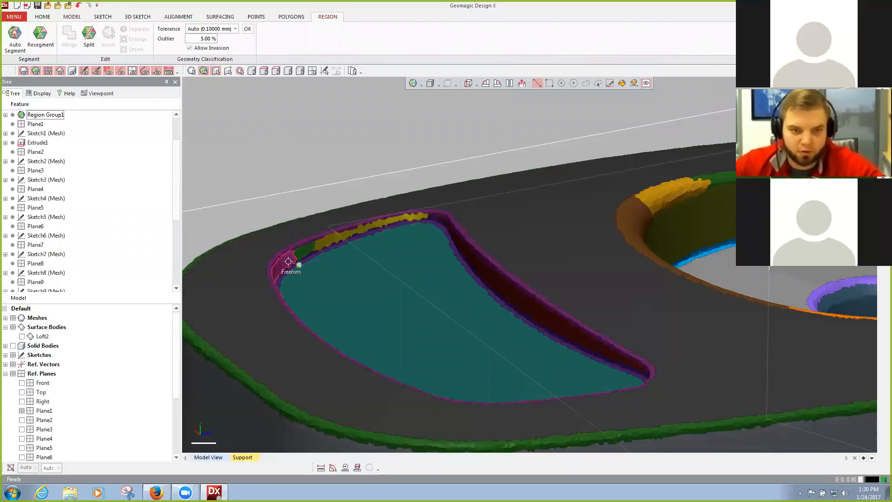
pyautogui.click(297, 258)
pyautogui.keyDown('shift'); pyautogui.click(299, 253); pyautogui.keyUp('shift')
pyautogui.keyDown('shift'); pyautogui.click(324, 243); pyautogui.keyUp('shift')
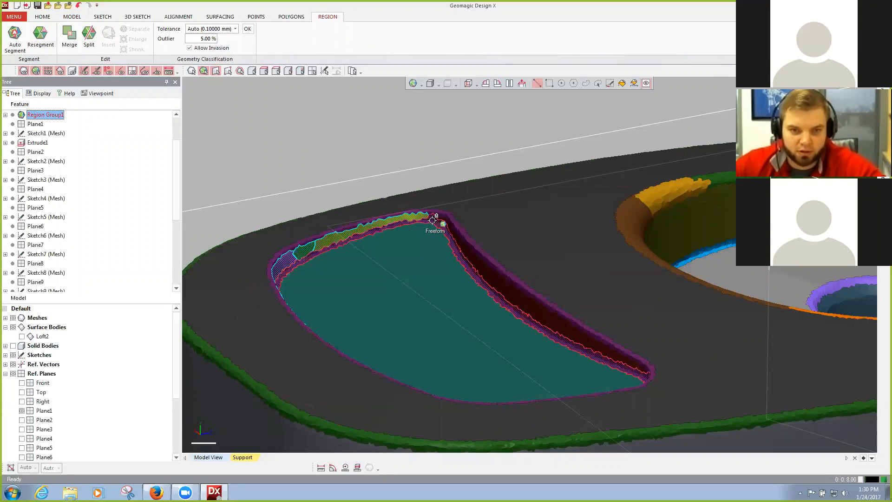
pyautogui.keyDown('shift'); pyautogui.click(457, 237); pyautogui.keyUp('shift')
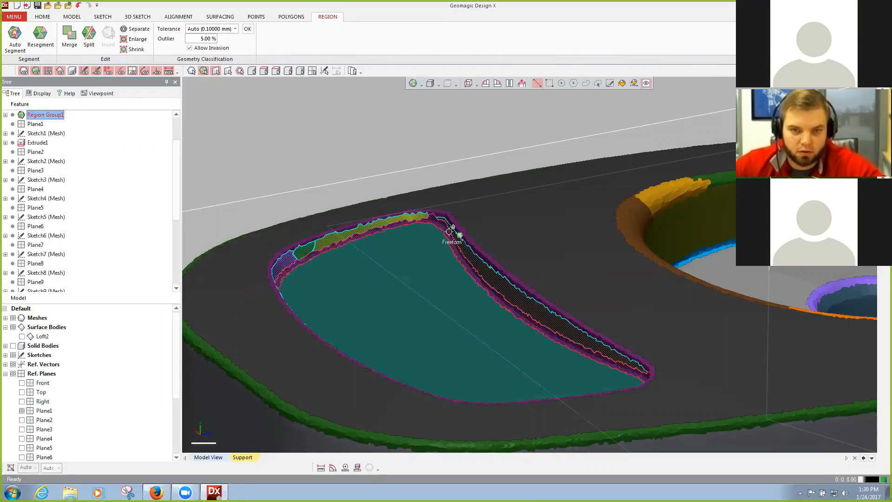
pyautogui.moveTo(537, 304)
pyautogui.mouseDown(button='right')
pyautogui.moveTo(590, 335)
pyautogui.moveTo(668, 290)
pyautogui.moveTo(650, 232)
pyautogui.mouseUp(button='right')
pyautogui.click(133, 71)
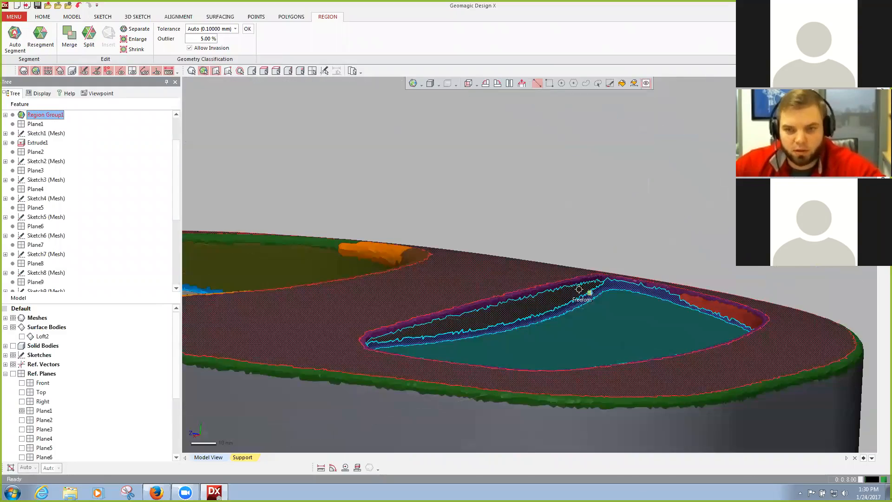
pyautogui.keyDown('shift'); pyautogui.click(698, 305); pyautogui.keyUp('shift')
# Inspect the merged wall region and the floor of the curved recess from several angles.
pyautogui.moveTo(435, 291)
pyautogui.mouseDown(button='right')
pyautogui.moveTo(367, 195)
pyautogui.moveTo(370, 163)
pyautogui.moveTo(314, 159)
pyautogui.moveTo(324, 119)
pyautogui.mouseUp(button='right')
pyautogui.moveTo(335, 180)
pyautogui.mouseDown(button='right')
pyautogui.moveTo(336, 207)
pyautogui.moveTo(581, 272)
pyautogui.moveTo(522, 182)
pyautogui.mouseUp(button='right')
pyautogui.moveTo(651, 219)
pyautogui.mouseDown(button='right')
pyautogui.moveTo(564, 212)
pyautogui.moveTo(538, 198)
pyautogui.mouseUp(button='right')
pyautogui.moveTo(604, 258)
pyautogui.mouseDown(button='right')
pyautogui.moveTo(655, 245)
pyautogui.moveTo(582, 235)
pyautogui.mouseUp(button='right')
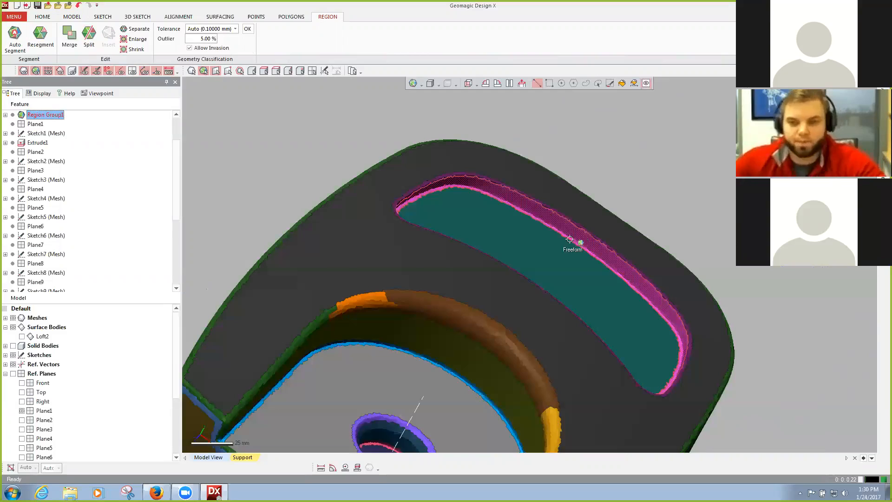
pyautogui.click(574, 241)
pyautogui.click(666, 198)
pyautogui.scroll(5, 593, 241)
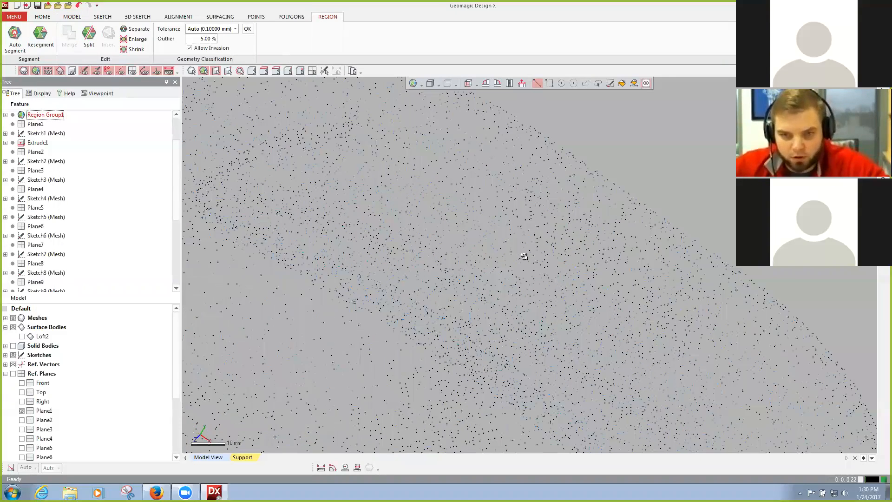
pyautogui.moveTo(511, 205)
pyautogui.mouseDown(button='right')
pyautogui.moveTo(464, 225)
pyautogui.moveTo(347, 227)
pyautogui.mouseUp(button='right')
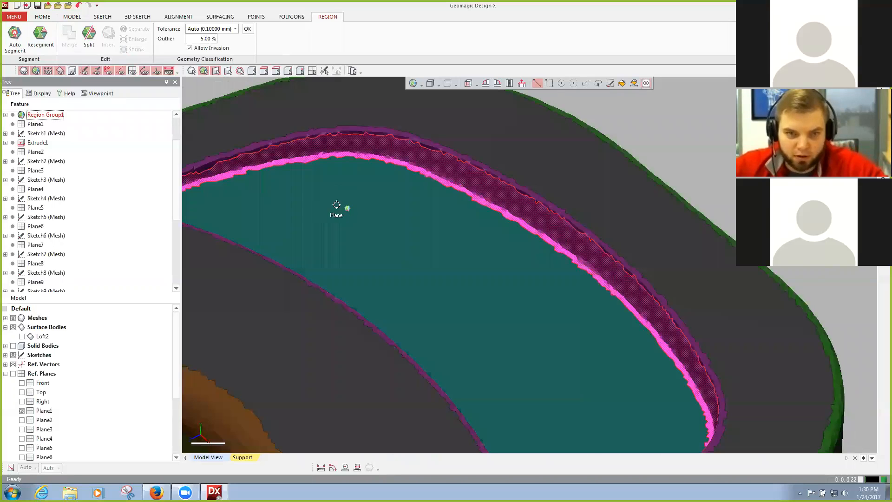
pyautogui.moveTo(279, 218); pyautogui.dragTo(287, 216, button='right')
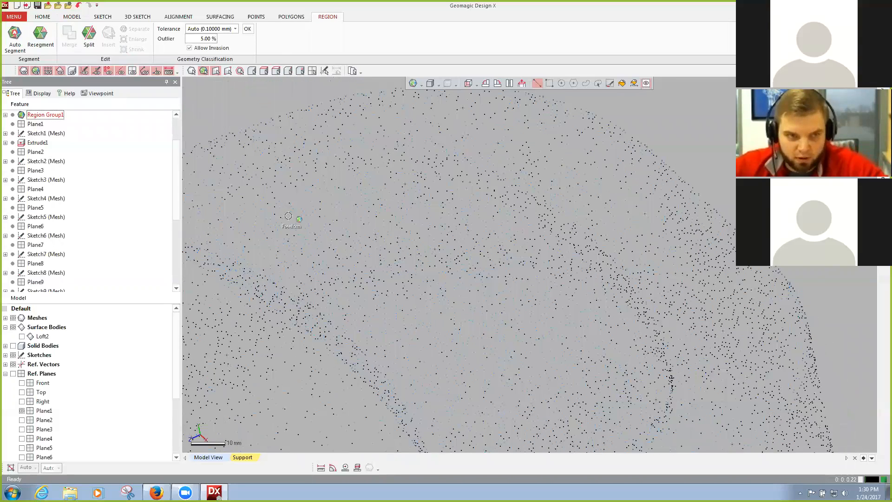
pyautogui.moveTo(260, 120); pyautogui.dragTo(253, 124, button='right')
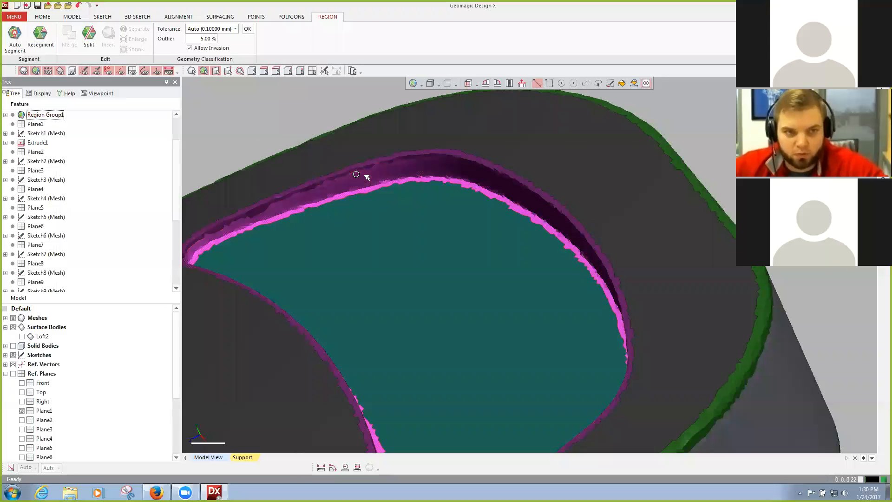
# Enlarge the curved recess's floor region repeatedly until it covers the narrow strip along the foot of the side wall.
pyautogui.click(424, 250)
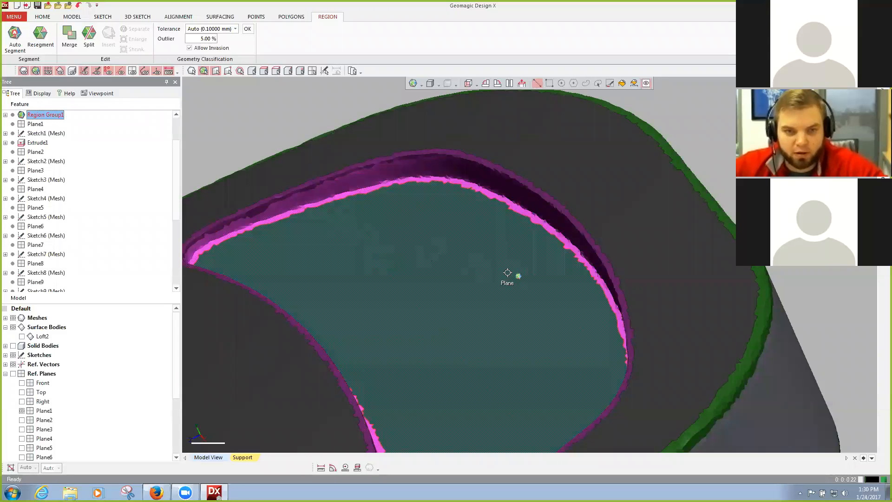
pyautogui.moveTo(513, 275); pyautogui.dragTo(278, 163, button='right')
pyautogui.click(137, 39)
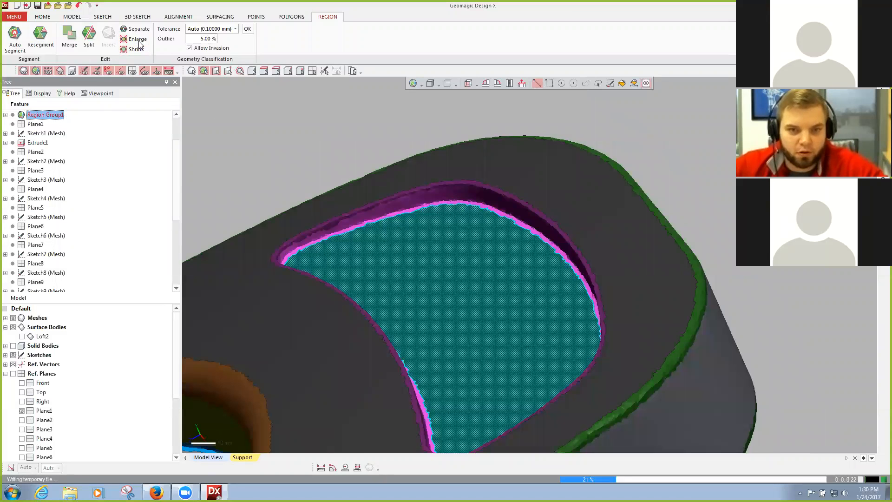
pyautogui.moveTo(325, 127); pyautogui.dragTo(467, 266, button='right')
pyautogui.scroll(2, 483, 267)
pyautogui.moveTo(540, 284); pyautogui.dragTo(344, 252, button='right')
pyautogui.click(136, 39)
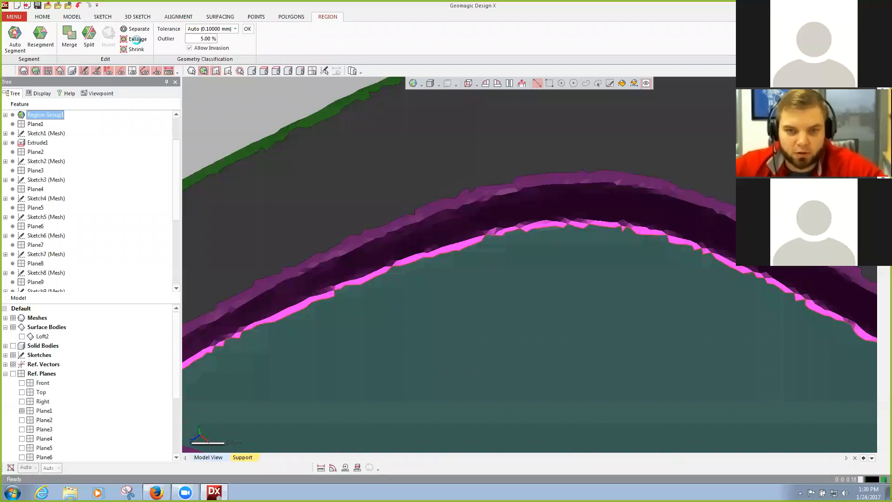
pyautogui.click(137, 40)
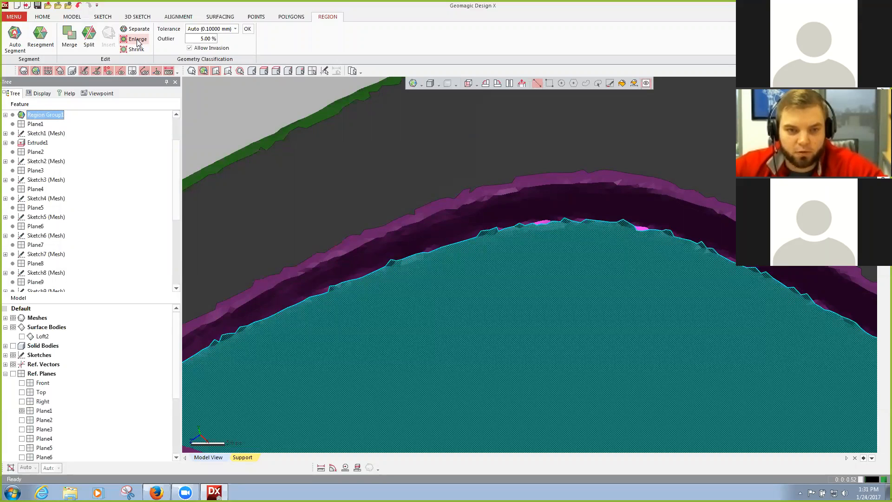
pyautogui.click(137, 41)
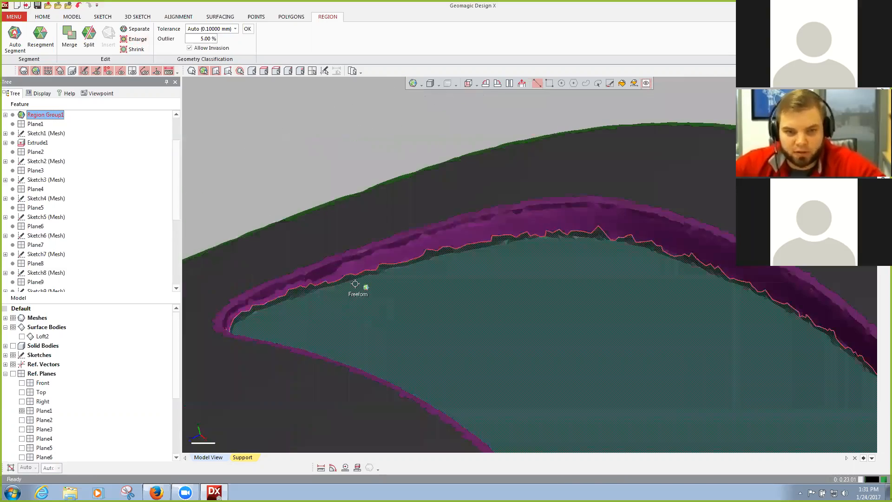
# Shrink the recess floor region three times to pull its boundary away from the rounded transition into the side wall.
pyautogui.click(427, 267)
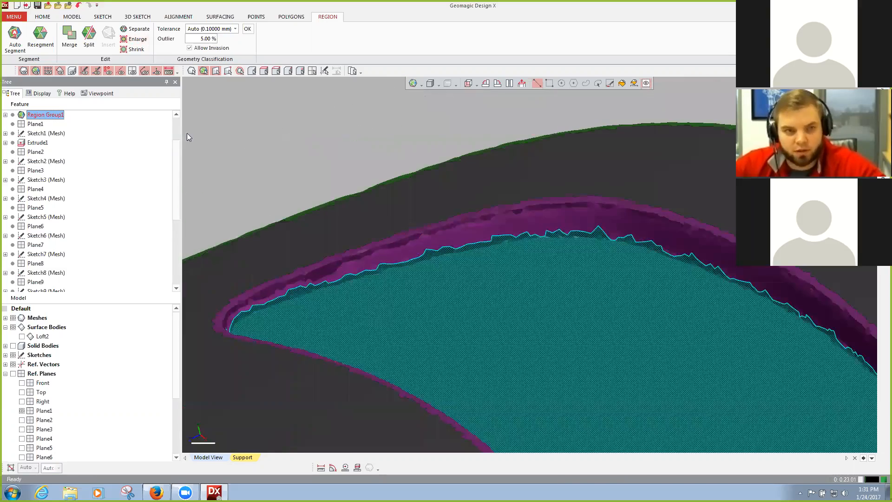
pyautogui.click(139, 49)
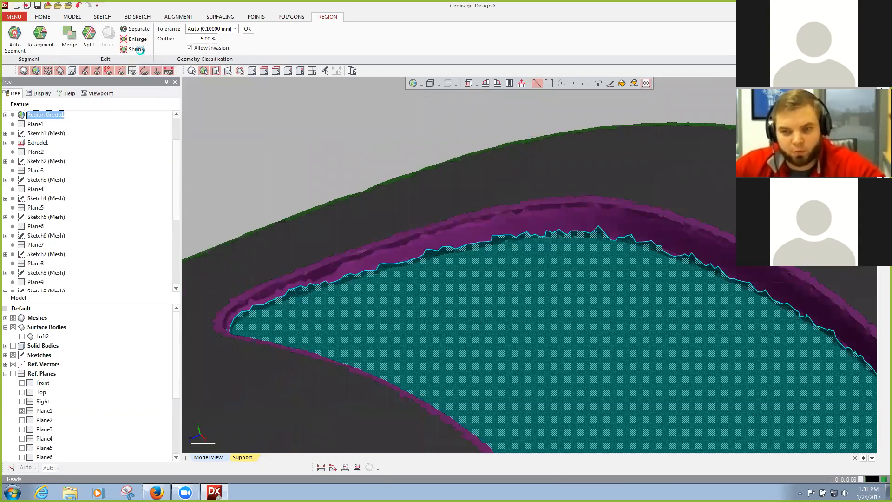
pyautogui.click(140, 50)
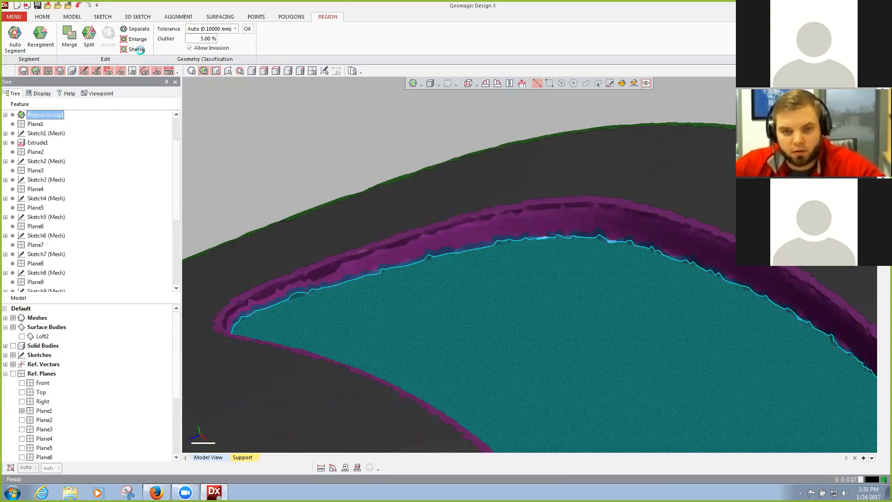
pyautogui.click(140, 50)
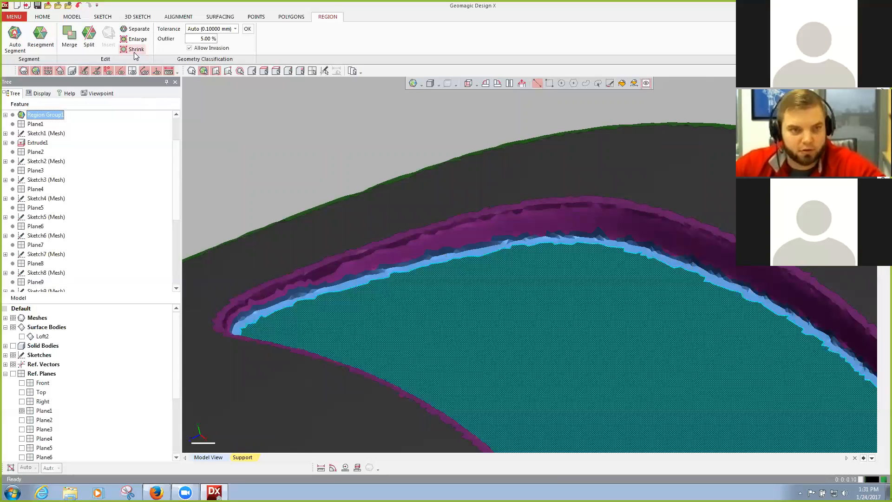
pyautogui.moveTo(458, 235)
pyautogui.mouseDown(button='right')
pyautogui.moveTo(597, 277)
pyautogui.moveTo(487, 258)
pyautogui.moveTo(552, 414)
pyautogui.moveTo(525, 280)
pyautogui.moveTo(641, 287)
pyautogui.mouseUp(button='right')
pyautogui.moveTo(440, 291)
pyautogui.mouseDown(button='right')
pyautogui.moveTo(454, 285)
pyautogui.moveTo(464, 308)
pyautogui.moveTo(506, 249)
pyautogui.moveTo(513, 267)
pyautogui.mouseUp(button='right')
pyautogui.click(802, 335)
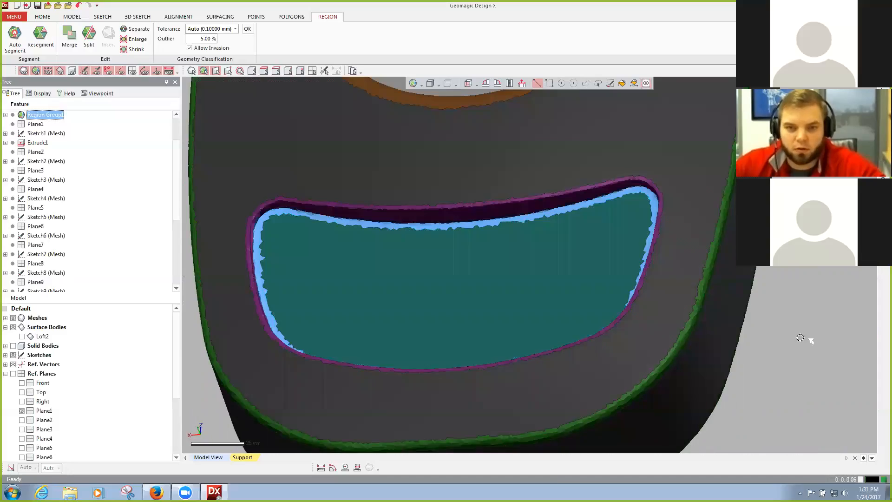
# Create a reference plane extracted from the recess floor region using the Best Fit fitting type.
pyautogui.moveTo(771, 316)
pyautogui.mouseDown(button='right')
pyautogui.moveTo(794, 286)
pyautogui.moveTo(698, 316)
pyautogui.moveTo(687, 265)
pyautogui.moveTo(650, 276)
pyautogui.moveTo(559, 278)
pyautogui.mouseUp(button='right')
pyautogui.scroll(-3, 699, 316)
pyautogui.click(69, 21)
pyautogui.moveTo(646, 315); pyautogui.dragTo(726, 216, button='right')
pyautogui.moveTo(598, 236); pyautogui.dragTo(519, 249, button='right')
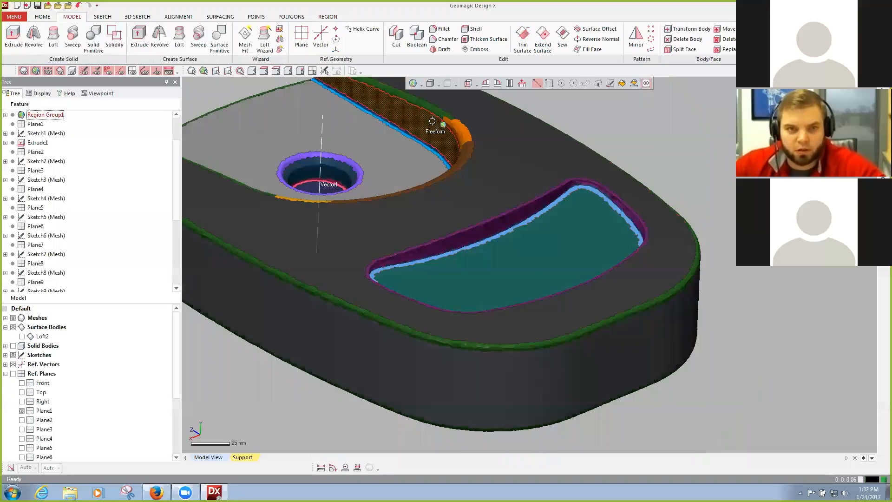
pyautogui.click(302, 37)
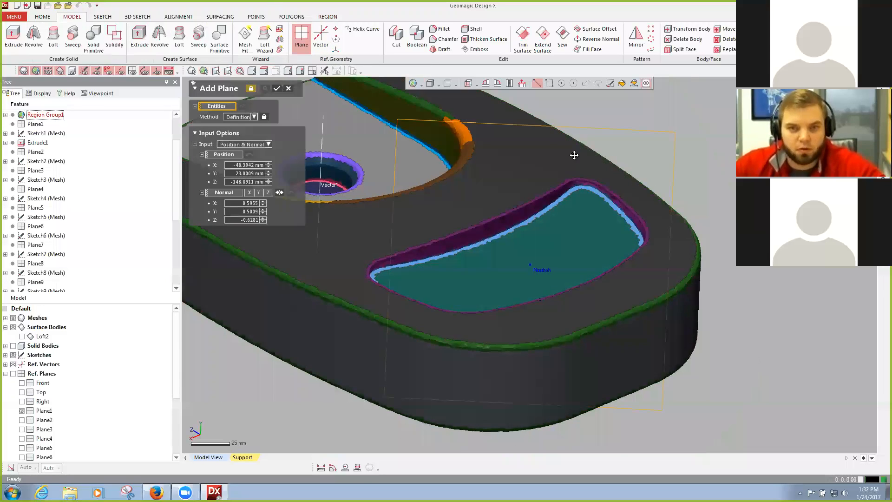
pyautogui.keyDown('ctrl'); pyautogui.moveTo(574, 155); pyautogui.dragTo(645, 160, button='right'); pyautogui.keyUp('ctrl')
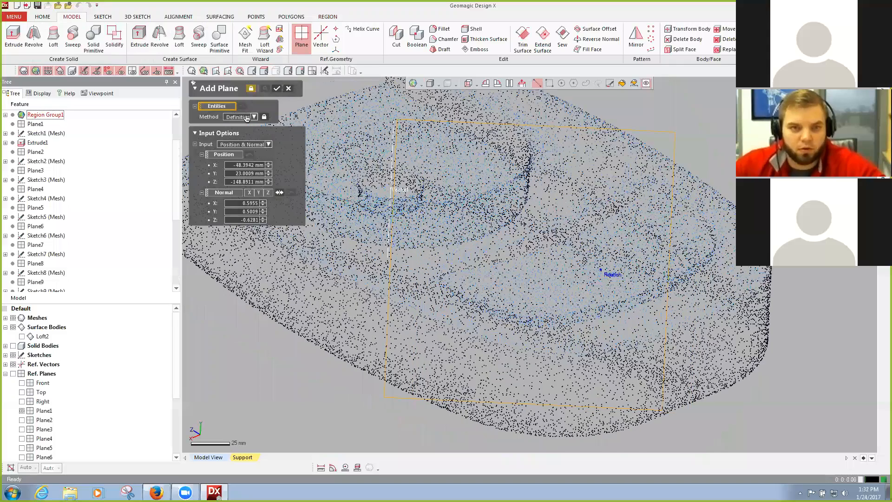
pyautogui.keyDown('ctrl'); pyautogui.moveTo(633, 236); pyautogui.dragTo(712, 250, button='right'); pyautogui.keyUp('ctrl')
pyautogui.click(712, 250)
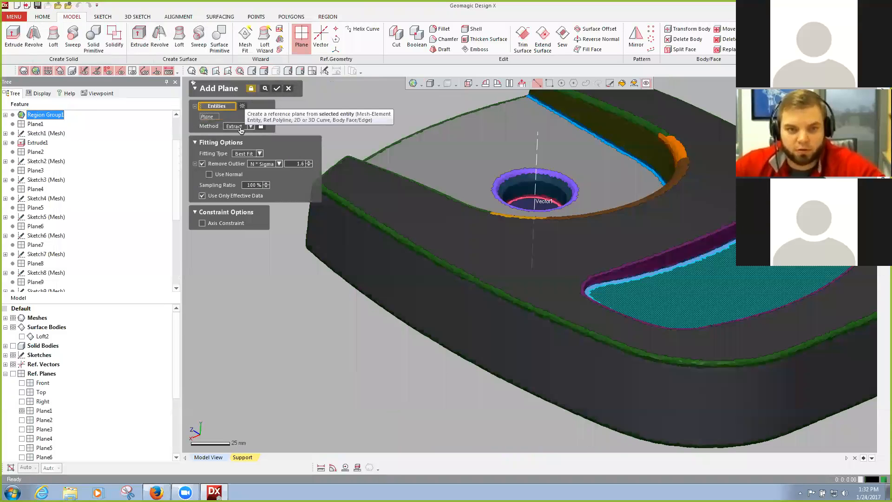
pyautogui.click(254, 155)
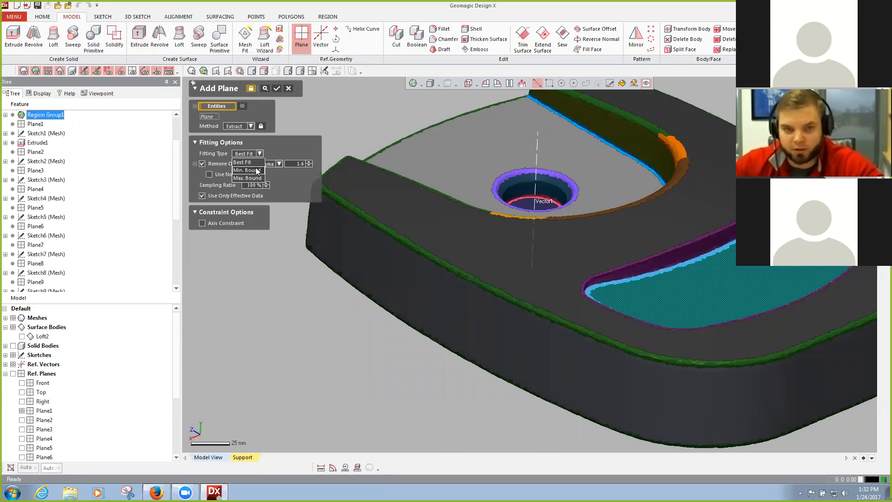
pyautogui.click(253, 162)
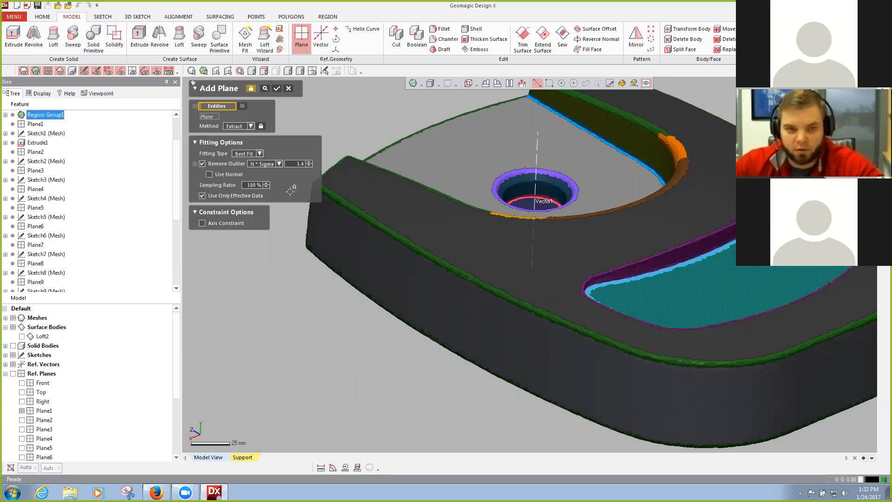
pyautogui.click(278, 92)
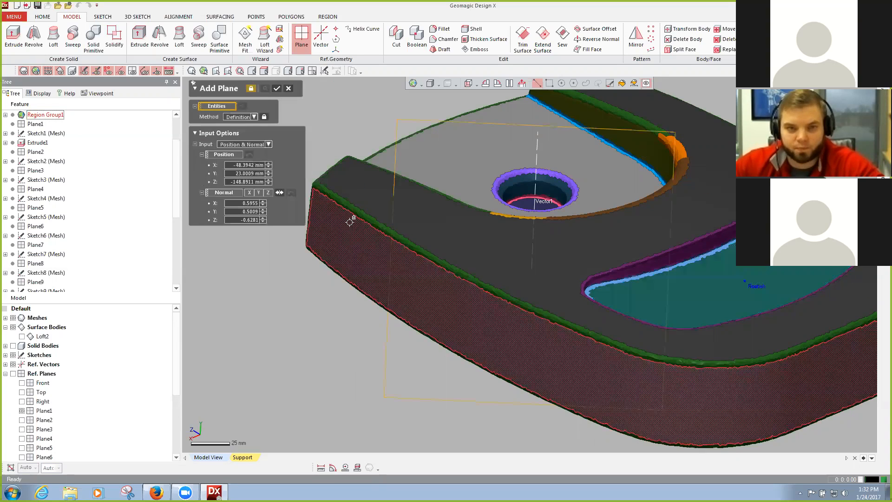
pyautogui.click(288, 89)
# Start a mesh sketch on the new reference plane at the floor of the curved recess.
pyautogui.moveTo(286, 165); pyautogui.dragTo(520, 300, button='right')
pyautogui.moveTo(721, 234)
pyautogui.mouseDown(button='right')
pyautogui.moveTo(668, 263)
pyautogui.moveTo(665, 186)
pyautogui.mouseUp(button='right')
pyautogui.moveTo(630, 264); pyautogui.dragTo(626, 154, button='right')
pyautogui.moveTo(679, 149); pyautogui.dragTo(589, 228, button='right')
pyautogui.scroll(5, 589, 228)
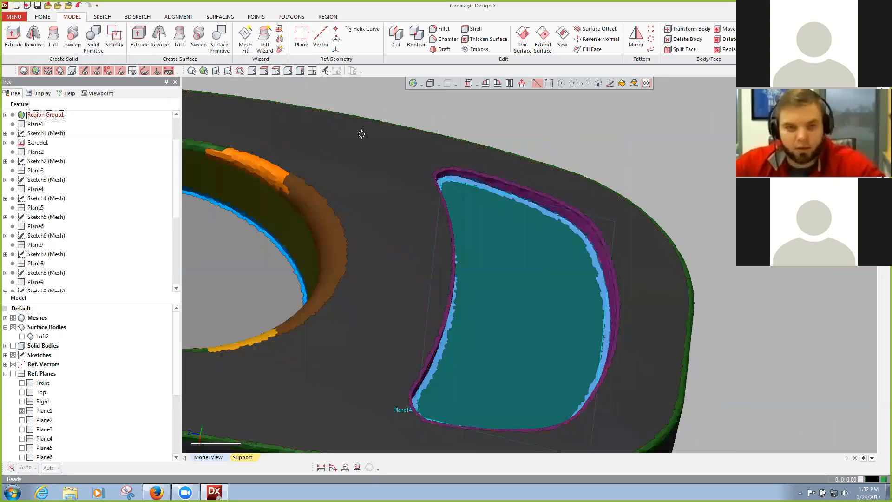
pyautogui.scroll(-3, 193, 117)
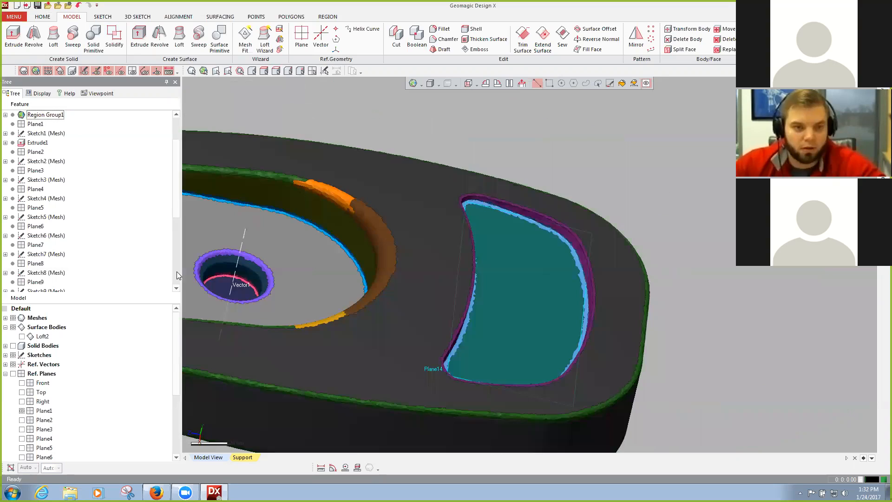
pyautogui.scroll(-6, 38, 284)
pyautogui.click(37, 284)
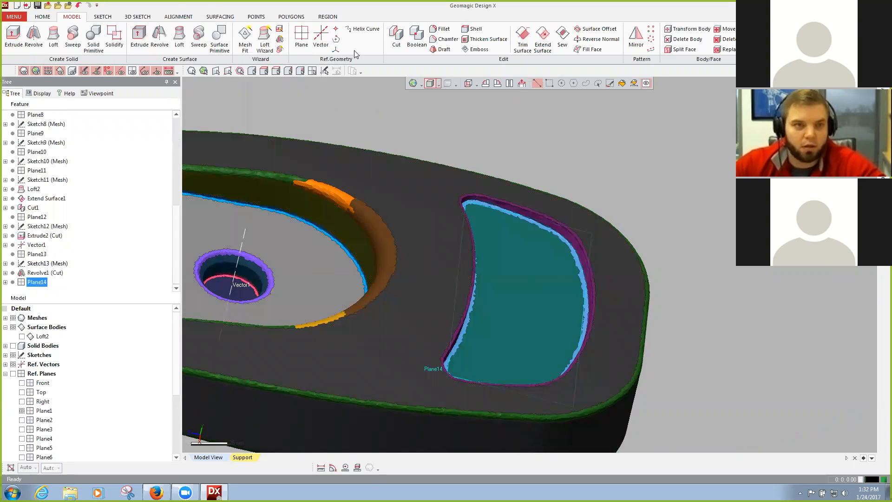
pyautogui.click(103, 17)
pyautogui.click(18, 36)
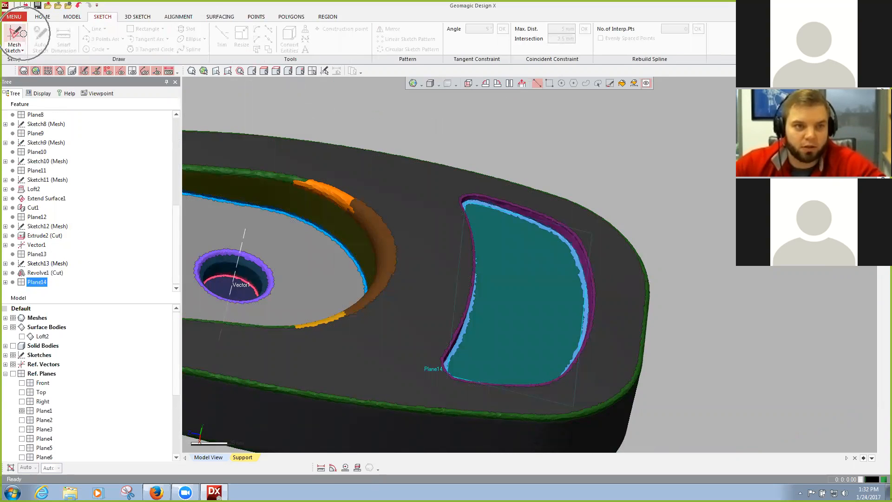
pyautogui.click(18, 36)
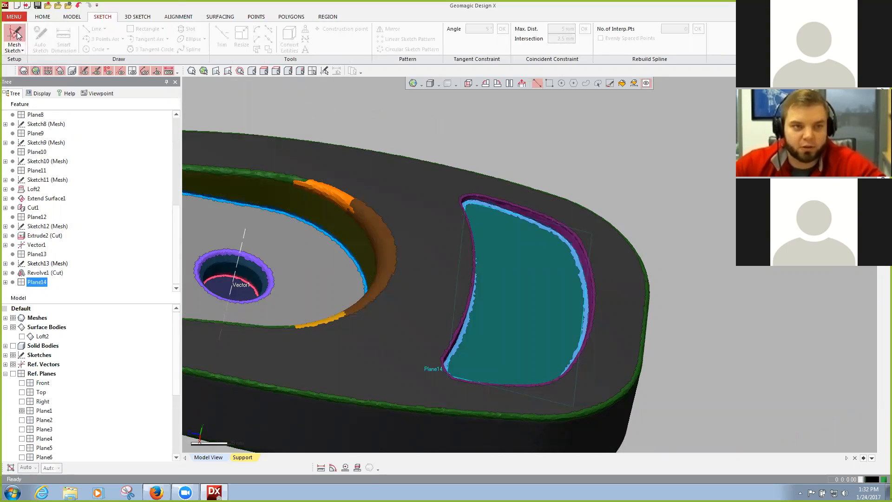
# Limit the mesh sketch section to the recess's merged side-wall region.
pyautogui.moveTo(532, 179); pyautogui.dragTo(275, 92, button='right')
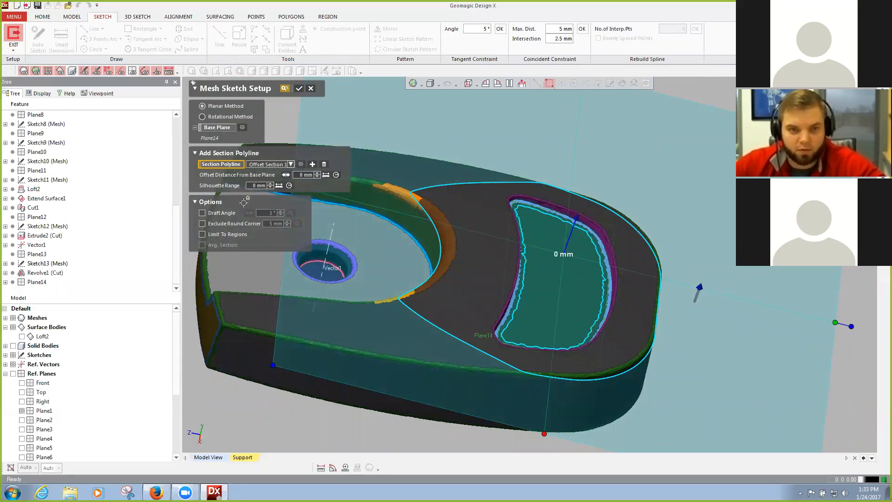
pyautogui.click(232, 234)
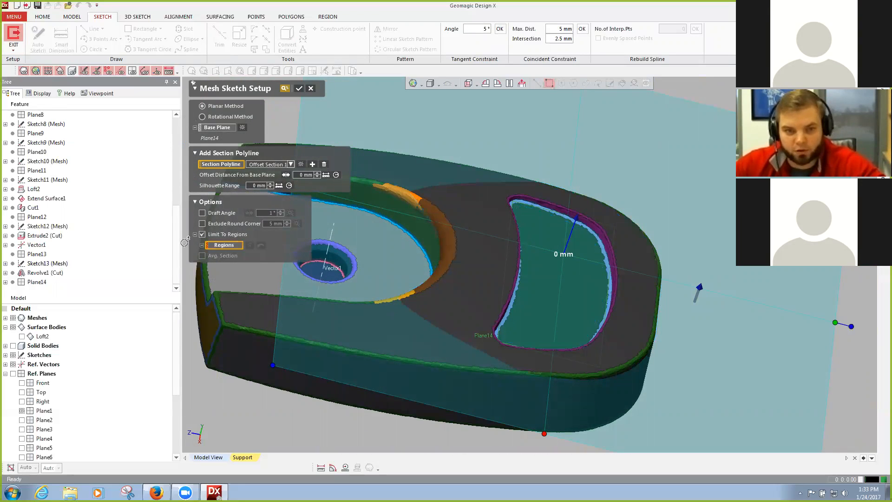
pyautogui.click(606, 237)
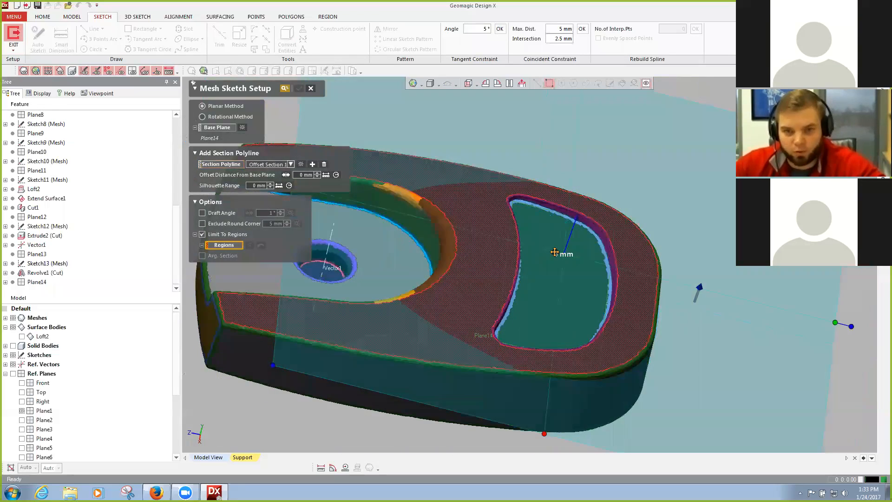
pyautogui.click(594, 228)
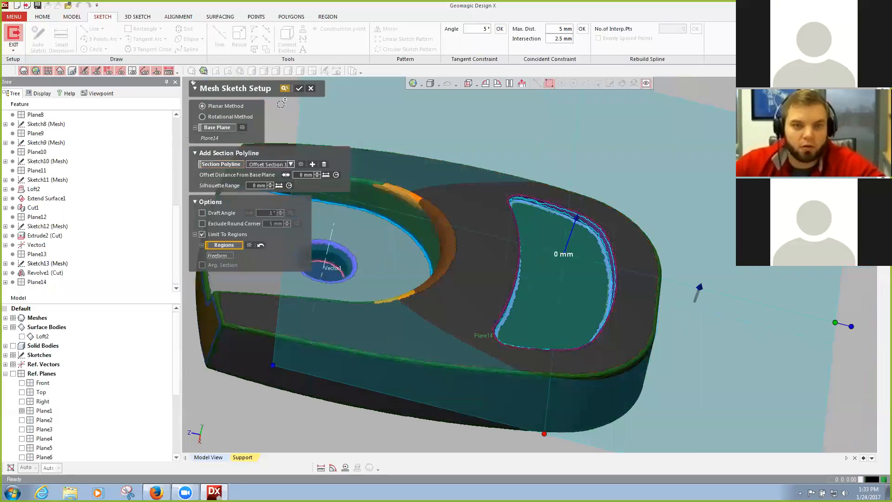
# Hide the mesh and offset the first section polyline 3.5 mm from the base plane.
pyautogui.click(24, 71)
pyautogui.moveTo(584, 318); pyautogui.dragTo(556, 219, button='right')
pyautogui.moveTo(557, 219); pyautogui.dragTo(559, 211)
pyautogui.moveTo(474, 195); pyautogui.dragTo(377, 159, button='right')
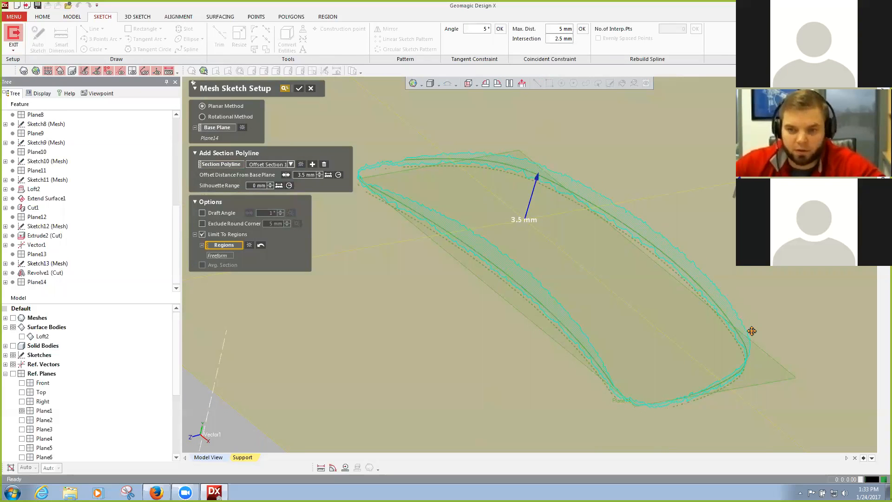
pyautogui.moveTo(599, 327); pyautogui.dragTo(553, 251, button='right')
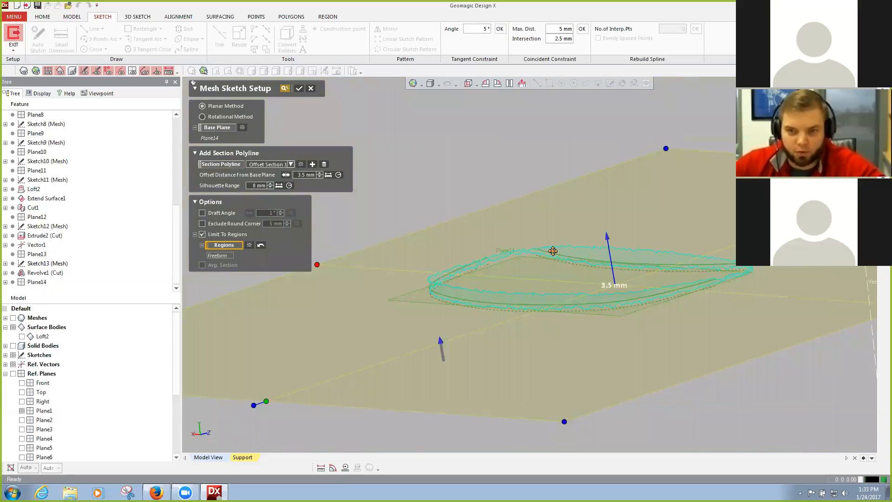
pyautogui.moveTo(577, 283); pyautogui.dragTo(353, 209, button='right')
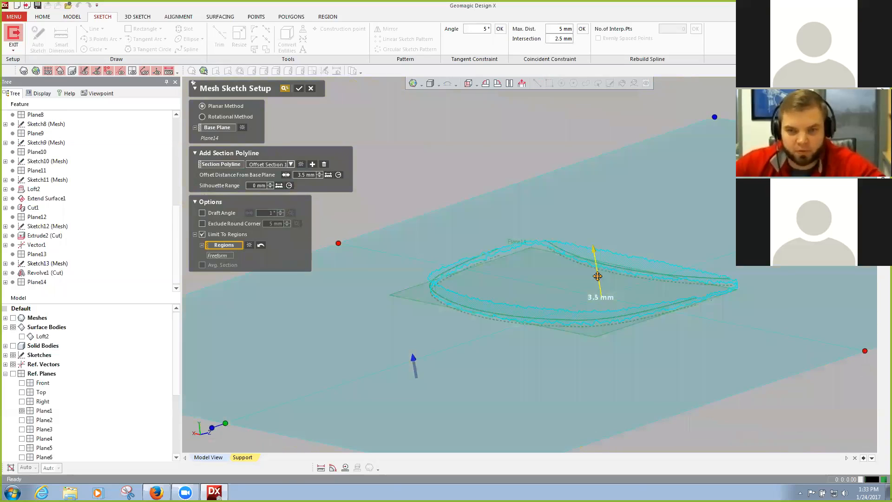
# Add further section polylines through the recess wall, including offsets of 2.5, 6.5, 10 and 2 mm from the base plane.
pyautogui.click(312, 164)
pyautogui.moveTo(552, 237); pyautogui.dragTo(551, 241)
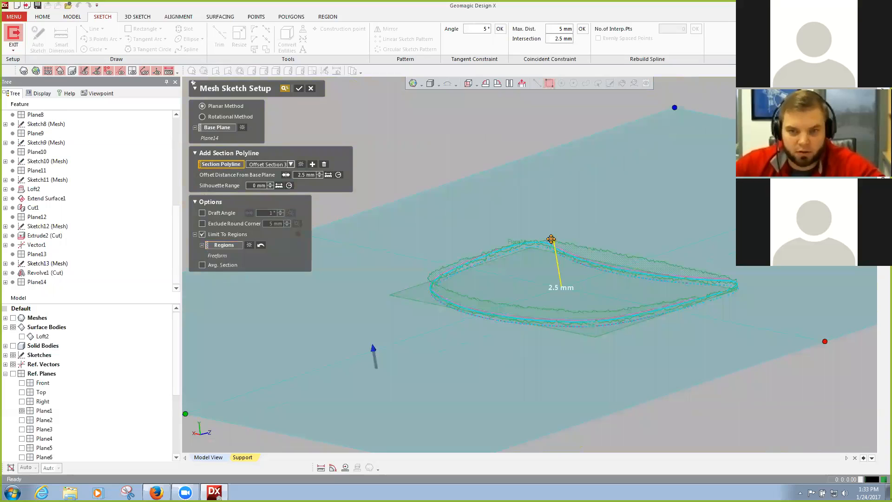
pyautogui.moveTo(555, 241); pyautogui.dragTo(552, 235)
pyautogui.click(311, 164)
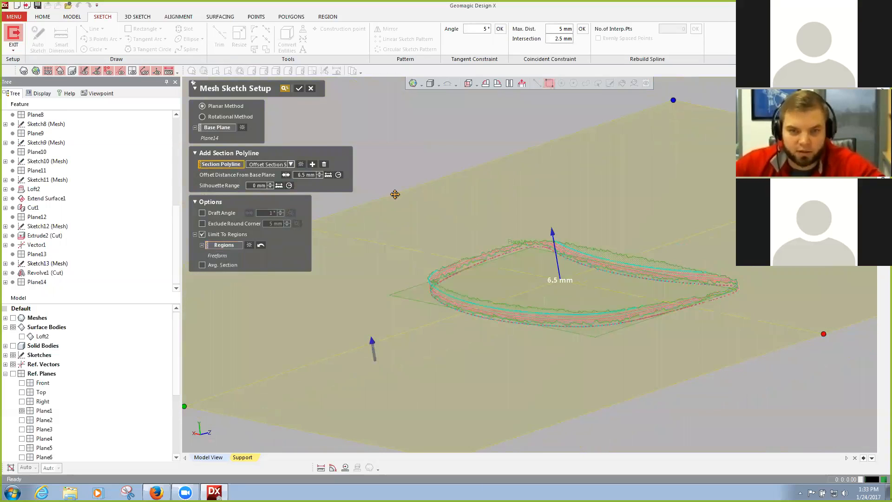
pyautogui.click(313, 164)
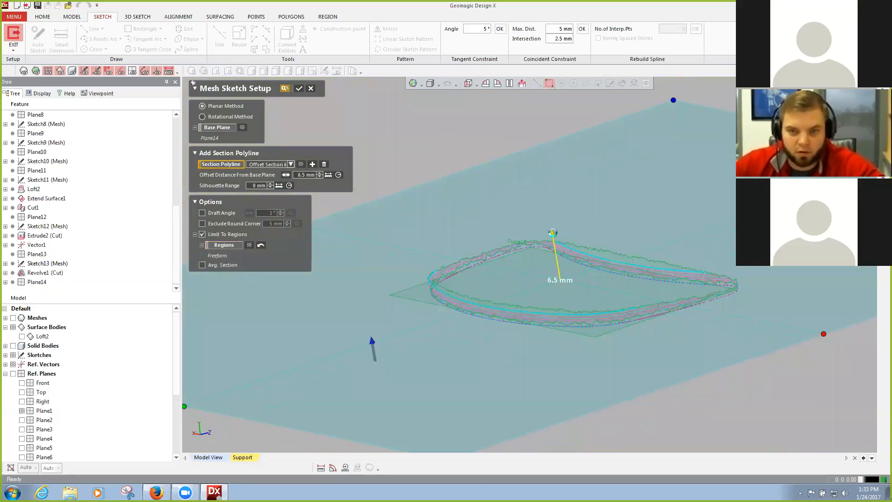
pyautogui.moveTo(552, 228); pyautogui.dragTo(548, 226)
pyautogui.click(313, 165)
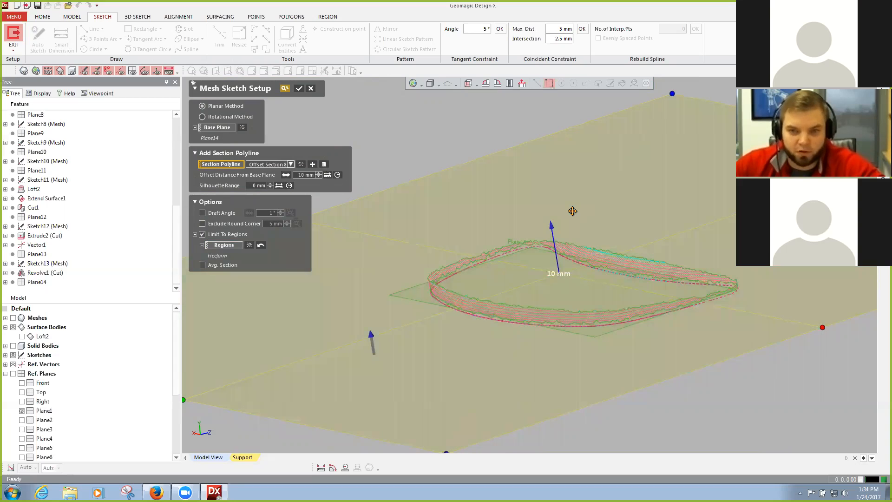
pyautogui.moveTo(551, 226); pyautogui.dragTo(550, 242)
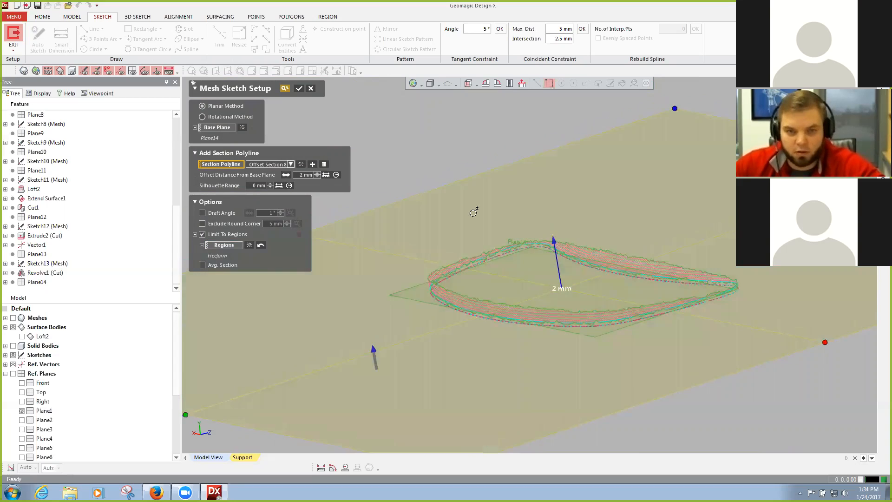
pyautogui.moveTo(656, 300); pyautogui.dragTo(550, 300, button='right')
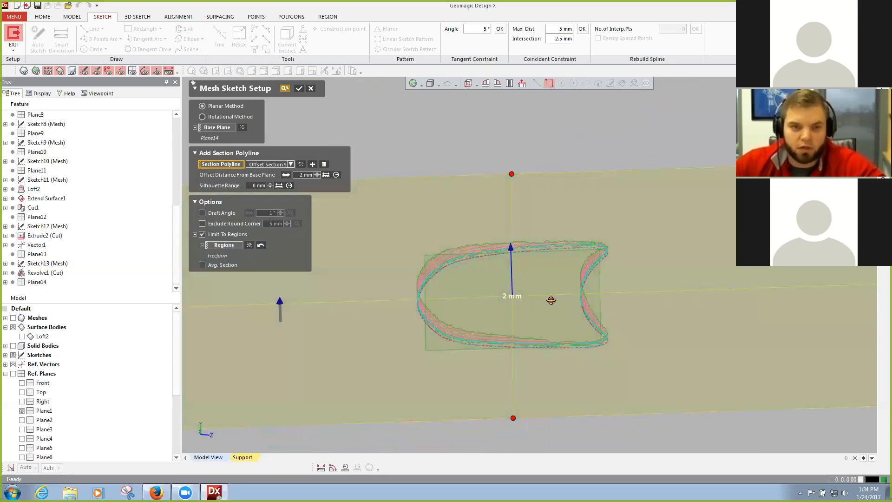
# Average the section polylines, apply a 1.5° draft angle to the recess wall sections, and accept the mesh sketch setup.
pyautogui.click(289, 164)
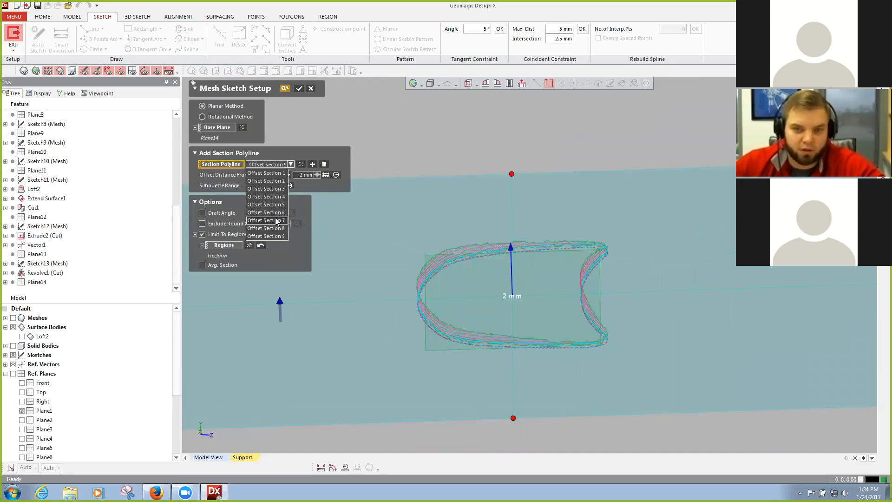
pyautogui.click(296, 152)
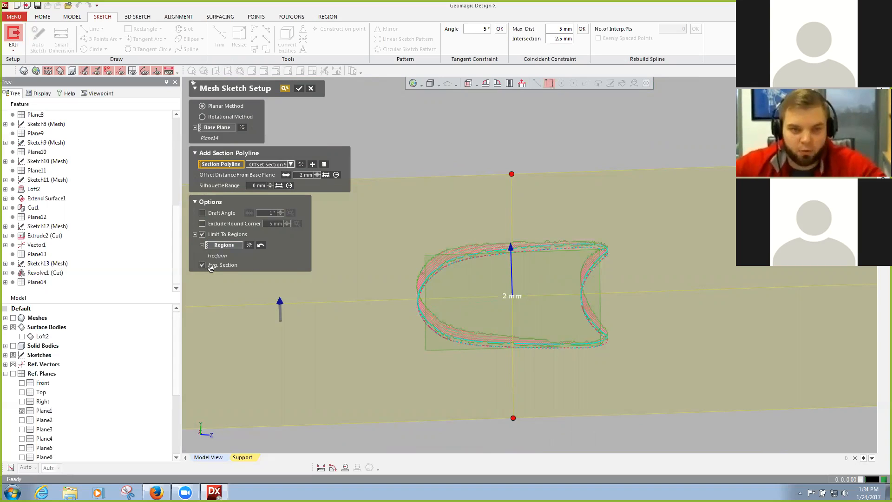
pyautogui.click(225, 215)
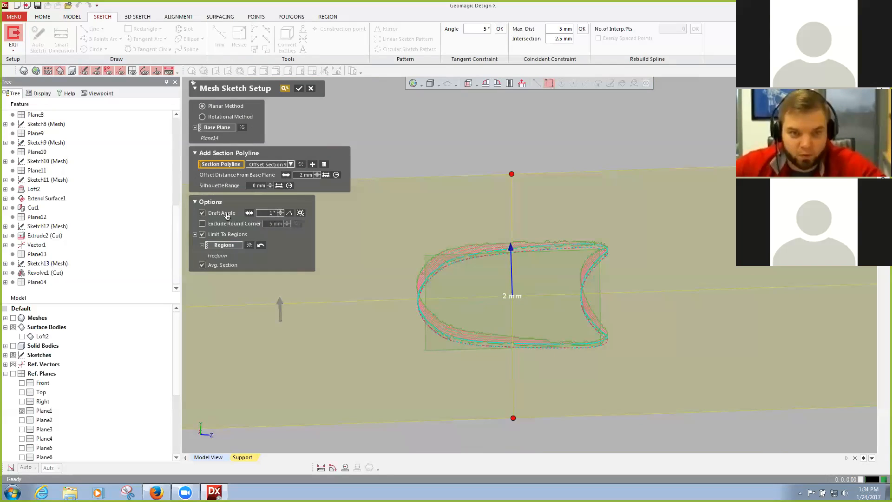
pyautogui.click(301, 213)
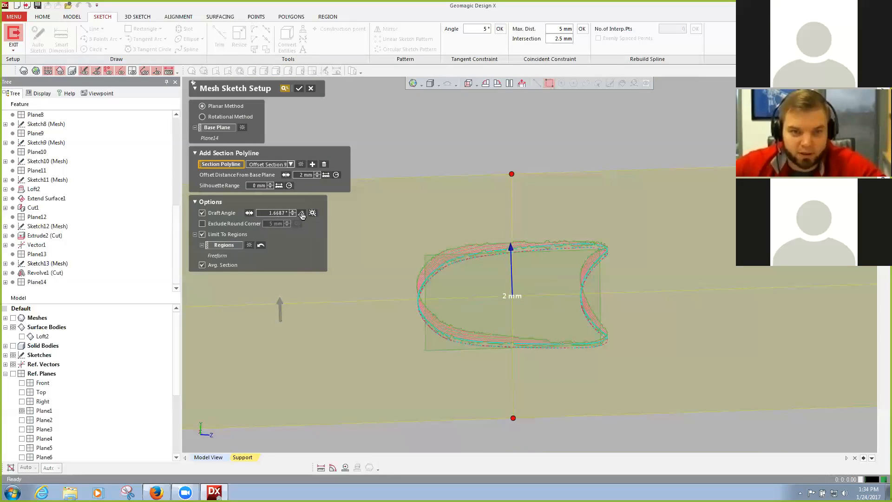
pyautogui.doubleClick(277, 214)
pyautogui.write('1.5')
pyautogui.press('Return')
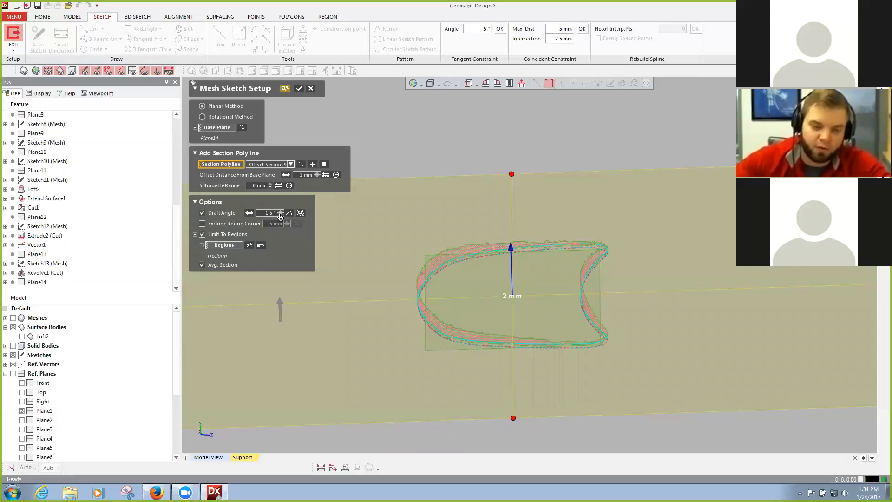
pyautogui.moveTo(616, 321); pyautogui.dragTo(519, 395, button='right')
pyautogui.moveTo(622, 370); pyautogui.dragTo(519, 269, button='right')
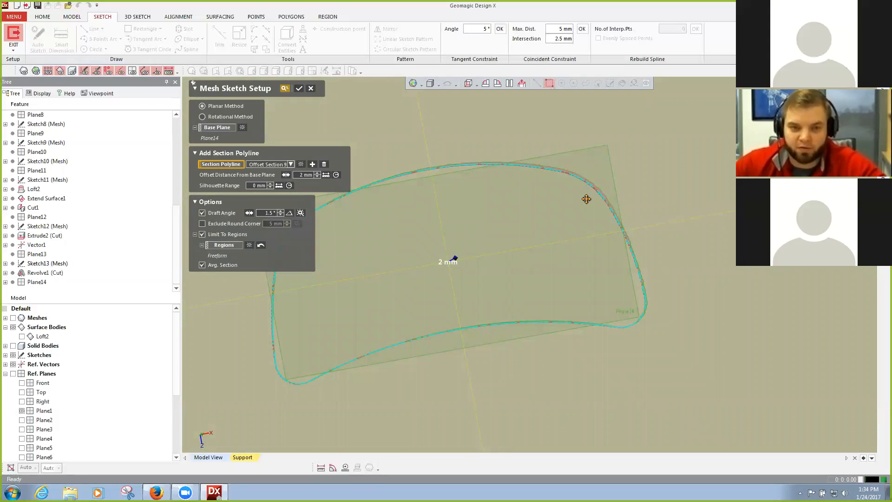
pyautogui.click(299, 89)
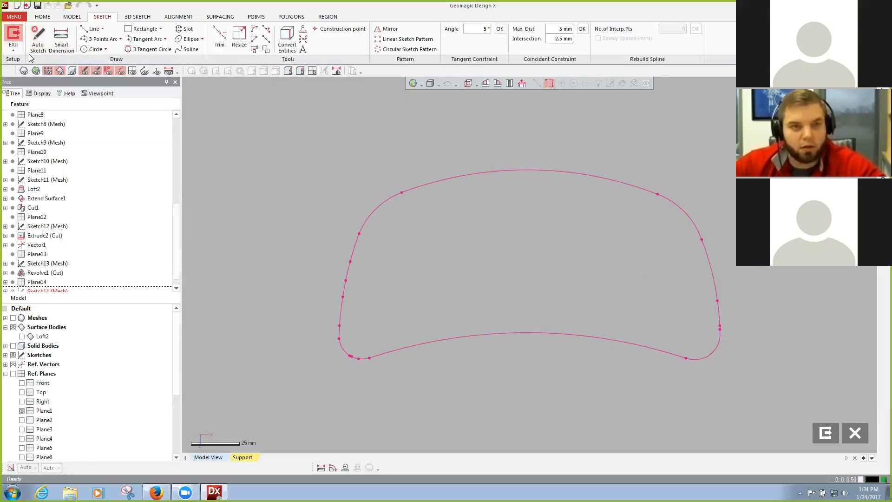
# Fit three-point arcs to the lower, upper, right and left sides of the averaged recess polyline.
pyautogui.click(23, 71)
pyautogui.click(23, 71)
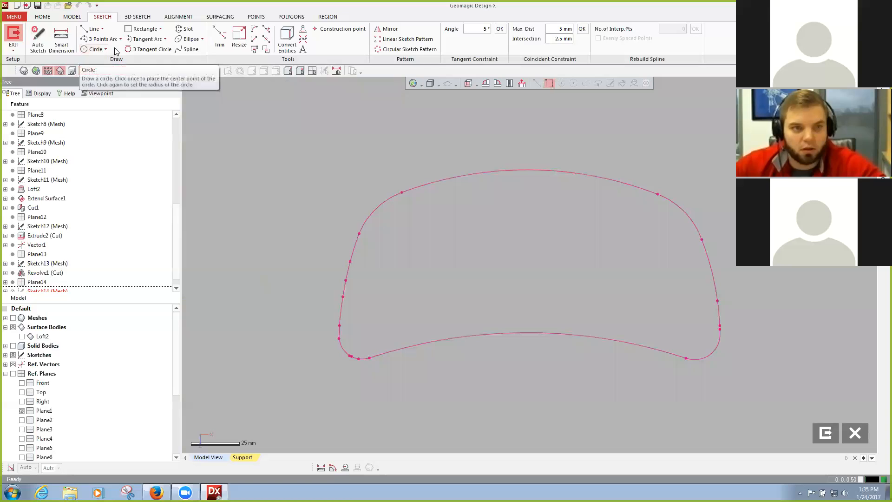
pyautogui.click(100, 39)
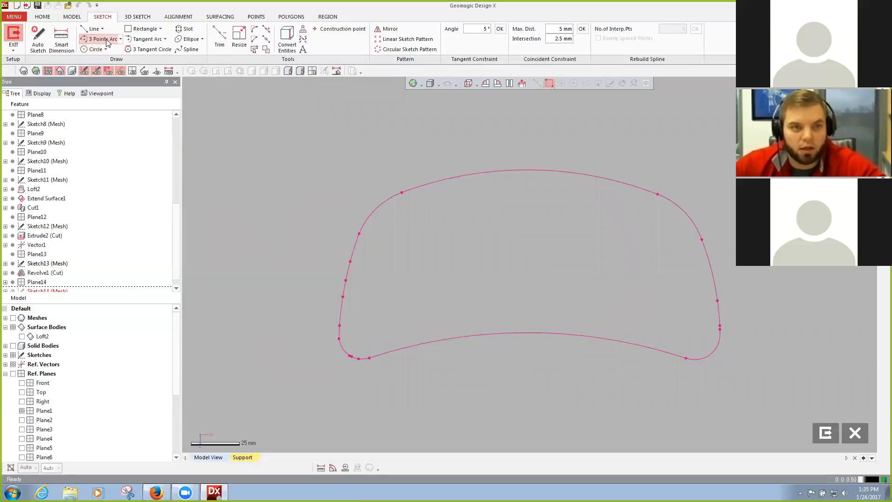
pyautogui.click(478, 331)
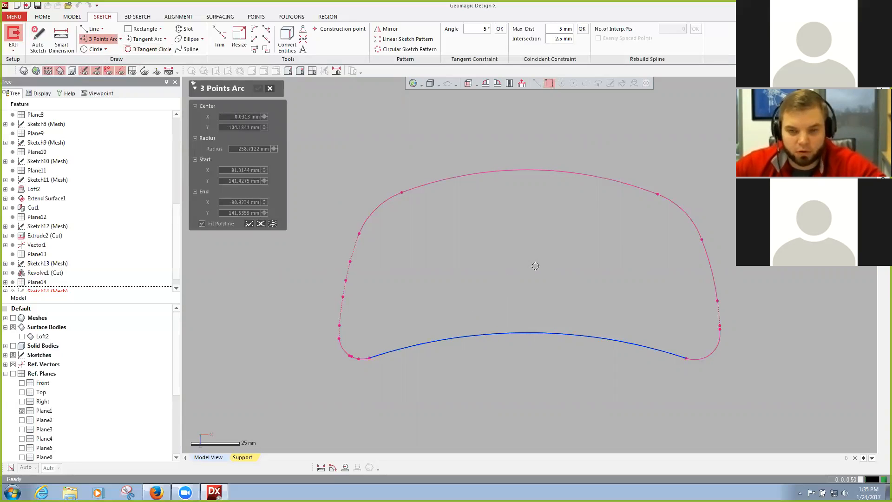
pyautogui.click(511, 171)
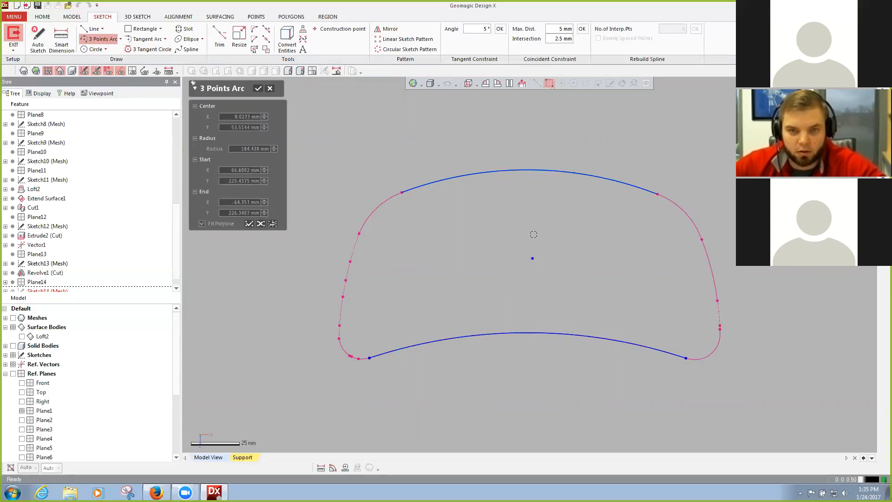
pyautogui.moveTo(742, 326); pyautogui.dragTo(668, 239)
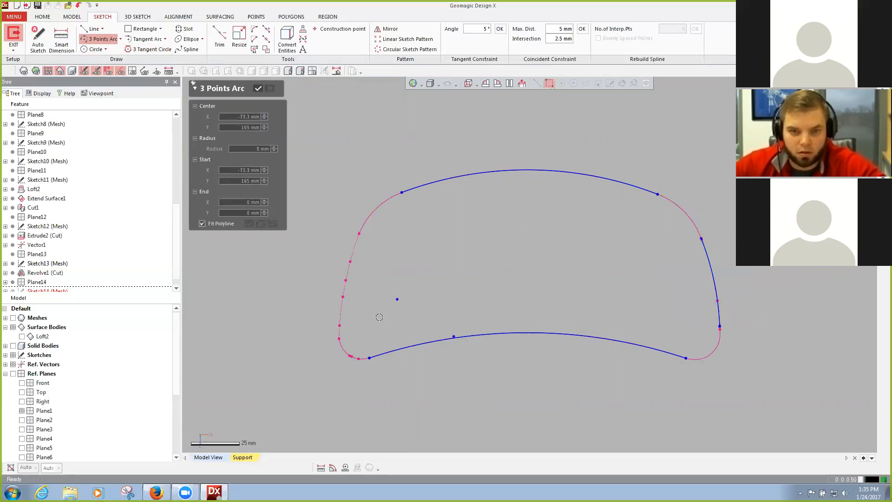
pyautogui.moveTo(362, 324); pyautogui.dragTo(315, 237)
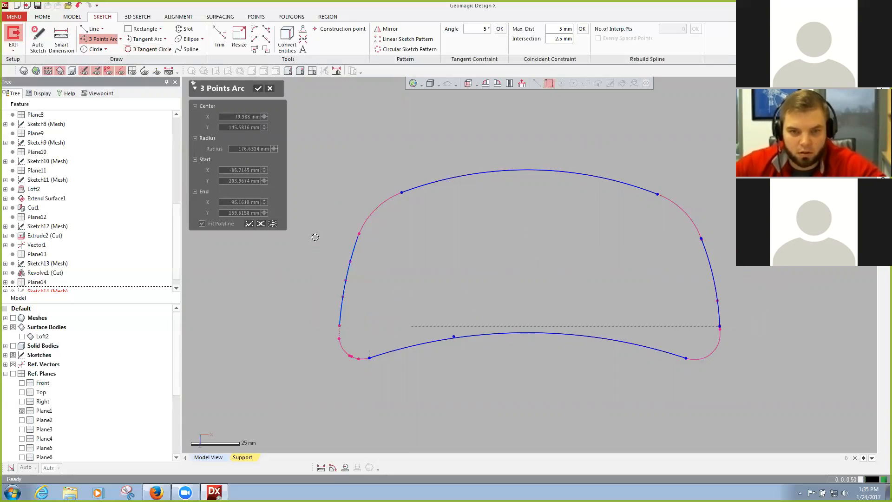
# Corner-trim the four arcs against each other so they meet in a closed recess outline.
pyautogui.click(219, 44)
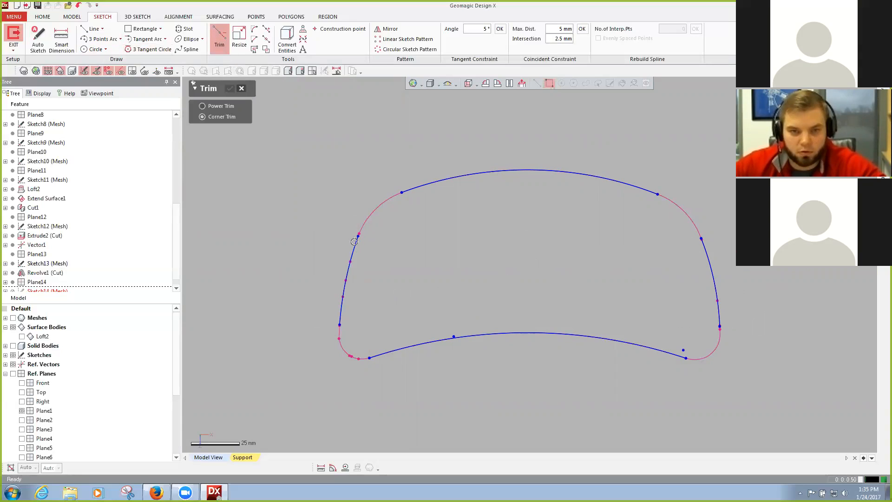
pyautogui.click(353, 244)
pyautogui.click(408, 189)
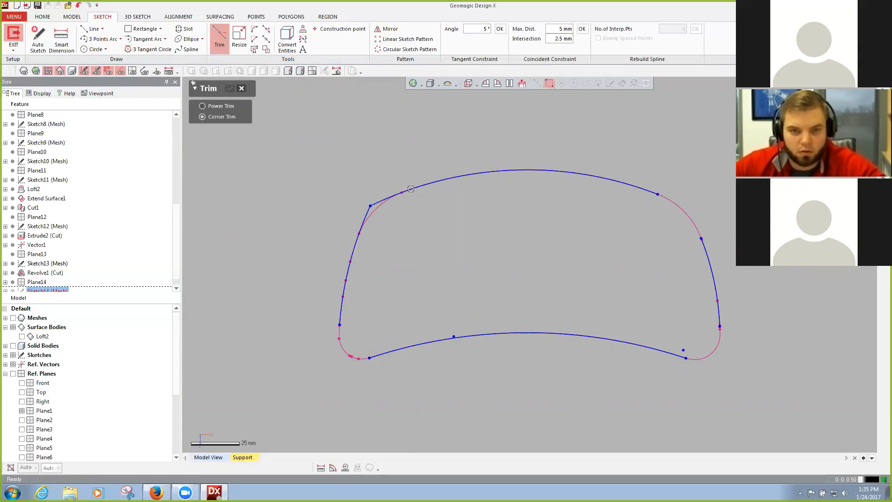
pyautogui.click(651, 197)
pyautogui.click(698, 242)
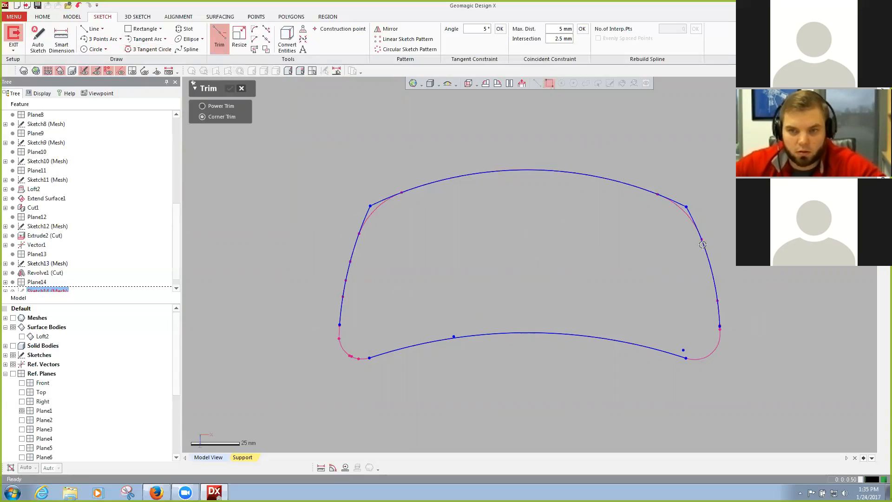
pyautogui.click(718, 311)
pyautogui.click(679, 356)
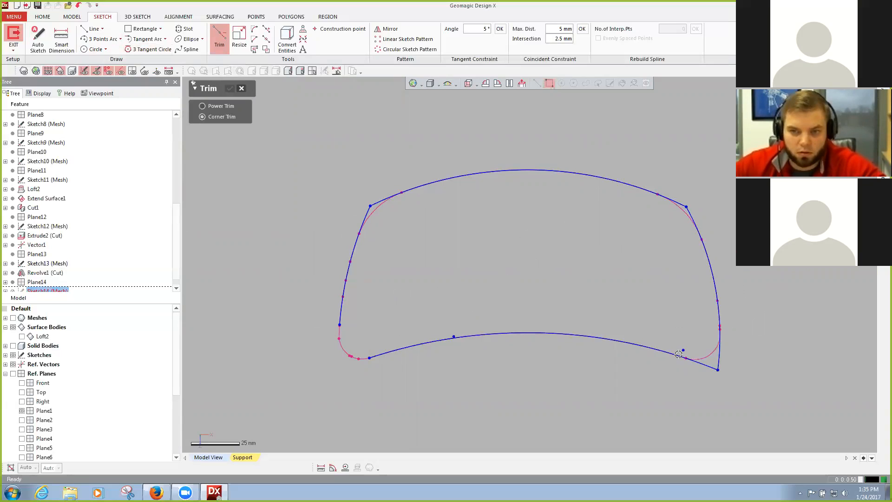
pyautogui.click(389, 352)
pyautogui.click(342, 320)
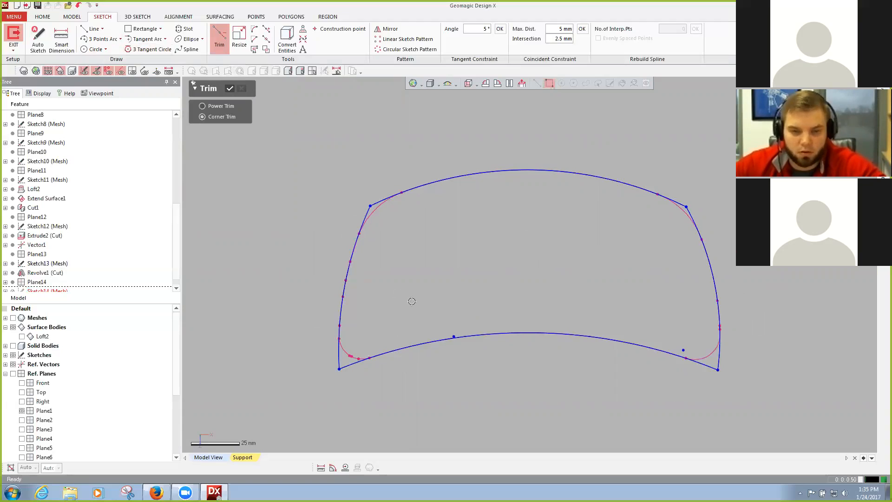
pyautogui.click(234, 89)
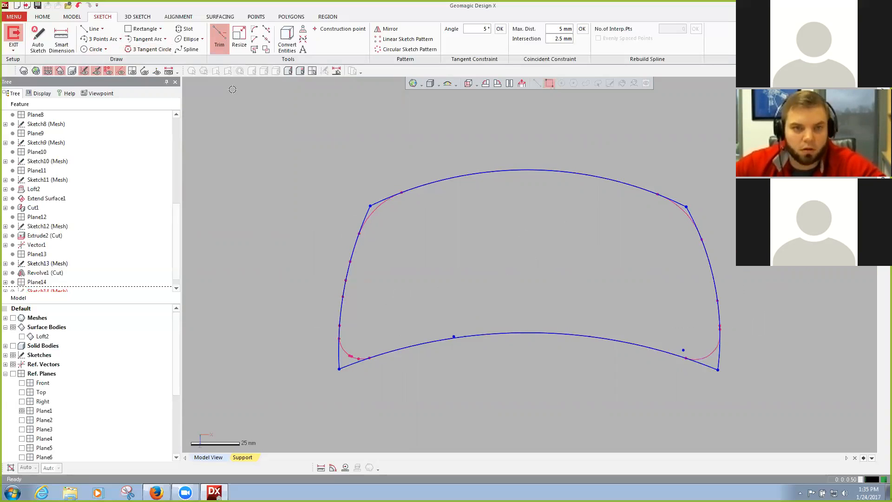
# Fillet the outline's two upper corners with dimensions, fitting the first to the polyline and reusing its radius of about 37.64 mm.
pyautogui.click(255, 31)
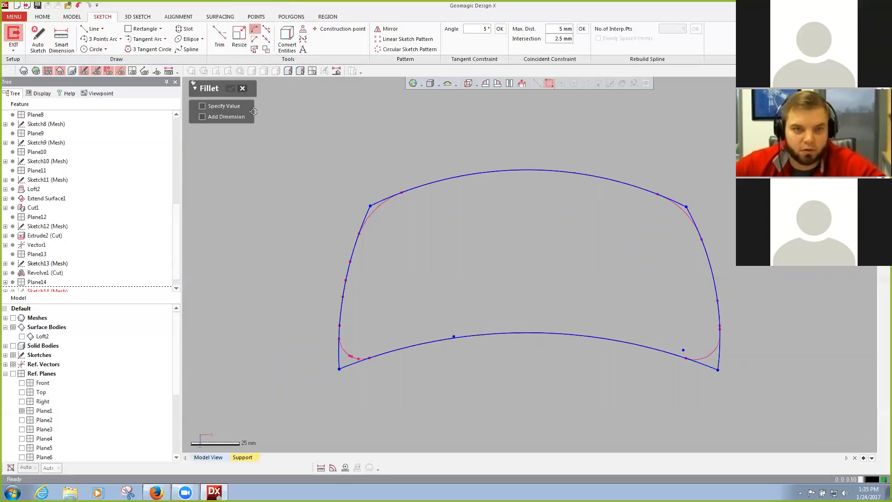
pyautogui.click(360, 235)
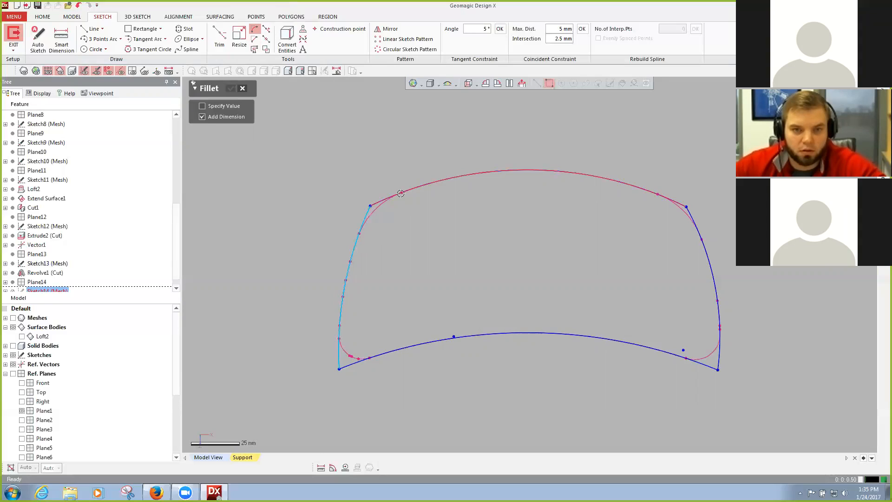
pyautogui.click(401, 193)
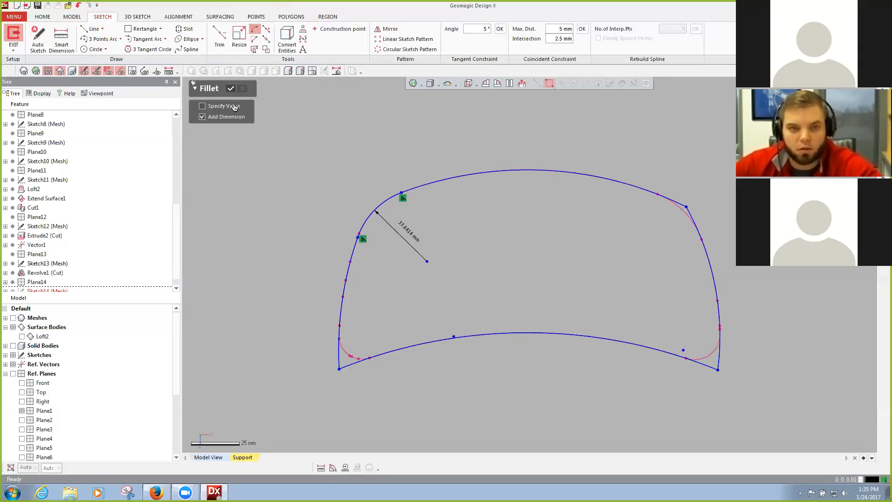
pyautogui.click(234, 105)
pyautogui.click(660, 194)
pyautogui.click(694, 221)
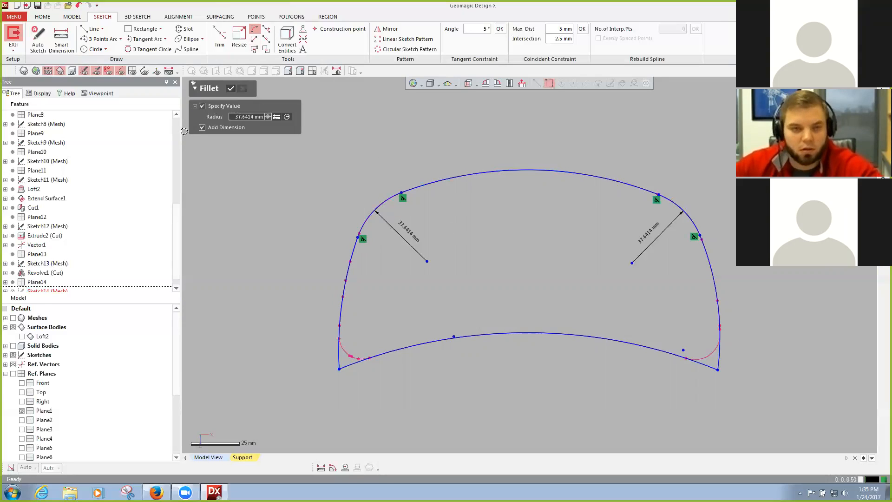
# Fillet the outline's two lower corners with dimensions, fitting the first to the polyline and reusing its radius of about 12.09 mm.
pyautogui.click(223, 107)
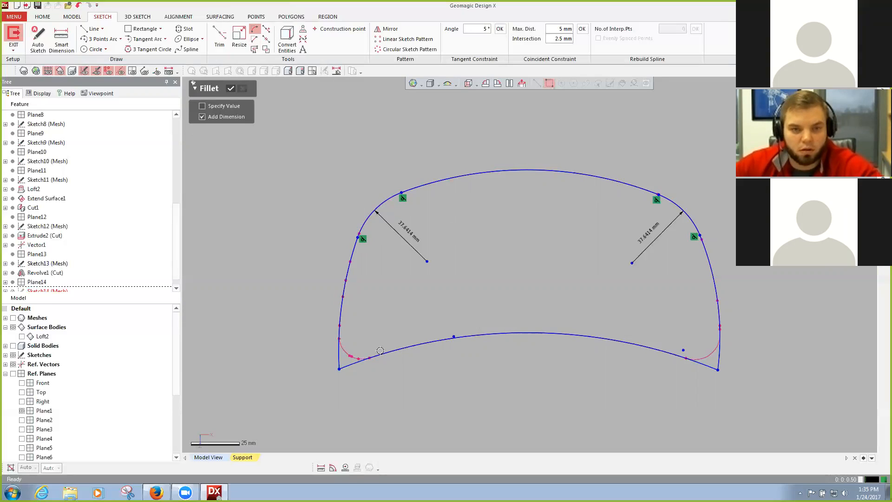
pyautogui.click(344, 341)
pyautogui.click(370, 356)
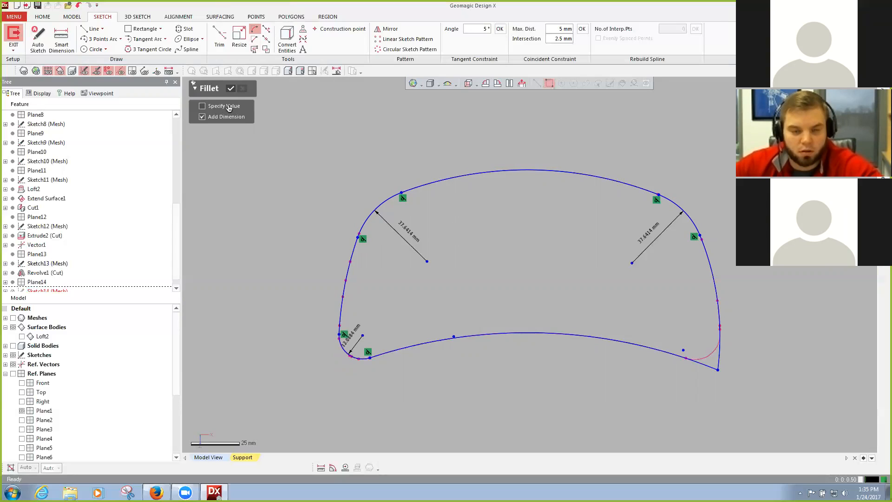
pyautogui.click(229, 108)
pyautogui.click(706, 364)
pyautogui.click(720, 350)
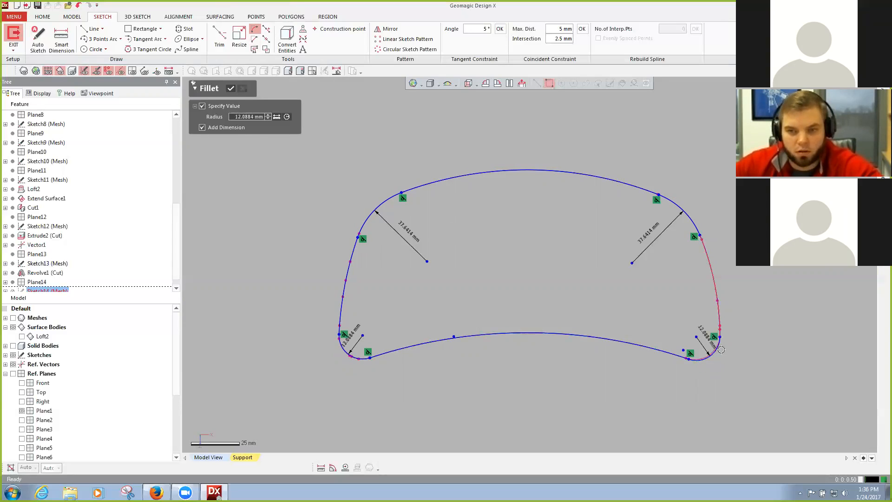
pyautogui.press('Escape')
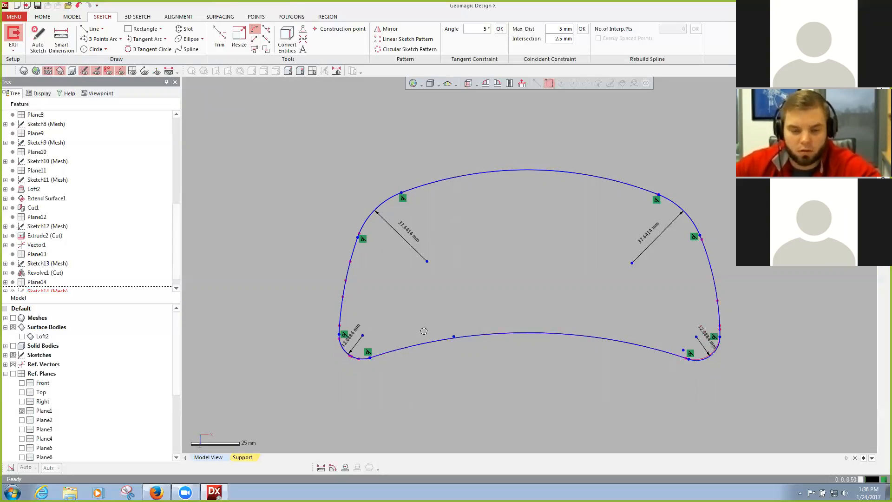
# Set the upper-left fillet's radius to 37.5 mm and the lower-left fillet's radius to 12 mm.
pyautogui.click(652, 238)
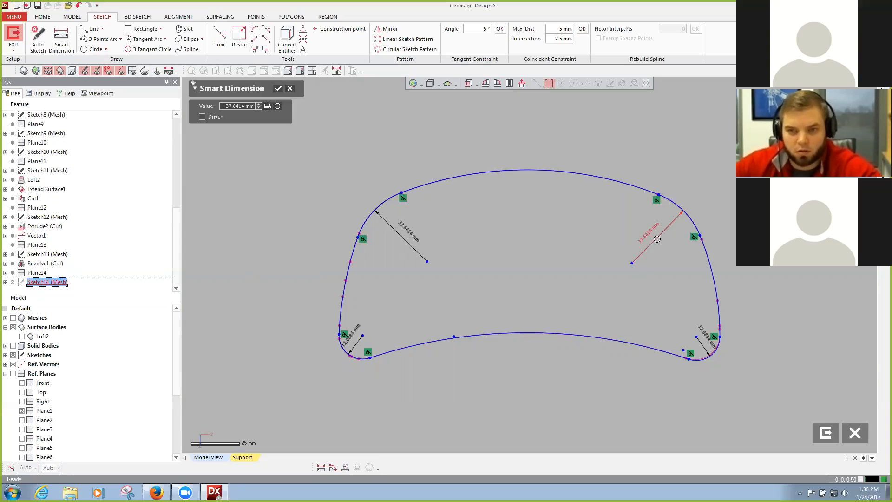
pyautogui.doubleClick(411, 235)
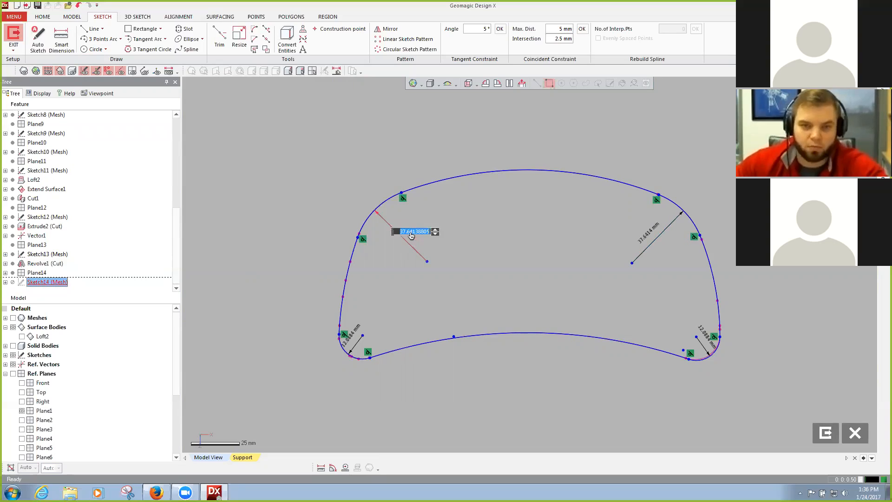
pyautogui.write('37.5')
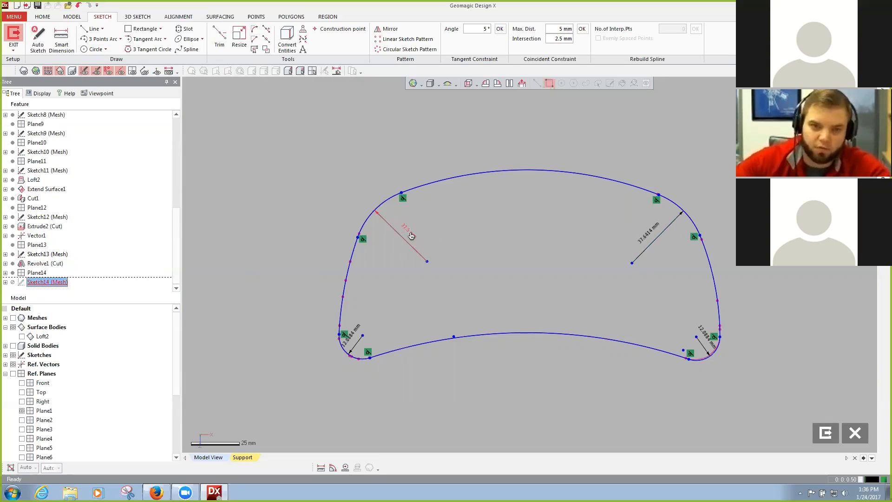
pyautogui.press('Return')
pyautogui.doubleClick(360, 329)
pyautogui.write('12')
pyautogui.press('Return')
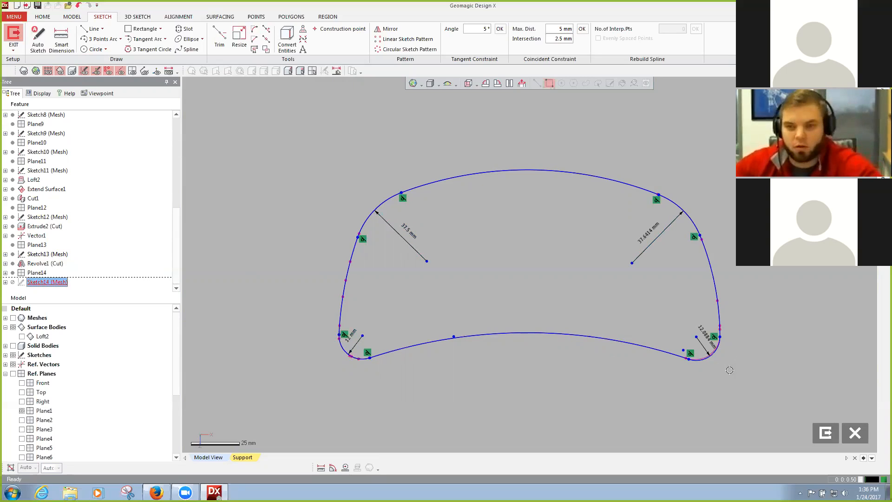
# Delete the radius dimensions of the upper-right and lower-right fillets.
pyautogui.click(648, 235)
pyautogui.press('Delete')
pyautogui.click(707, 336)
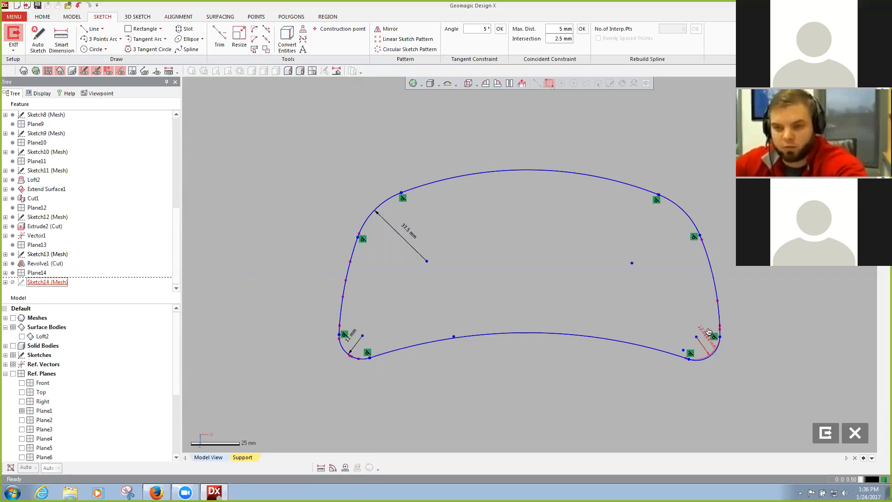
pyautogui.press('Delete')
# Constrain the two lower corner fillets to equal radius, and the two upper corner fillets to equal radius.
pyautogui.doubleClick(712, 353)
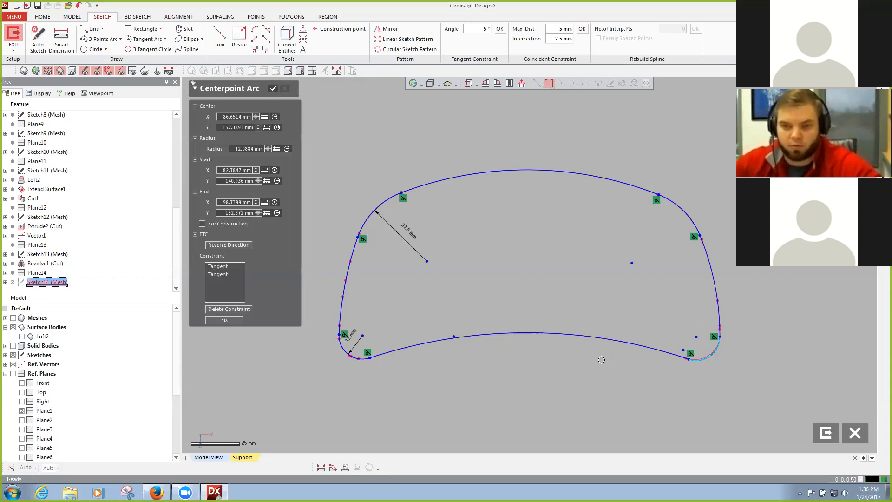
pyautogui.keyDown('ctrl'); pyautogui.click(346, 351); pyautogui.keyUp('ctrl')
pyautogui.click(232, 204)
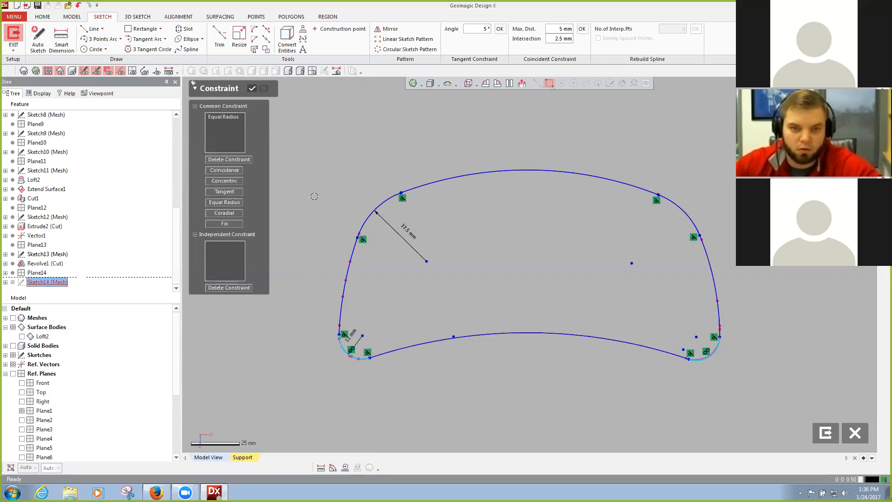
pyautogui.doubleClick(677, 203)
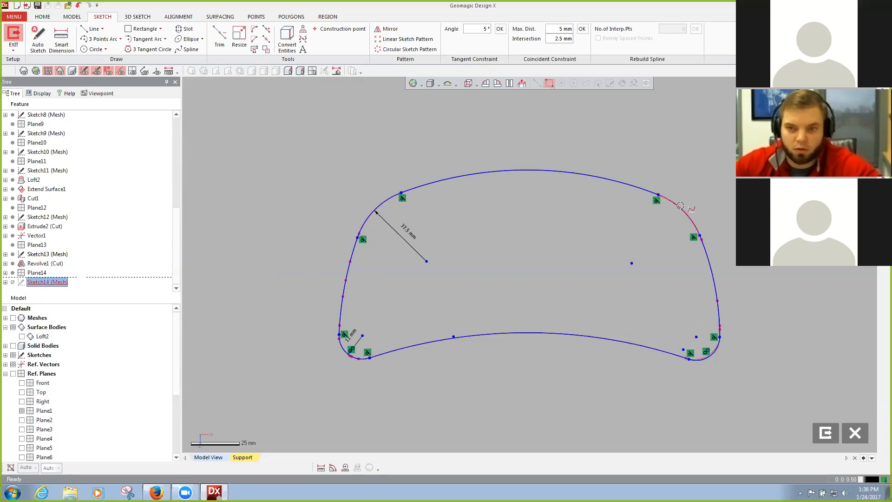
pyautogui.keyDown('ctrl'); pyautogui.click(388, 200); pyautogui.keyUp('ctrl')
pyautogui.click(347, 161)
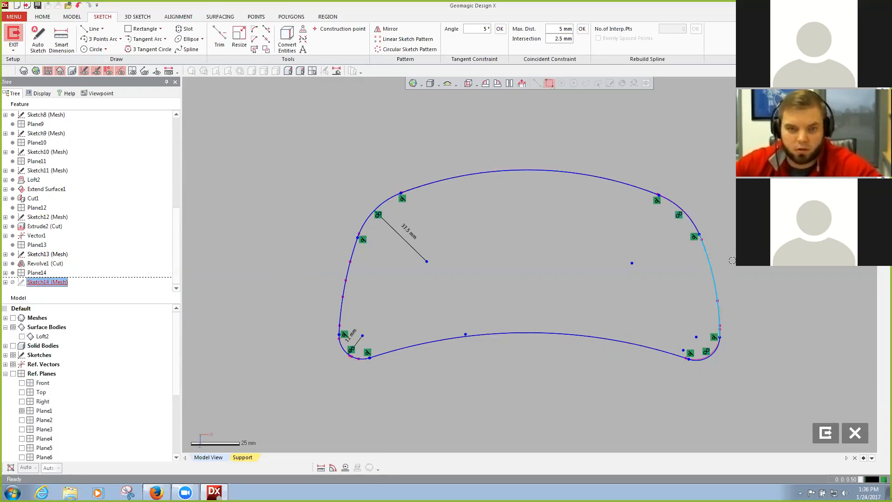
# Finish the recess outline sketch and display the solid body with it.
pyautogui.click(564, 334)
pyautogui.click(712, 364)
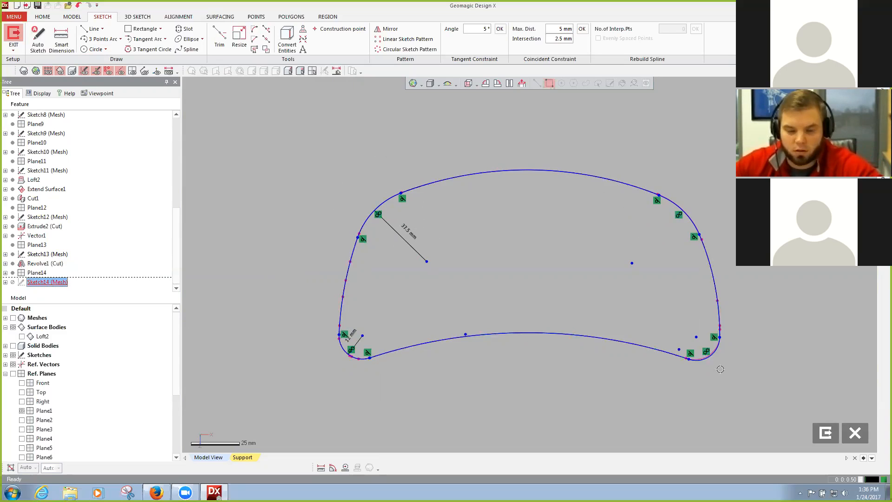
pyautogui.click(825, 433)
pyautogui.moveTo(452, 355); pyautogui.dragTo(346, 282, button='right')
pyautogui.click(72, 71)
pyautogui.moveTo(519, 293)
pyautogui.mouseDown(button='right')
pyautogui.moveTo(422, 210)
pyautogui.moveTo(504, 388)
pyautogui.moveTo(398, 235)
pyautogui.moveTo(712, 204)
pyautogui.mouseUp(button='right')
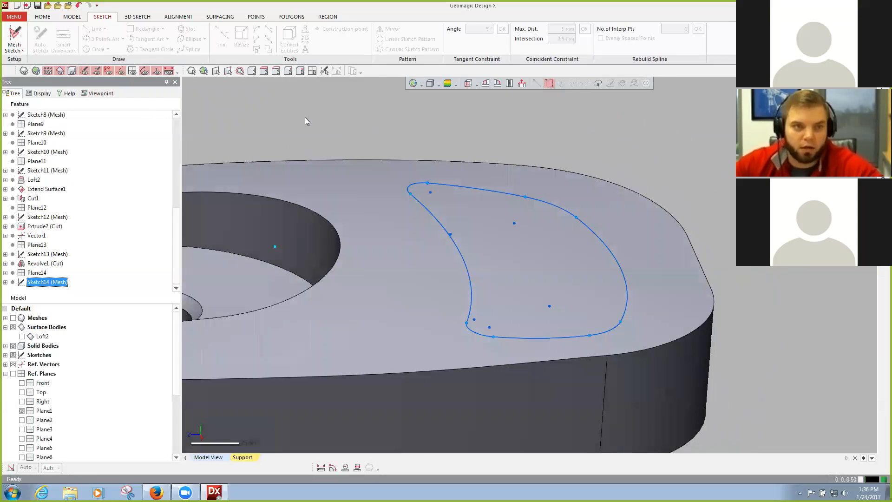
# Extrude-cut the recess outline from the solid using Through All, with a 1.5° draft in the reversed draft direction.
pyautogui.click(72, 17)
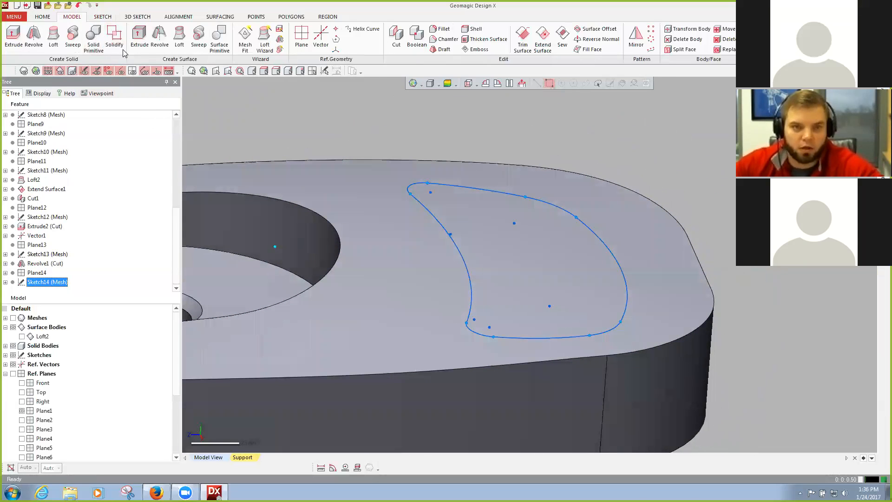
pyautogui.click(18, 44)
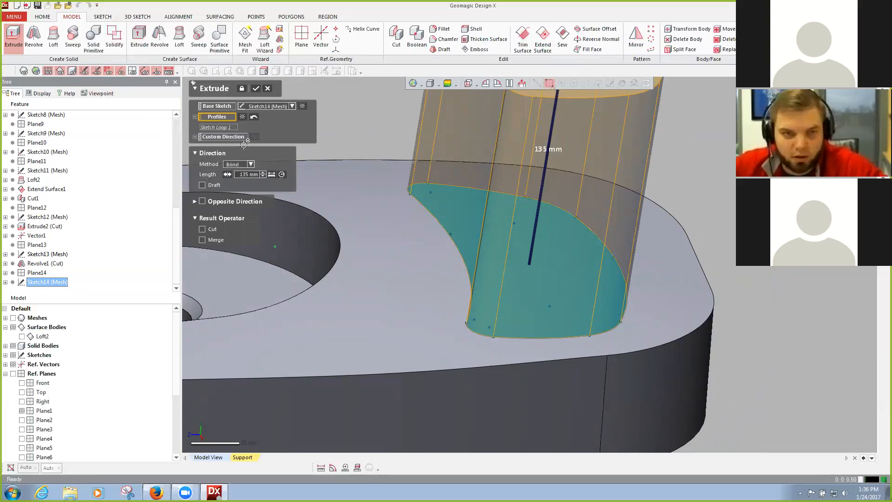
pyautogui.click(202, 185)
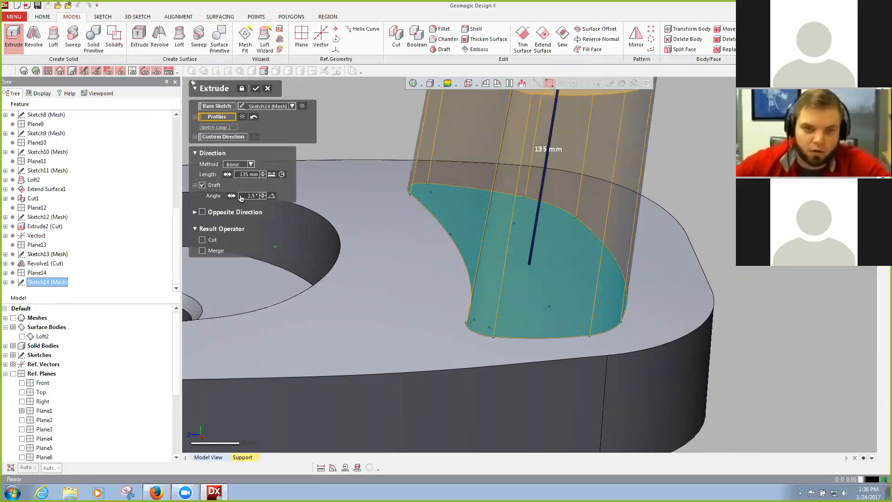
pyautogui.click(235, 196)
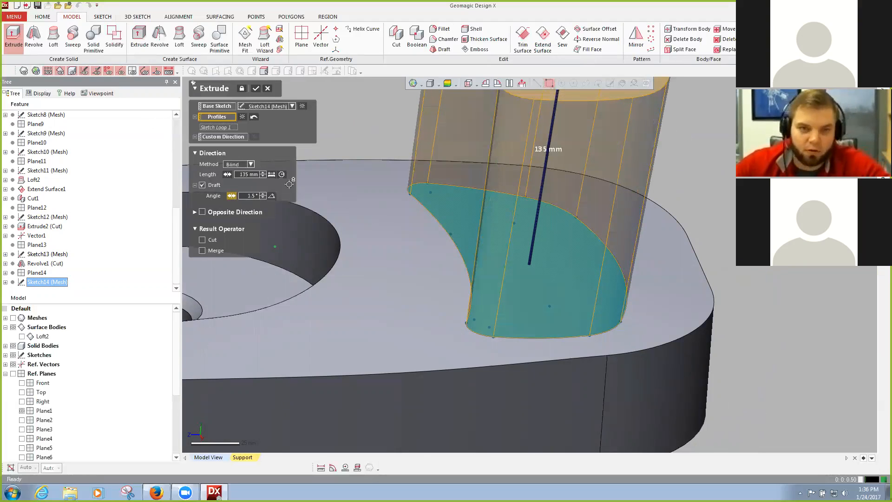
pyautogui.click(246, 166)
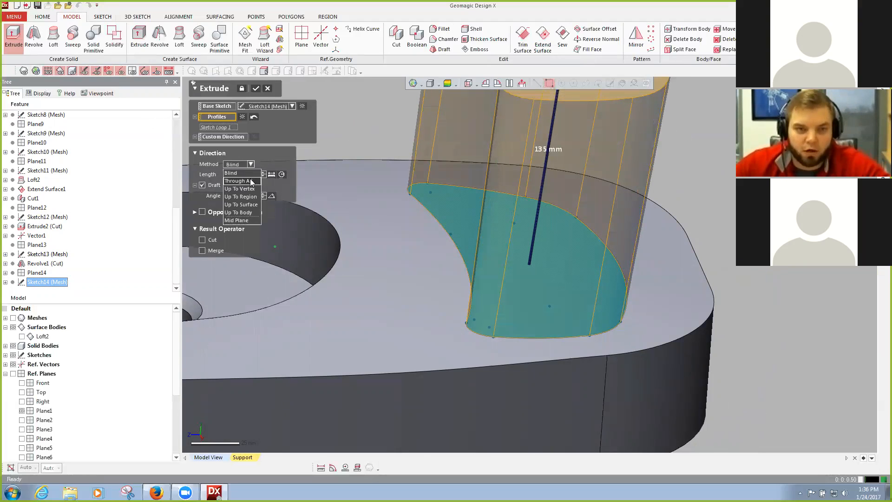
pyautogui.click(238, 181)
pyautogui.moveTo(467, 239); pyautogui.dragTo(466, 207, button='right')
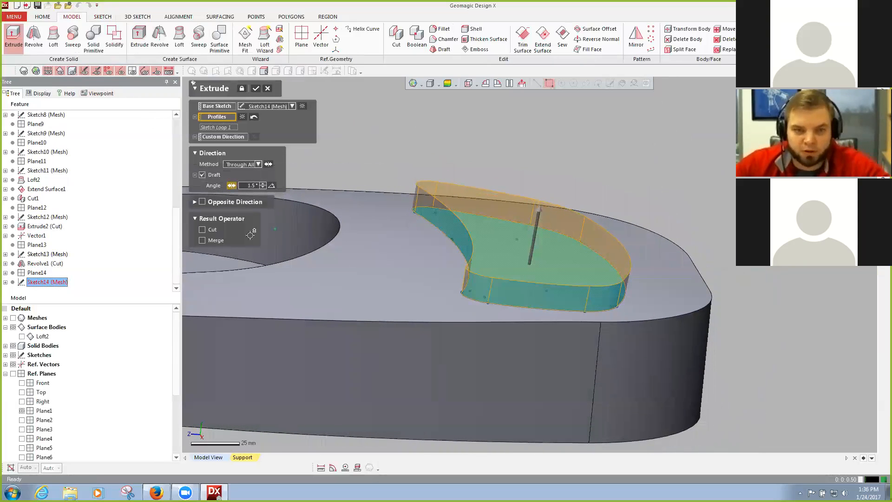
pyautogui.click(213, 230)
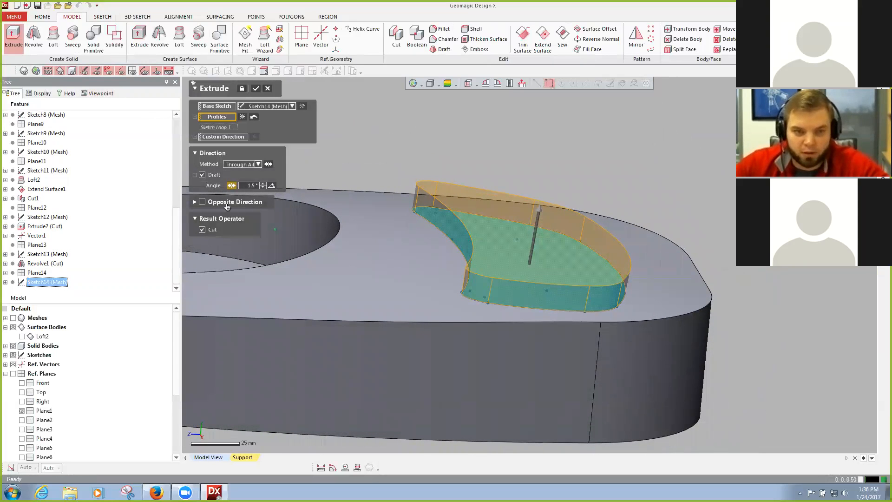
pyautogui.click(256, 89)
# Display the solid's deviation from the scan as a colour map and examine the fit of the recesses, hole, top face and outer walls.
pyautogui.scroll(-2, 474, 206)
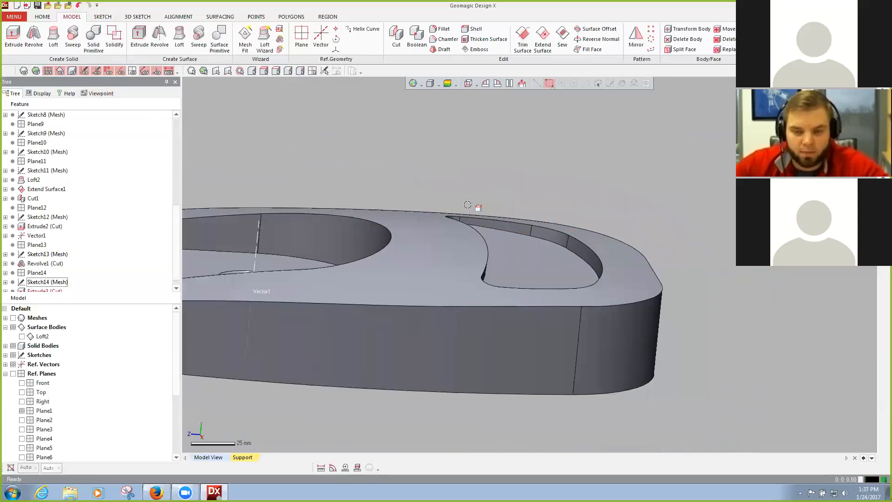
pyautogui.moveTo(474, 205); pyautogui.dragTo(615, 335, button='right')
pyautogui.scroll(-3, 614, 334)
pyautogui.moveTo(569, 301); pyautogui.dragTo(560, 289, button='right')
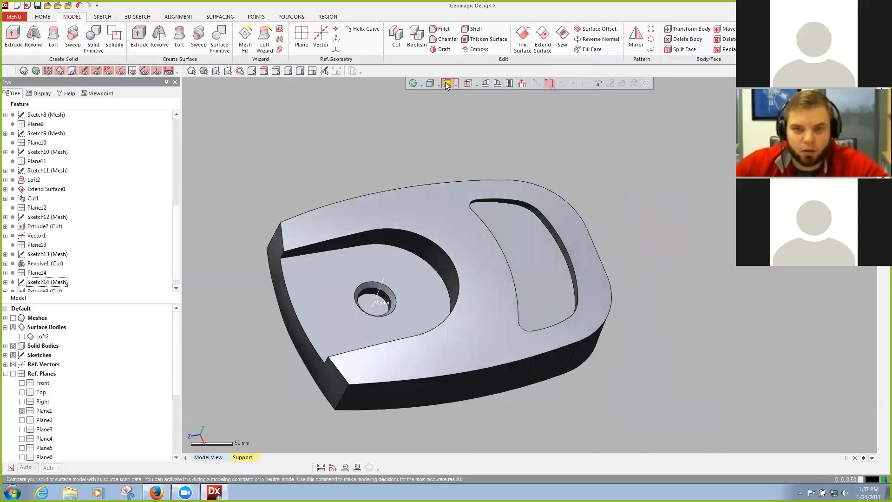
pyautogui.moveTo(678, 235); pyautogui.dragTo(624, 269, button='right')
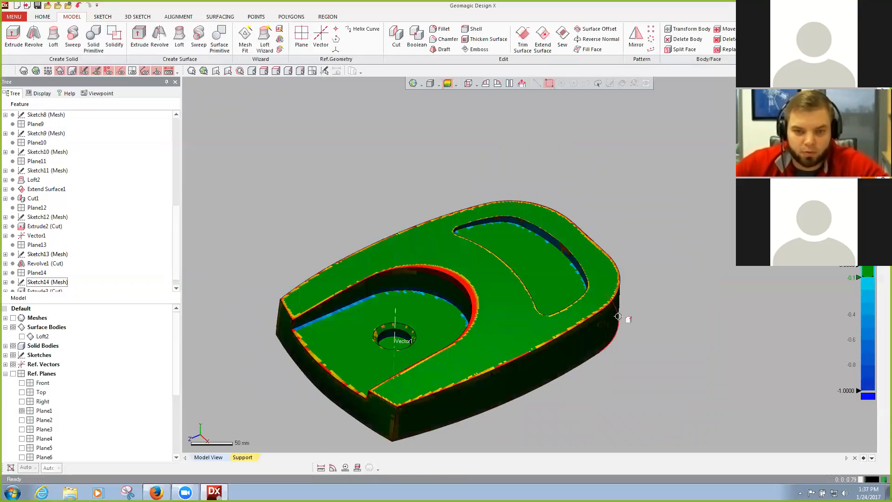
pyautogui.moveTo(538, 314)
pyautogui.mouseDown(button='right')
pyautogui.moveTo(646, 302)
pyautogui.moveTo(577, 307)
pyautogui.moveTo(627, 332)
pyautogui.moveTo(380, 260)
pyautogui.moveTo(577, 299)
pyautogui.moveTo(644, 296)
pyautogui.moveTo(562, 291)
pyautogui.moveTo(598, 299)
pyautogui.moveTo(599, 356)
pyautogui.moveTo(598, 328)
pyautogui.mouseUp(button='right')
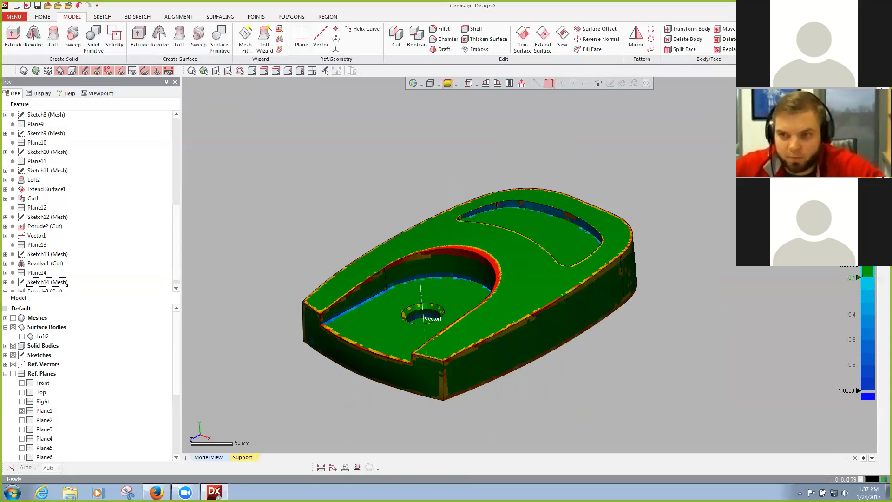
pyautogui.moveTo(883, 149)
pyautogui.moveTo(821, 329); pyautogui.dragTo(851, 329)
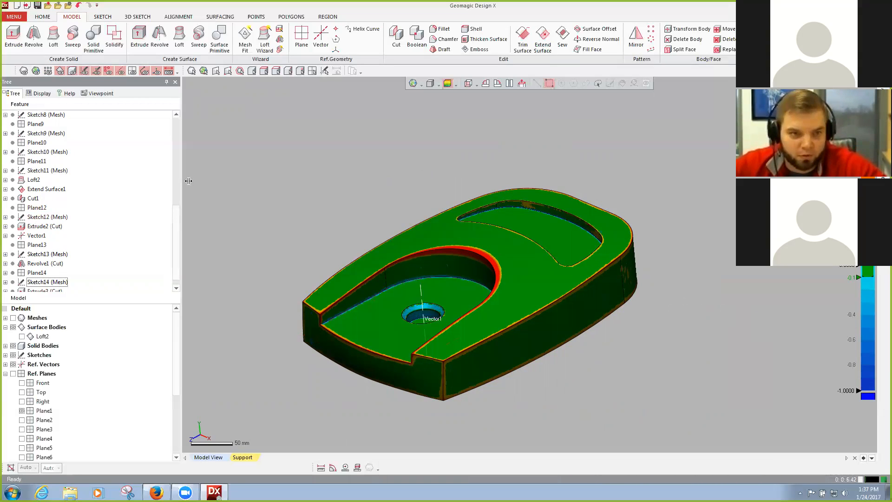
pyautogui.scroll(-1, 174, 218)
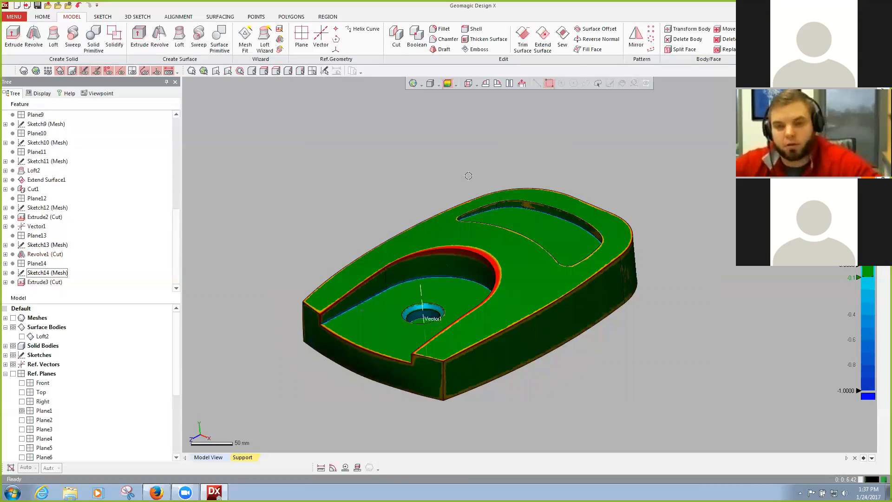
pyautogui.moveTo(469, 176); pyautogui.dragTo(553, 169, button='middle')
pyautogui.moveTo(553, 169); pyautogui.dragTo(752, 289, button='right')
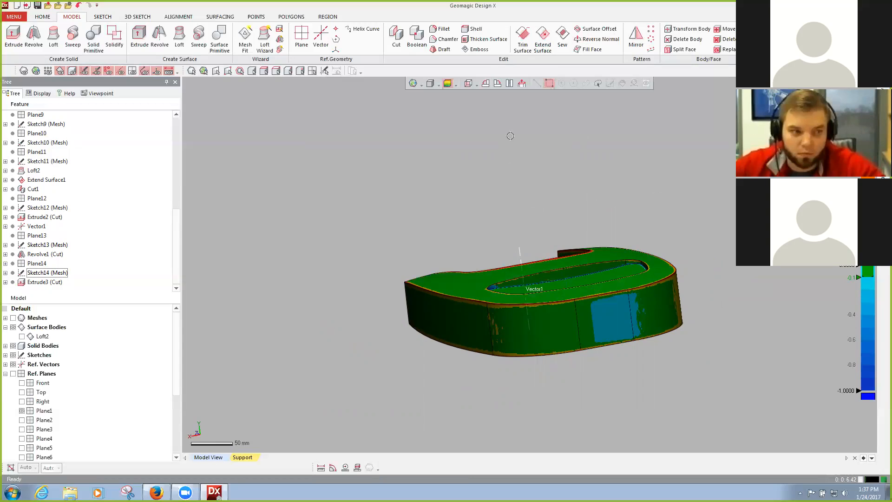
pyautogui.moveTo(481, 174); pyautogui.dragTo(507, 203, button='right')
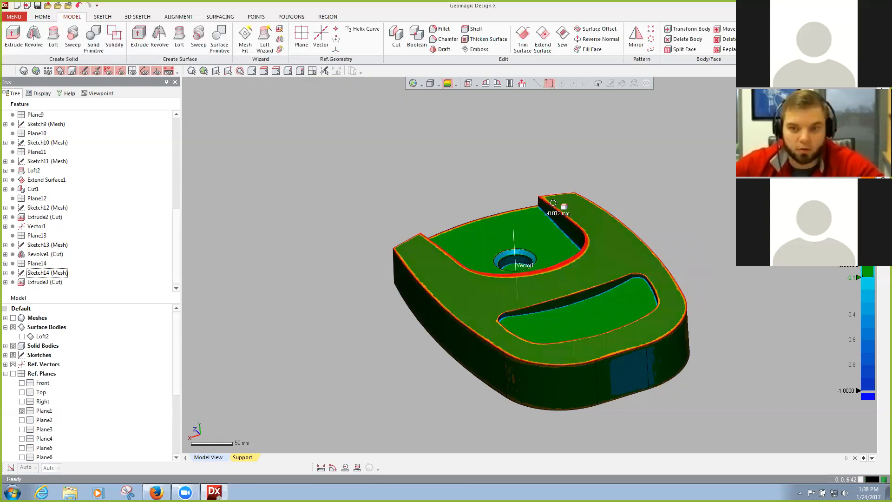
pyautogui.moveTo(699, 246); pyautogui.dragTo(665, 224, button='middle')
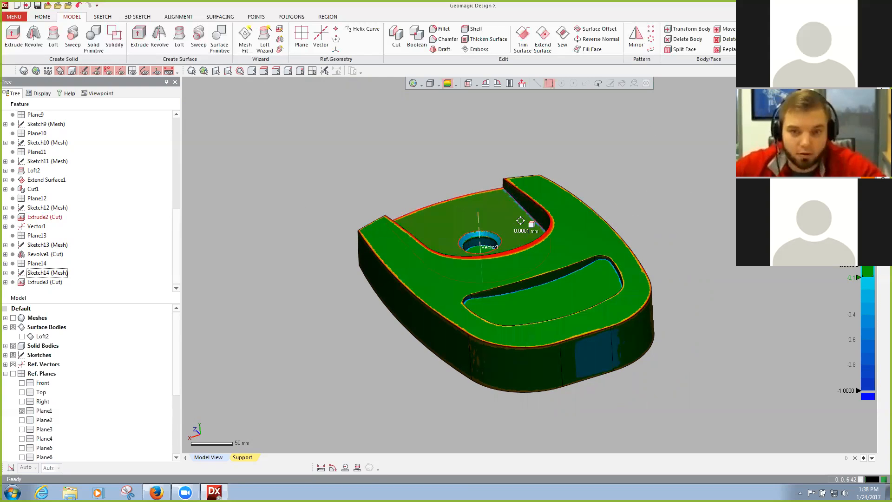
pyautogui.moveTo(623, 283)
pyautogui.mouseDown(button='right')
pyautogui.moveTo(711, 279)
pyautogui.moveTo(672, 279)
pyautogui.mouseUp(button='right')
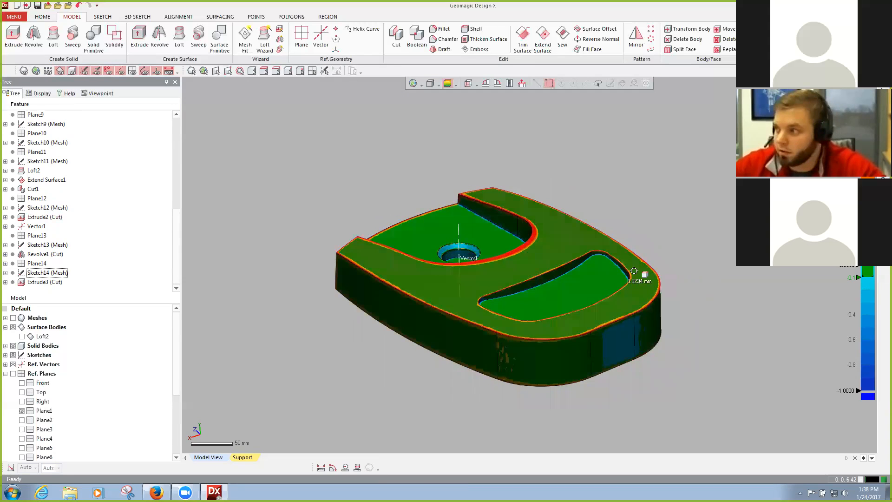